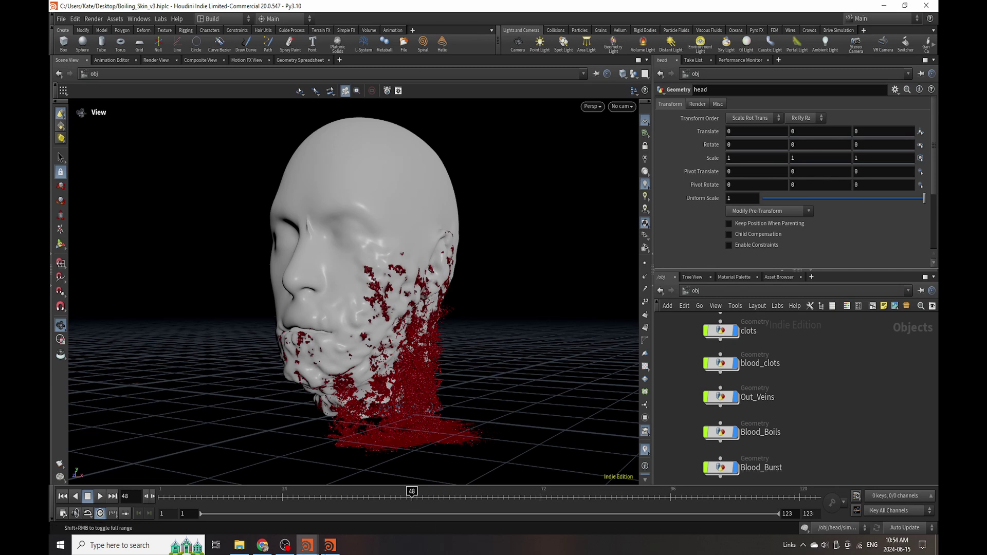
- Switch to MPlay and play back the rendered preview of the bleeding head simulation
left_click(330, 545)
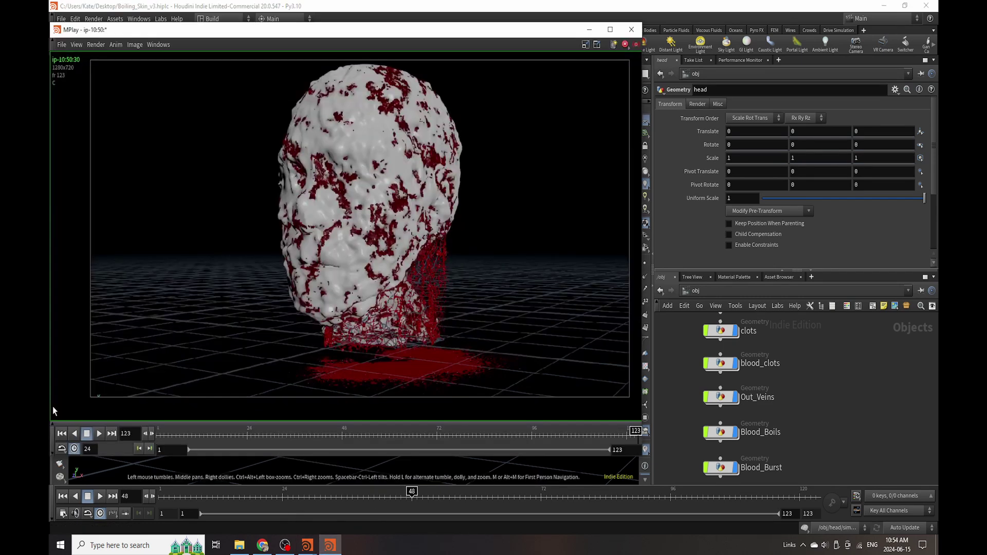
left_click(98, 434)
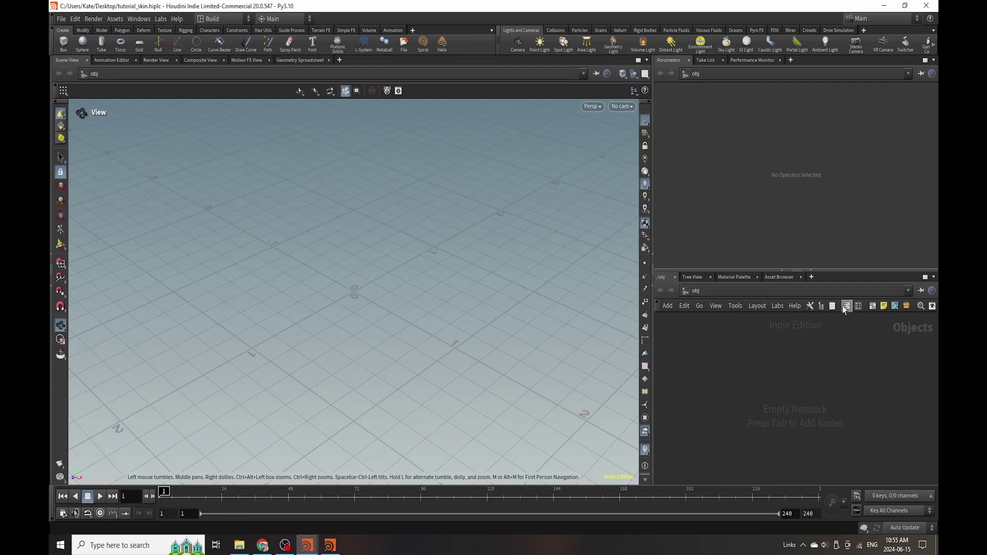
- Create a Geometry object in the empty scene and rename it Head_build
key("Tab")
type("geo")
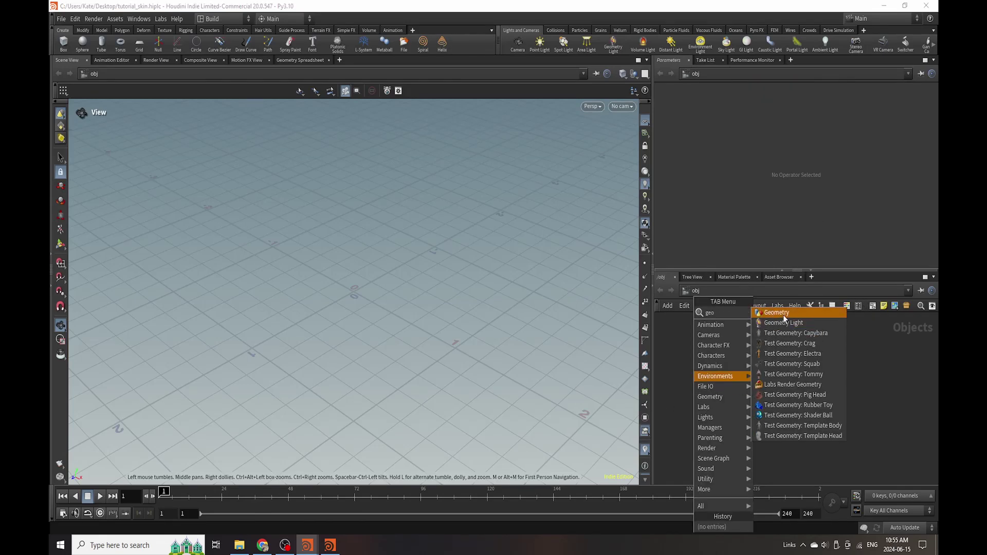
left_click(776, 313)
left_click(771, 373)
scroll(813, 396, "up", 2)
double_click(778, 354)
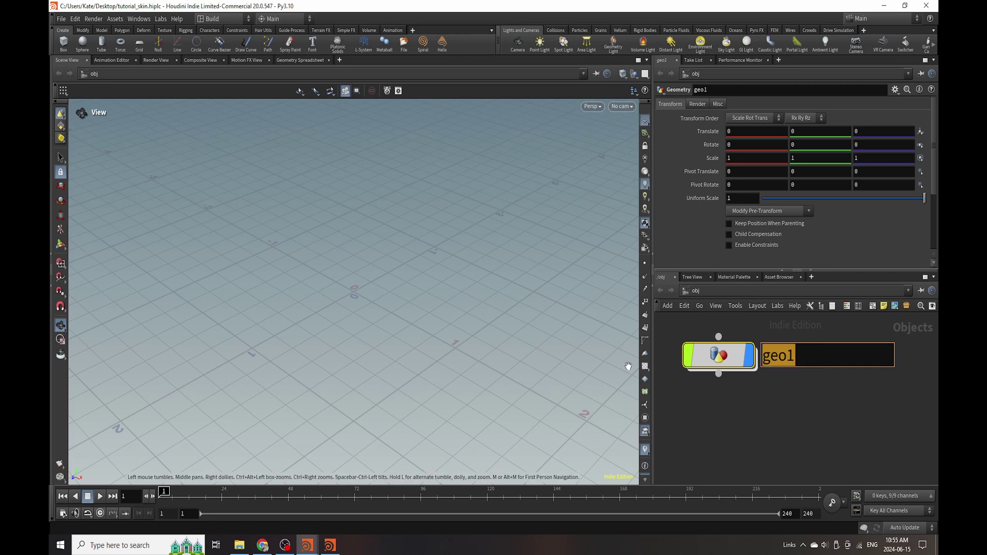
type("Head_build")
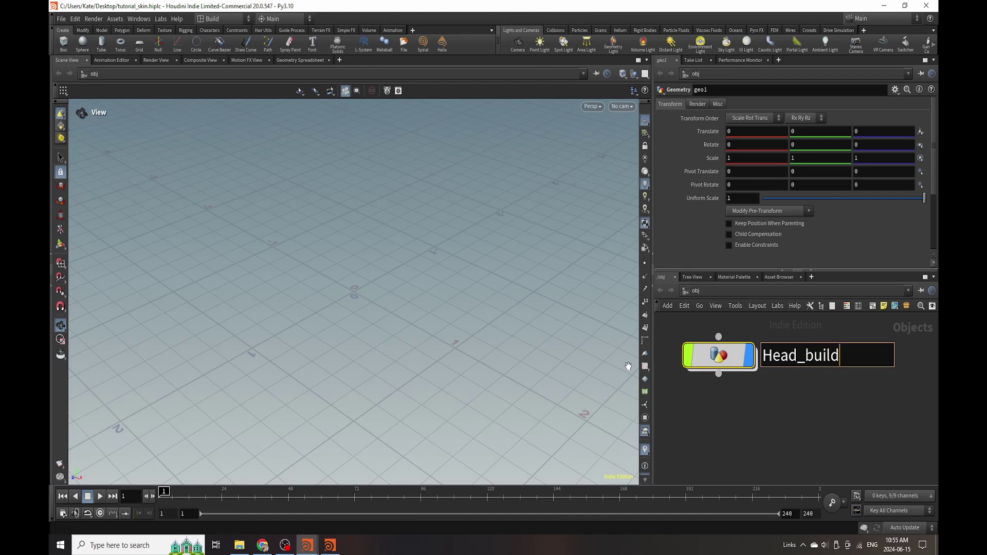
key("Return")
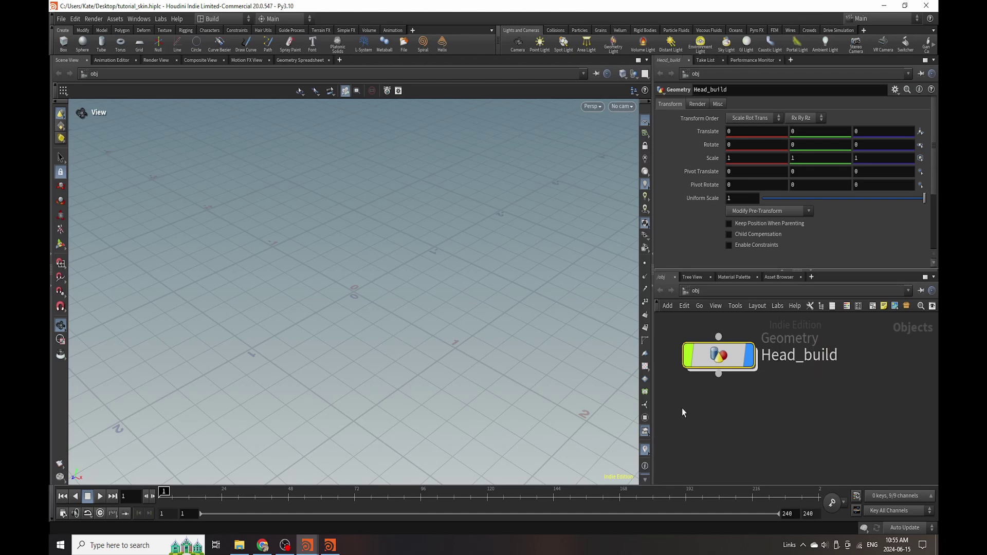
- Enter the Head_build network and add a Test Geometry: Template Body node
double_click(735, 354)
key("Tab")
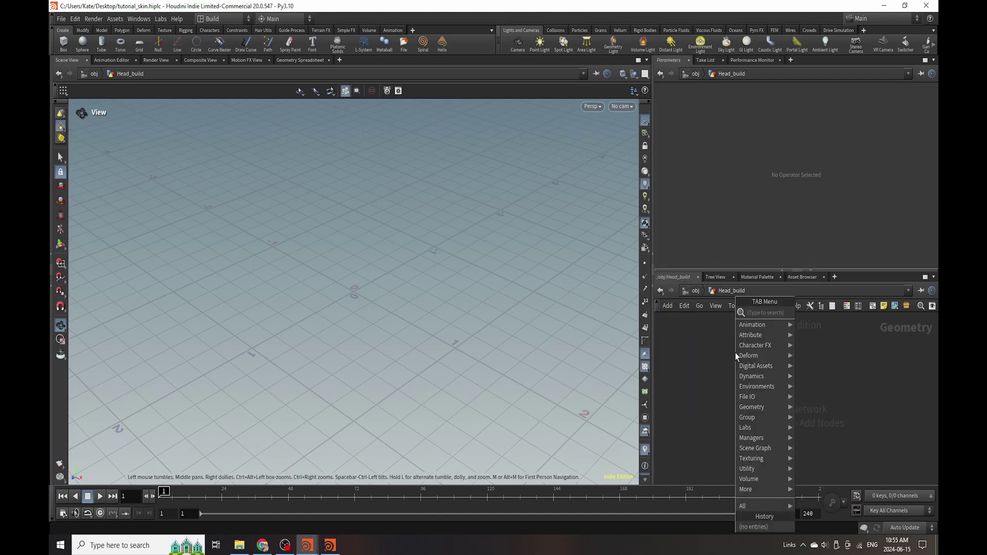
type("test")
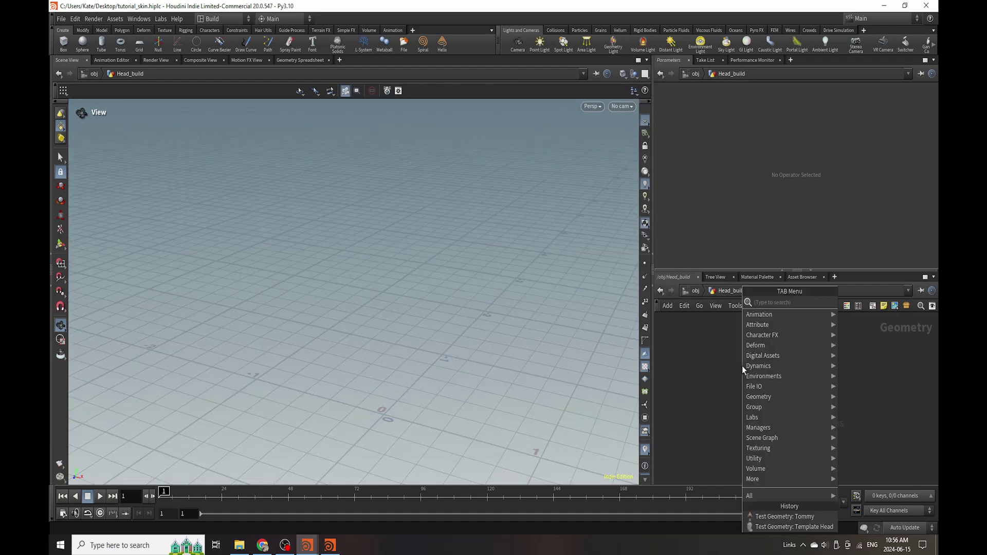
type("test")
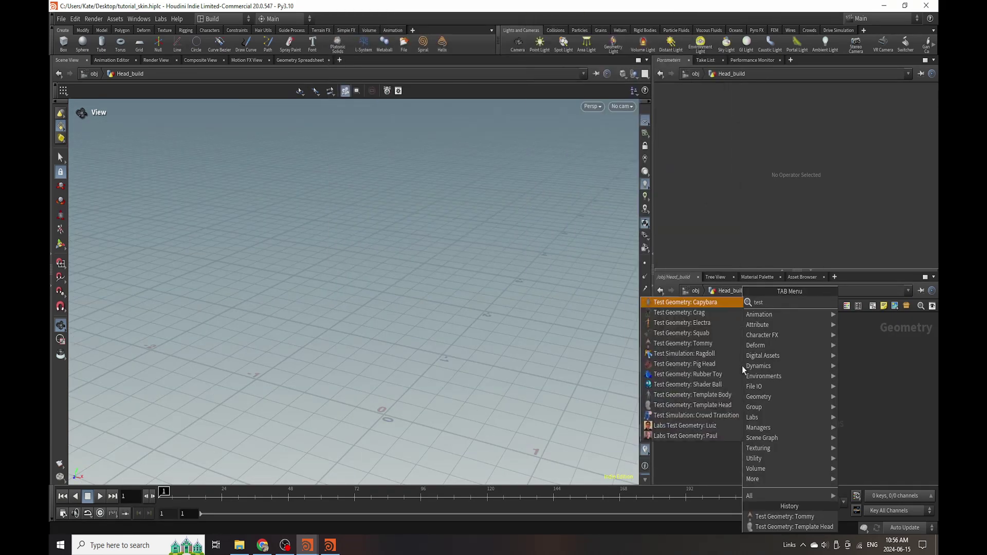
left_click(692, 394)
left_click(767, 374)
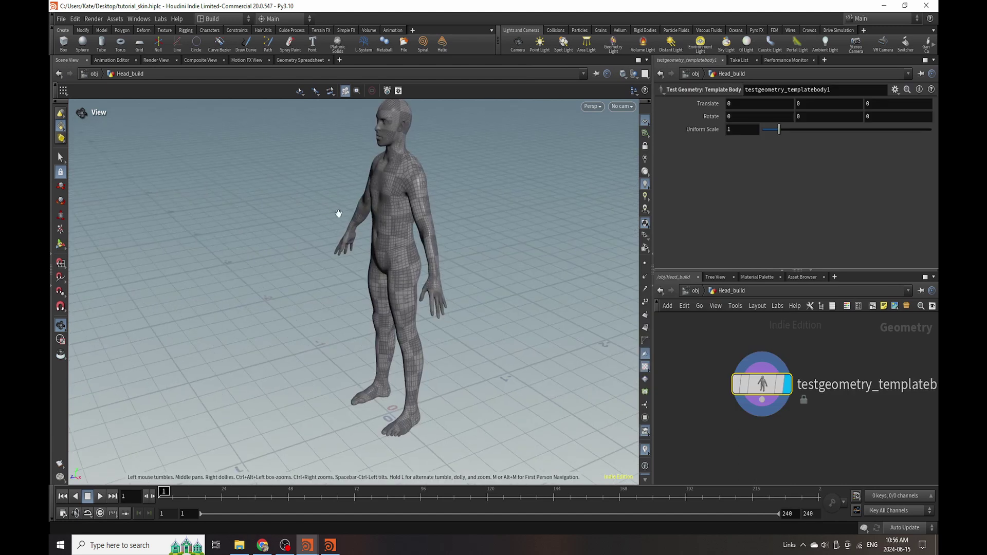
- Add a Clip node fed by the template body and display its output
key("Tab")
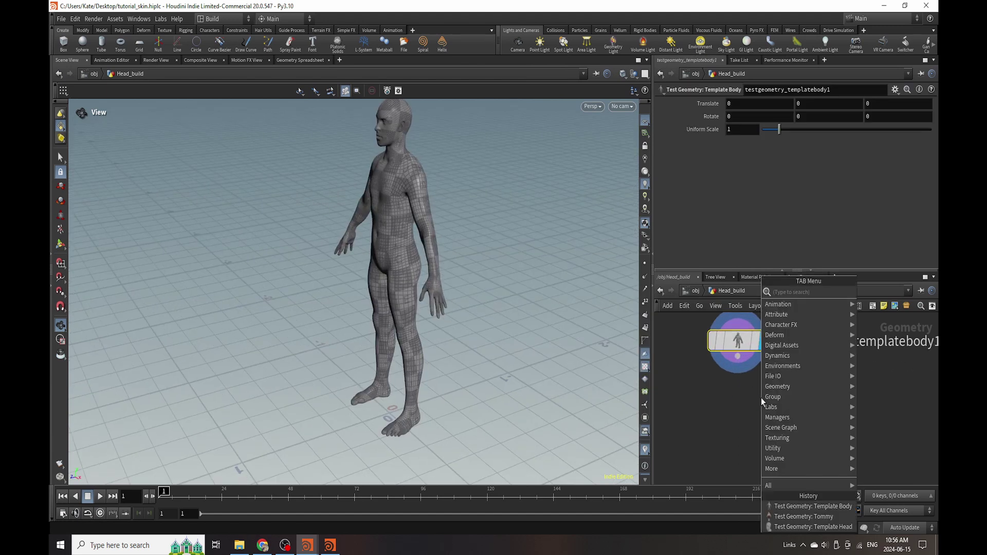
type("capture")
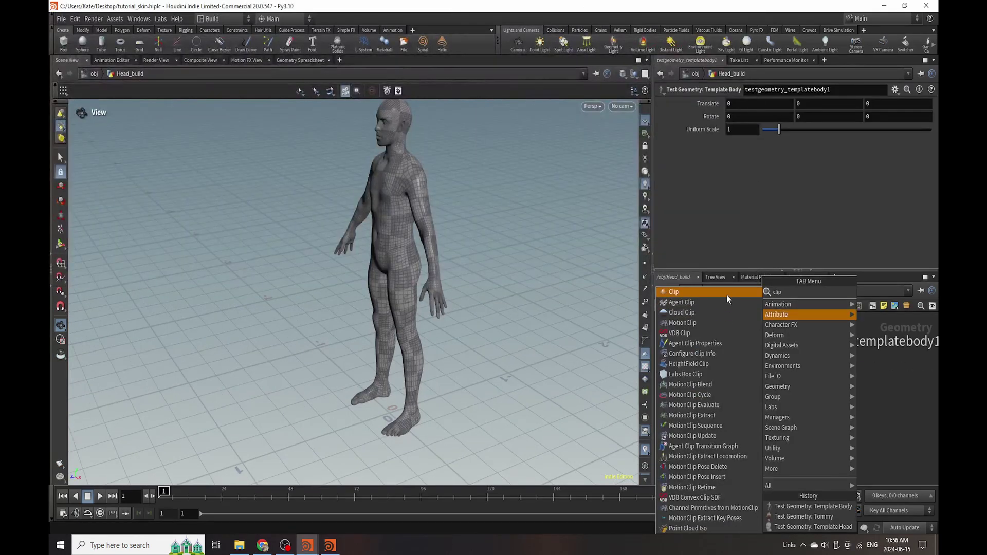
left_click(726, 295)
left_click(748, 403)
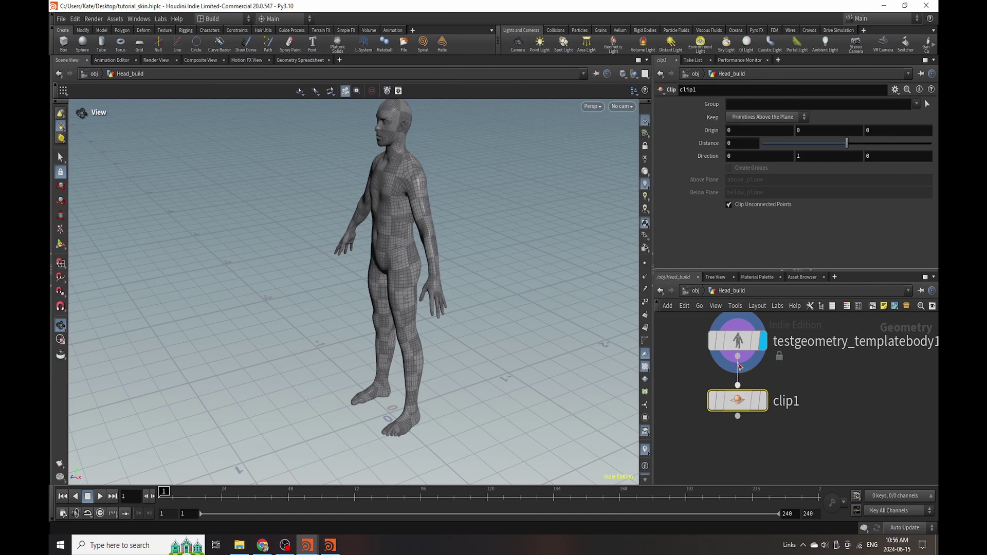
left_click(766, 403)
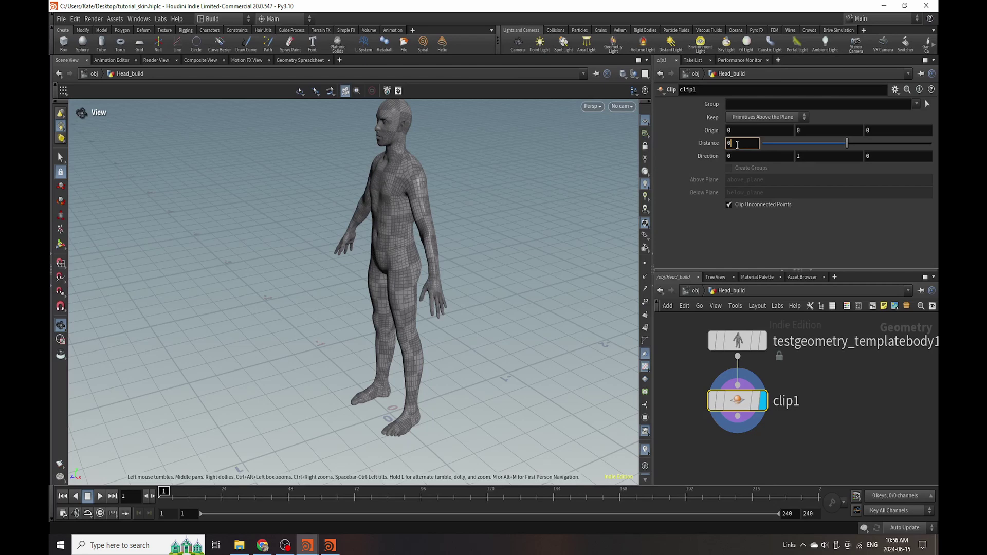
- Set the Clip distance to 1.53 to keep only the head
left_click(736, 145)
type("1.53")
key("Return")
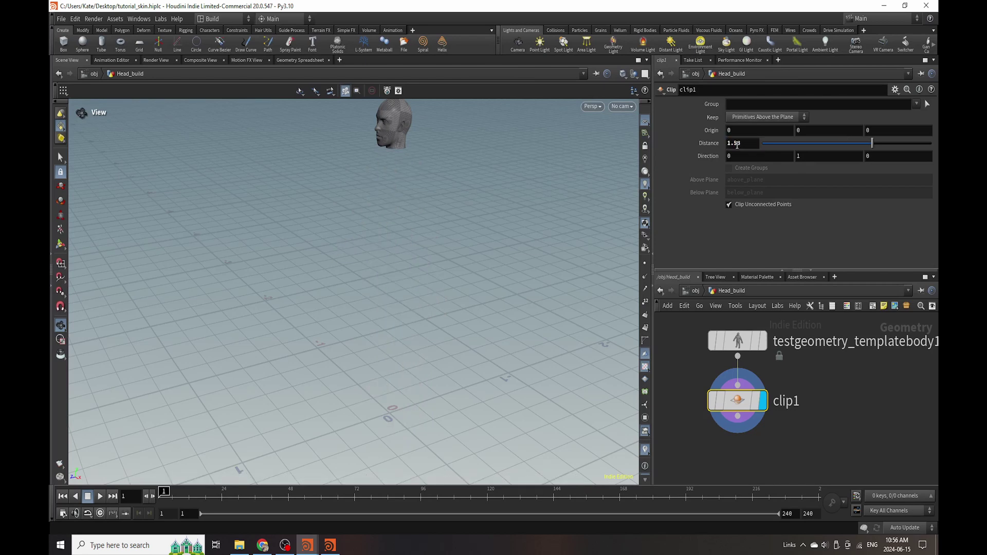
- Add a Transform node below the Clip node, connect the clipped head to it and display its output
scroll(776, 374, "down", 4)
scroll(772, 426, "up", 2)
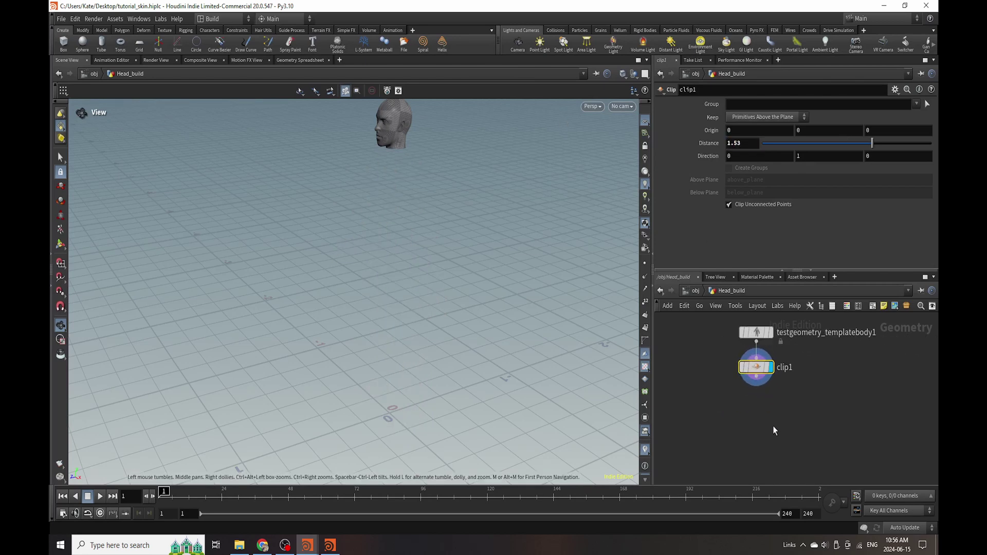
key("Tab")
type("tran")
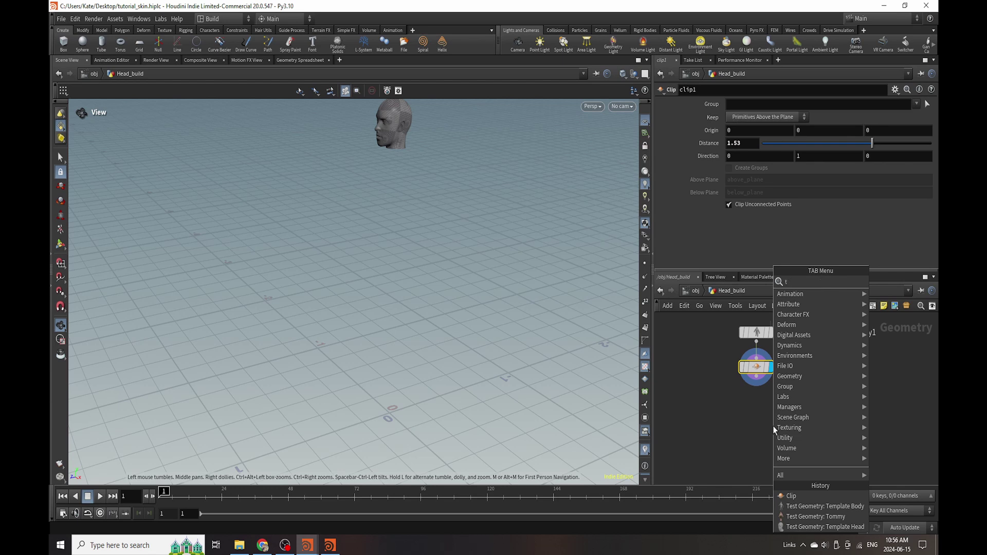
left_click(688, 6)
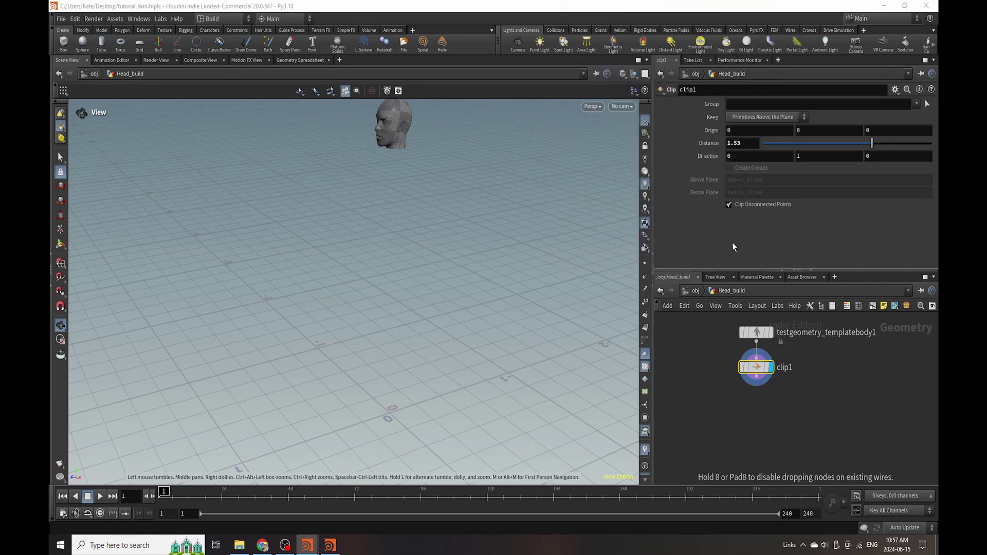
left_click(756, 403)
scroll(753, 378, "up", 3)
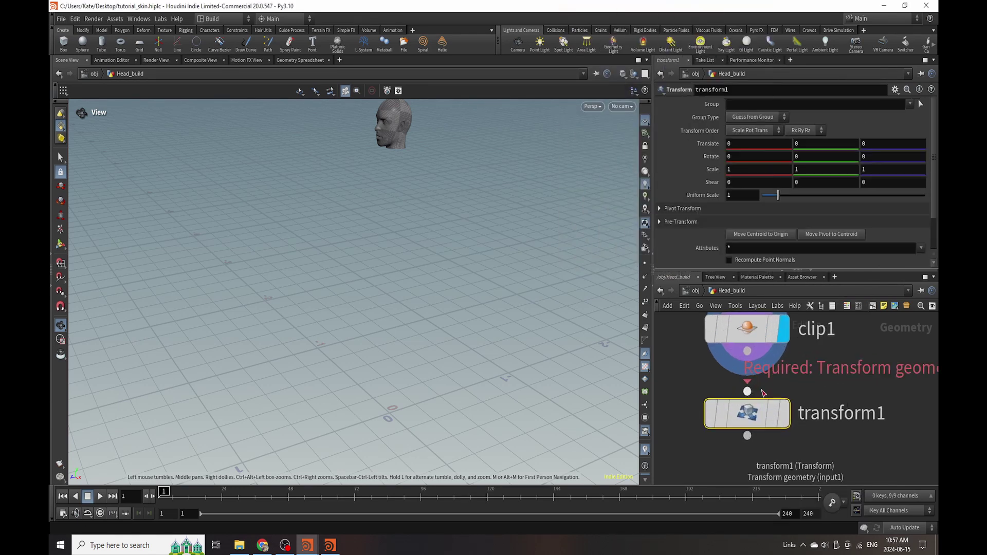
left_click(747, 353)
left_click(786, 418)
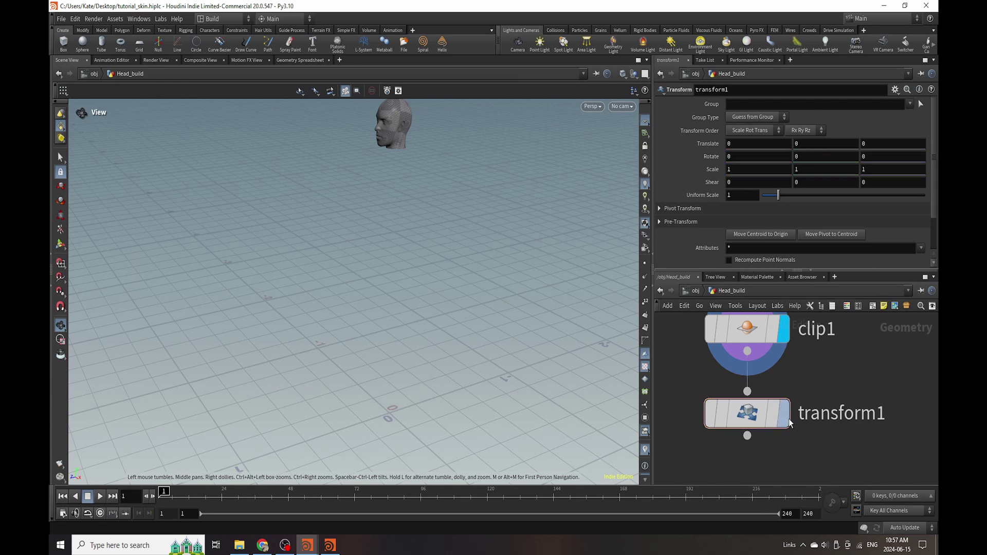
- Move the head's centroid to the origin with the first Transform node and frame the head in the viewport
left_click(753, 234)
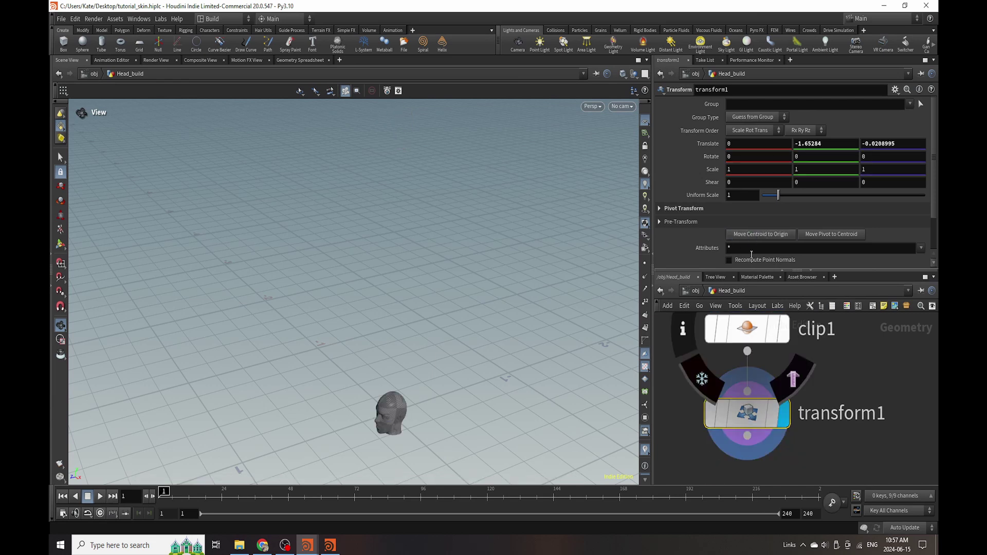
key("g")
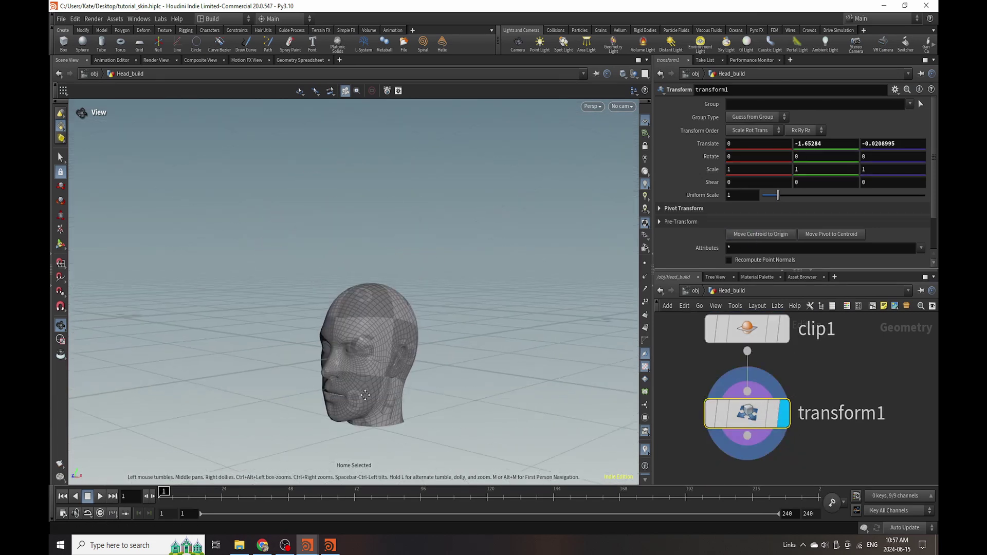
left_click_drag(364, 395, 436, 346)
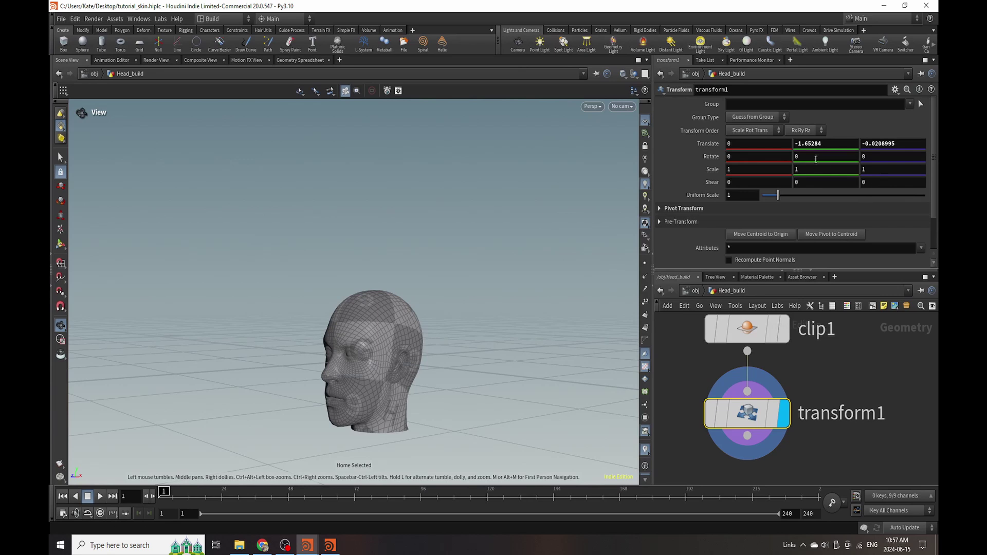
- Add a second Transform node connected after the first one and display its output
scroll(761, 385, "down", 3)
key("Tab")
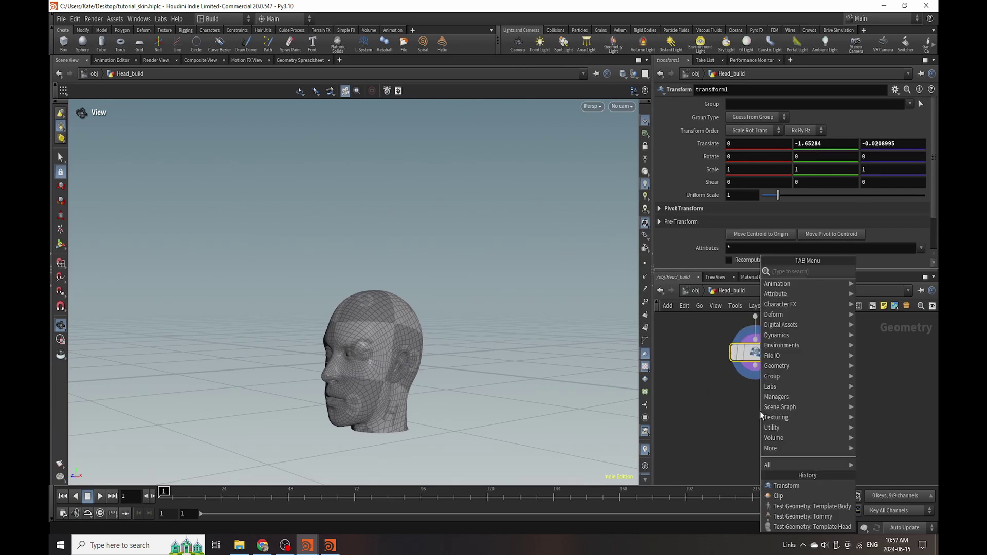
mouse_move(760, 411)
left_click(740, 380)
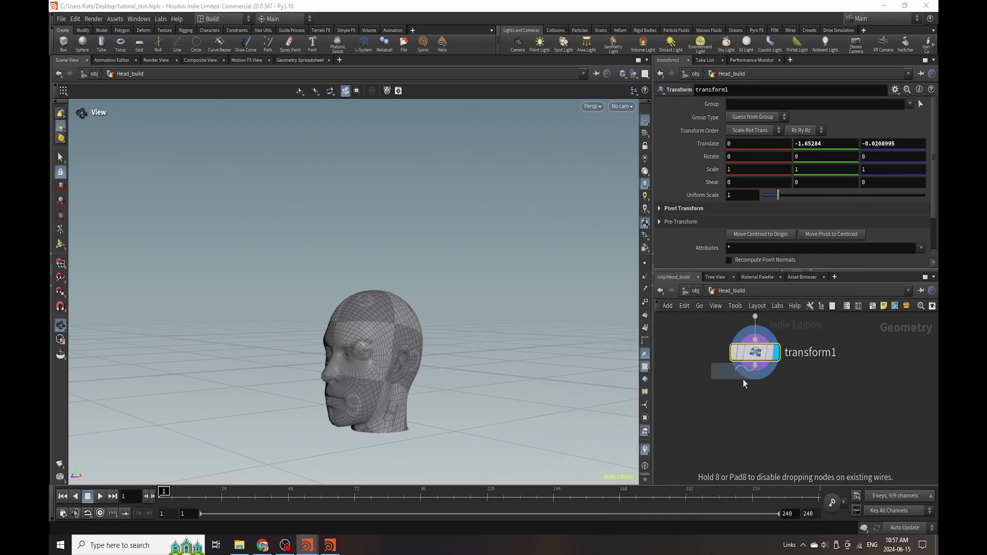
left_click(742, 396)
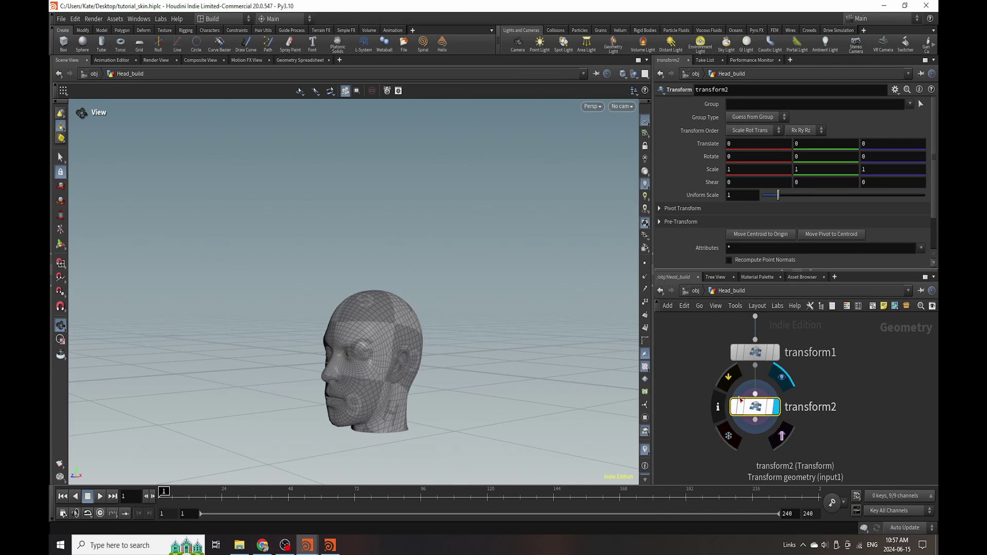
- Set the second Transform's uniform scale to 3 and raise the head to a Y translation of 0.374
left_click(741, 195)
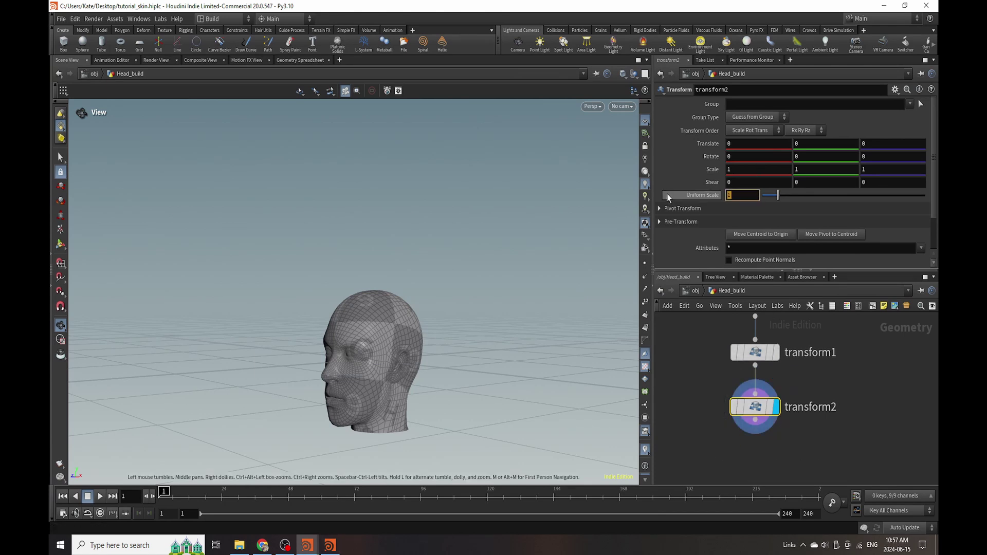
type("3")
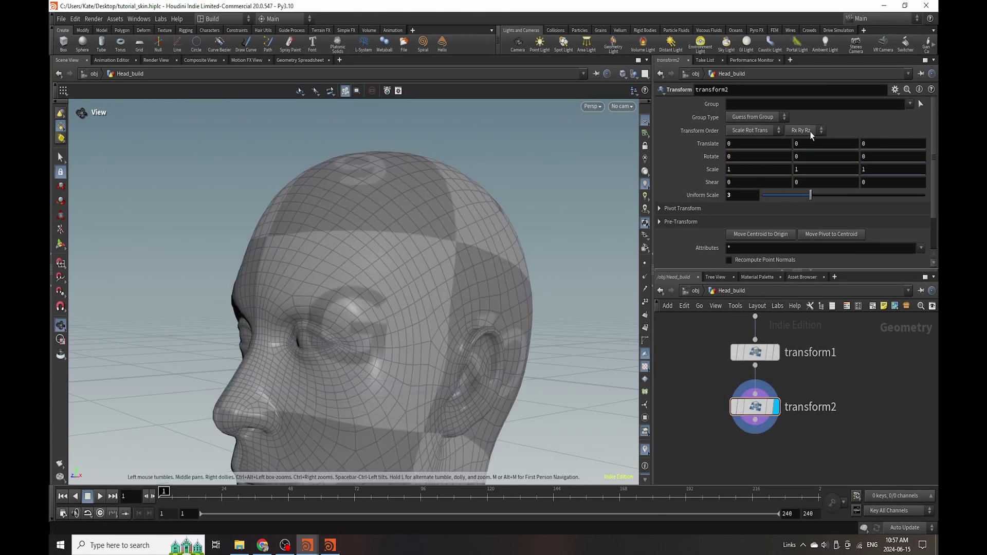
middle_click_drag(801, 142, 505, 549)
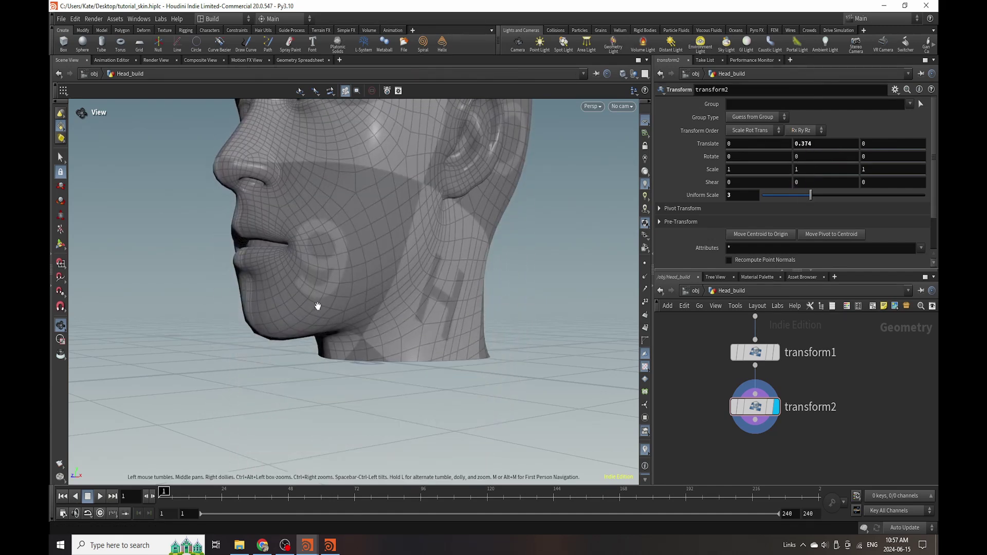
scroll(329, 288, "down", 5)
left_click_drag(341, 253, 267, 192)
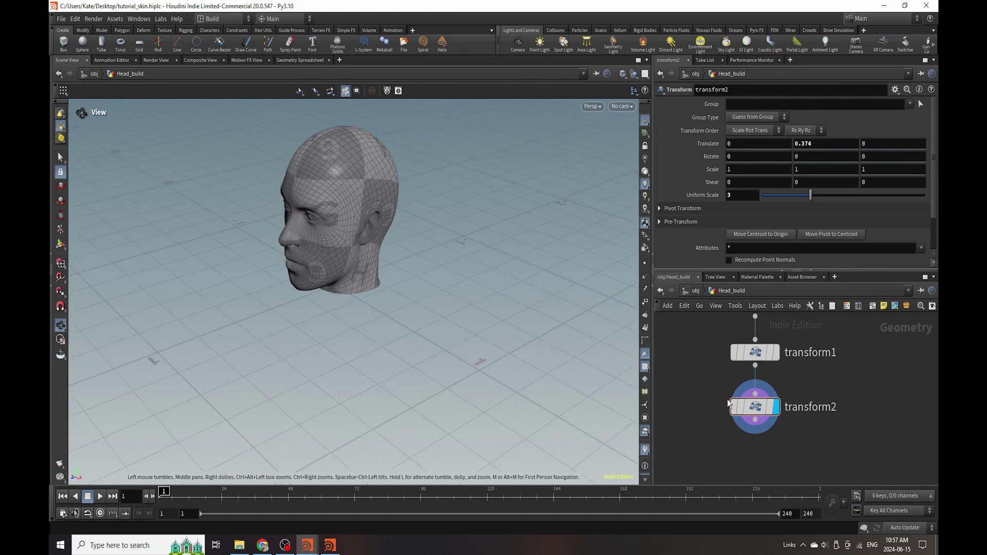
- Add a PolyFill node connected after the second Transform to close the open neck
scroll(745, 430, "down", 5)
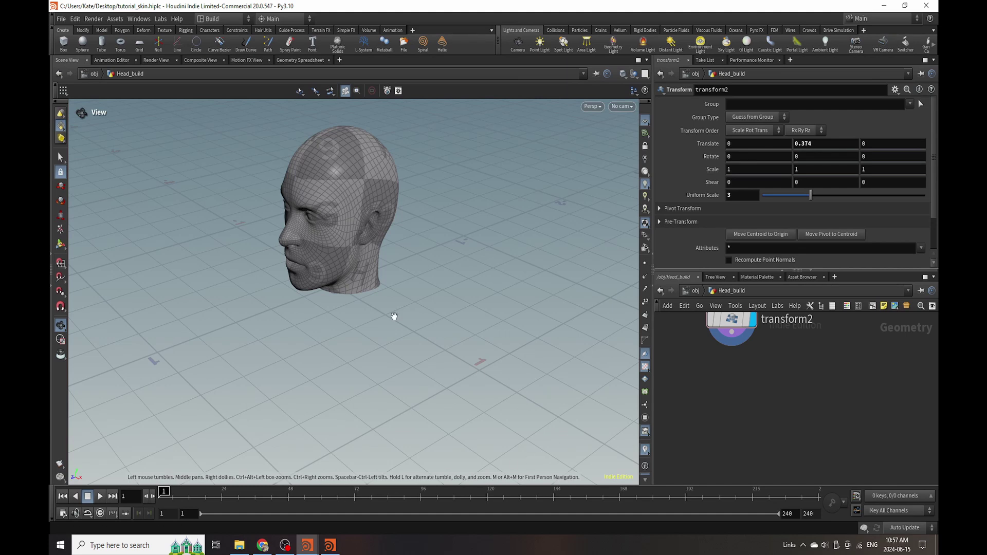
left_click_drag(394, 316, 364, 423)
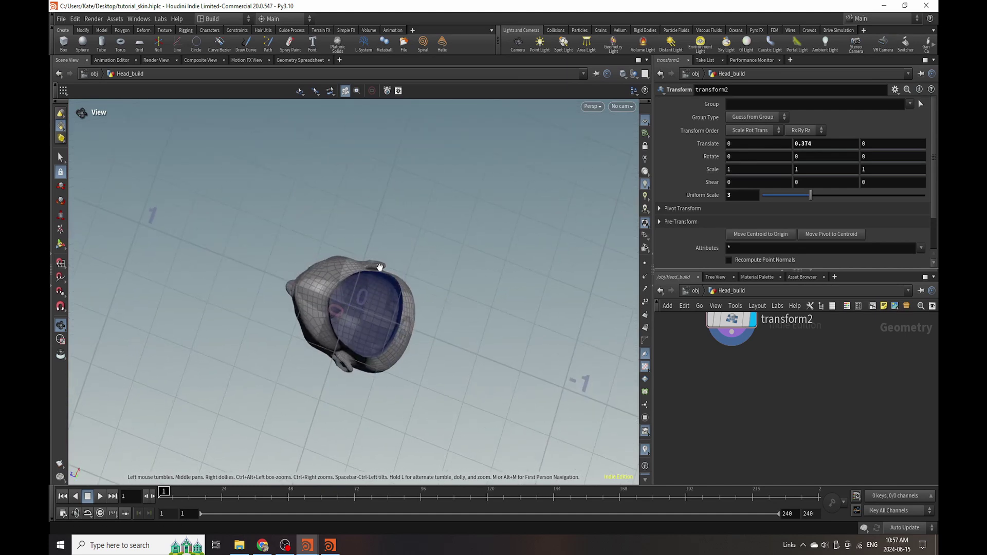
left_click_drag(338, 346, 378, 292)
scroll(433, 172, "up", 3)
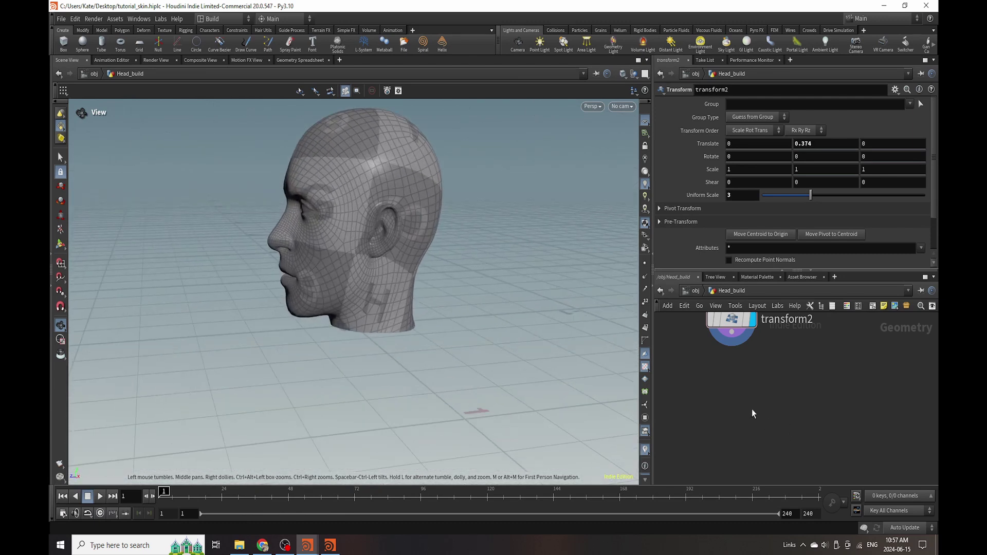
key("Tab")
type("poly")
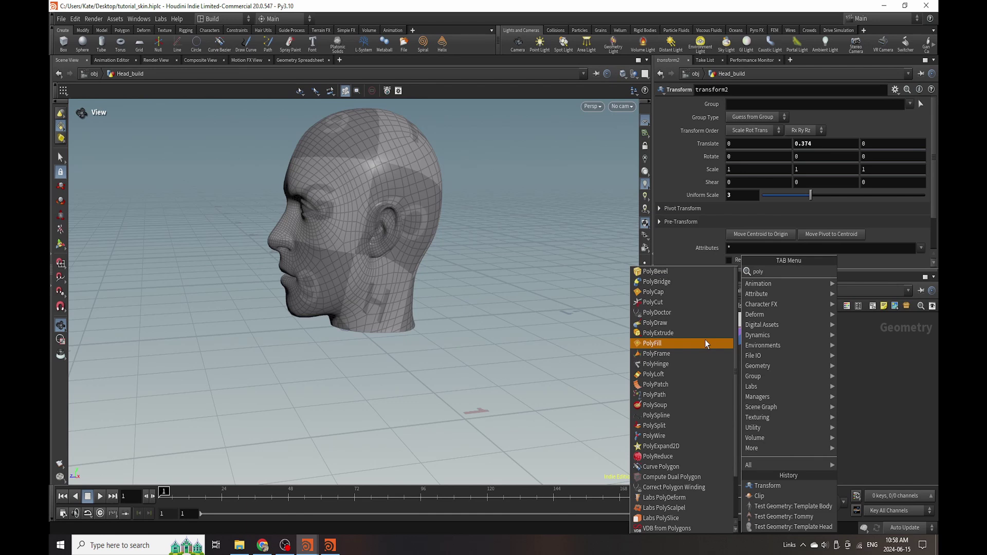
left_click(704, 341)
left_click(738, 379)
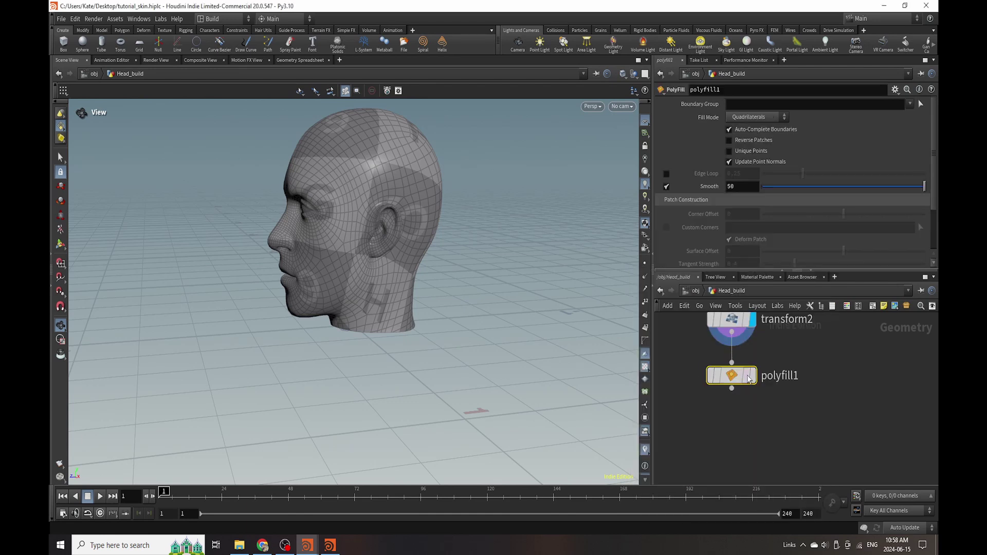
- Add a Quad Remesh node connected after the PolyFill node and display its output
left_click_drag(359, 288, 379, 324)
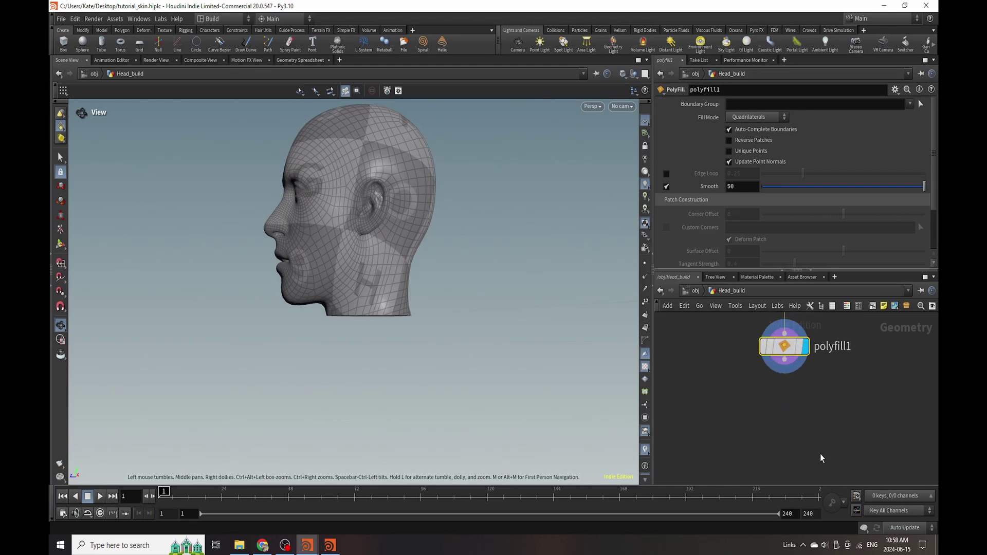
key("Tab")
type("q")
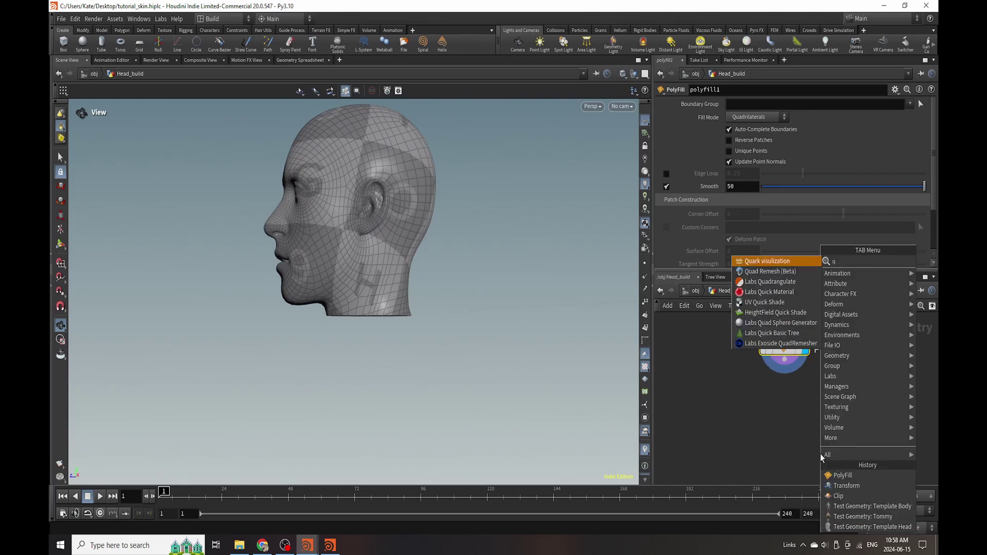
type("uadre")
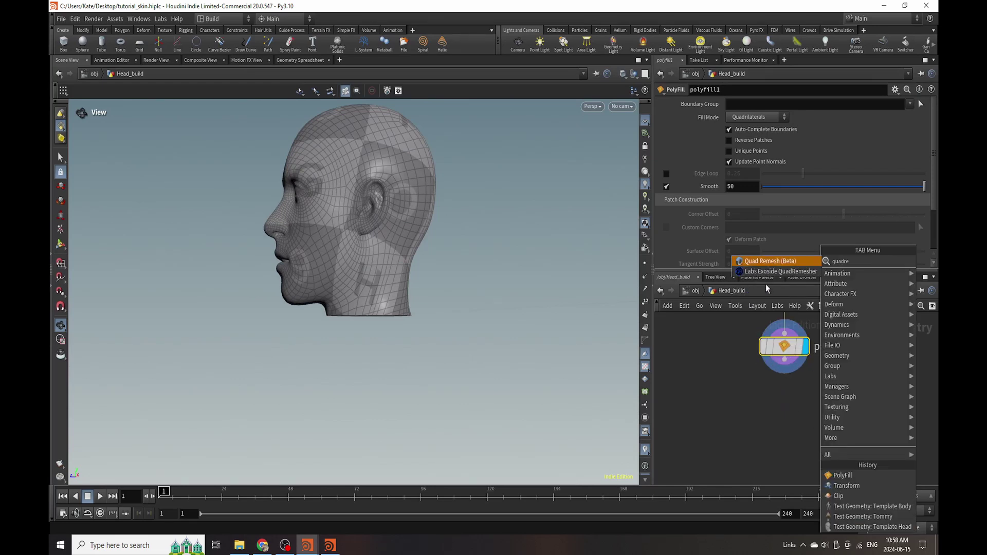
key("Return")
left_click(786, 400)
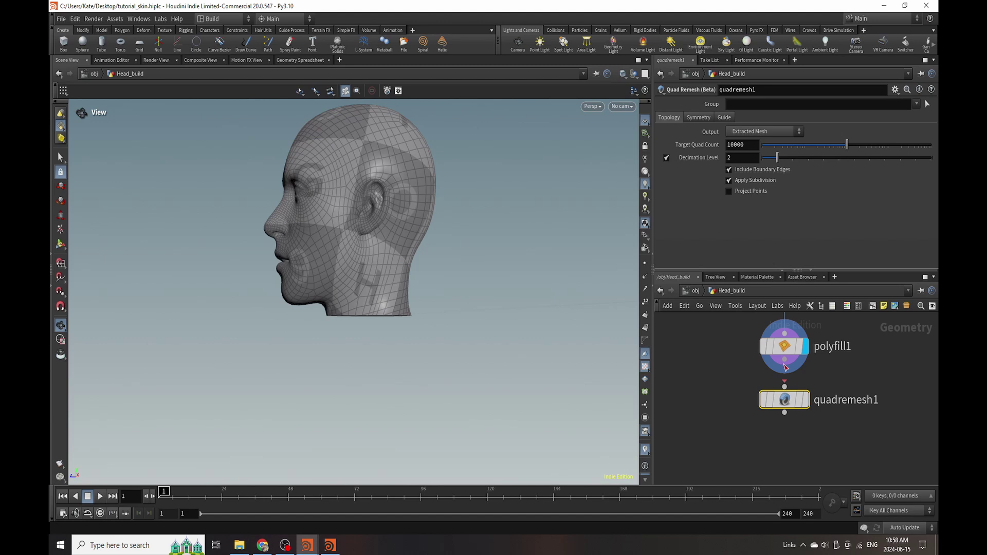
left_click(806, 400)
left_click_drag(293, 292, 463, 278)
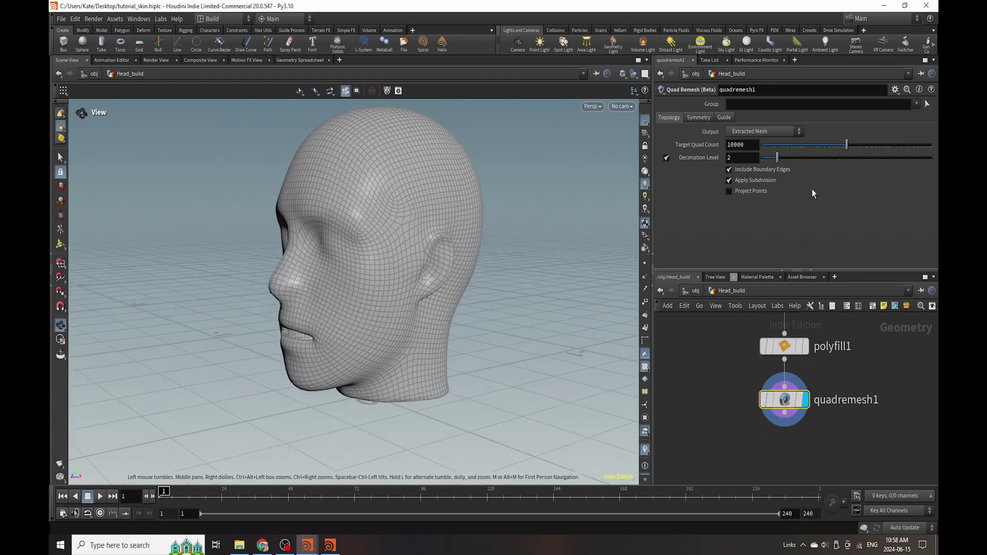
- Set the Quad Remesh node's target quad count to 30000 and inspect the denser head mesh
double_click(742, 144)
type("30000")
key("Return")
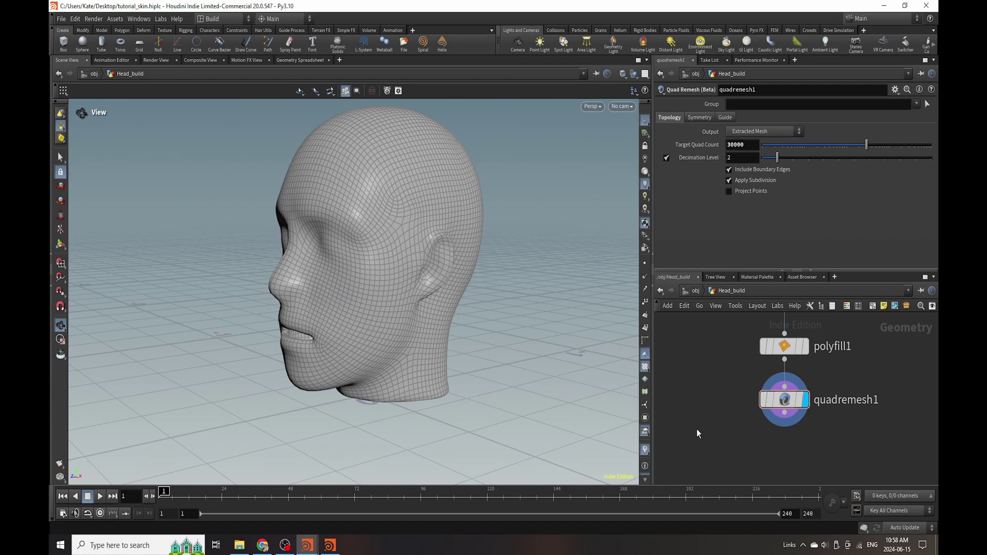
left_click_drag(309, 330, 286, 318)
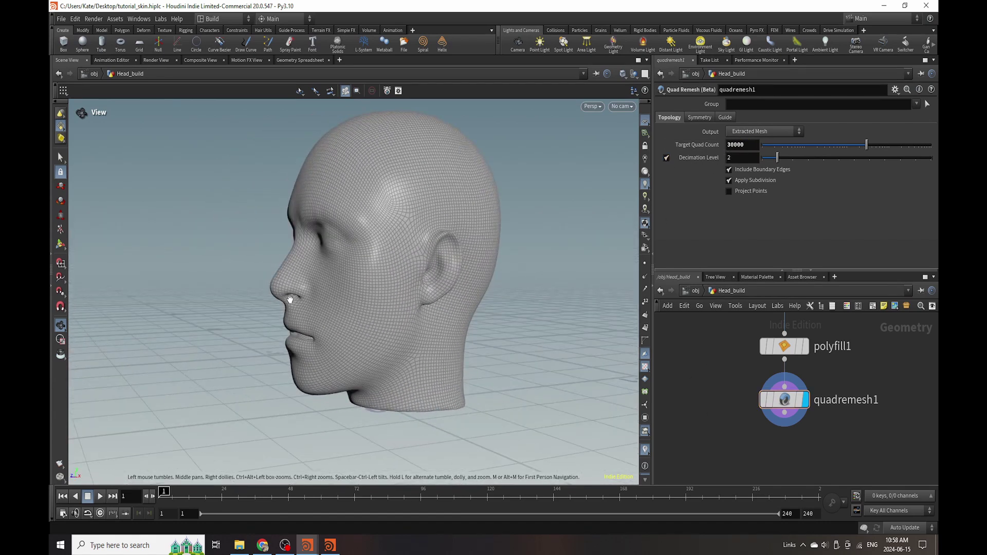
- Add a Null node connected after the Quad Remesh node
middle_click_drag(859, 476, 812, 415)
key("Tab")
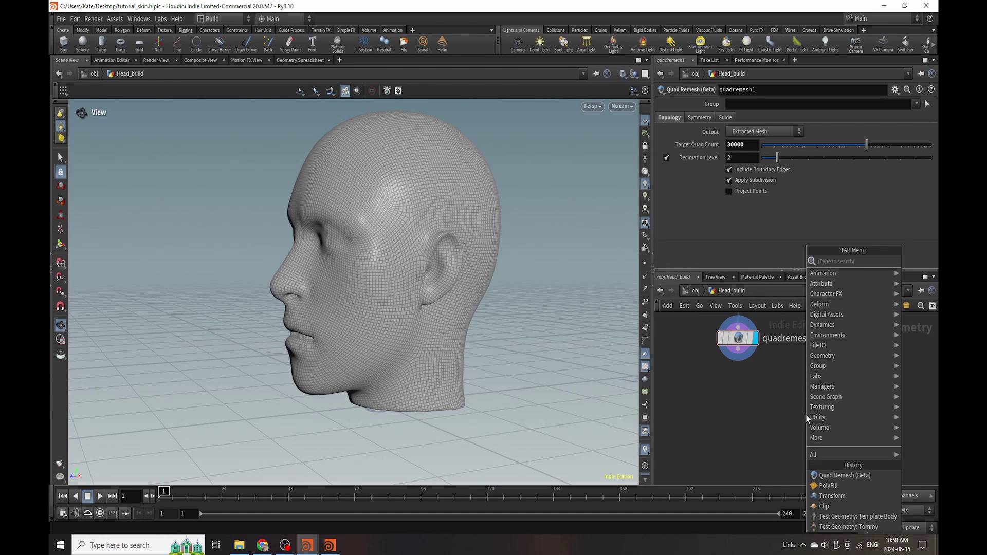
type("null")
left_click(901, 262)
left_click(739, 387)
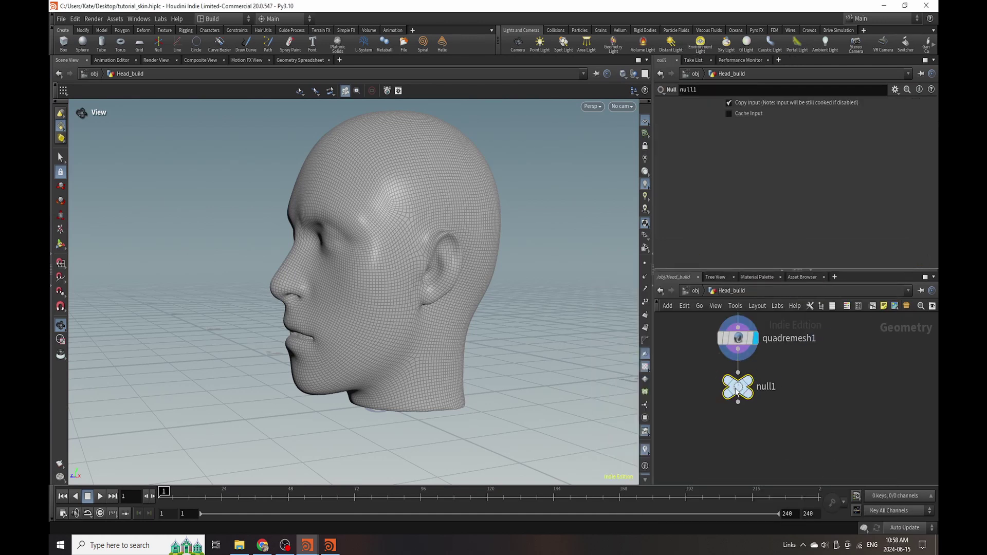
- Rename the new Null node to head_remesh and display its output
double_click(766, 386)
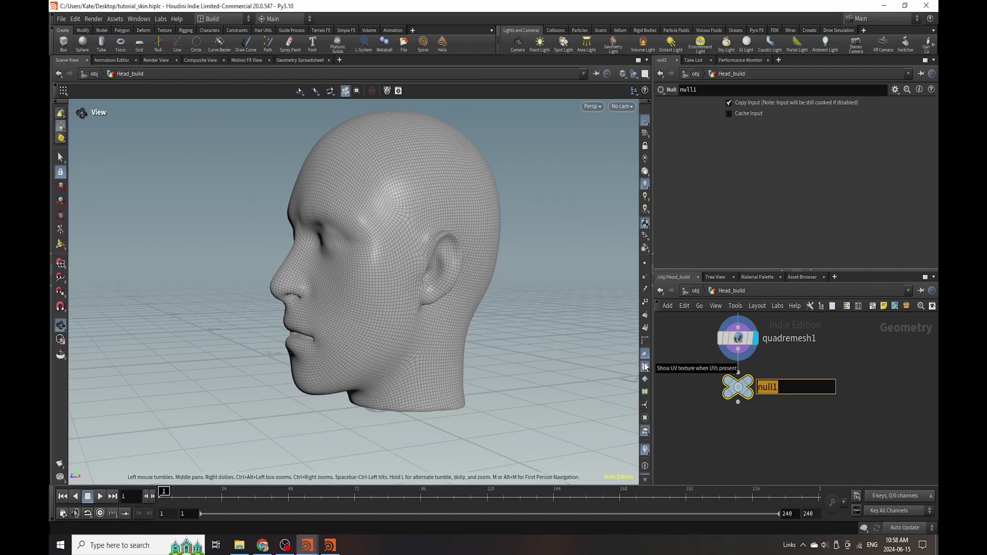
type("head_remesh")
key("Return")
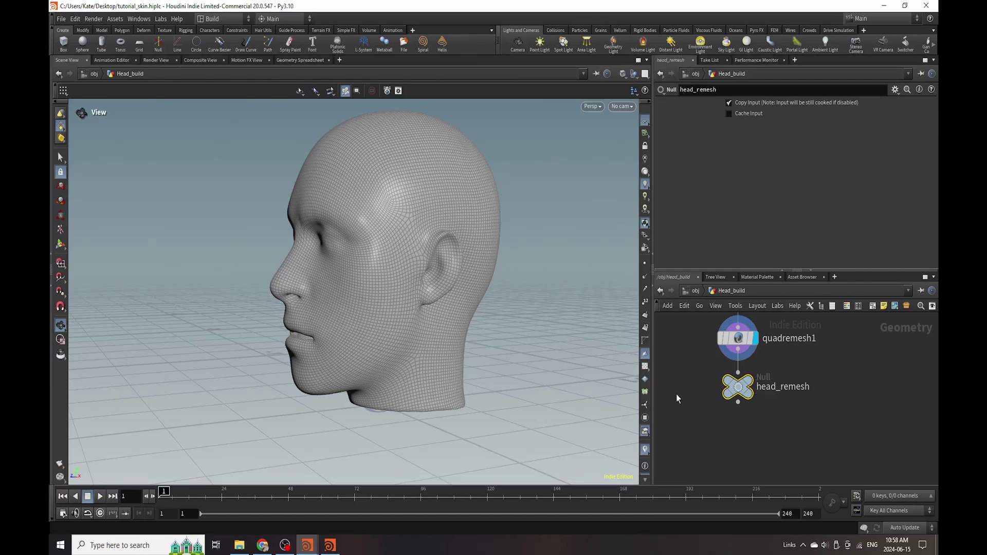
left_click(756, 383)
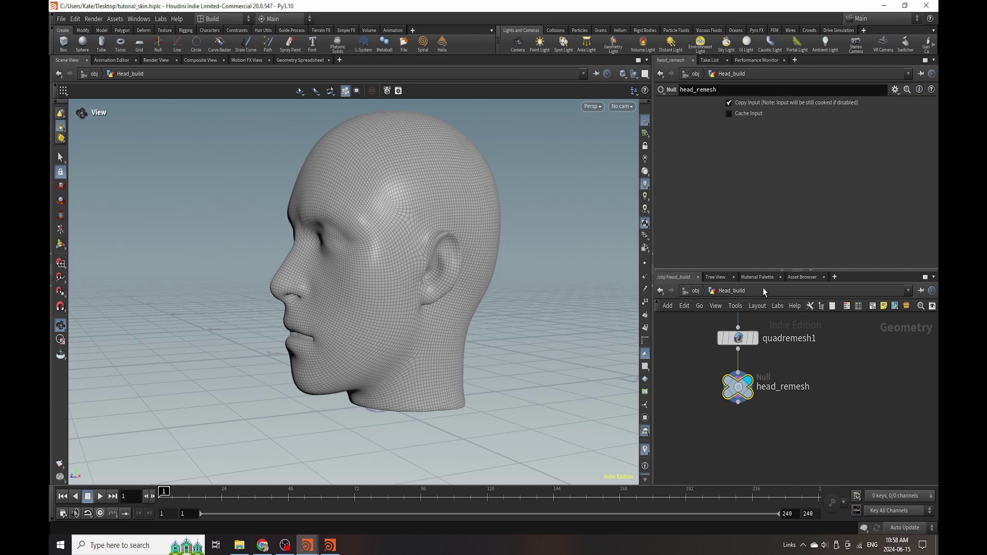
- Turn on Auto Save for the scene
left_click(74, 18)
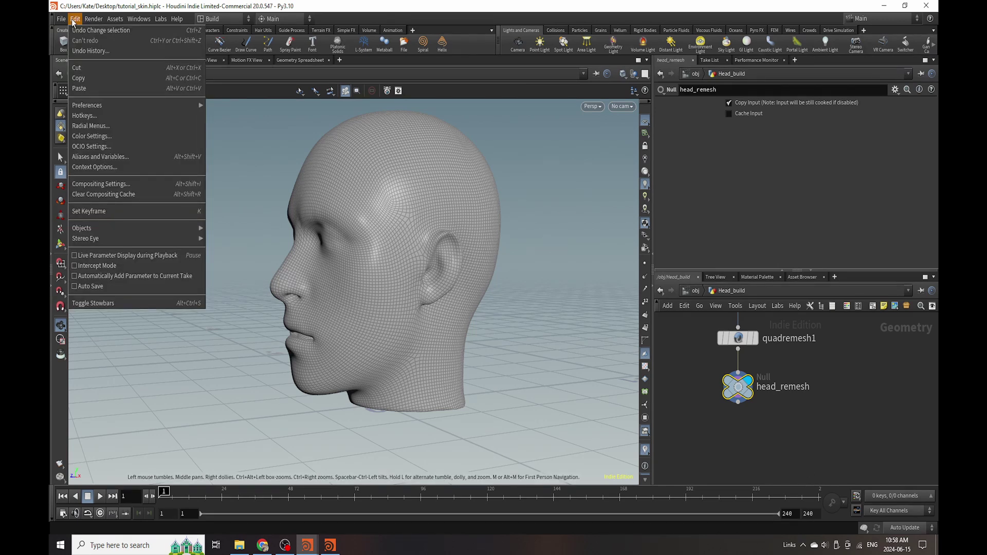
left_click(90, 286)
mouse_move(276, 544)
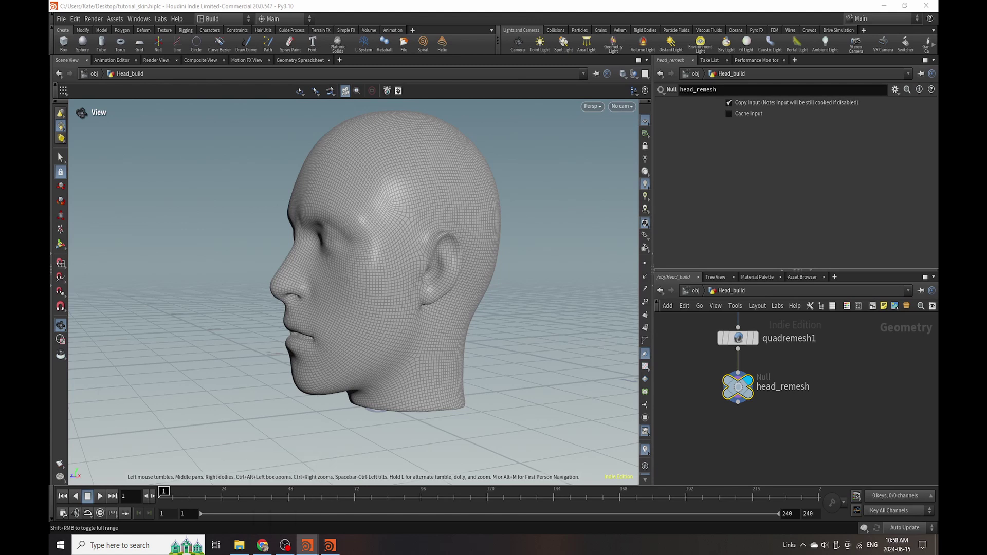
- Add the Pyro Configure Spreading Fire node setup below the head_remesh node
left_click(790, 438)
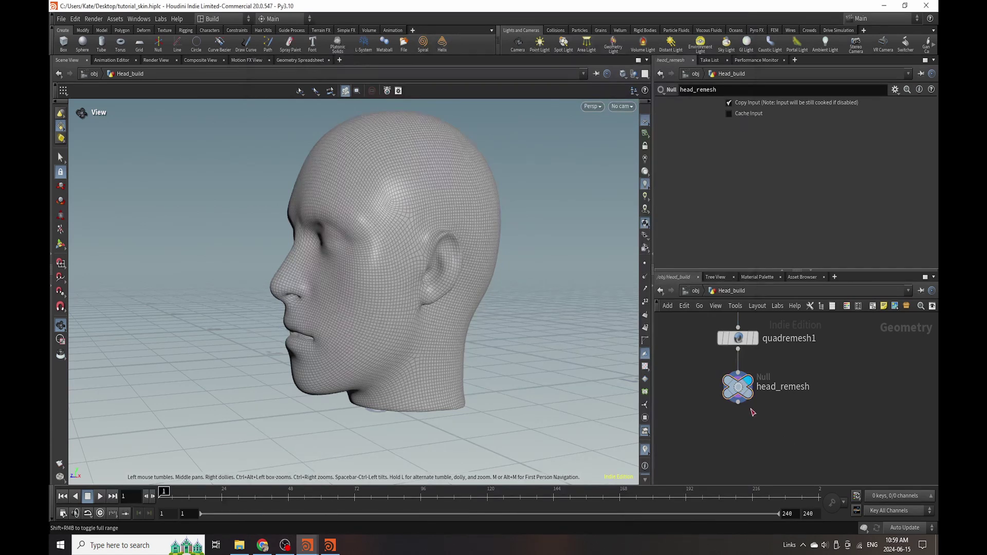
scroll(751, 385, "down", 3)
scroll(740, 433, "up", 3)
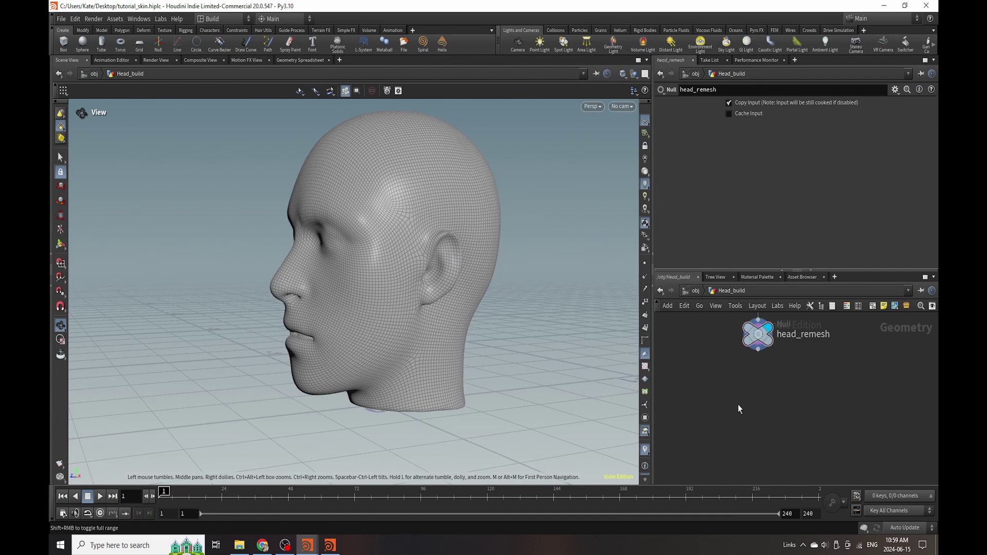
key("Tab")
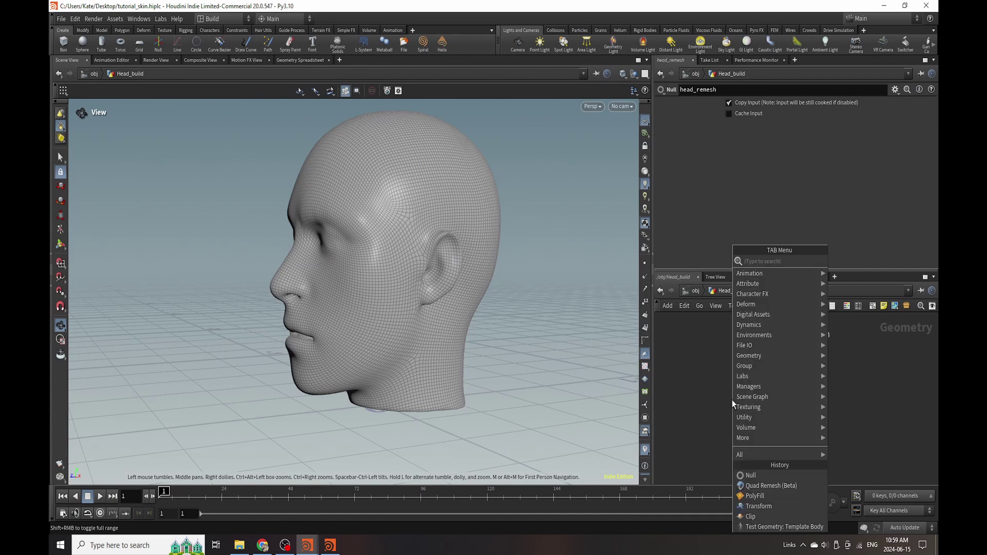
type("pyro")
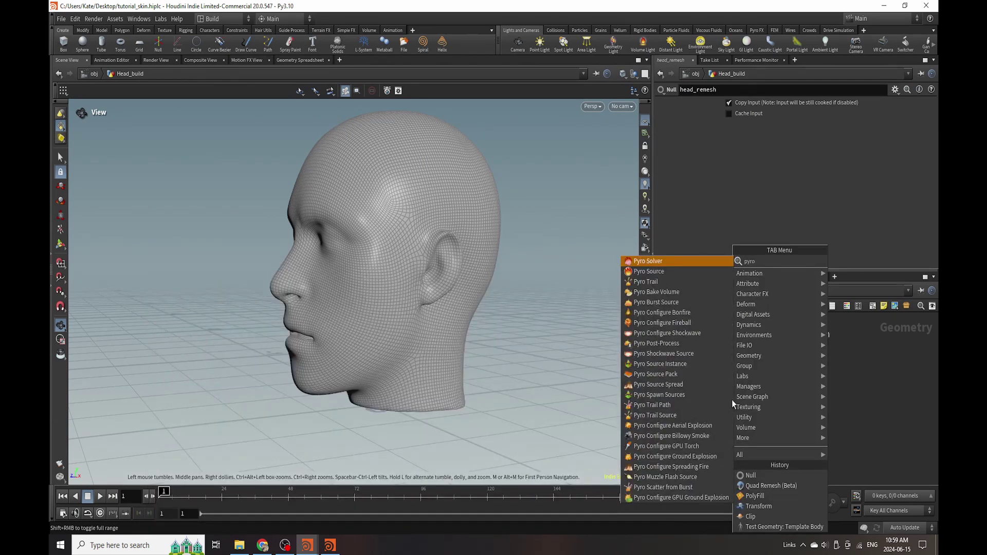
left_click(711, 467)
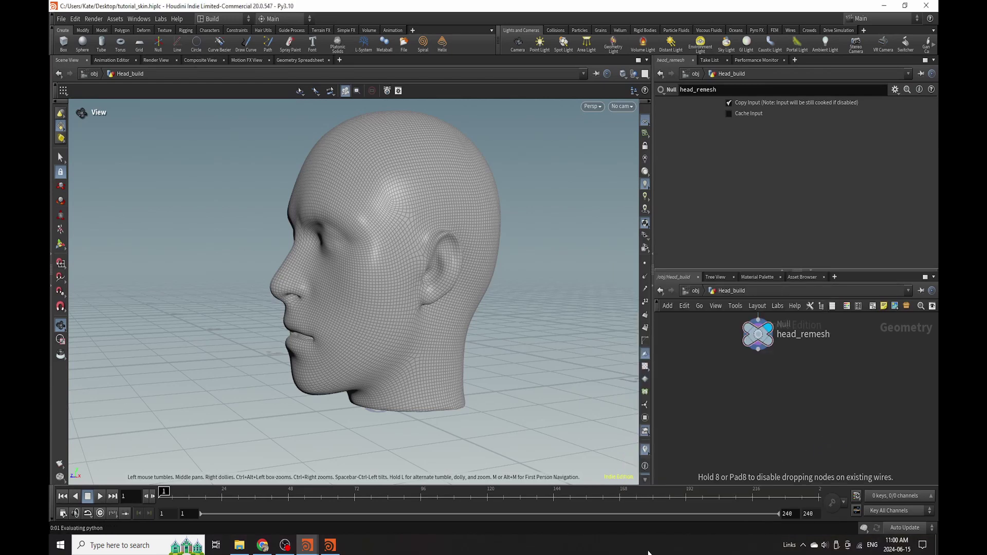
left_click(837, 414)
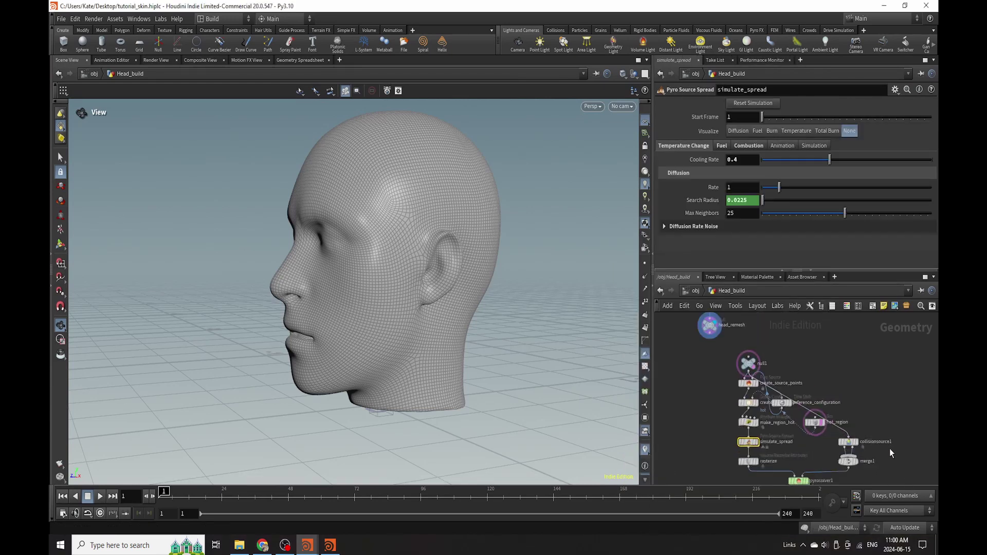
- Delete the null1, reference_configuration, hot_region, collisionsource1 and merge1 nodes from the spreading fire setup
scroll(889, 449, "up", 2)
left_click(719, 345)
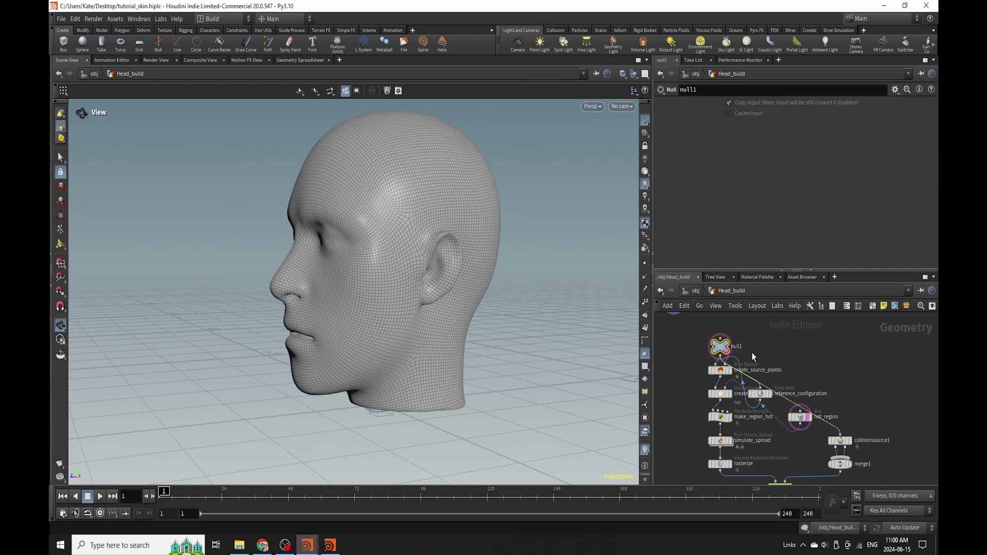
key("Delete")
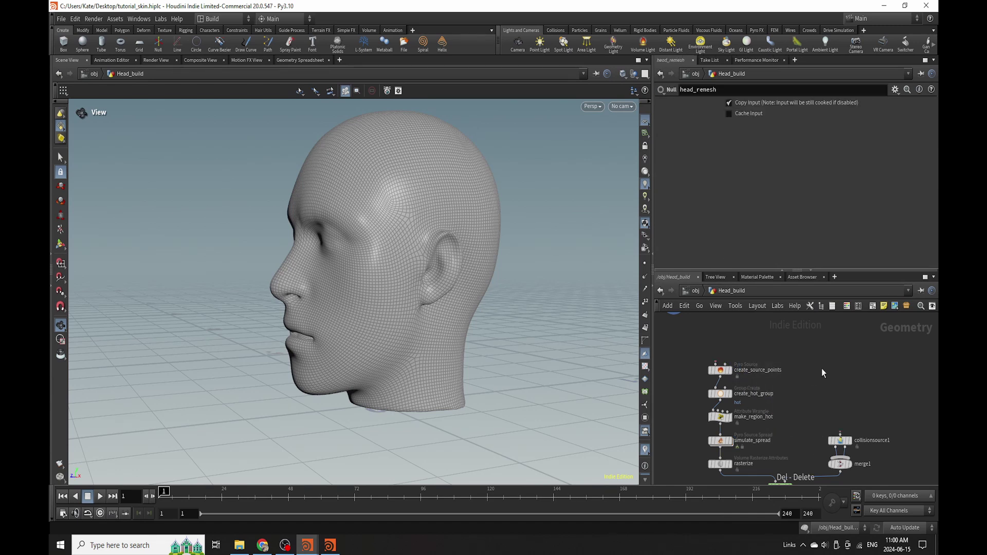
left_click_drag(822, 368, 869, 475)
key("Delete")
- Delete the pyrosolver1 and rasterize nodes, keeping the fire setup only up to simulate_spread
key("h")
left_click(786, 439)
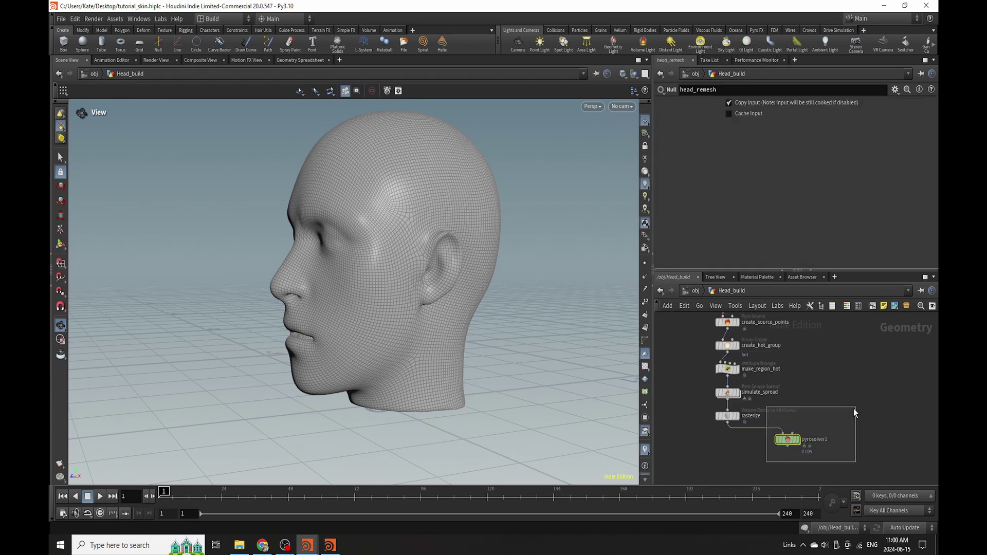
key("Delete")
left_click(755, 416)
key("Delete")
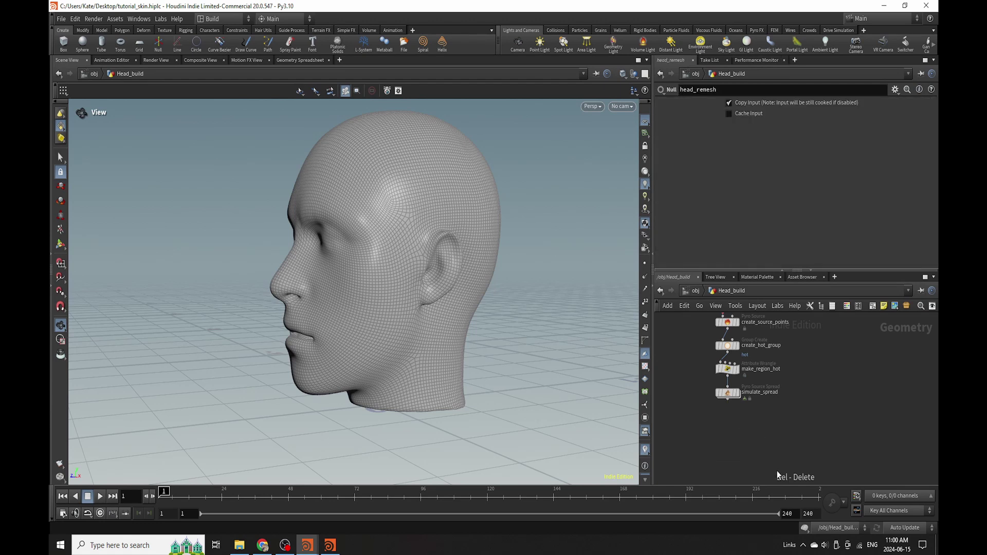
- Move the four remaining fire nodes beside the head chain and connect head_remesh to the input of create_source_points
scroll(756, 426, "down", 2)
left_click_drag(784, 460, 803, 417)
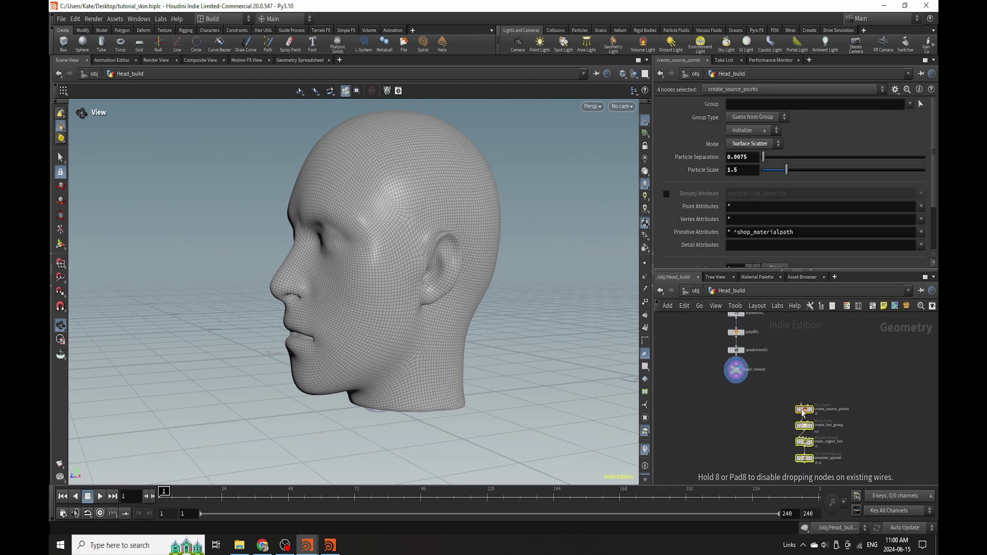
left_click(761, 401)
left_click_drag(736, 384, 801, 402)
left_click(804, 404)
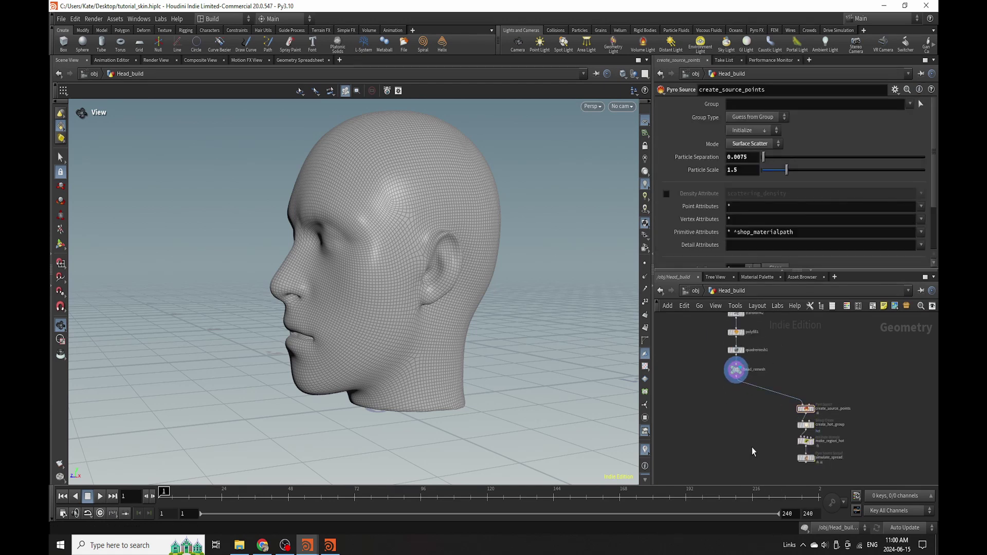
scroll(766, 396, "down", 2)
scroll(785, 353, "up", 2)
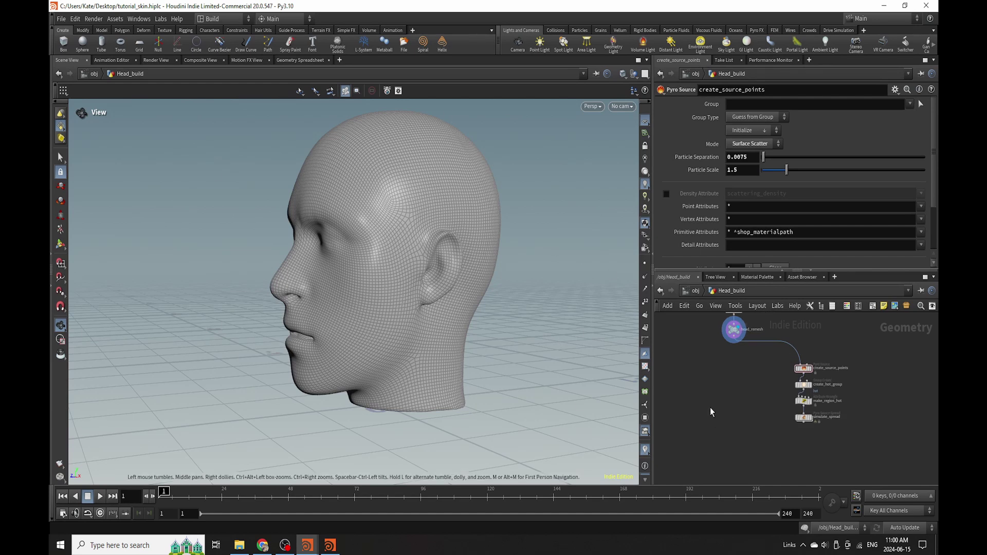
- Display the output of create_source_points to show the scattered points on the head
left_click(796, 369)
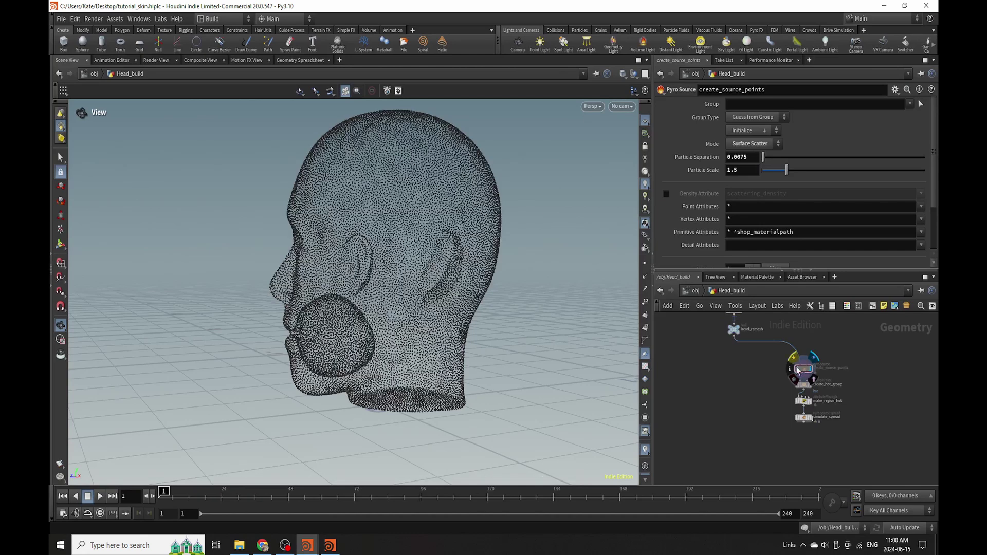
scroll(872, 373, "up", 5)
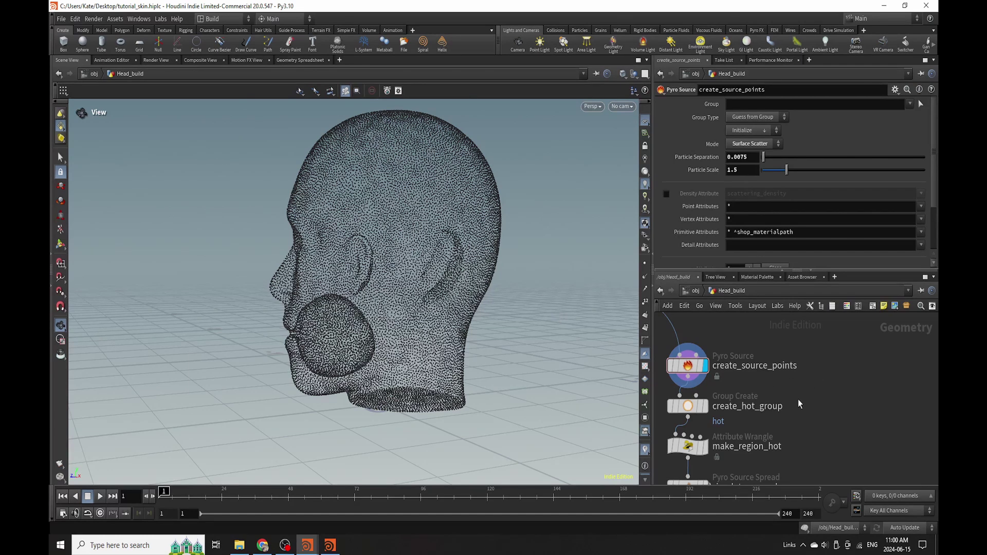
scroll(794, 390, "down", 3)
scroll(748, 434, "up", 2)
scroll(721, 425, "down", 2)
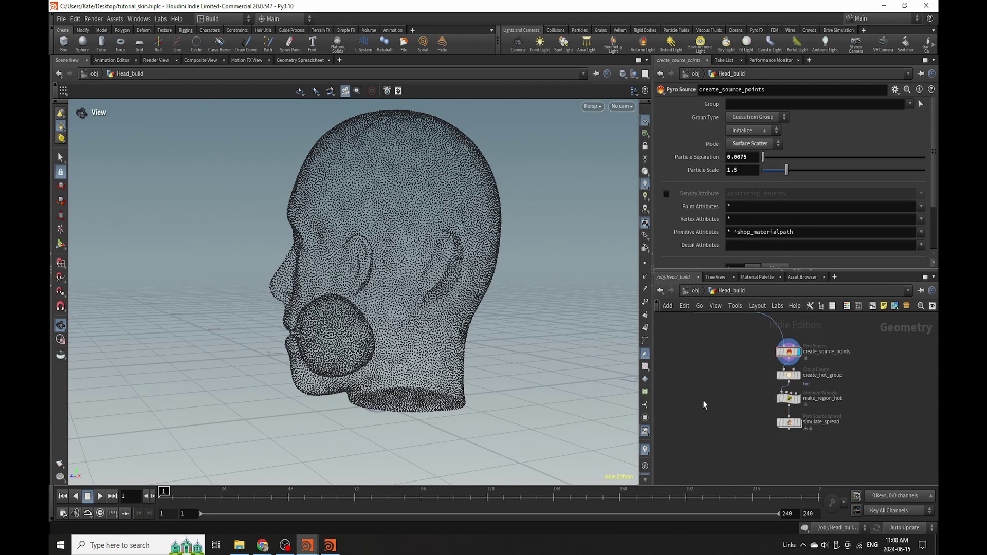
left_click_drag(713, 446, 815, 344)
scroll(722, 380, "down", 2)
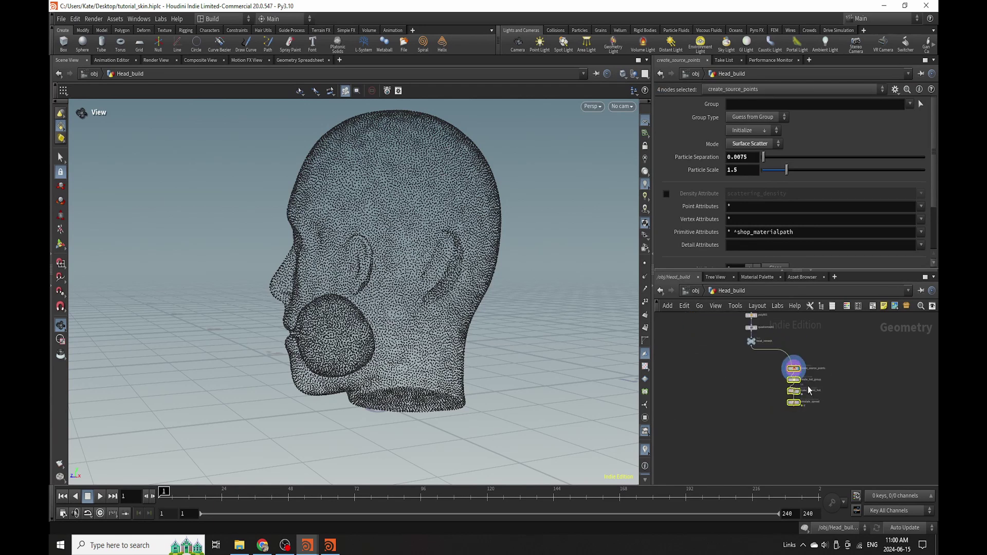
scroll(808, 390, "up", 2)
key("Up")
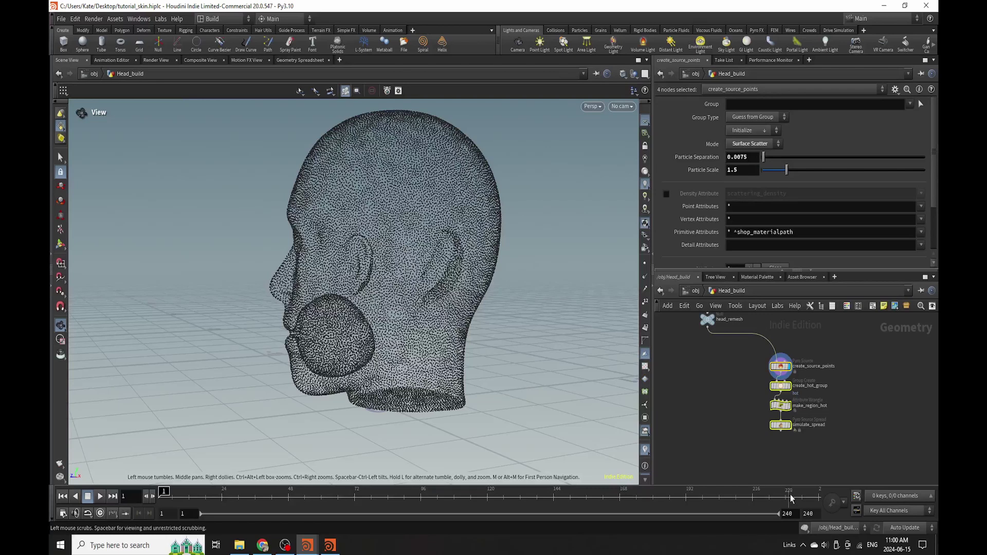
- Set the timeline's end frame to 123
left_click(808, 514)
type("123")
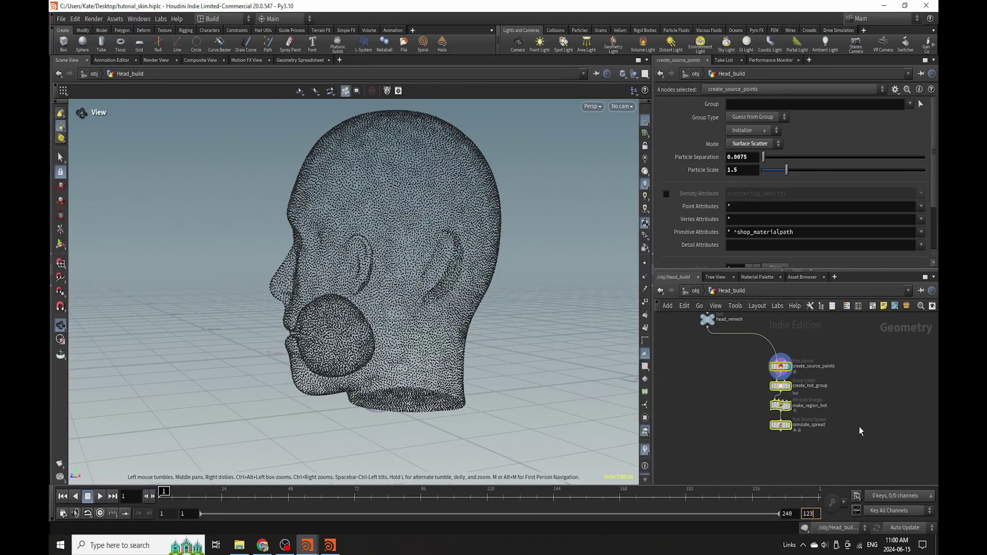
key("Return")
- Set the particle separation of create_source_points to 0.0012
left_click(875, 384)
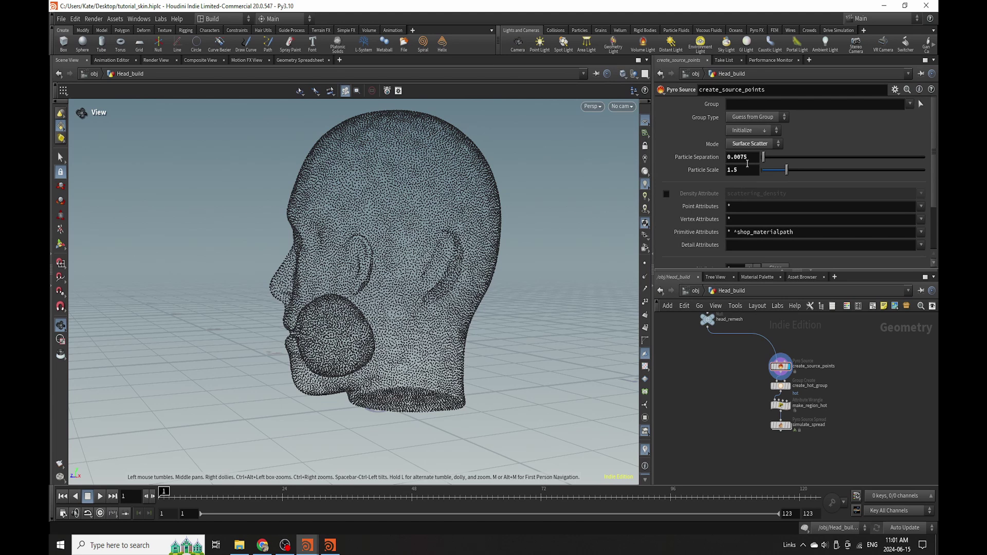
left_click_drag(748, 157, 739, 167)
type("12")
key("Return")
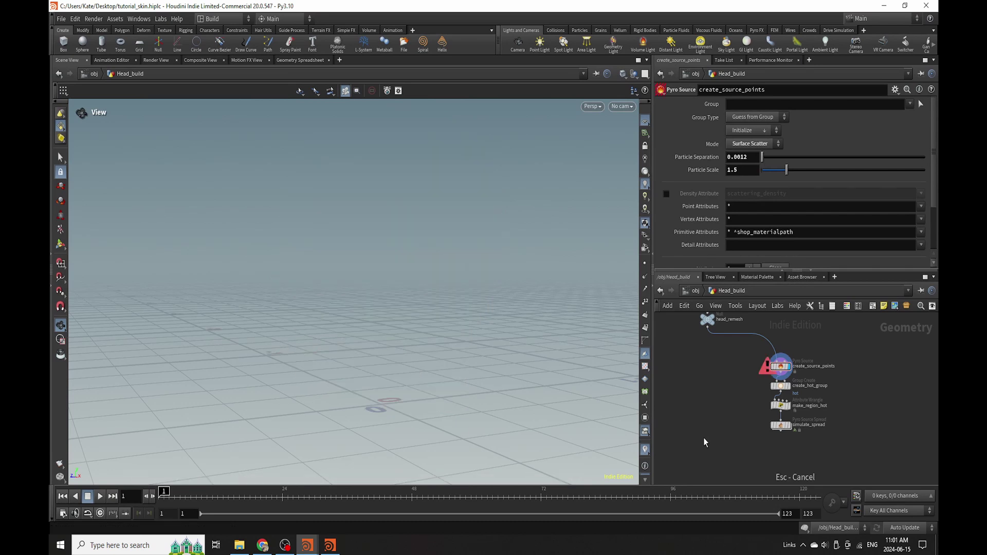
- Try a particle separation of 0.0023 on create_source_points
left_click_drag(743, 163, 740, 169)
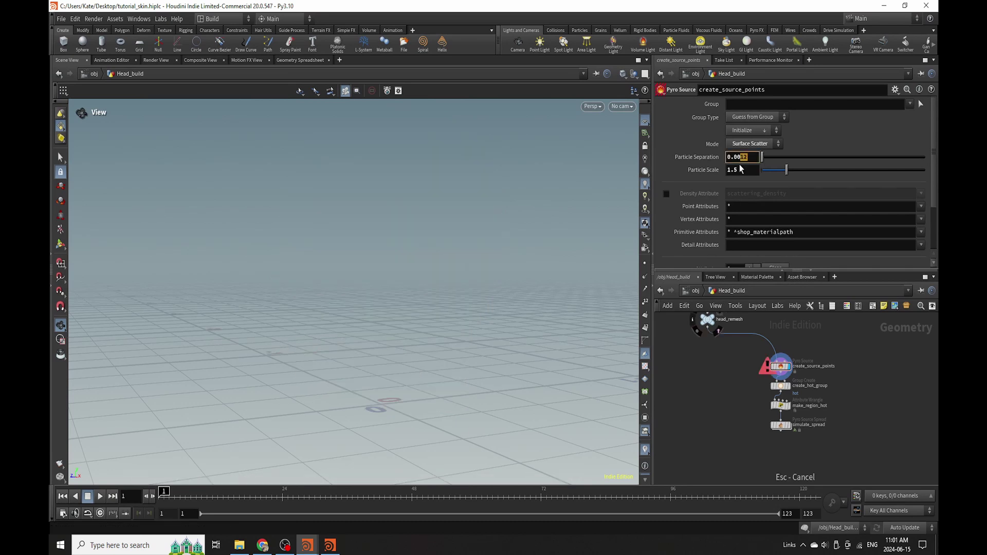
type("23")
key("Return")
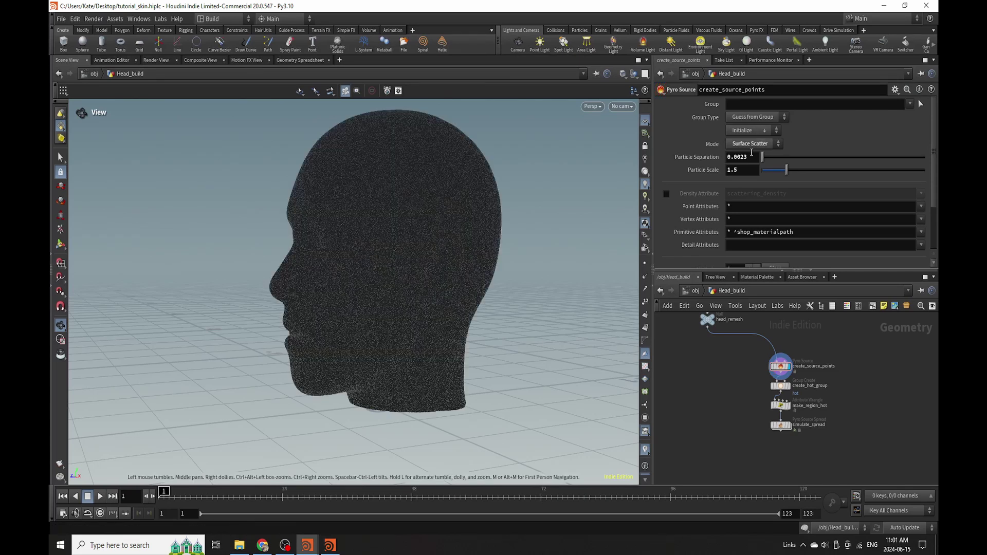
- Set the particle separation of create_source_points to 0.003
scroll(739, 158, "up", 1)
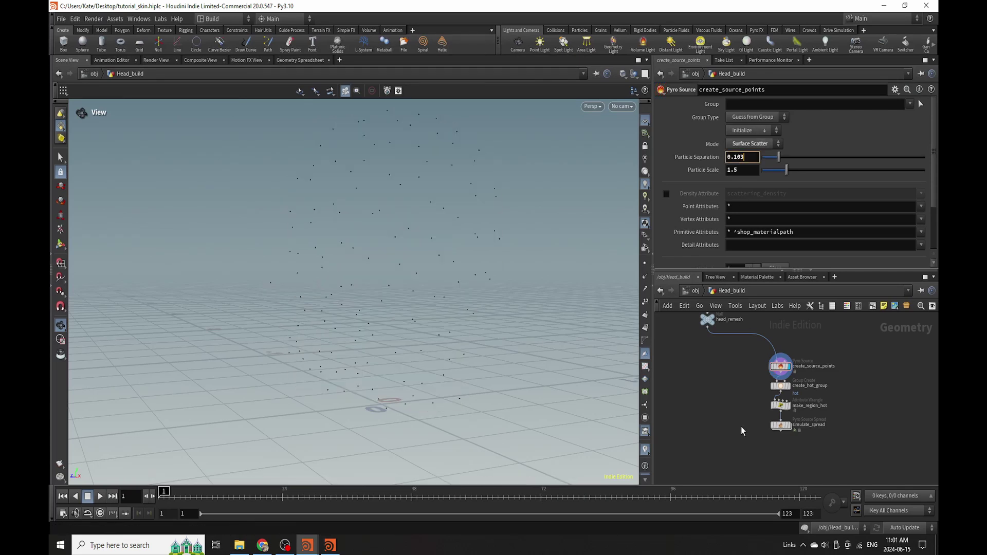
double_click(740, 156)
type("0.3")
key("Return")
type("0")
key("Return")
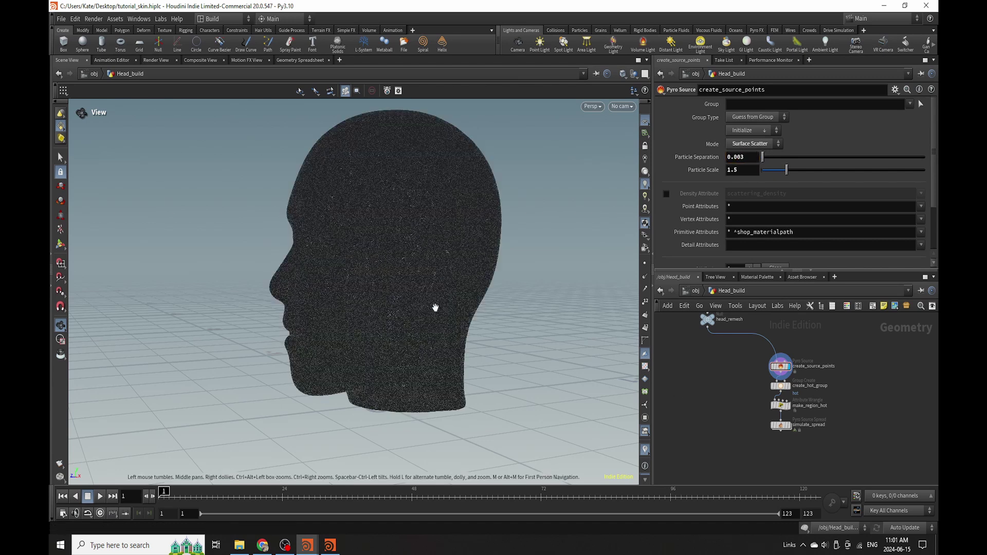
- Display create_hot_group, disable its Keep in Bounding Regions option and enable its Base Group
left_click_drag(437, 307, 461, 310)
scroll(751, 426, "up", 3)
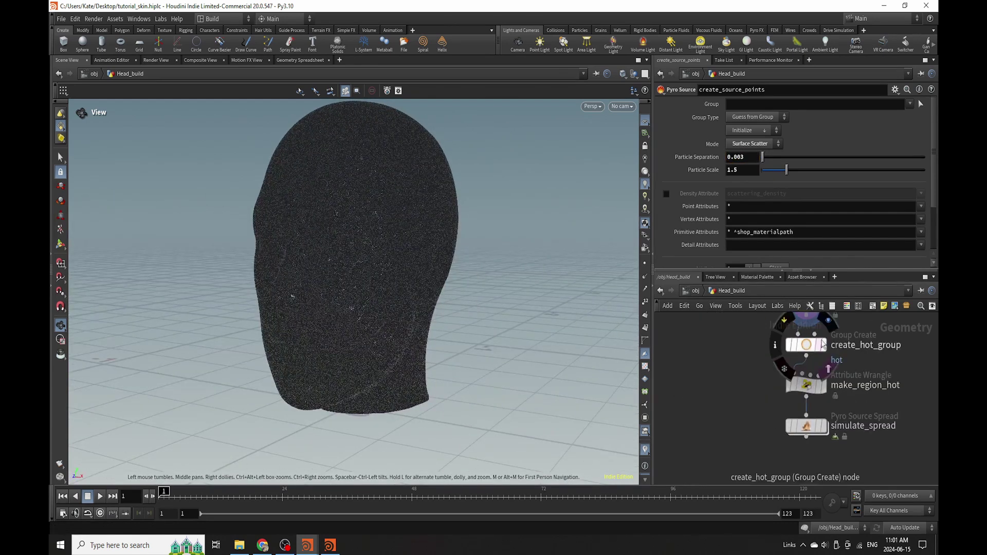
left_click(822, 345)
left_click(805, 344)
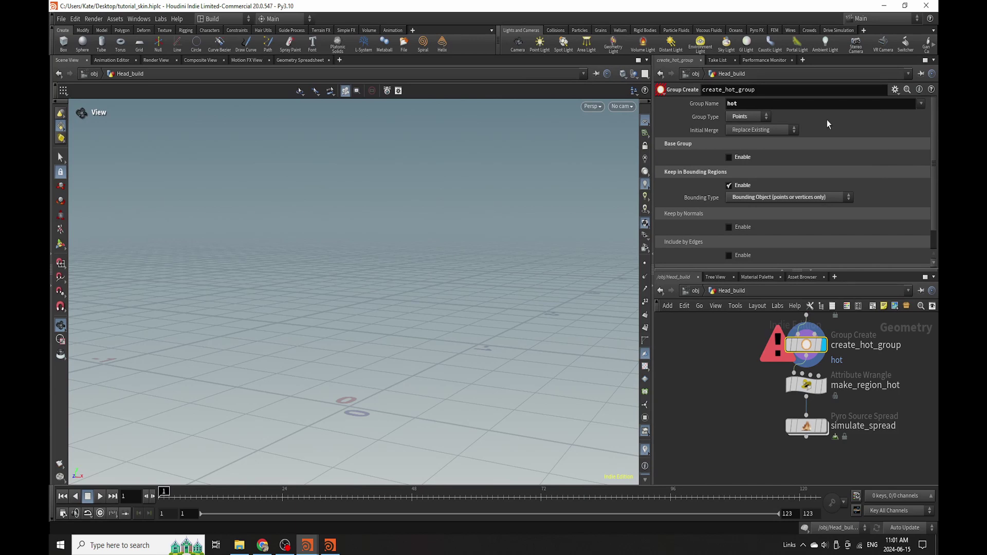
left_click(728, 185)
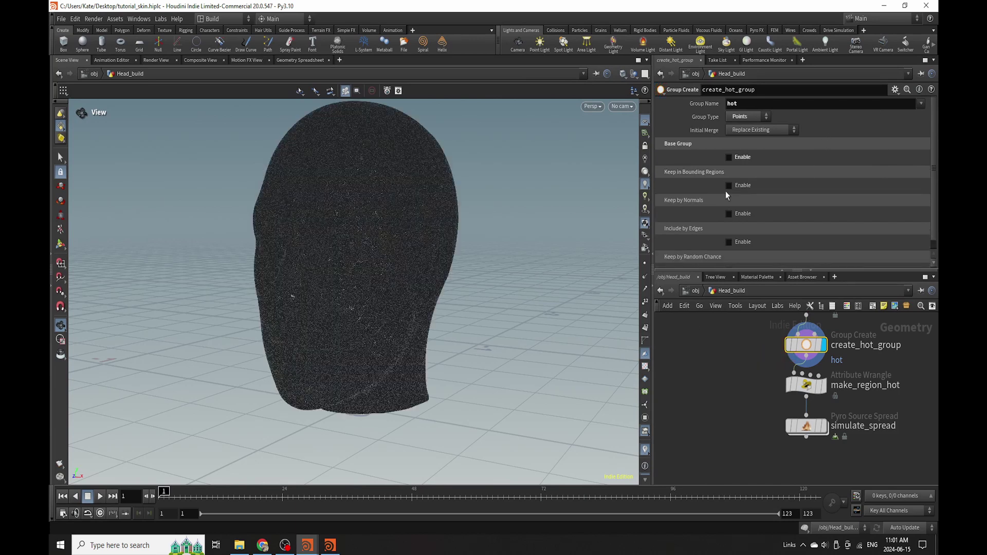
left_click(741, 159)
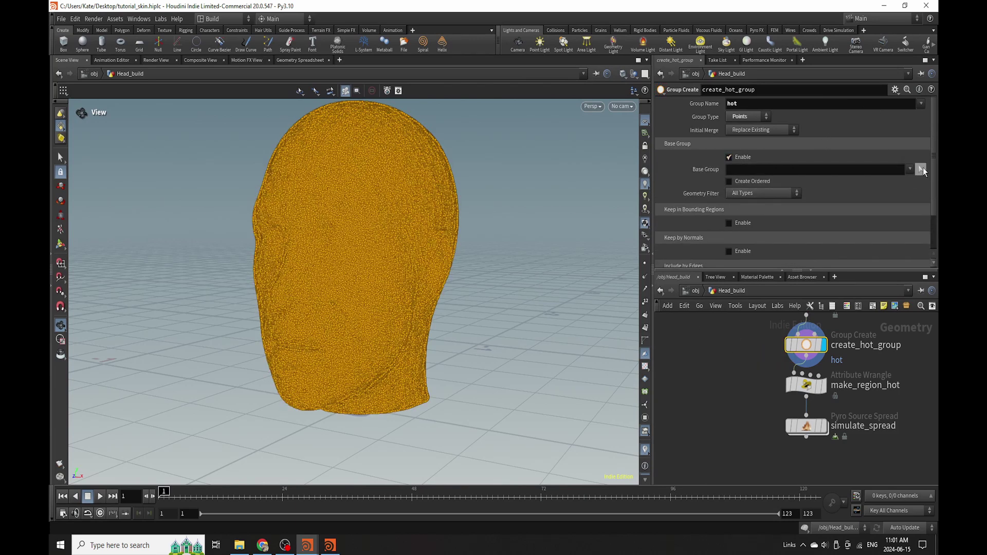
- Pick the points along the bottom edge of the neck as the base group of create_hot_group
left_click(921, 170)
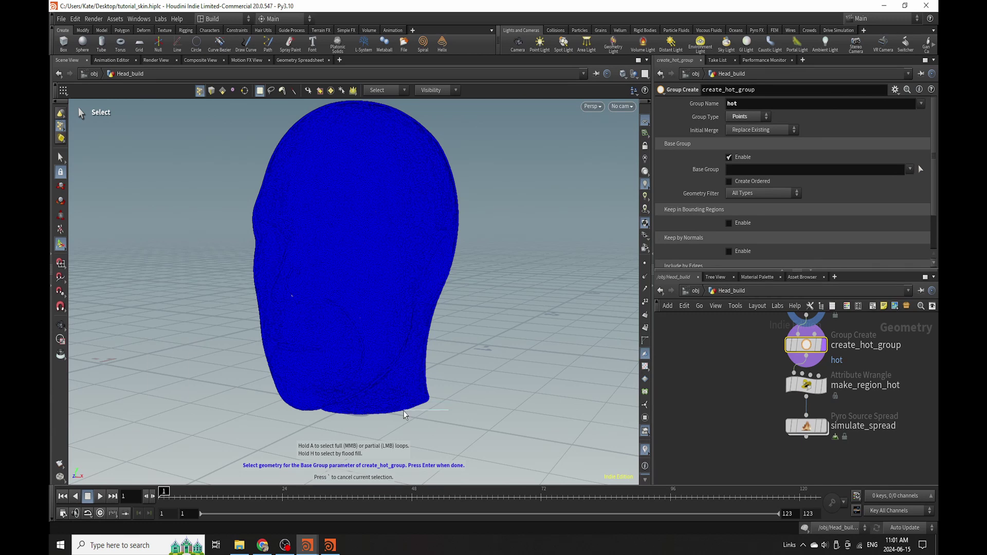
left_click_drag(404, 414, 367, 438)
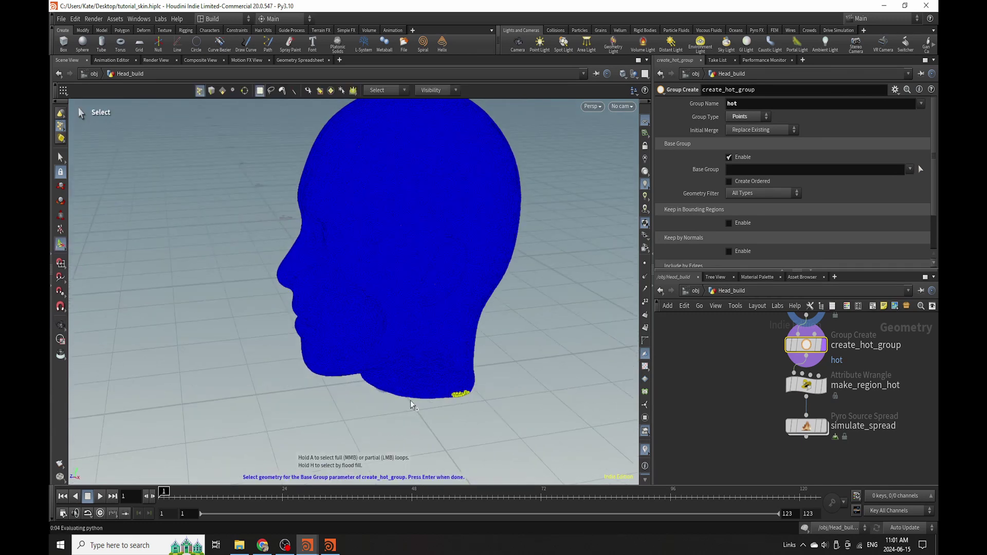
left_click_drag(411, 404, 461, 390)
key("Return")
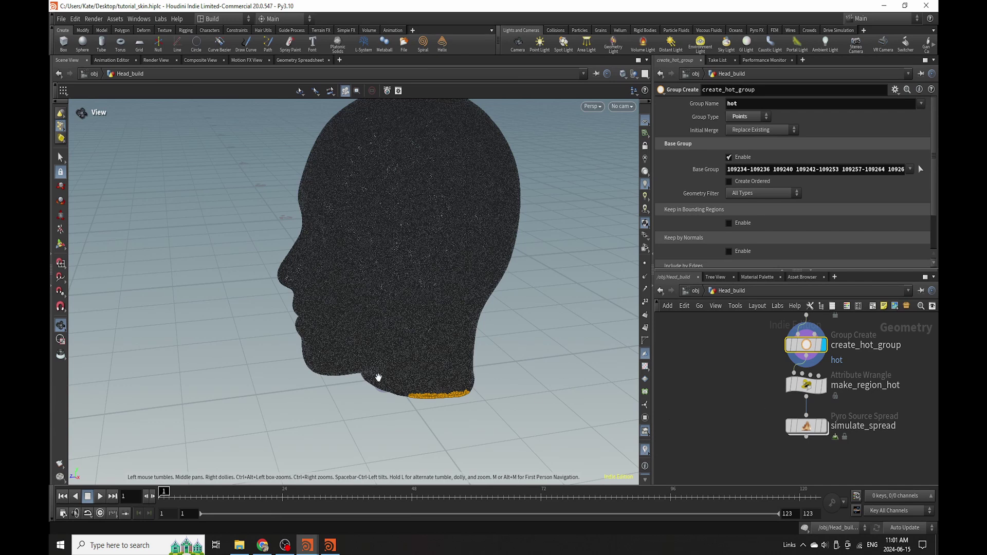
- Display the make_region_hot wrangle with its settings and save the scene
mouse_move(379, 378)
left_mouse_down()
mouse_move(363, 271)
mouse_move(364, 363)
mouse_move(396, 386)
left_mouse_up()
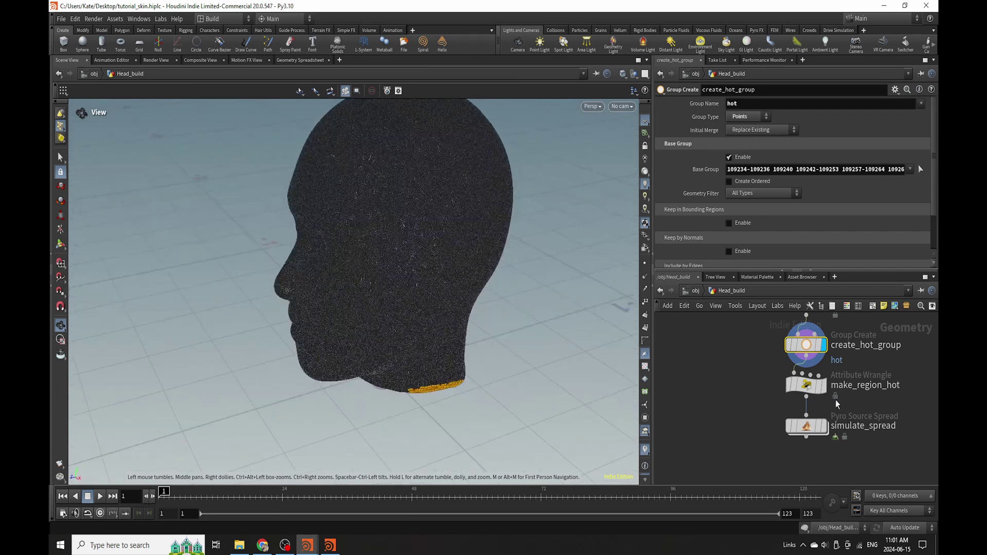
left_click(806, 385)
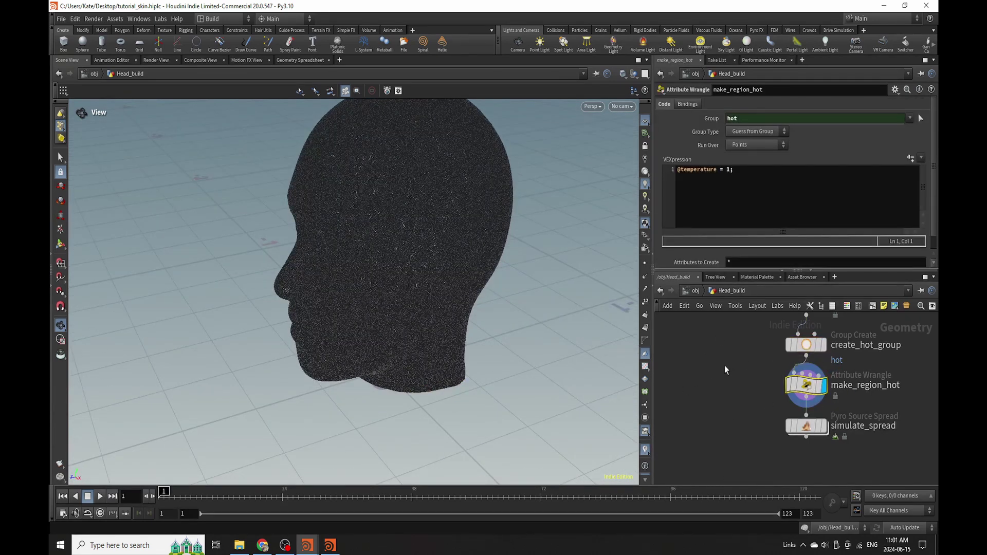
key("ctrl+s")
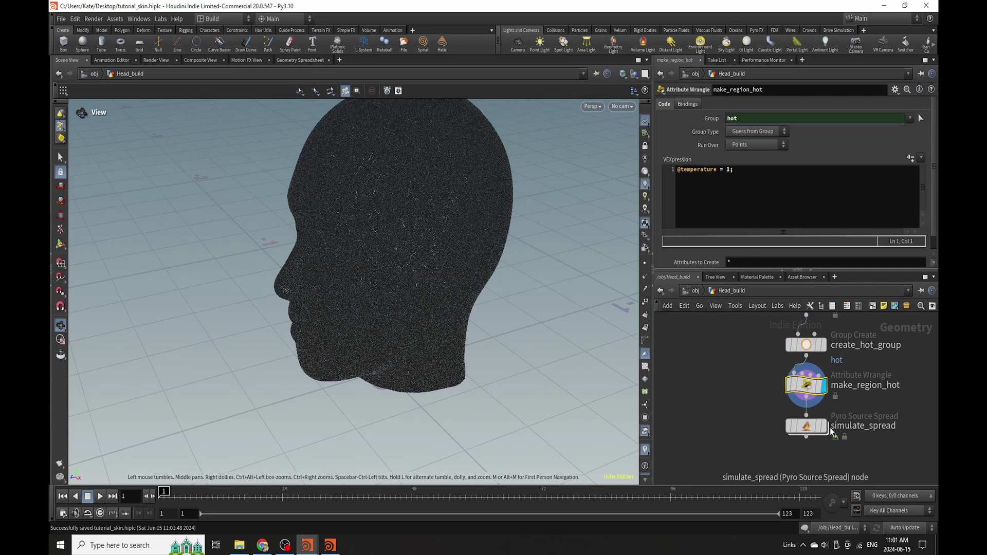
- Display simulate_spread and set its visualization to Total Burn
mouse_move(803, 433)
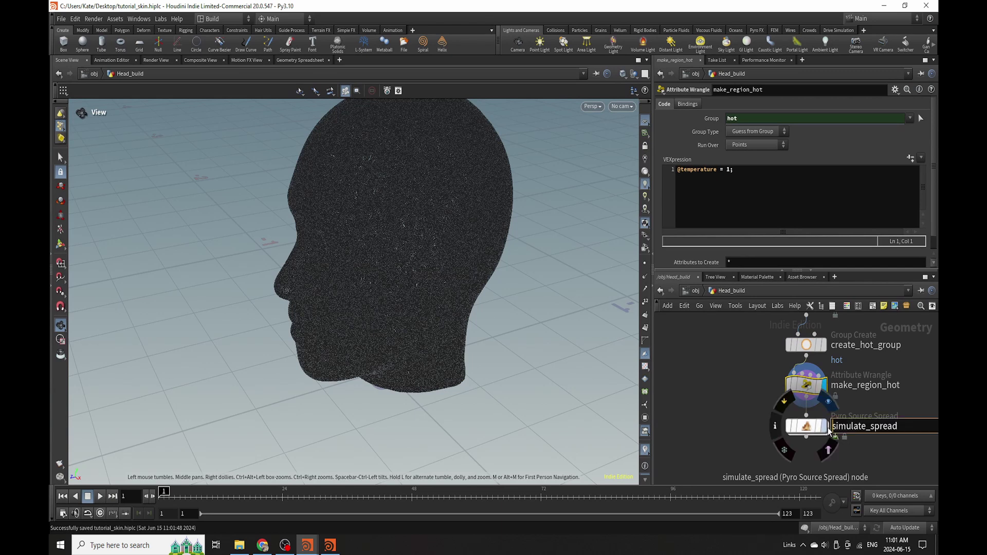
left_click(801, 435)
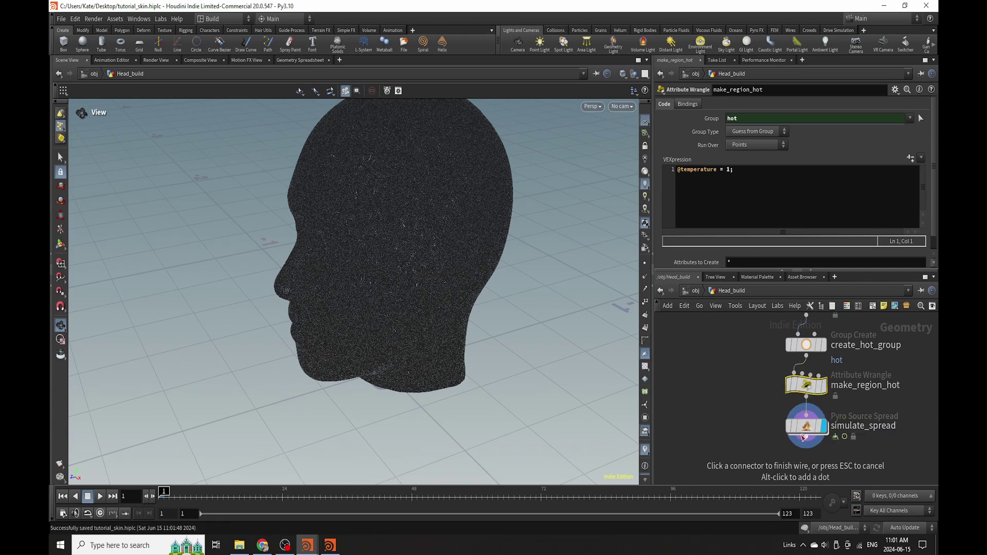
key("Escape")
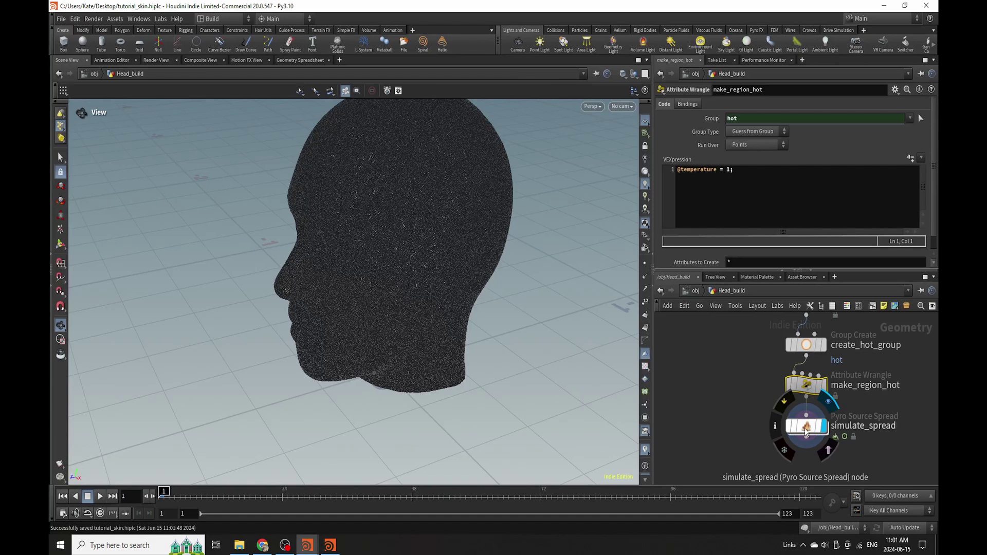
left_click(806, 425)
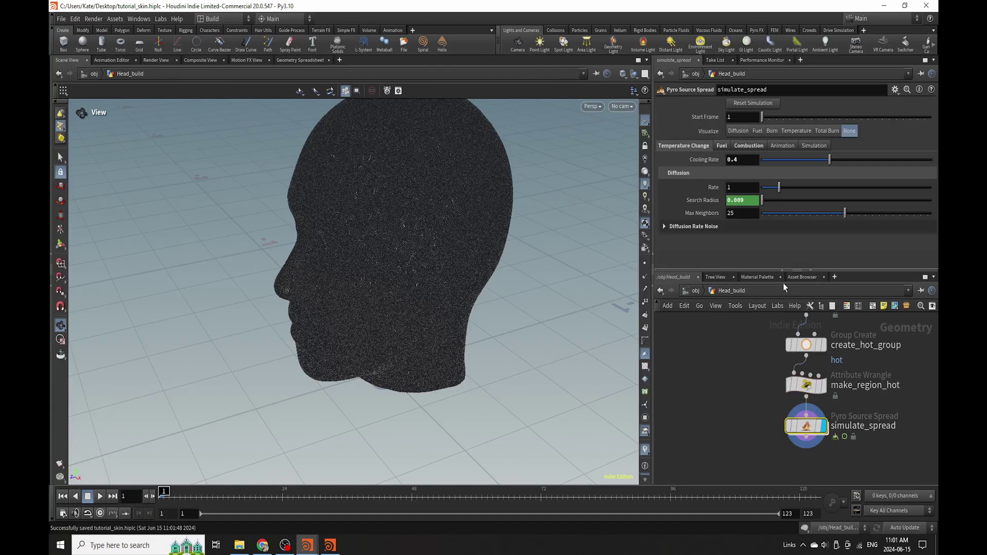
left_click(823, 130)
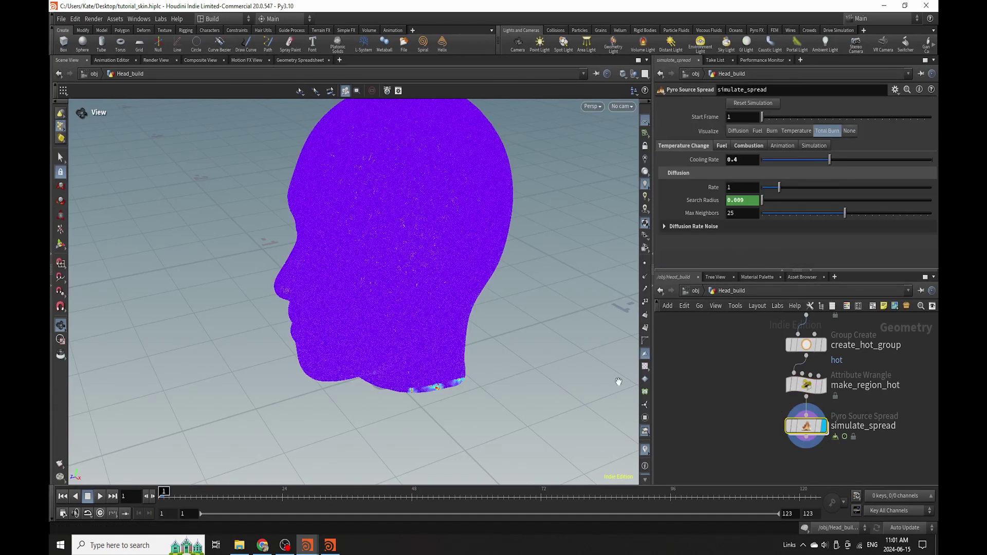
- Simulate the spread up to frame 64 and scrub the timeline to examine how the burn moves up the head
left_click(499, 501)
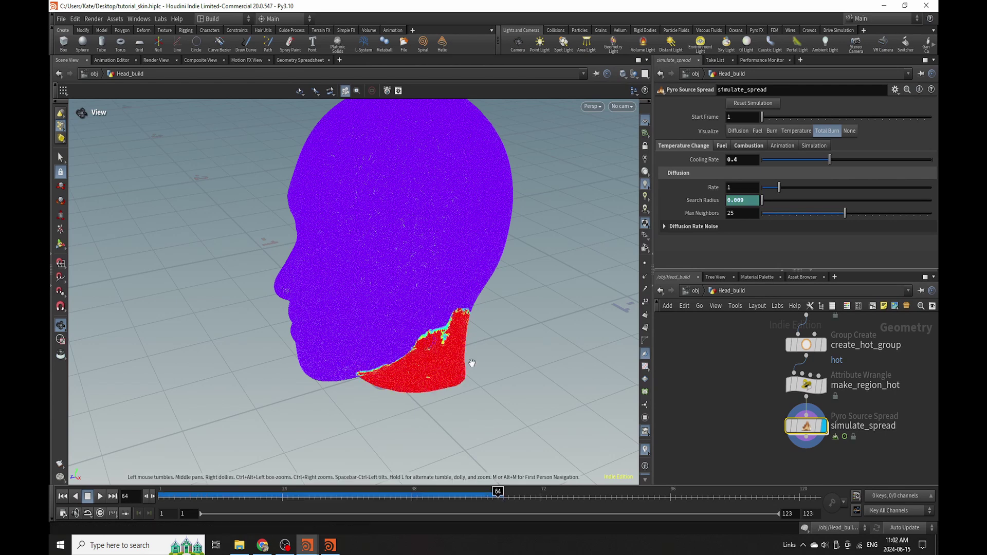
left_click_drag(472, 356, 354, 278)
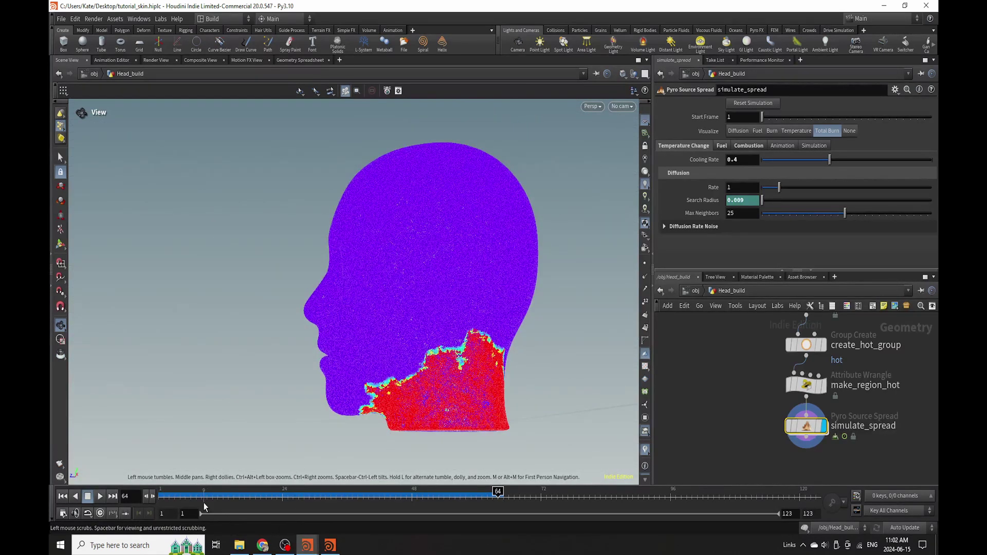
left_click_drag(221, 492, 493, 492)
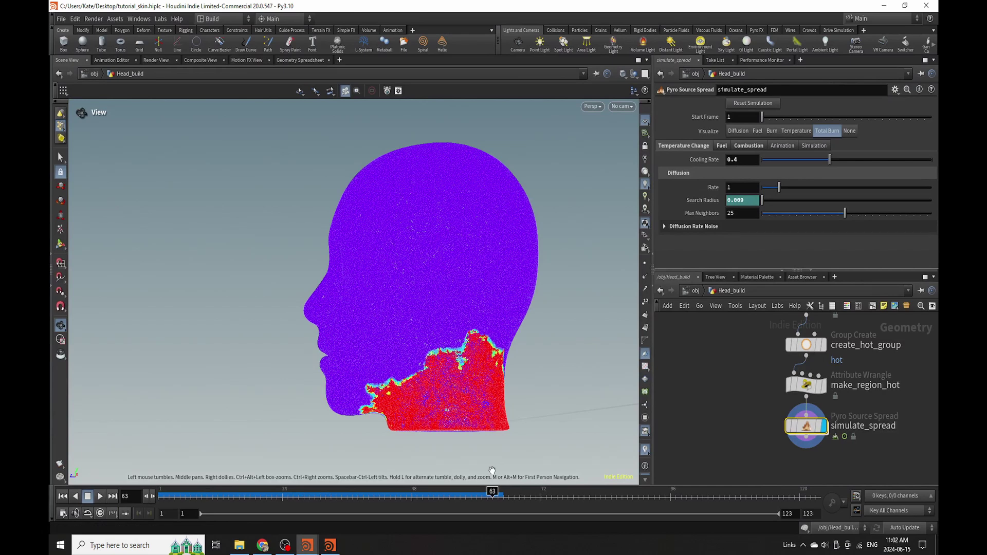
- Add noise to the diffusion rate of simulate_spread and edit the noise's element size
left_click(715, 227)
left_click(729, 240)
scroll(740, 230, "down", 3)
scroll(741, 230, "down", 3)
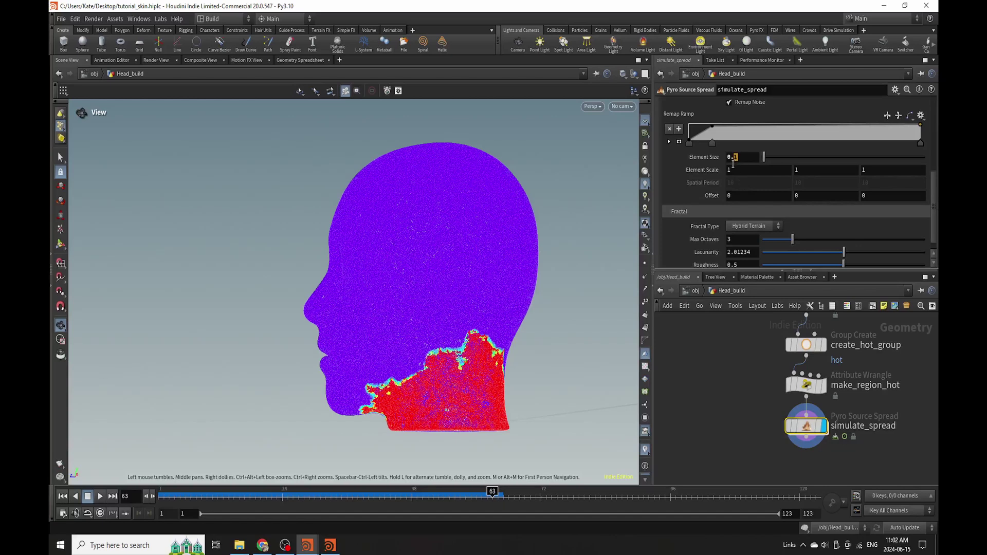
left_click_drag(739, 157, 733, 165)
key("Return")
- Add non-animated Worley Cellular F2-F1 injection noise to the fuel settings of simulate_spread
scroll(736, 218, "up", 5)
scroll(736, 218, "up", 2)
left_click(720, 146)
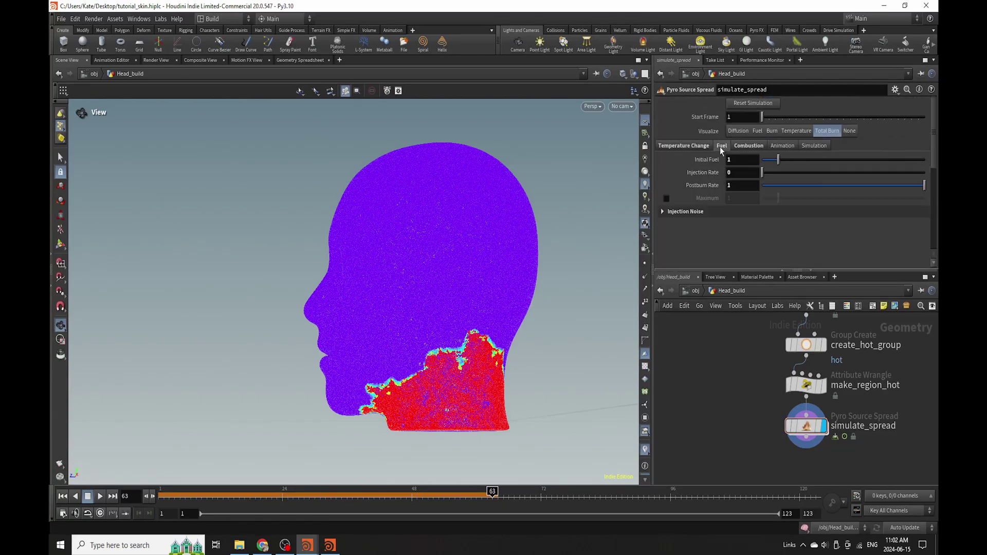
left_click(749, 146)
scroll(710, 174, "down", 5)
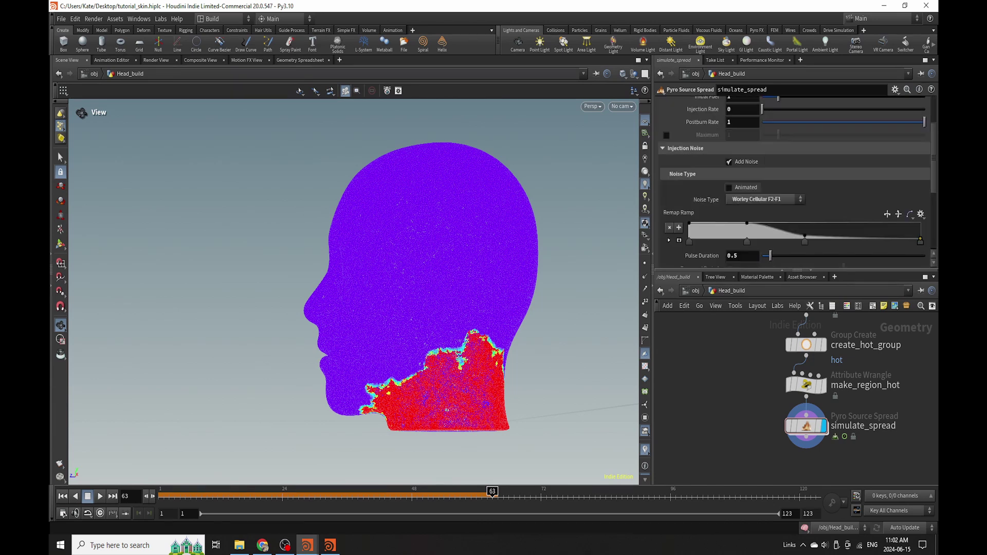
- Resimulate the spread from frame 1 through 51 to 123 and scrub the timeline to examine the burn pattern
left_click(64, 497)
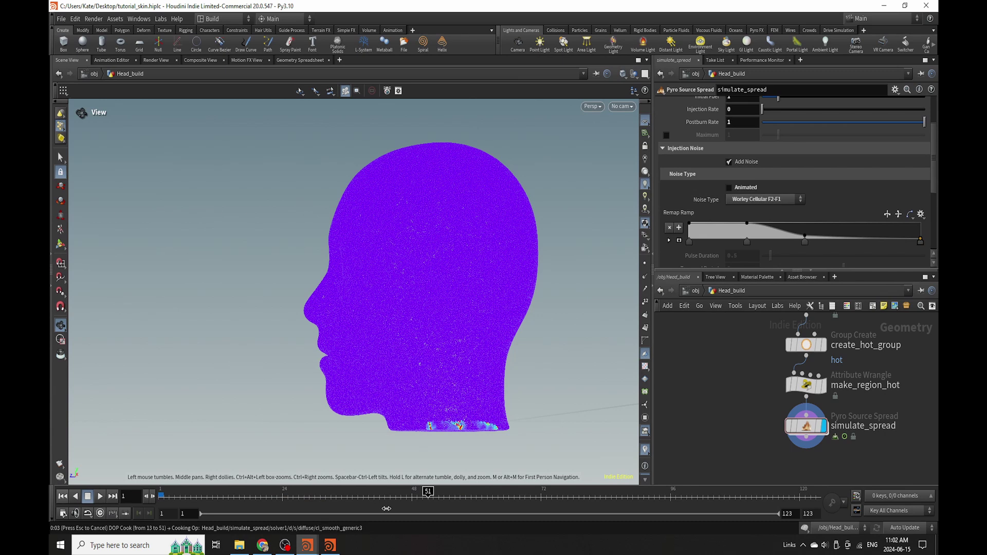
left_click(813, 496)
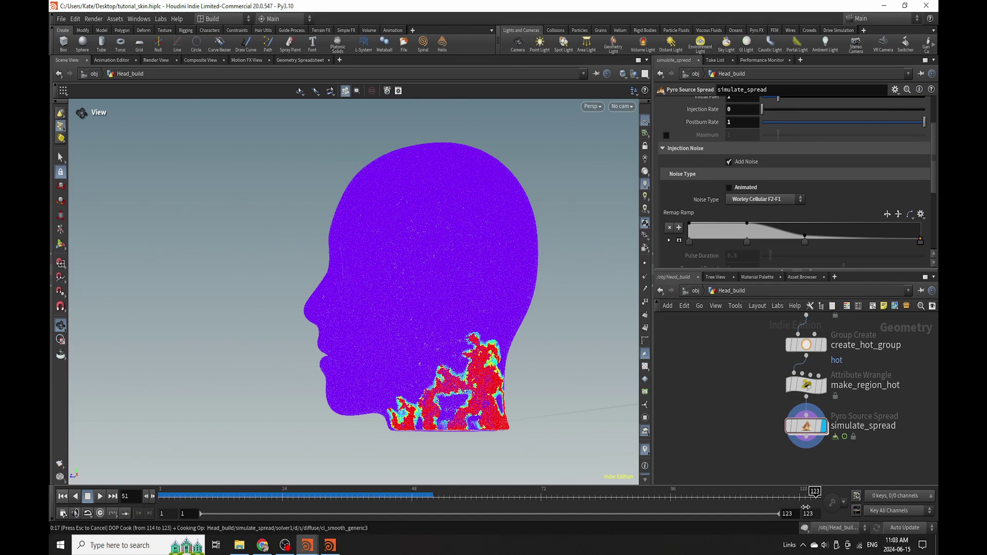
left_click_drag(565, 308, 419, 336)
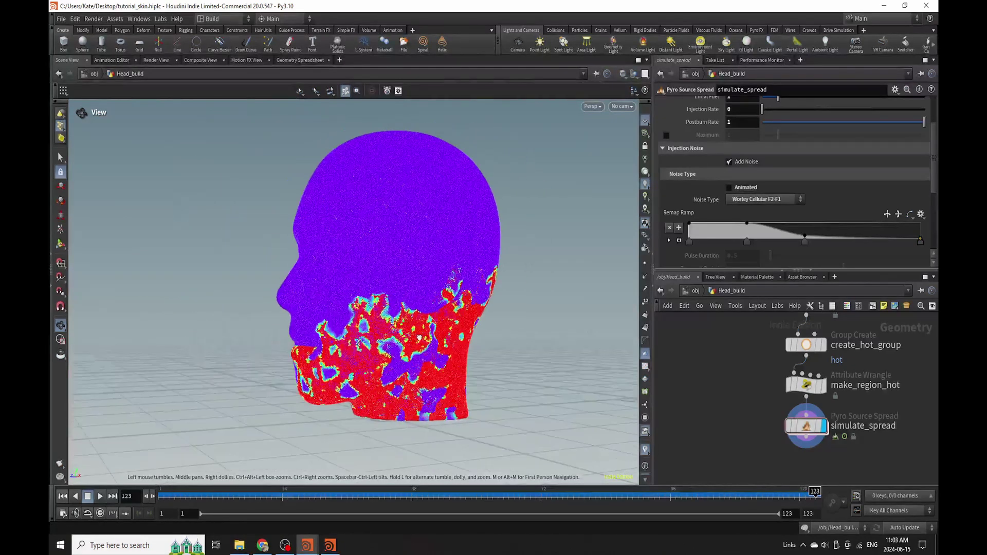
left_click_drag(299, 494, 836, 499)
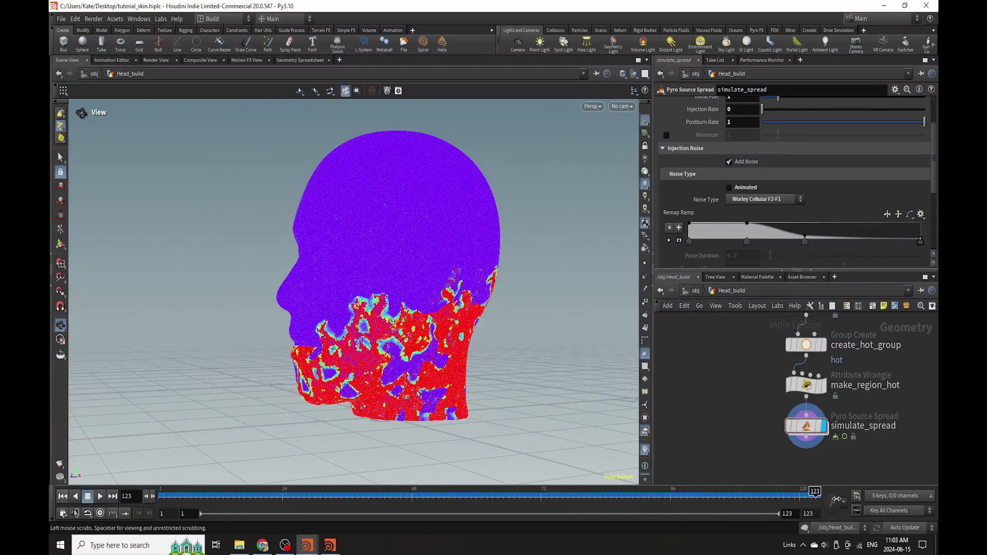
- Compare the Temperature, Burn, Fuel and Diffusion visualizations of simulate_spread, open its simulation settings and return to Total Burn
scroll(814, 197, "up", 3)
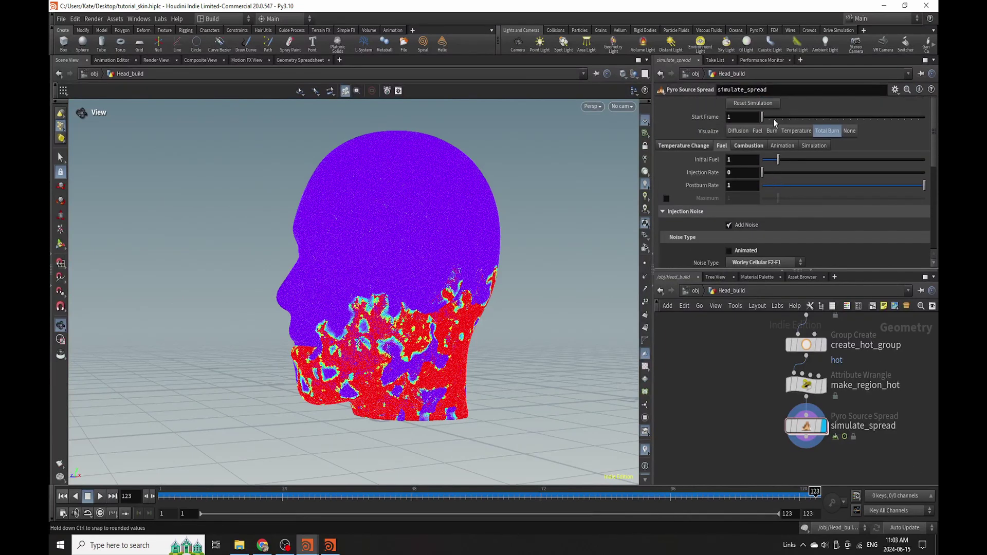
left_click(788, 129)
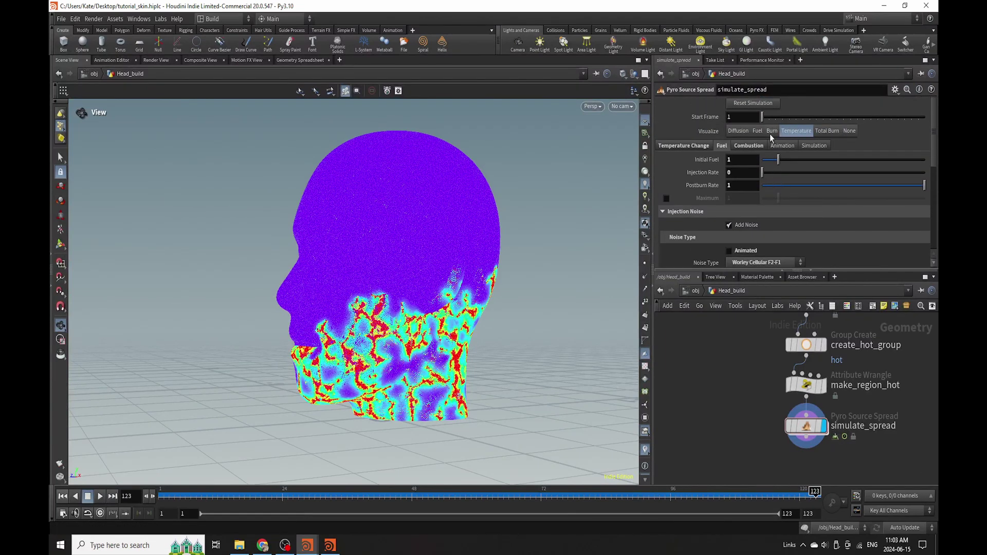
left_click(769, 132)
left_click(746, 131)
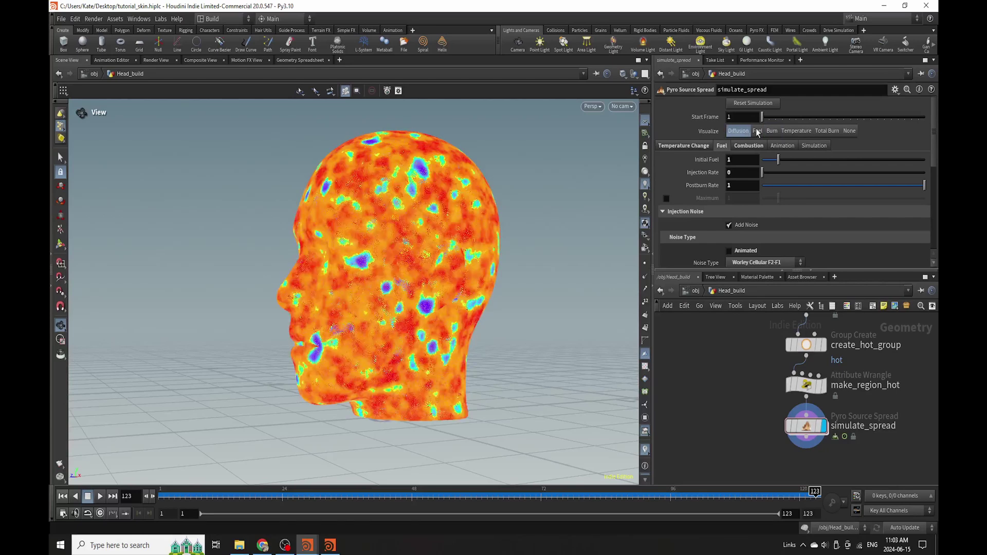
left_click(757, 132)
left_click(743, 130)
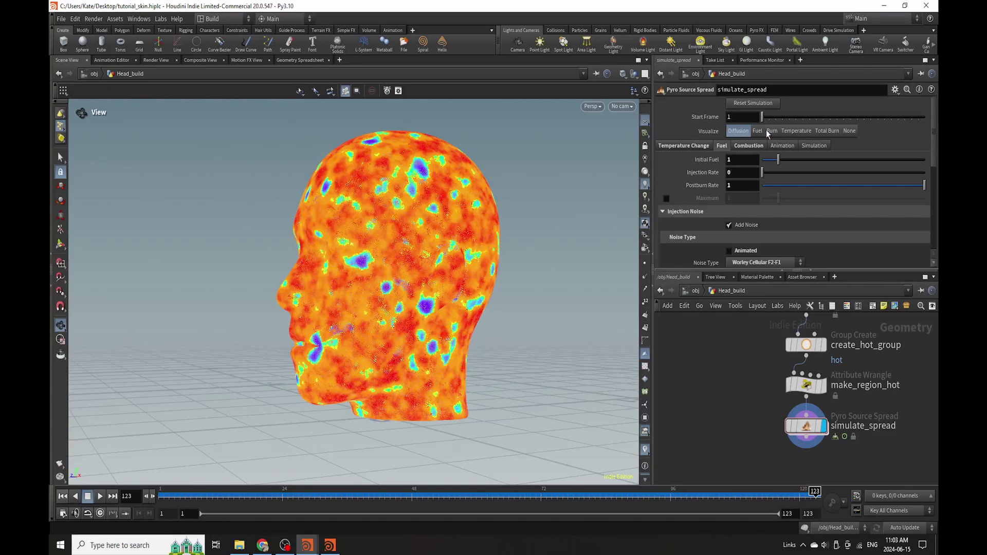
left_click(813, 144)
left_click(825, 131)
- Add an Attribute Transfer node below the simulate_spread branch of the Head_build network
scroll(767, 385, "down", 4)
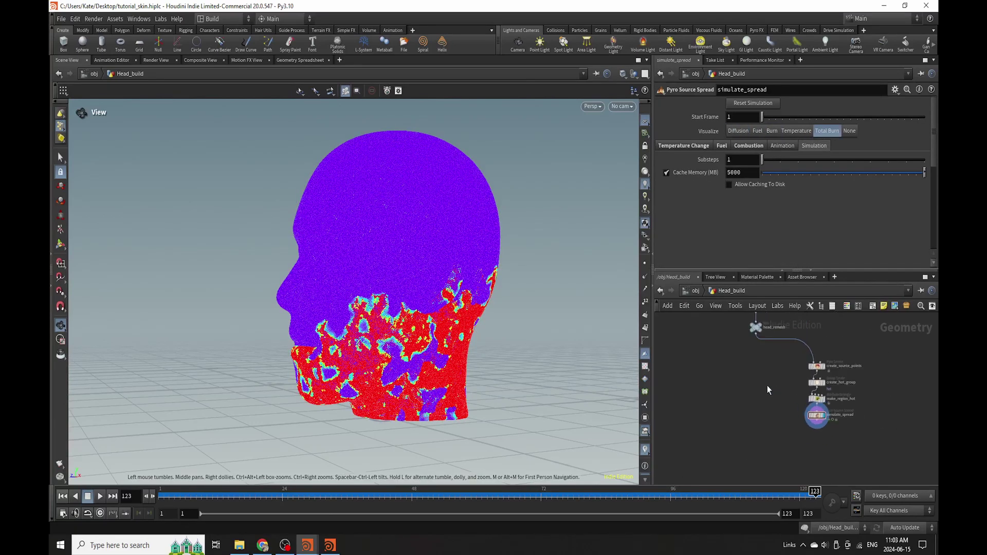
key("Tab")
type("a")
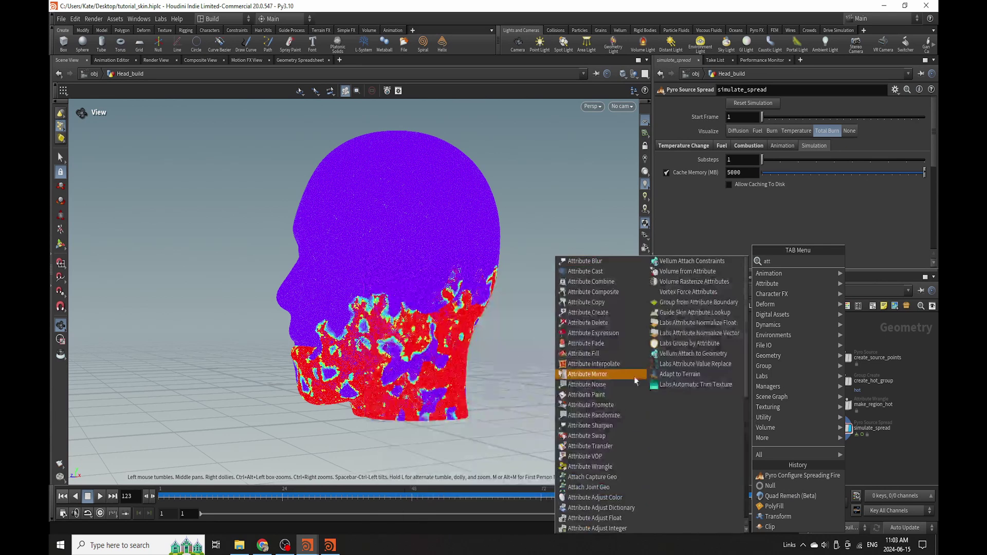
left_click(596, 438)
left_click(705, 442)
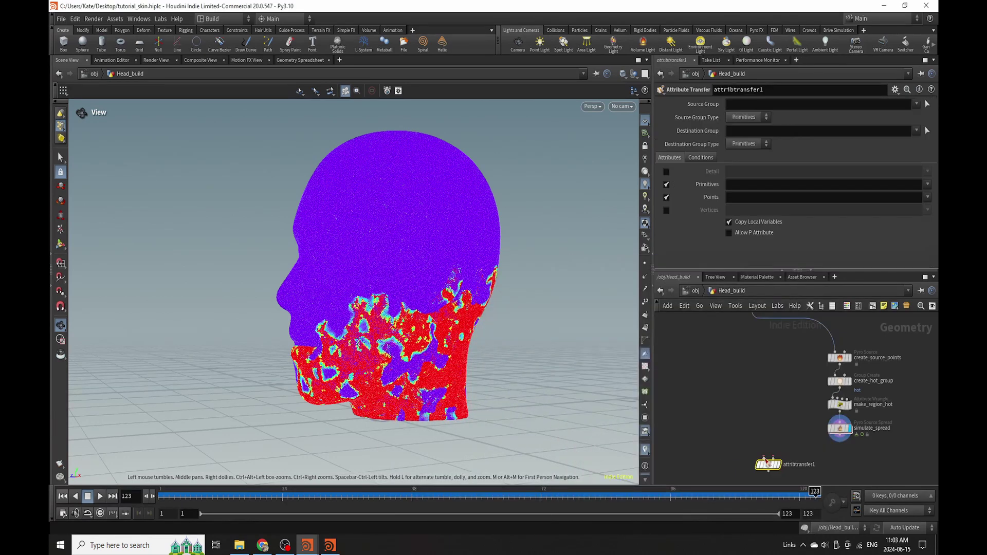
- Wire head_remesh into the first input of attribtransfer1 and simulate_spread into the second, and display the transfer node
scroll(738, 357, "down", 2)
scroll(741, 339, "up", 2)
left_click_drag(750, 330, 736, 459)
left_click(760, 477)
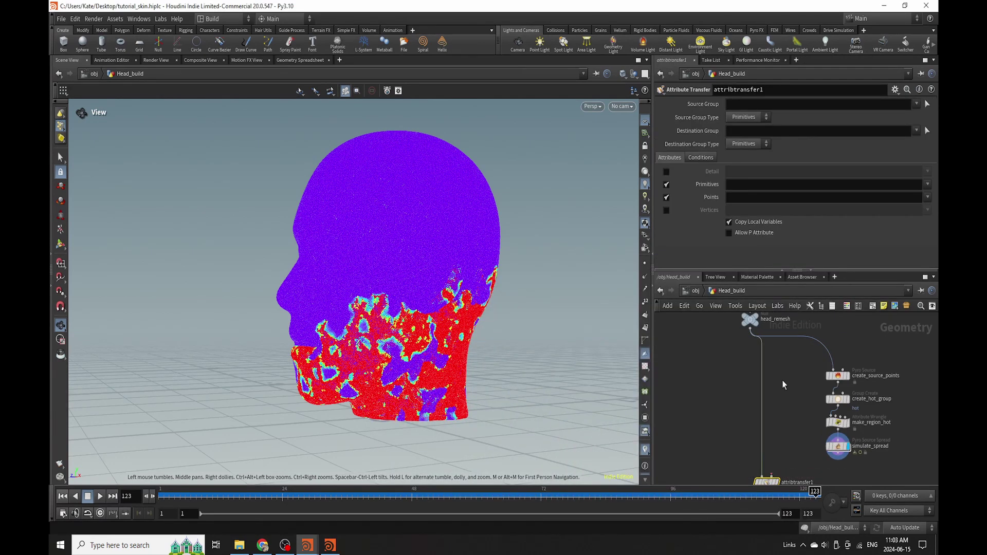
scroll(782, 380, "down", 2)
left_click(825, 377)
left_click(772, 391)
scroll(785, 394, "up", 3)
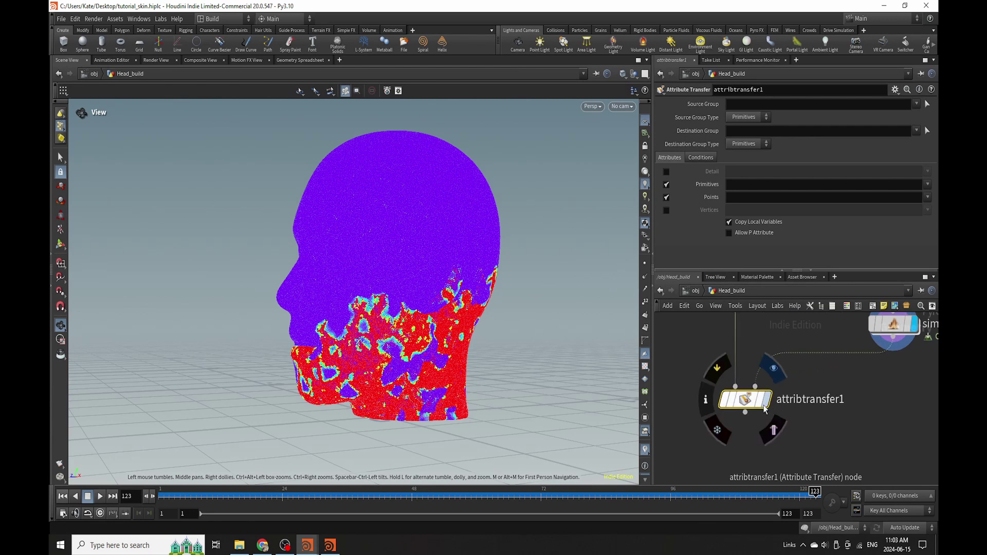
left_click(740, 419)
scroll(733, 431, "down", 1)
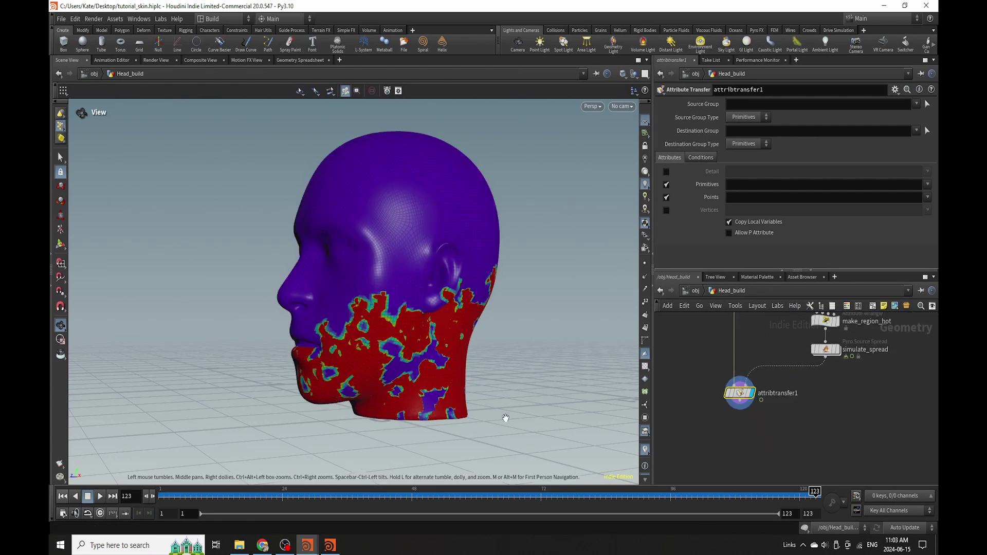
- Limit the transferred point attributes to totalburn, fuel, temperature and burn, and set the distance threshold to 0.14
left_click(927, 198)
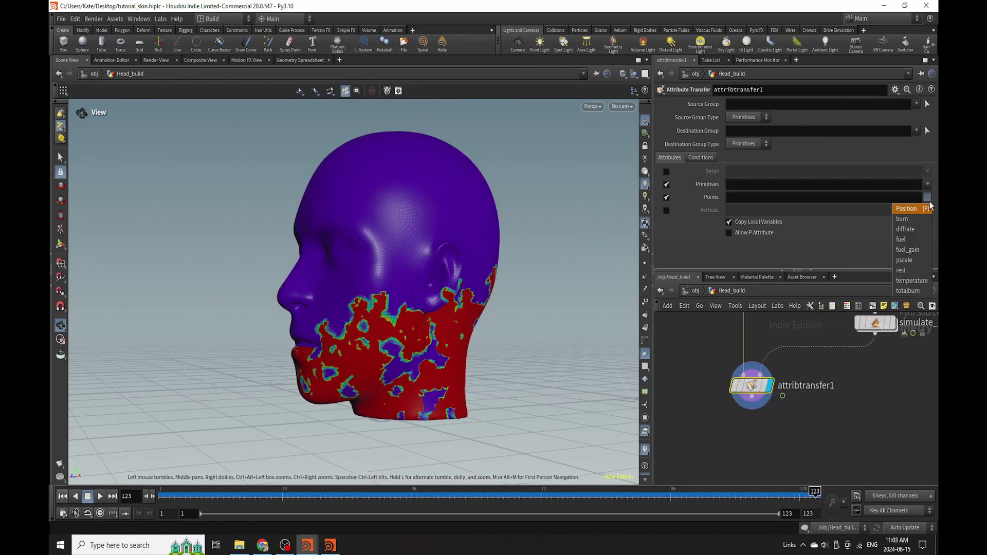
left_click(907, 291)
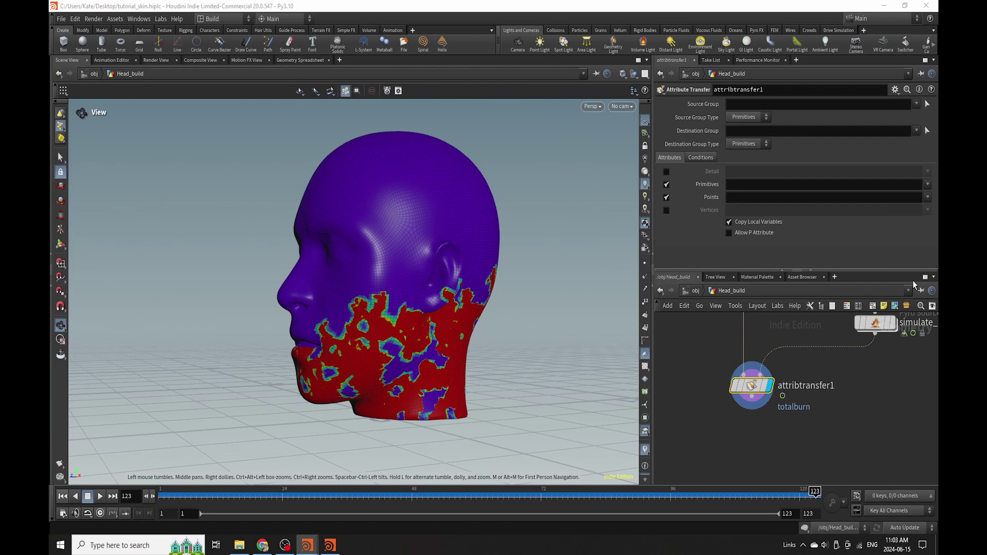
left_click(927, 197)
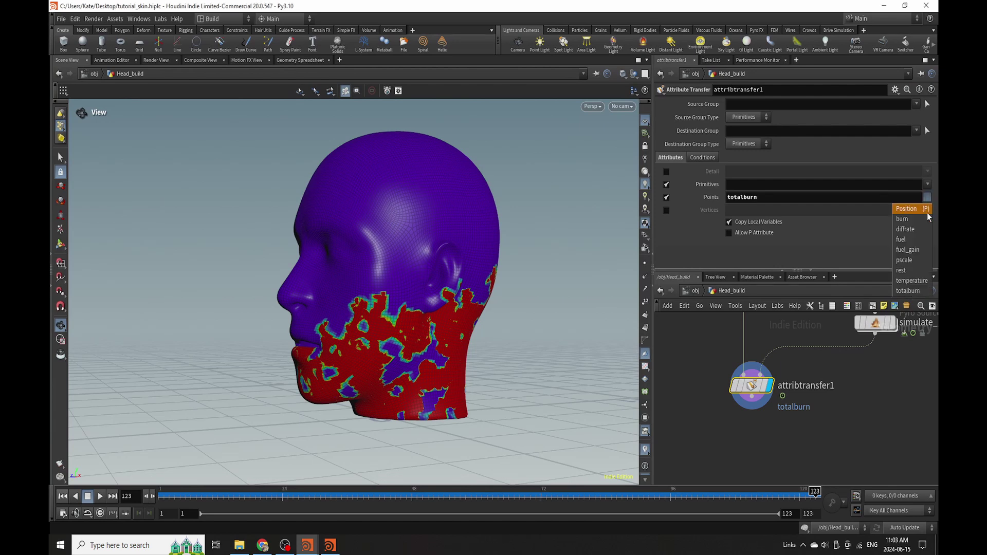
left_click(920, 239)
left_click(927, 198)
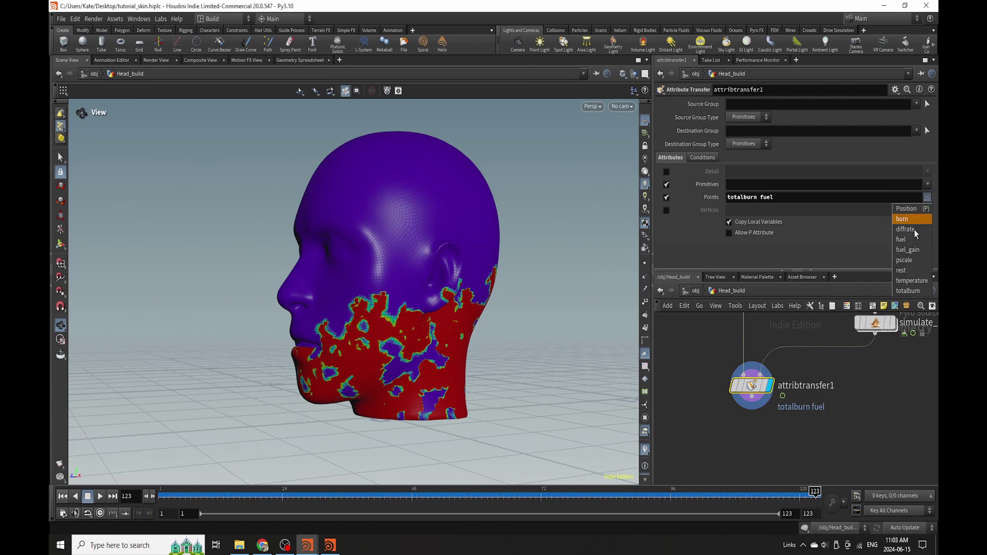
left_click(911, 281)
left_click(927, 198)
left_click(920, 219)
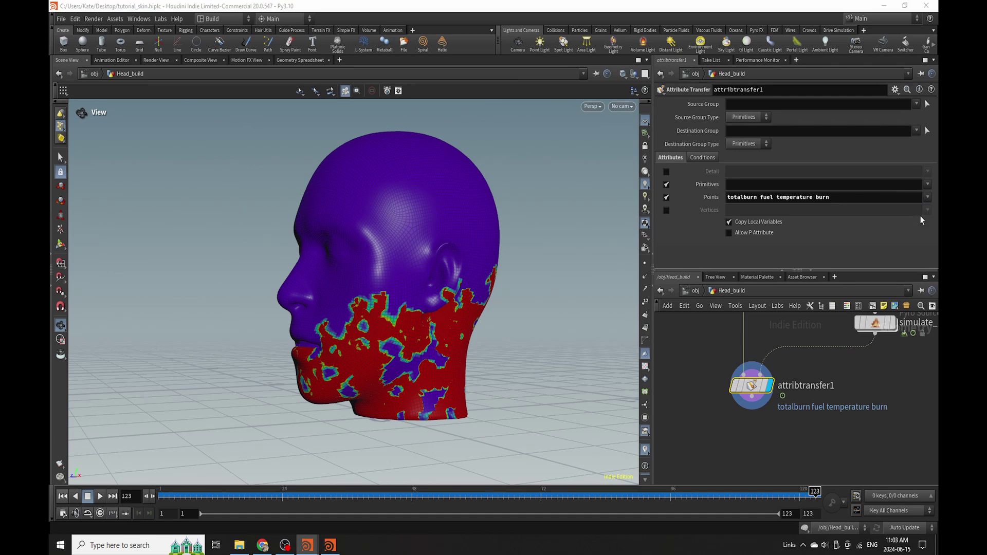
left_click(709, 159)
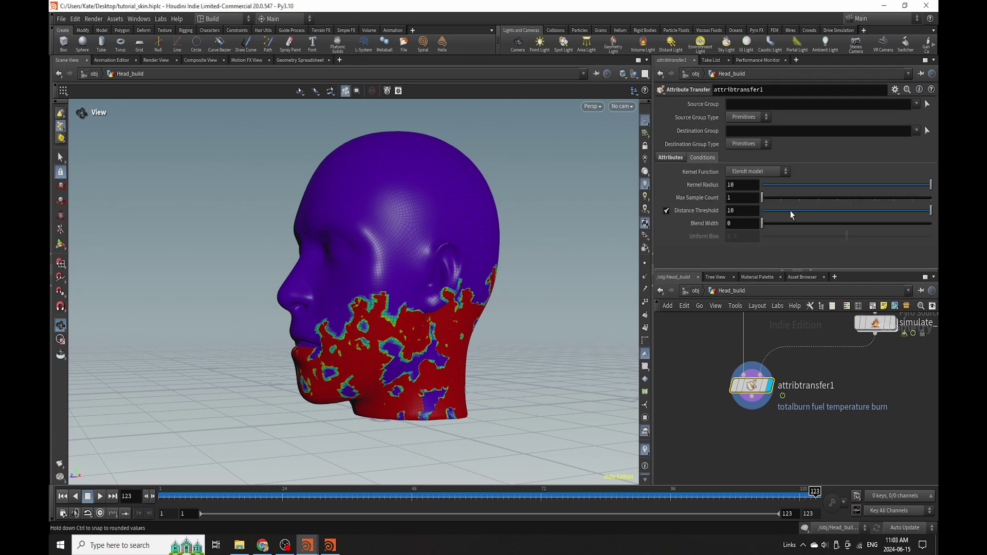
left_click_drag(792, 215, 764, 226)
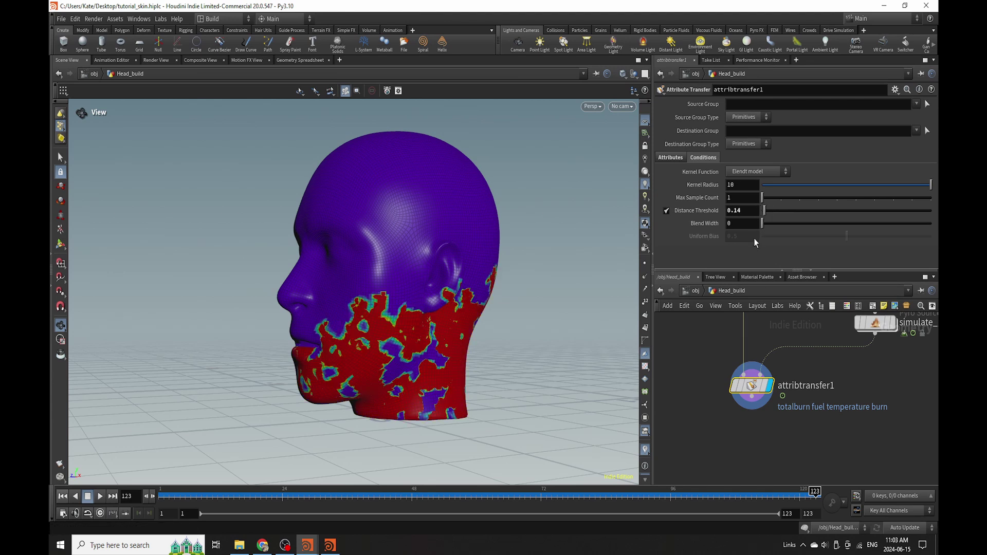
- Add an Attribute Blur node after attribtransfer1, connected to its output
key("Tab")
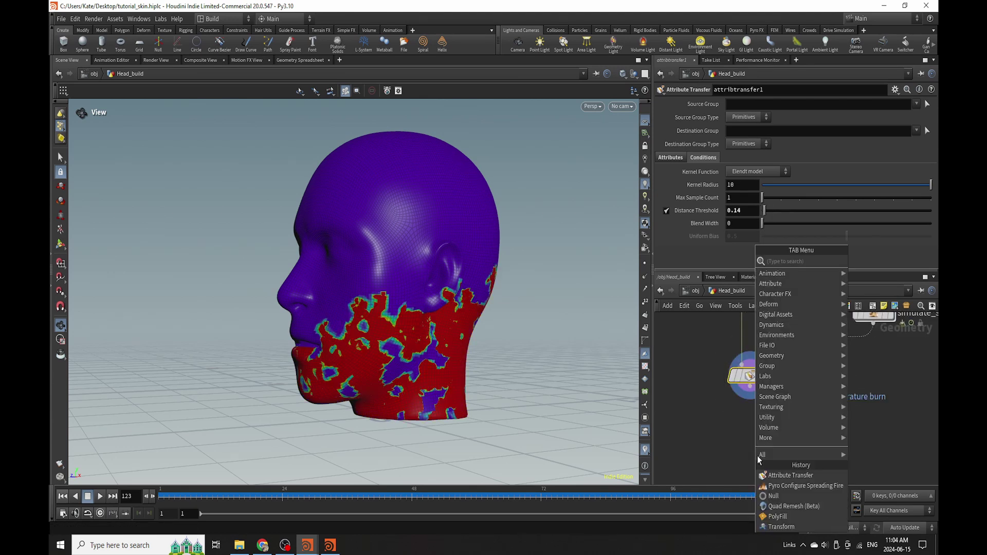
mouse_move(761, 455)
left_click(598, 264)
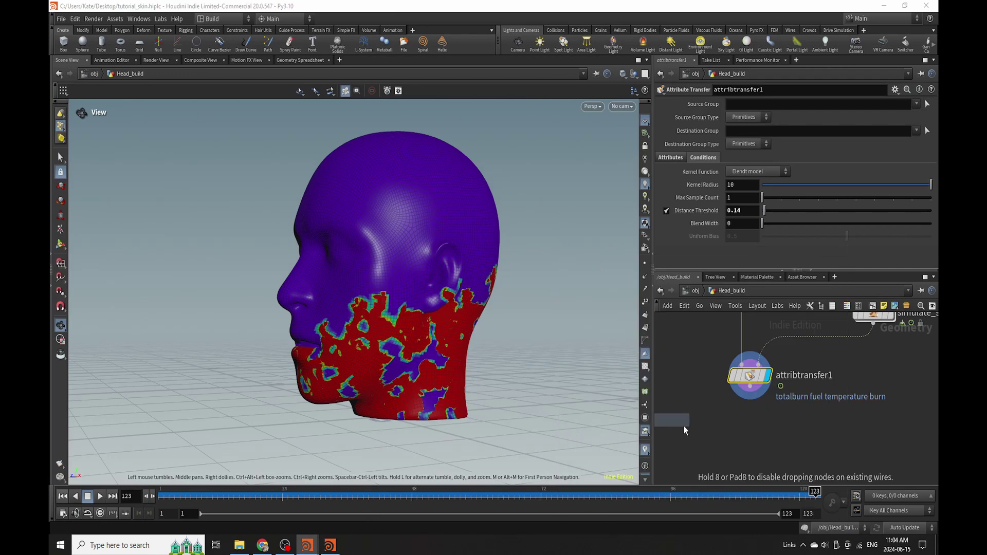
left_click(750, 443)
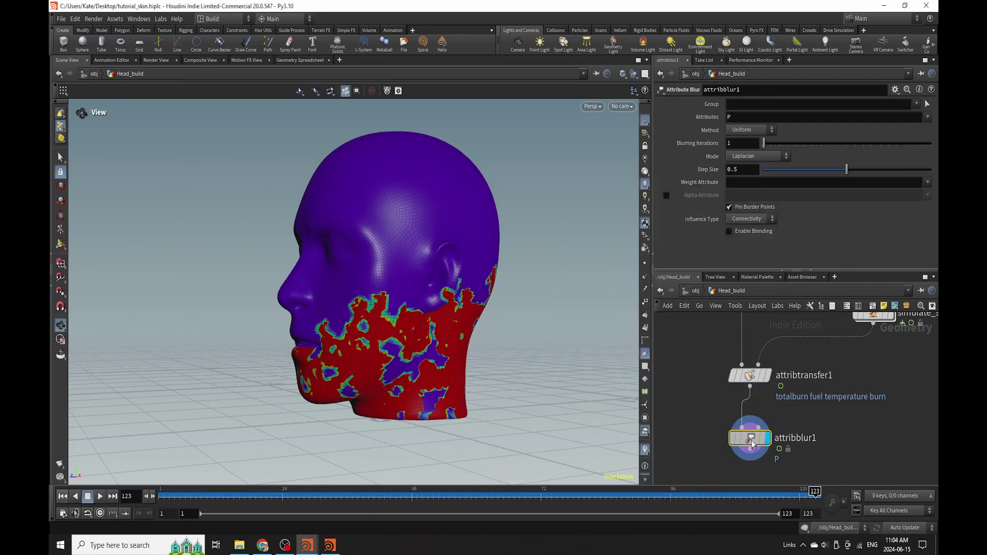
left_click_drag(751, 445, 752, 433)
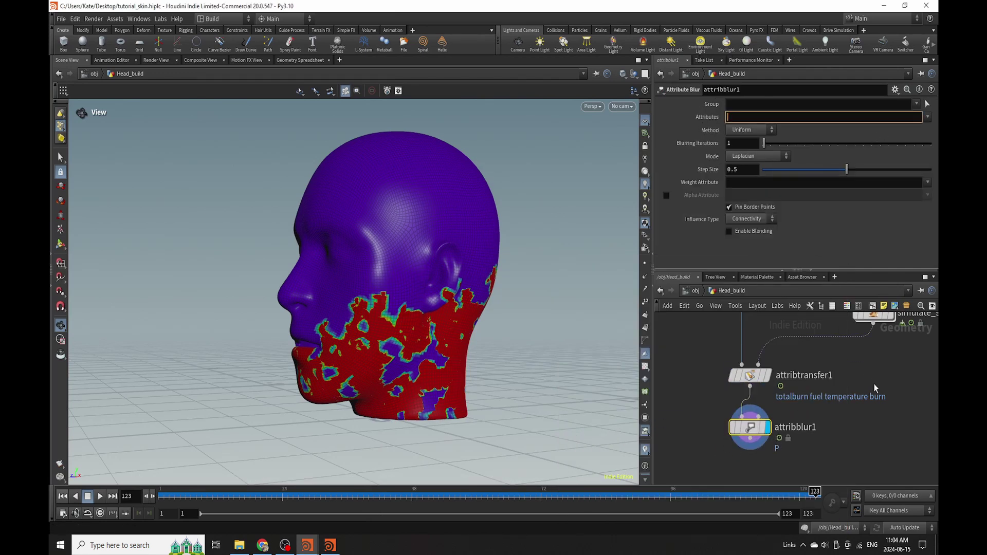
- Make attribblur1 blur the burn, fuel, temperature and totalburn attributes instead of P
left_click(928, 117)
left_click(921, 134)
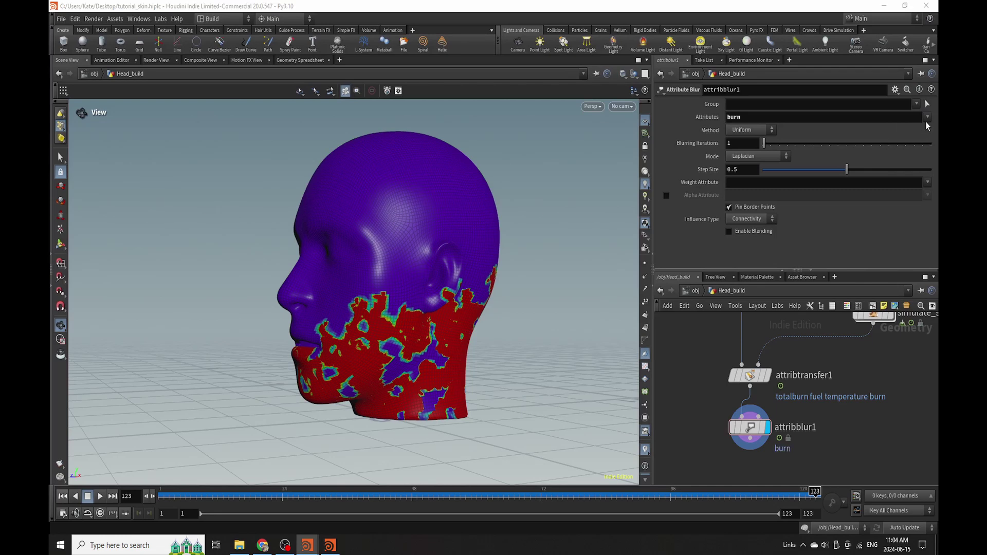
left_click(927, 117)
left_click(900, 148)
left_click(928, 117)
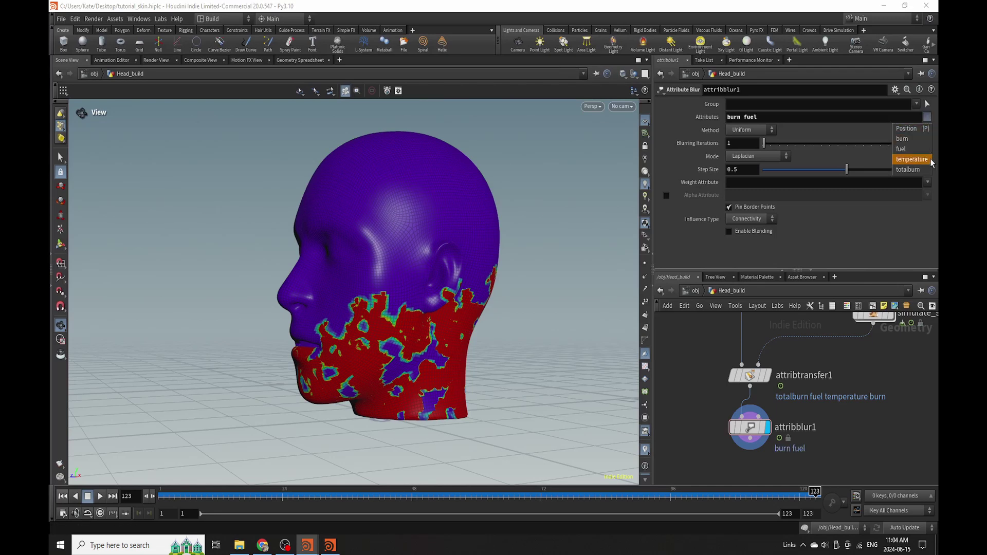
left_click(911, 160)
left_click(928, 117)
left_click(907, 169)
- Set attribblur1's step size to 0.066 and its blurring iterations to 2, checking the burn edges up close
mouse_move(846, 169)
left_mouse_down()
mouse_move(751, 180)
mouse_move(774, 175)
left_mouse_up()
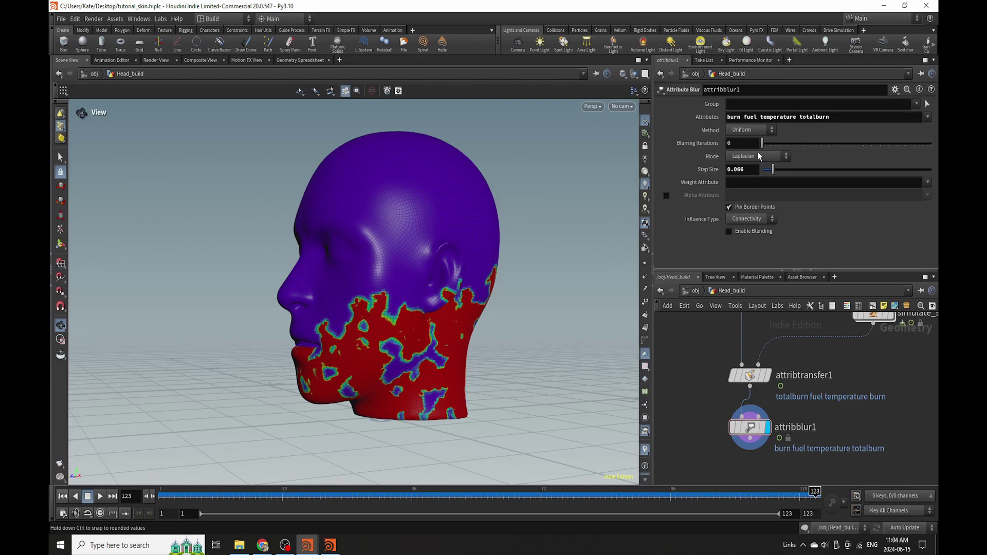
left_click_drag(763, 143, 760, 144)
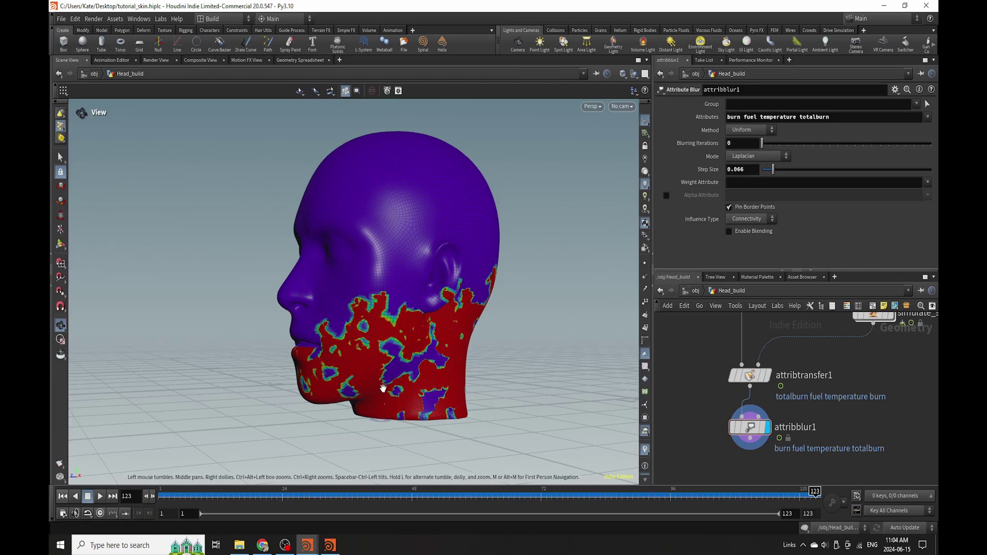
mouse_move(406, 309)
left_mouse_down()
mouse_move(432, 324)
mouse_move(352, 308)
left_mouse_up()
scroll(436, 330, "up", 5)
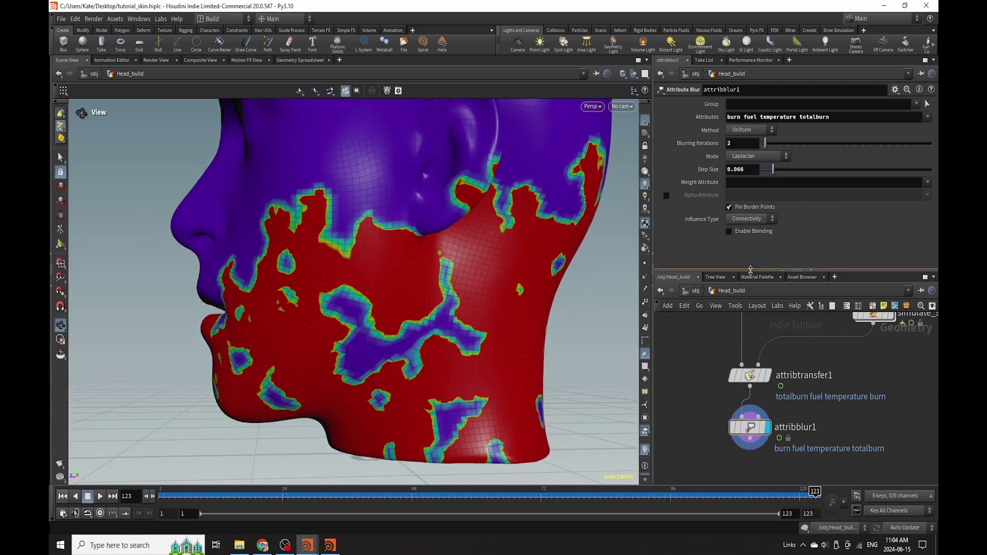
- Set the distance threshold of attribtransfer1 to 0.004
left_click(749, 376)
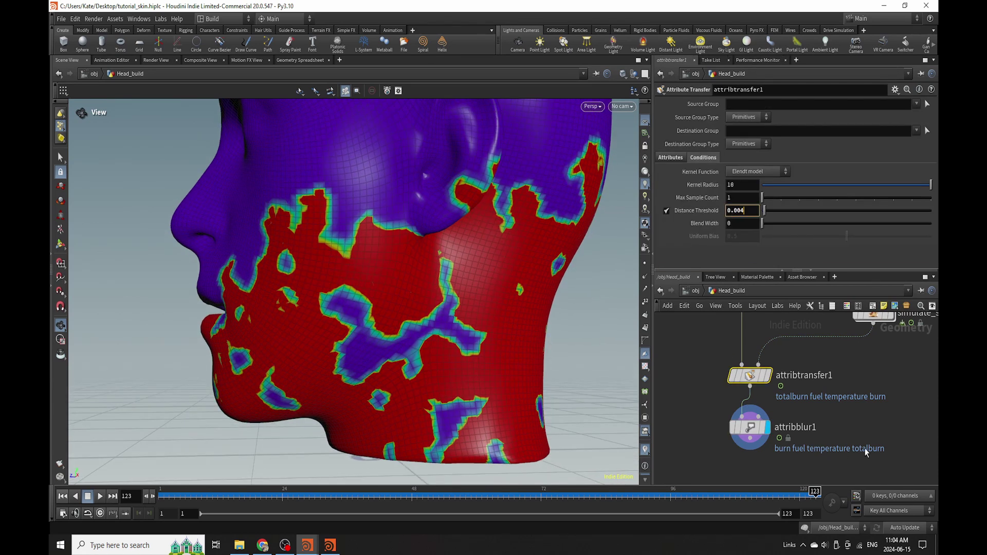
left_click(863, 428)
- Set the target quad count of quadremesh1 to 40000
scroll(751, 412, "down", 5)
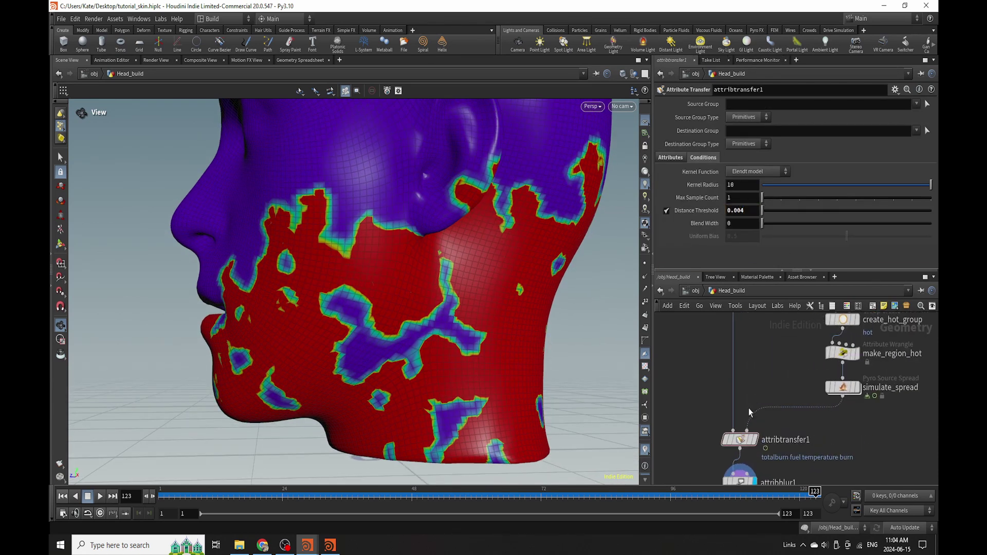
scroll(742, 441, "up", 2)
scroll(742, 441, "up", 3)
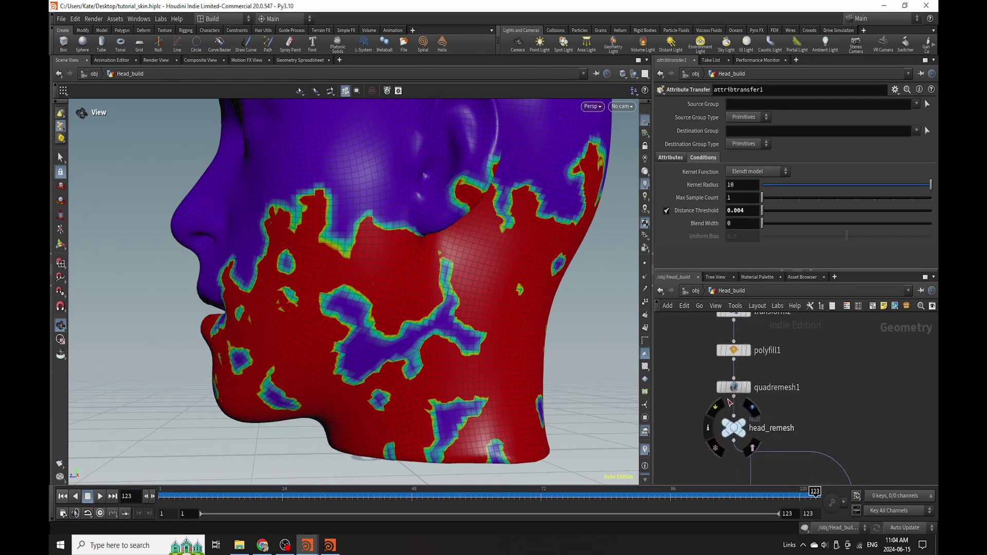
left_click(733, 387)
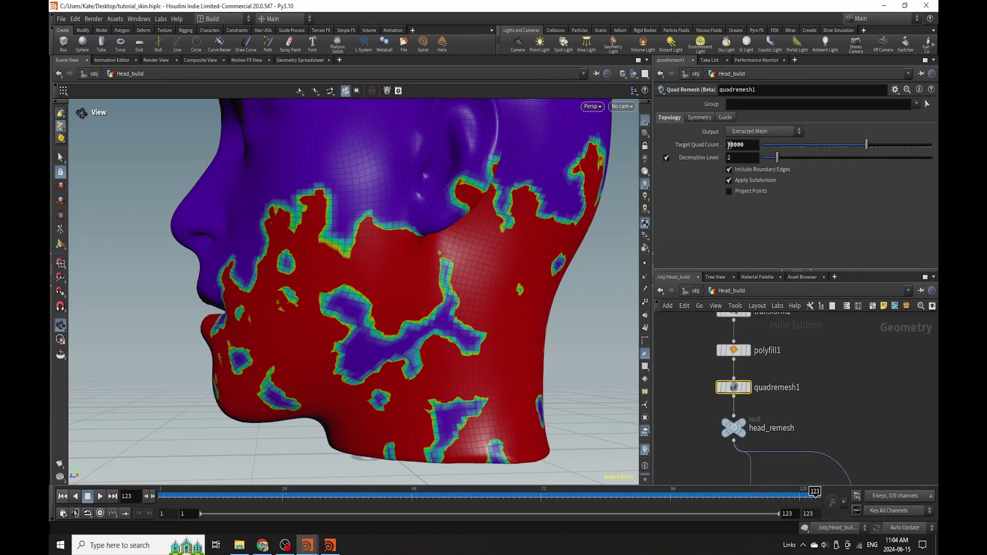
type("4")
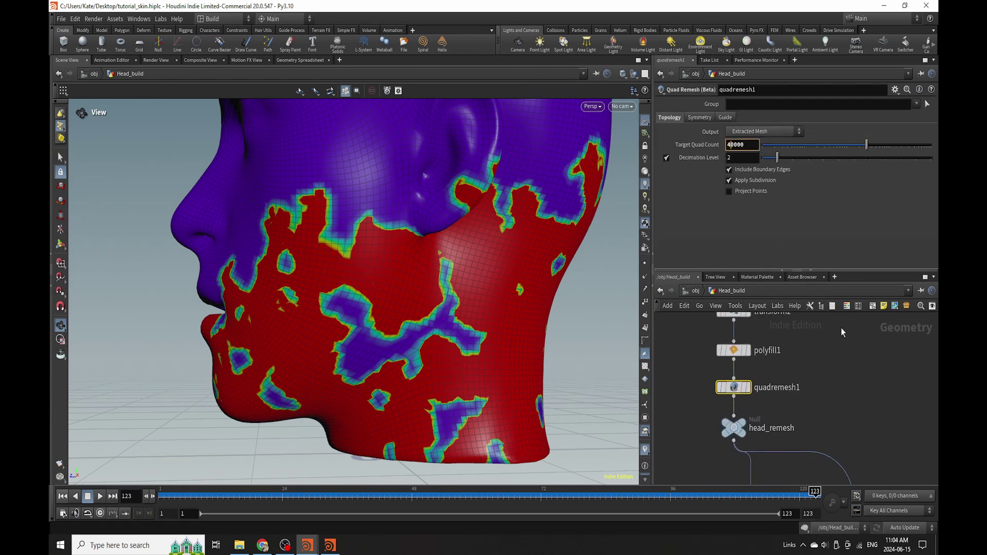
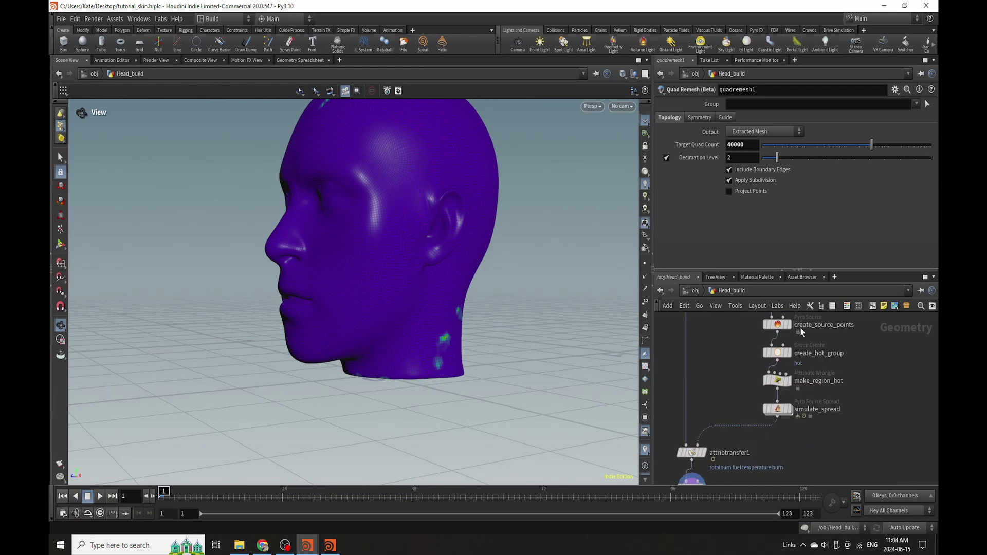
- Reselect points on the neck as the base group of create_hot_group
left_click(774, 397)
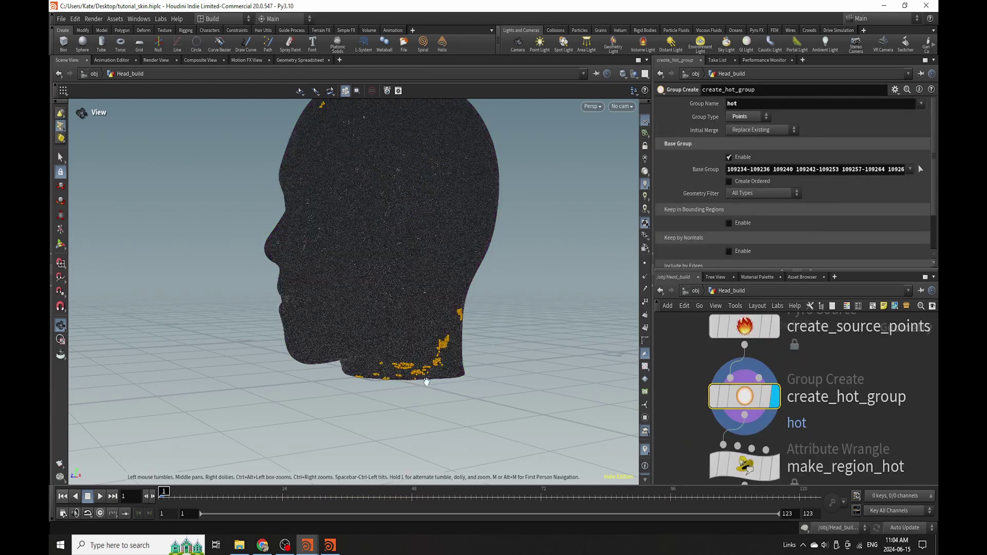
left_click(920, 170)
left_click_drag(405, 370, 481, 358)
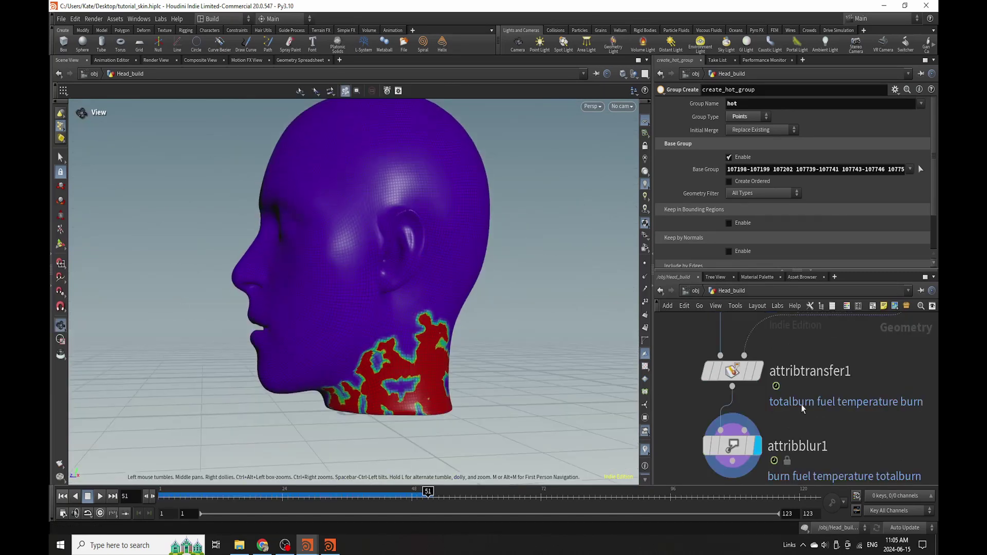
- Set attribblur1's blurring iterations to 1 and its step size to 0.0603, and check the neck burn pattern
scroll(756, 428, "up", 3)
left_click(722, 405)
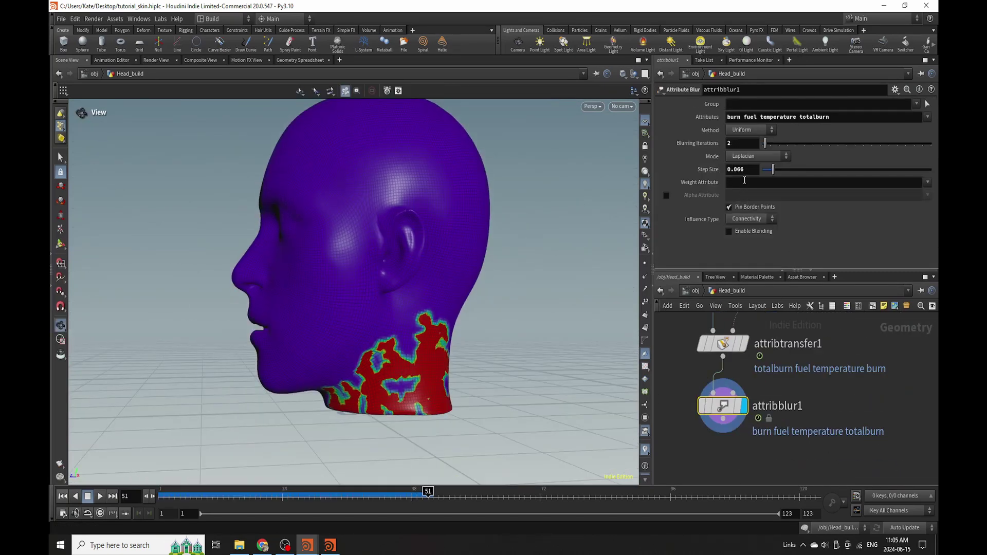
left_click_drag(741, 170, 763, 152)
type("03")
key("Return")
left_click_drag(401, 288, 441, 293)
scroll(749, 364, "down", 2)
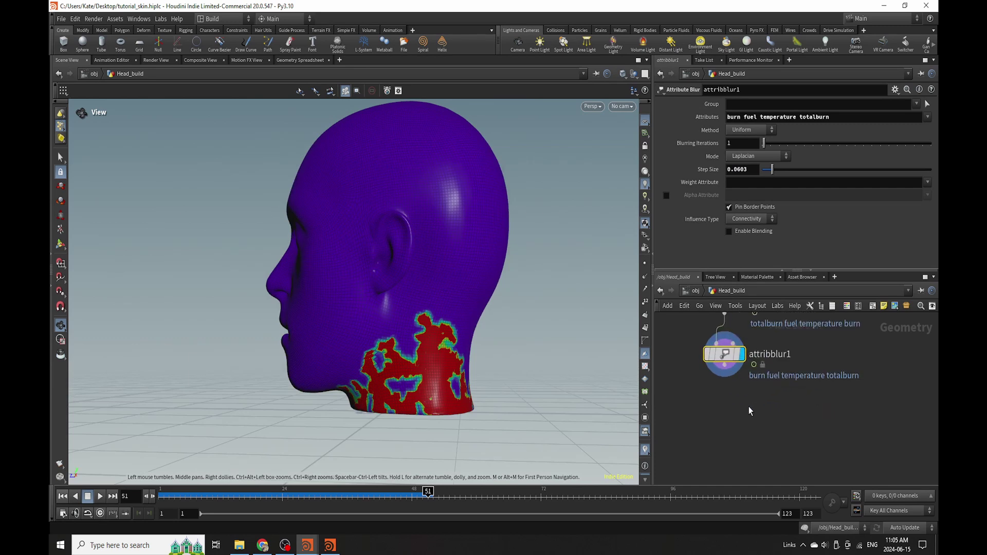
- Add a Group Create node after attribblur1, connected to its output
key("Tab")
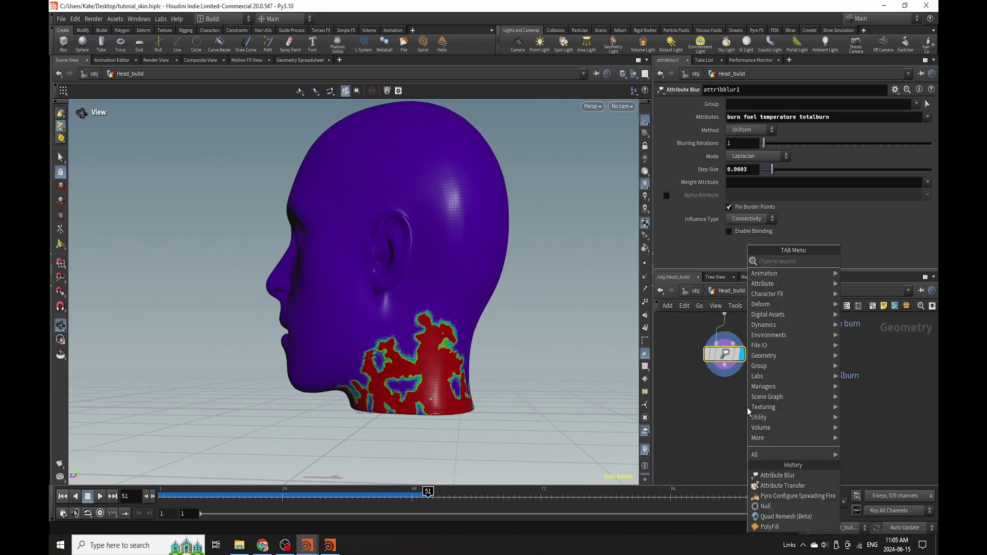
type("group")
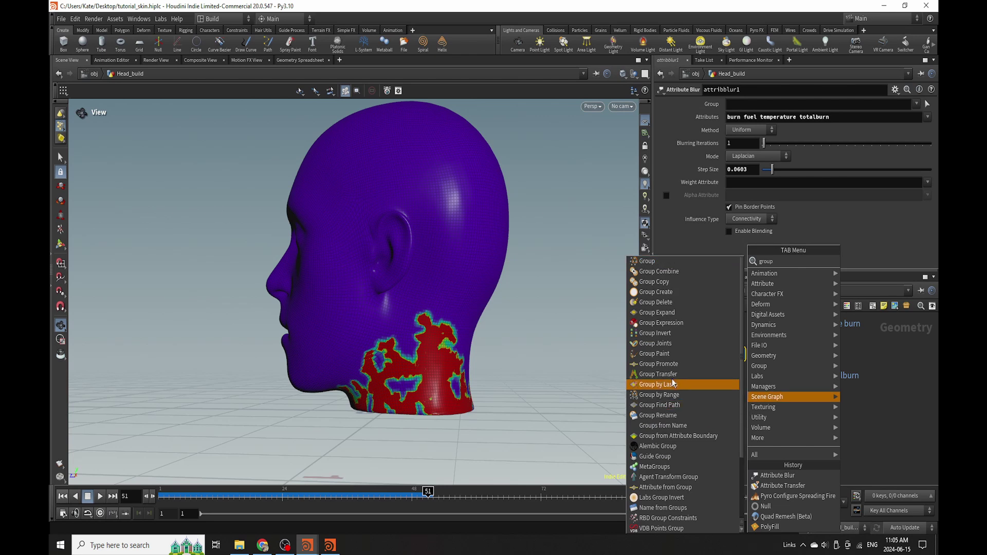
left_click(656, 291)
left_click(716, 402)
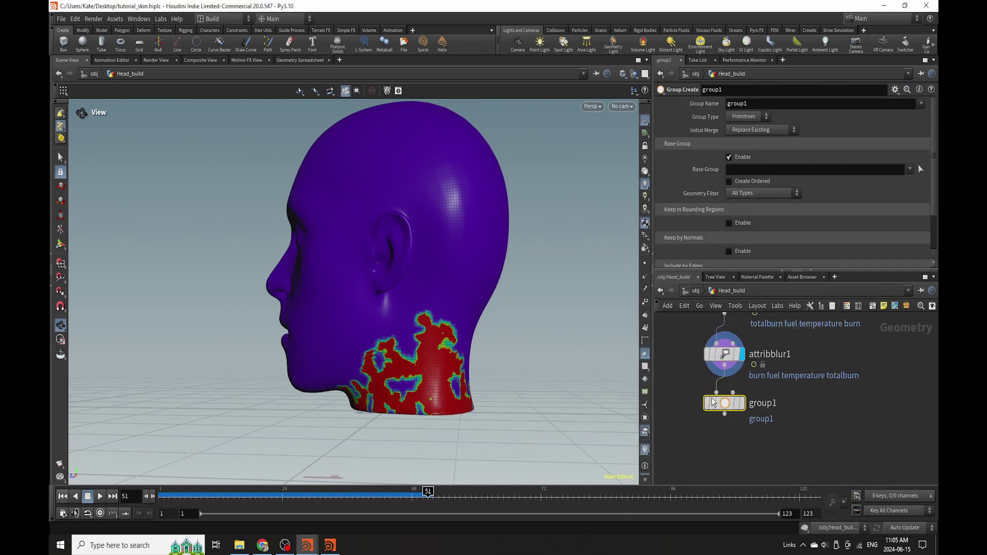
- Display group1 and chain two more Group Create nodes, group2 and group3, one after the other below it
left_click(740, 403)
middle_click_drag(740, 487, 740, 412)
key("Tab")
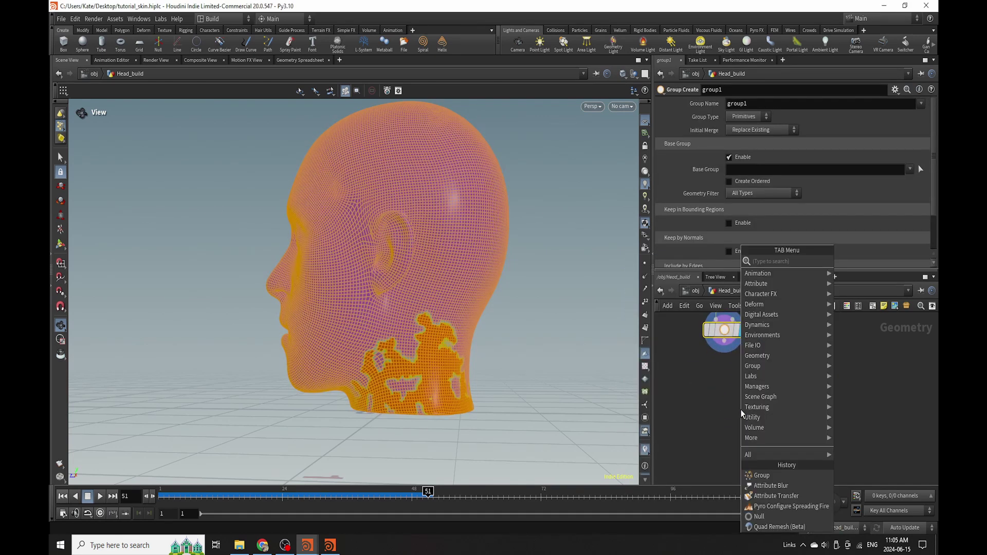
left_click(762, 475)
left_click(726, 380)
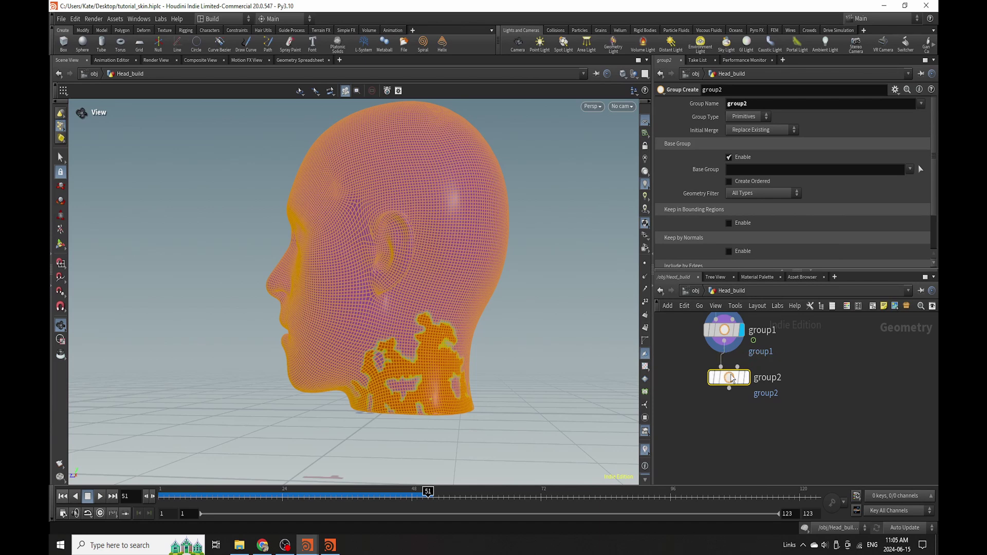
key("Tab")
left_click(758, 476)
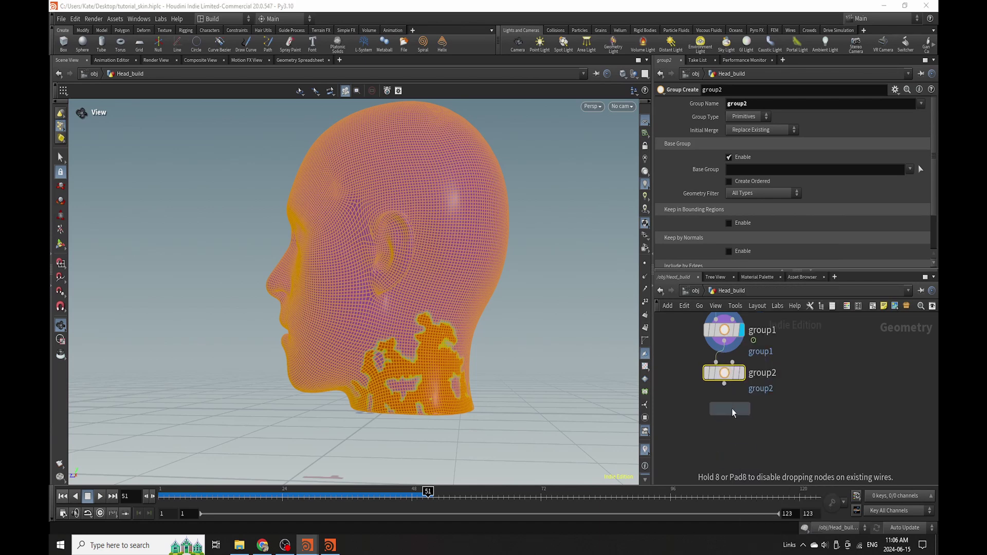
left_click(732, 408)
left_click(724, 384)
left_click(724, 405)
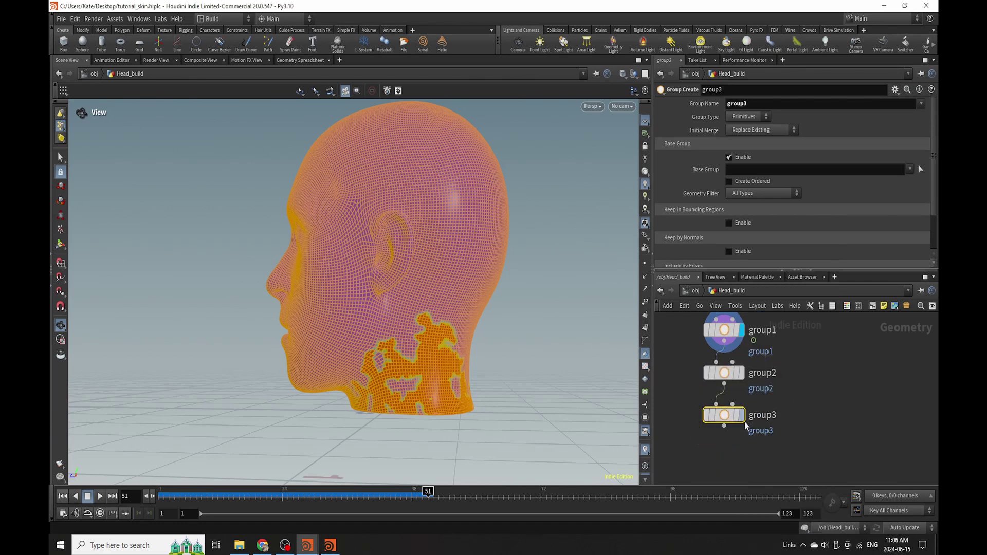
- Set the group name of all three Group Create nodes to $OS and save the scene
left_click(724, 335)
left_click(685, 496)
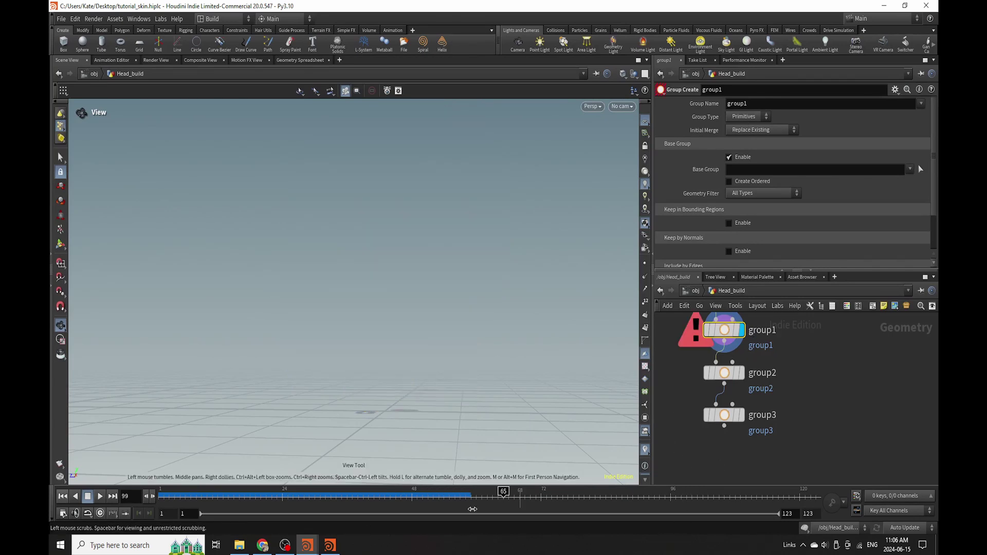
left_click(402, 497)
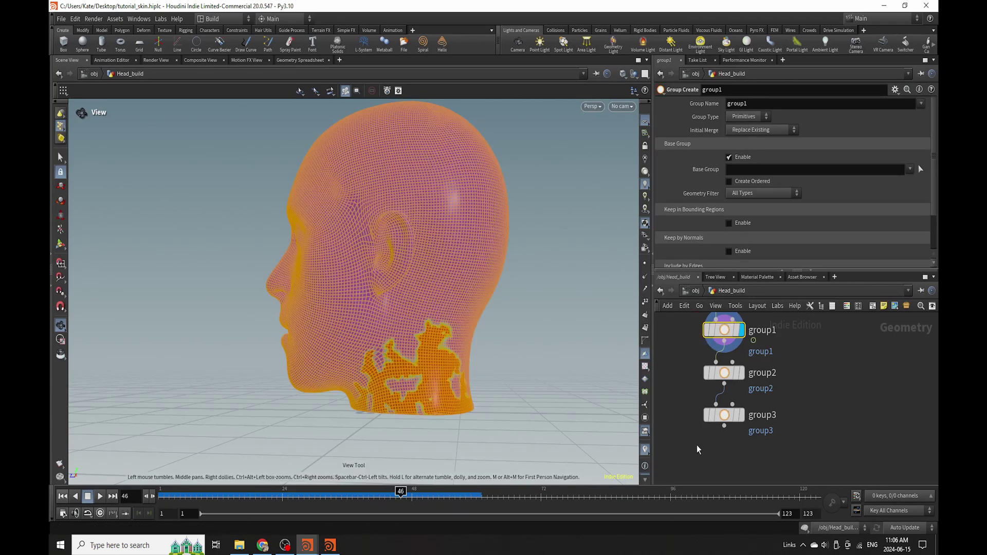
left_click_drag(696, 445, 754, 332)
left_click_drag(764, 103, 689, 101)
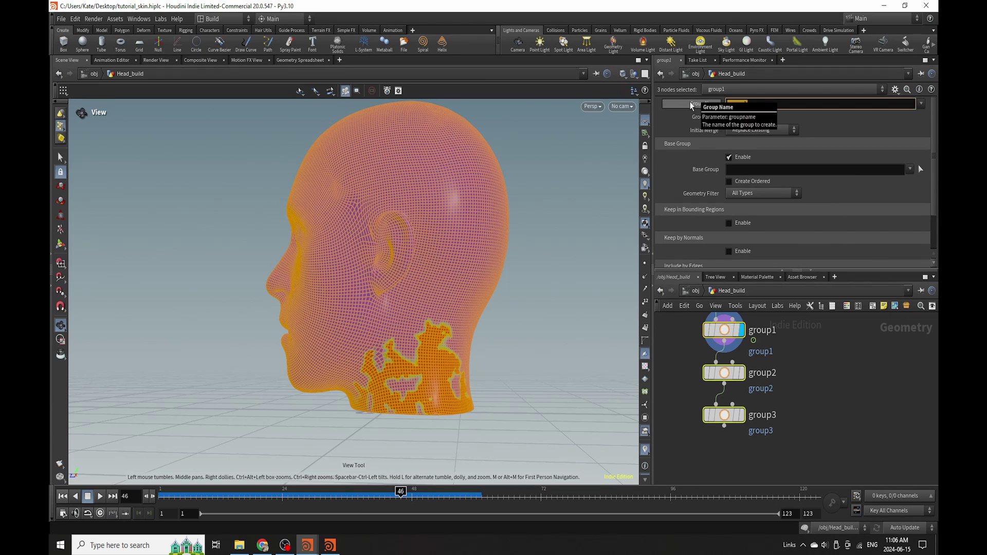
type("$OS")
key("Return")
key("ctrl+s")
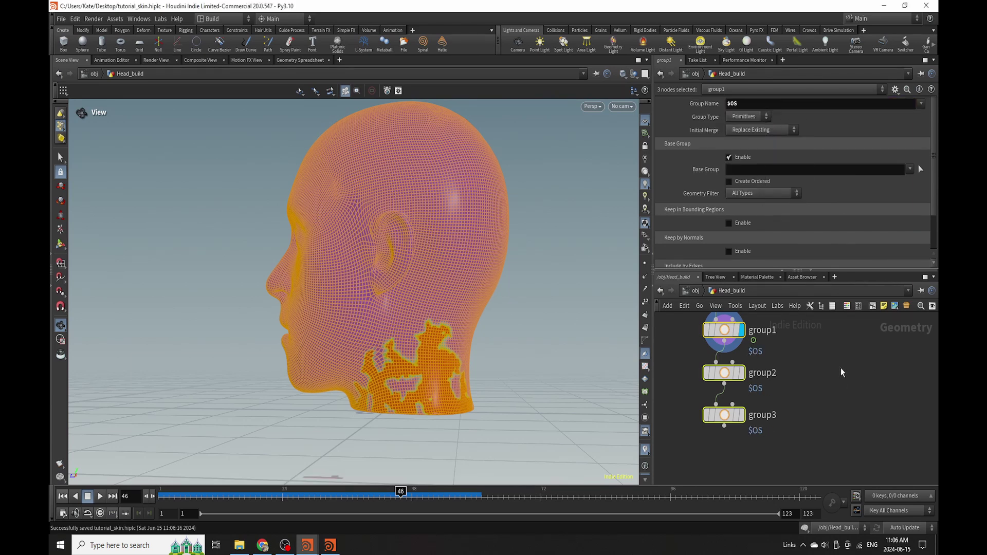
left_click(840, 369)
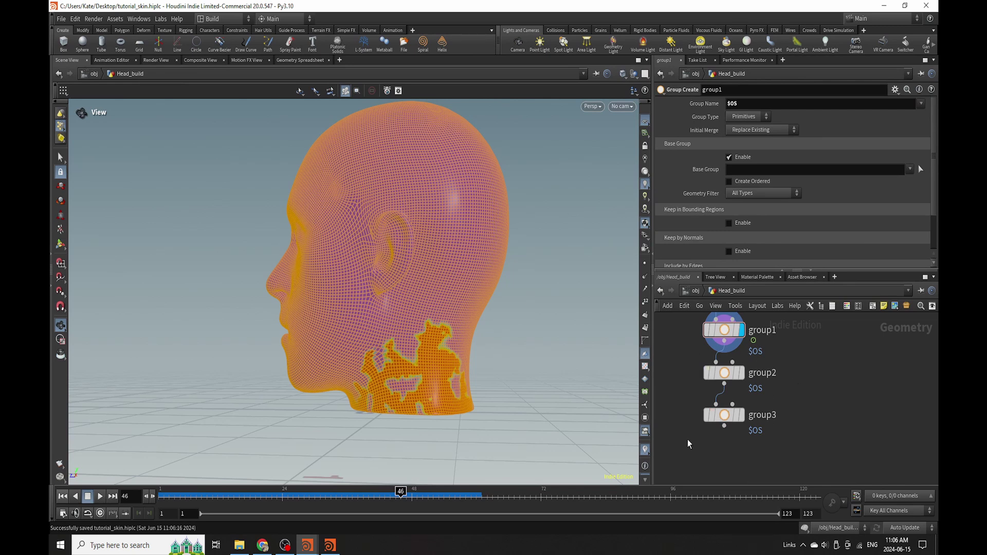
- Change the group type of all three Group Create nodes to Points
left_click_drag(687, 440, 758, 302)
left_click(750, 116)
left_click(754, 127)
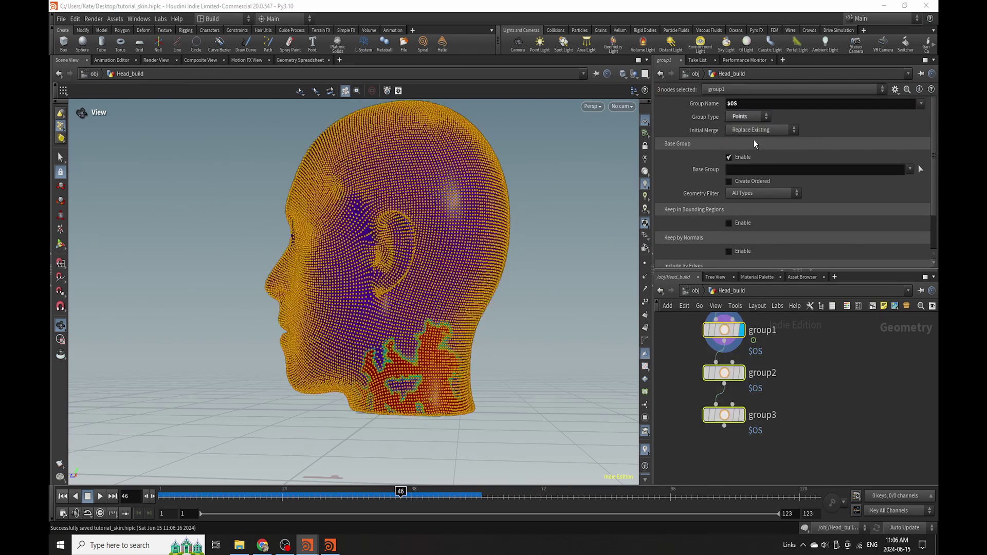
left_click(881, 427)
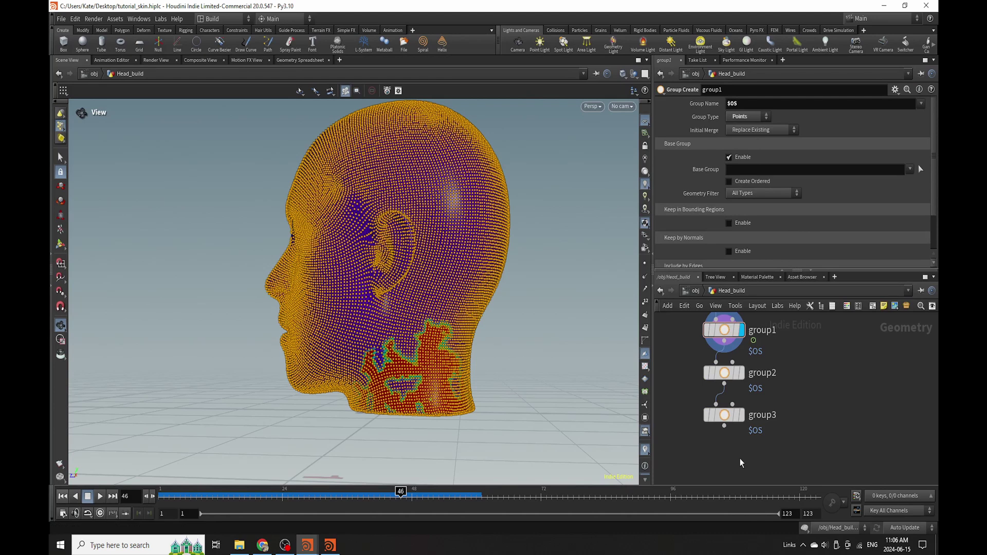
- Rename the first Group Create node as Skin_Boils
double_click(762, 330)
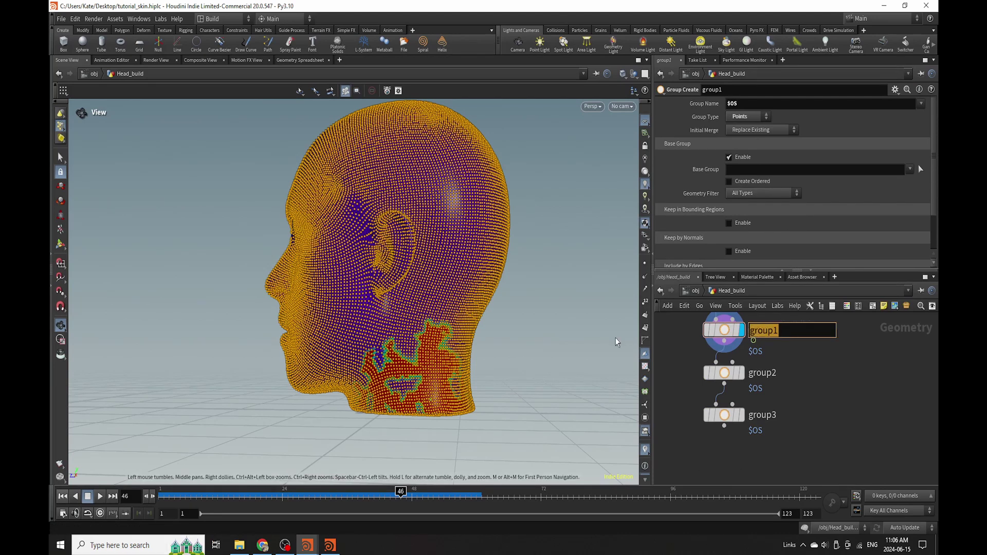
type("Skin_")
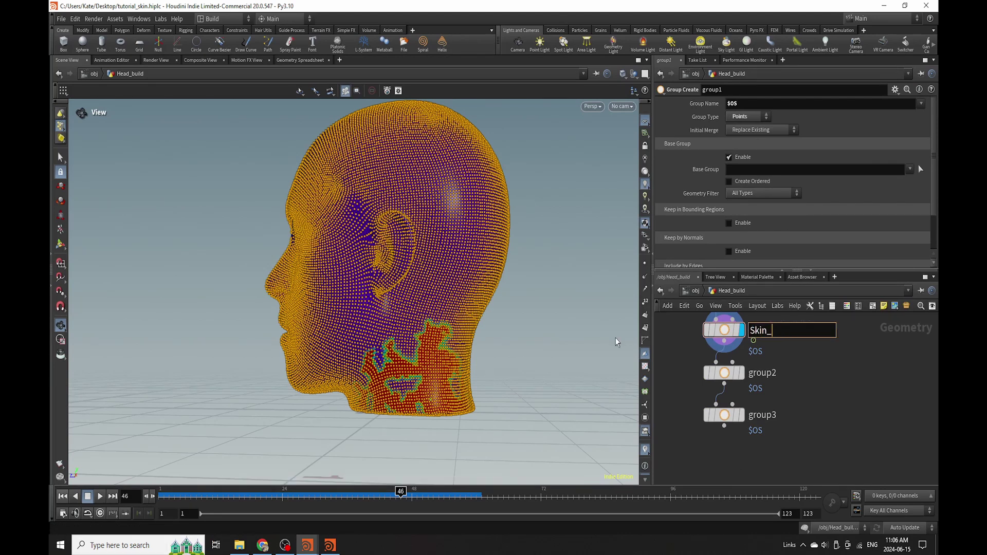
type("Boilds")
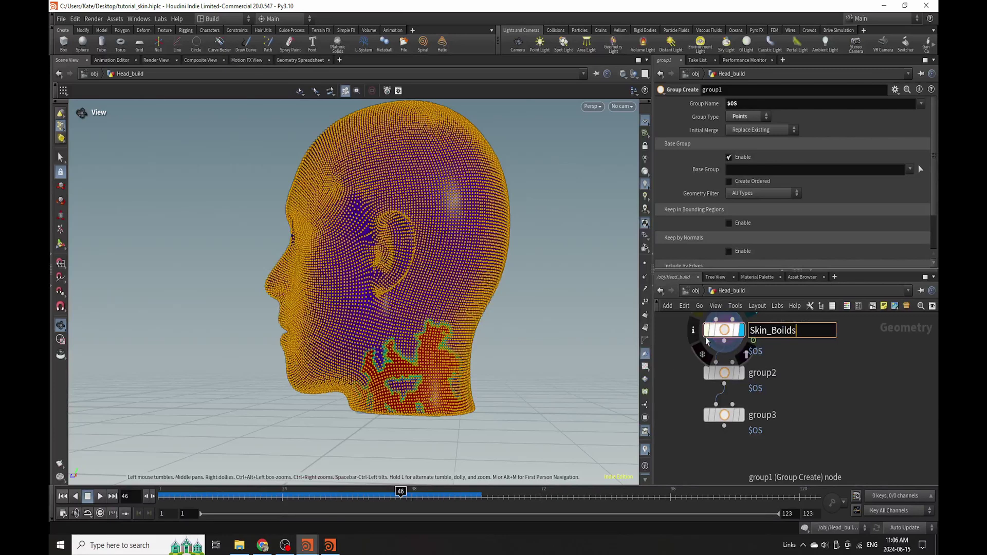
key("BackSpace")
key("BackSpace")
type("s")
- Rename the second Group Create node as Skin_Boils_Small and the third as Growth
double_click(762, 373)
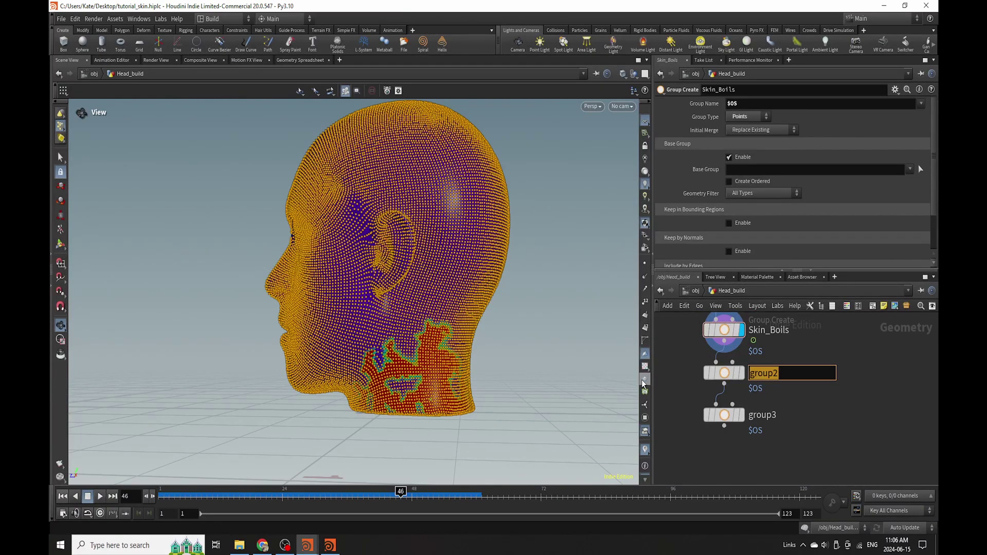
type("Skin_")
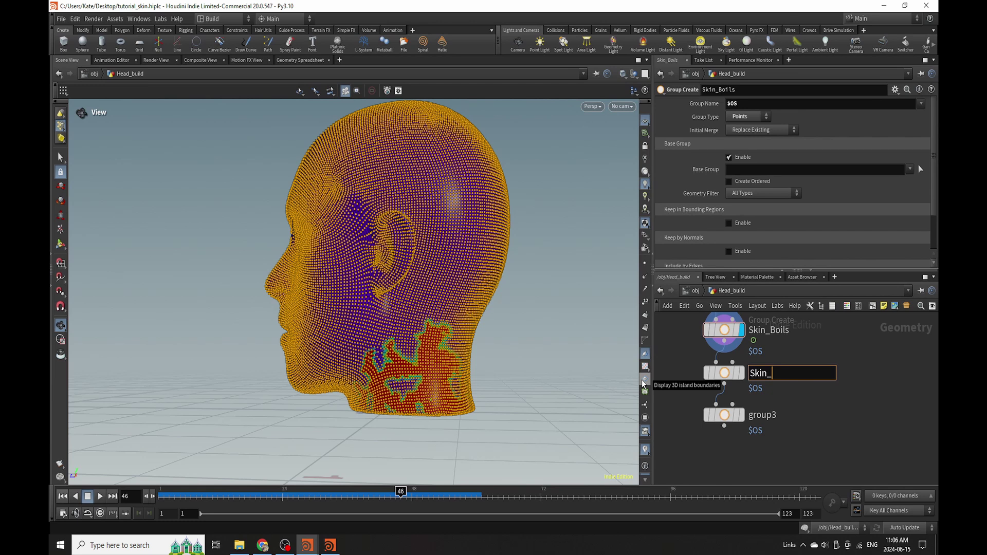
type("Boils_Small")
key("Return")
double_click(771, 416)
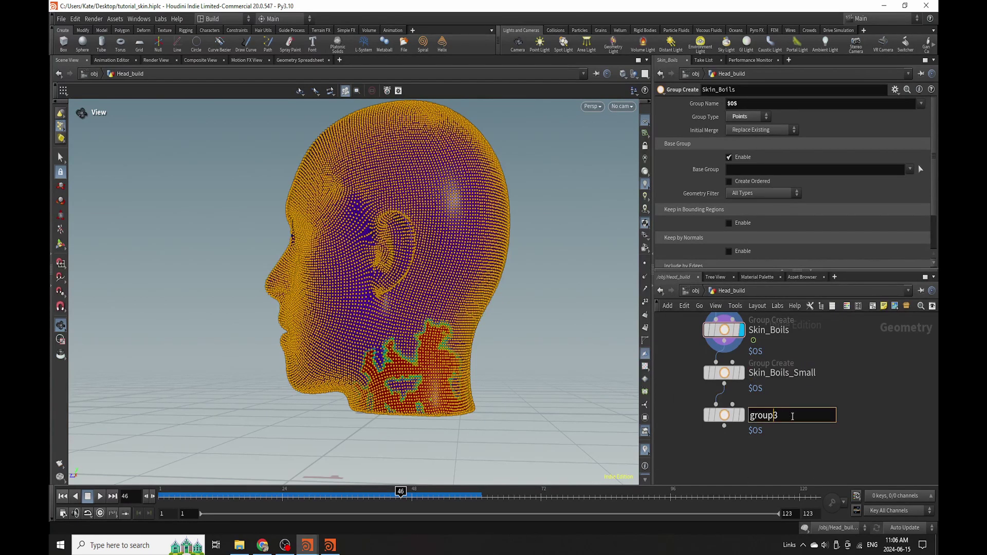
type("Grow")
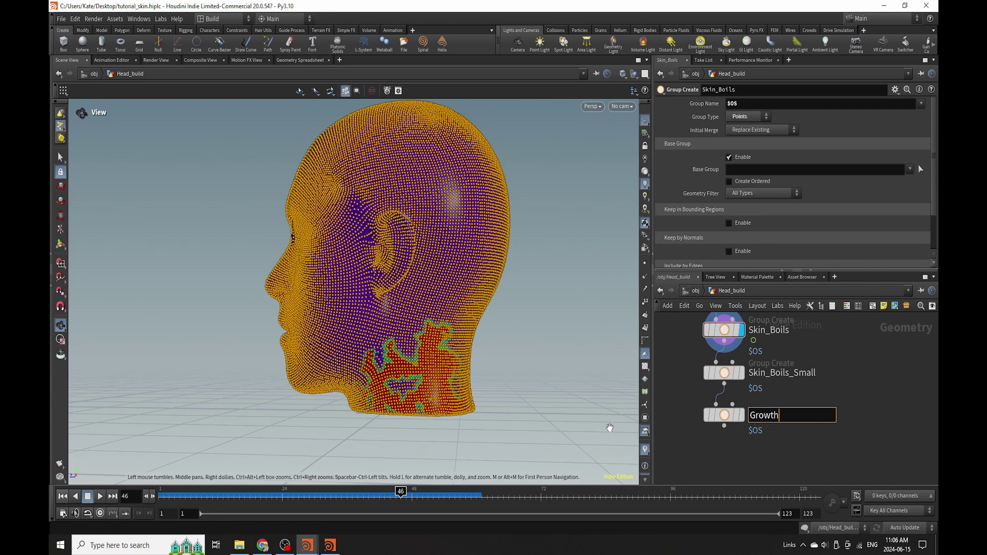
type("th")
key("Return")
middle_click_drag(734, 336, 727, 371)
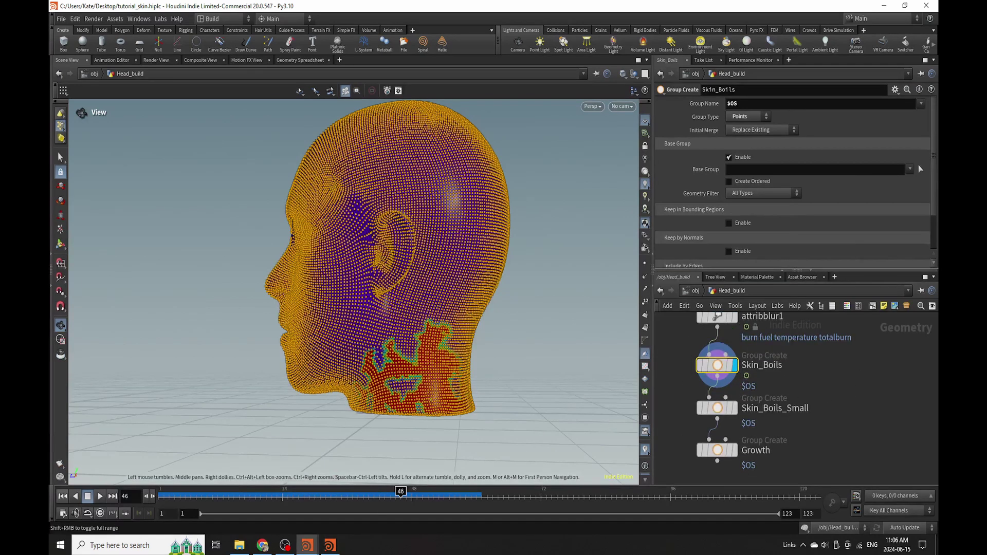
left_click(767, 172)
type("@fuel<=0")
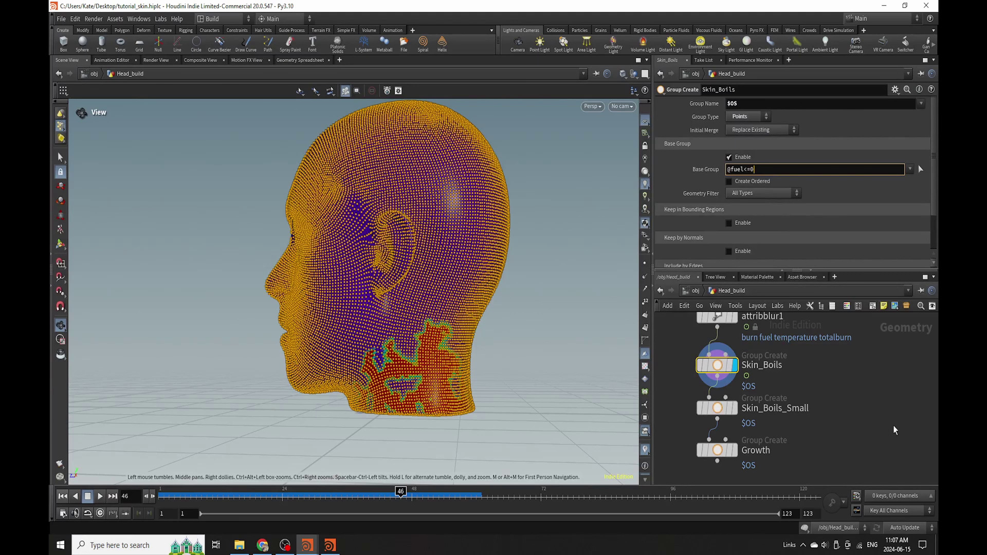
key("Return")
mouse_move(457, 362)
left_mouse_down()
mouse_move(432, 363)
mouse_move(463, 363)
mouse_move(447, 365)
left_mouse_up()
left_click_drag(228, 492, 271, 514)
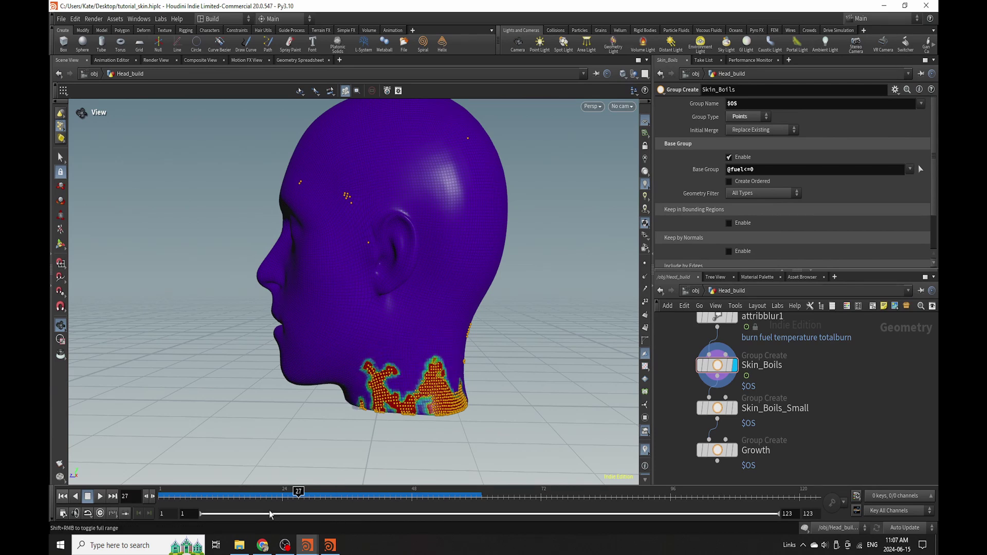
left_click(771, 170)
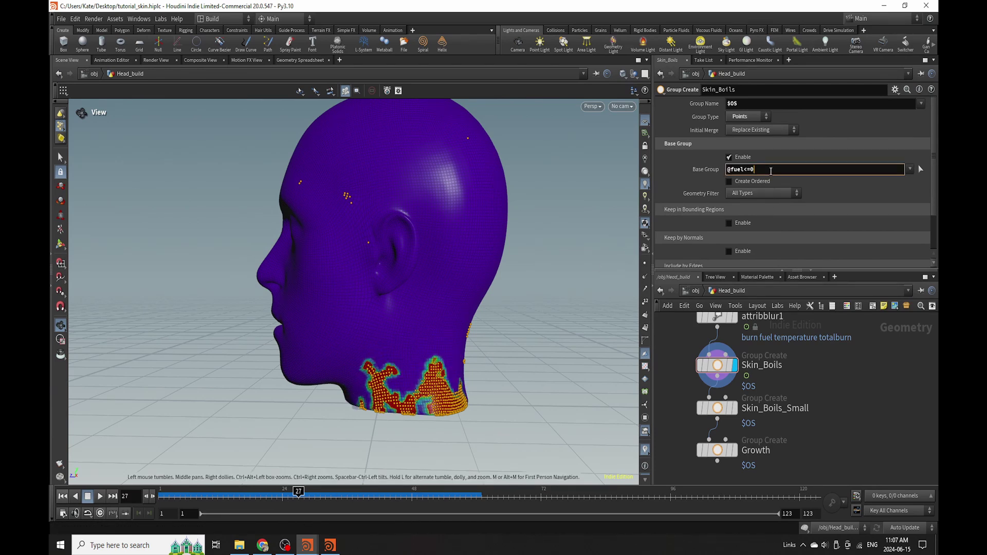
type(".02")
key("Return")
left_click(770, 171)
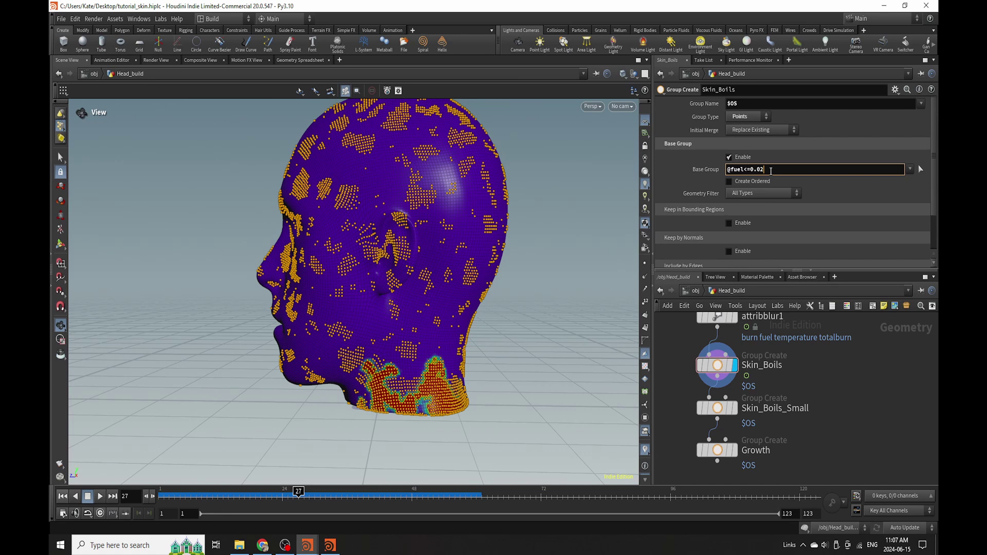
key("BackSpace")
key("ctrl+s")
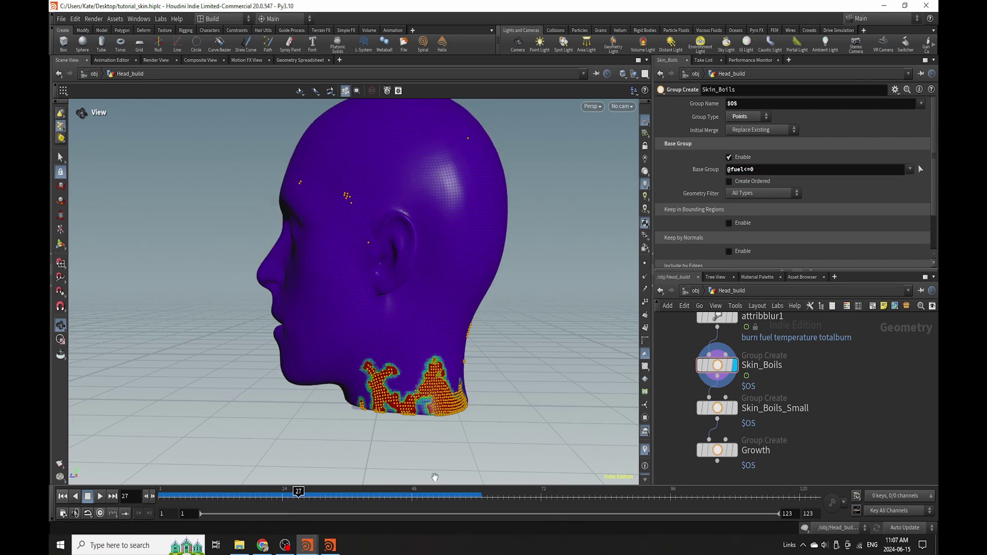
left_click(737, 408)
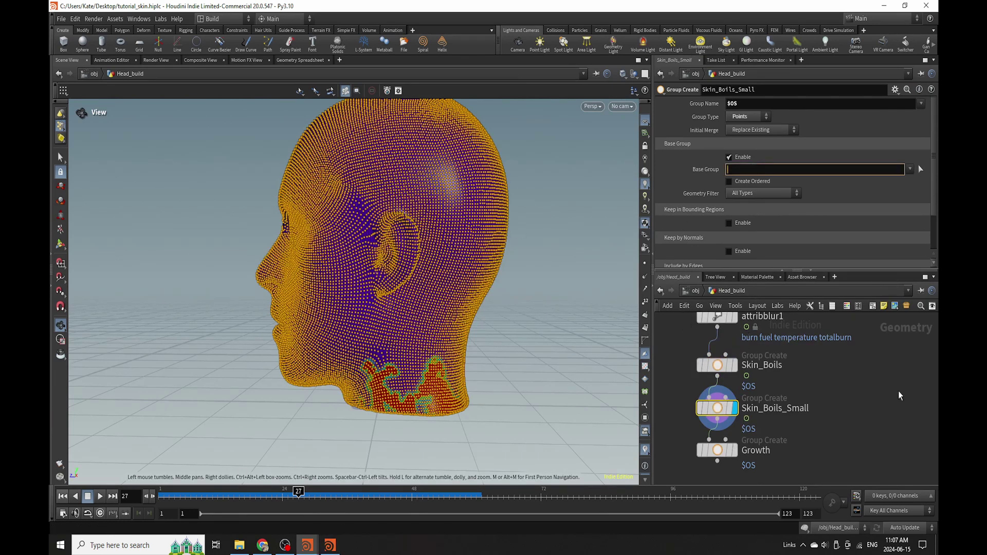
type("@totalburn>0.1")
key("Return")
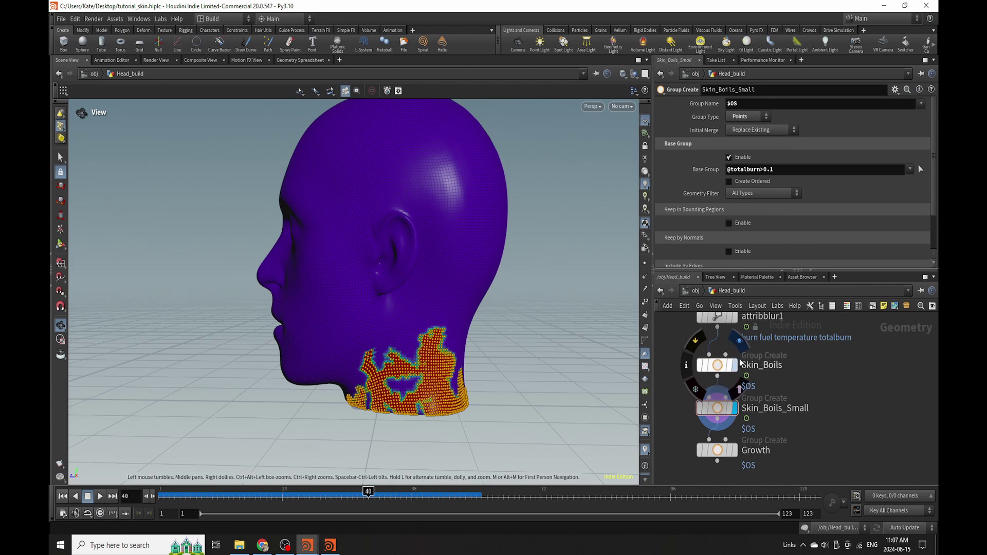
left_click(734, 365)
left_click_drag(328, 319, 427, 242)
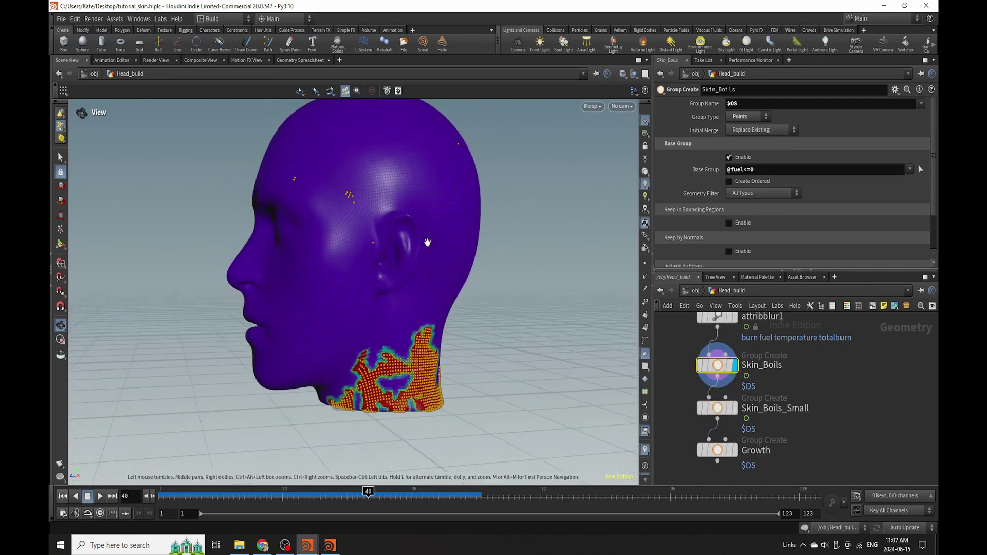
left_click(766, 170)
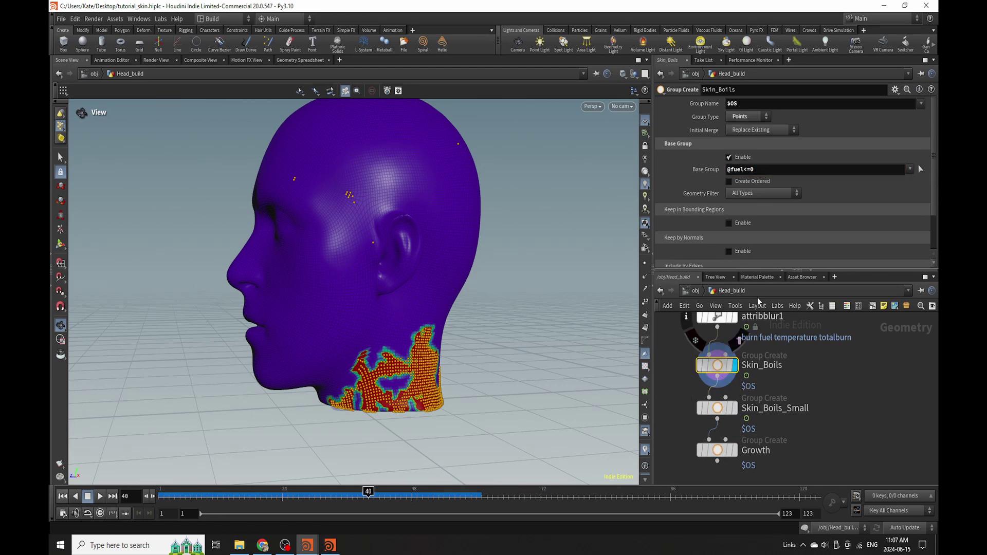
- Display the simulate_spread node and switch its visualization to Fuel to examine the pattern on the head
scroll(740, 390, "down", 3)
scroll(776, 374, "up", 3)
scroll(740, 418, "up", 3)
left_click(742, 410)
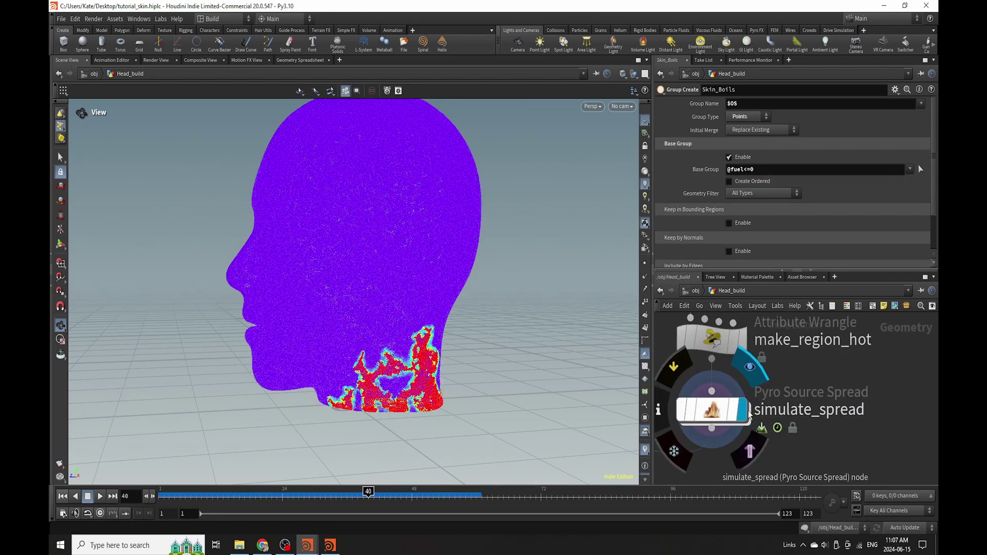
left_click(712, 410)
left_click(757, 131)
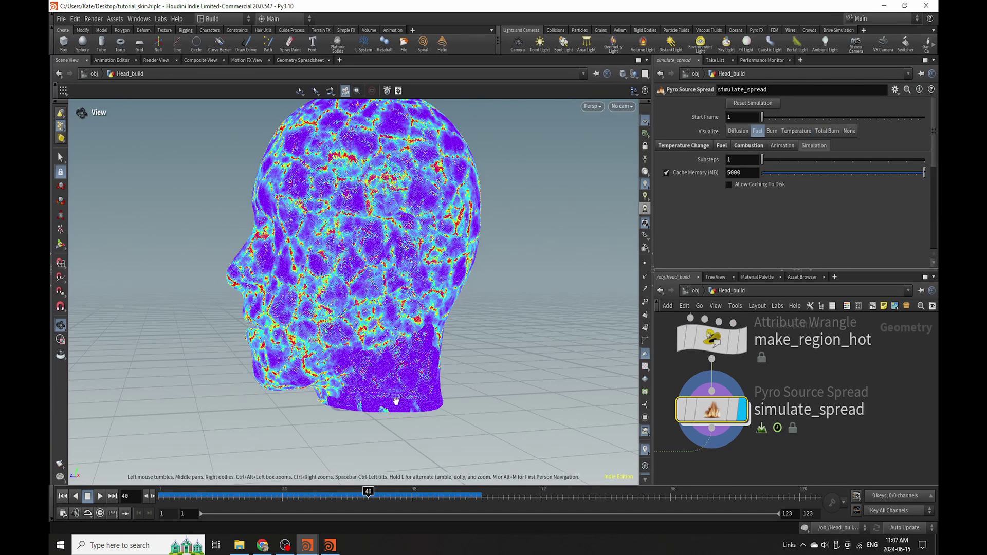
left_click_drag(410, 349, 390, 326)
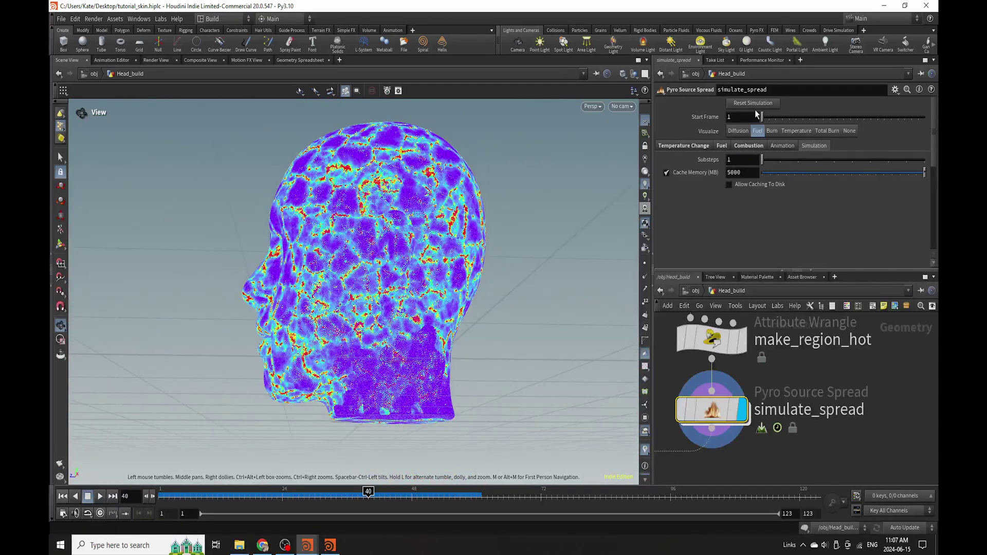
- Adjust the second point of simulate_spread's fuel injection noise remap ramp and add a raised point between its last two
left_click(722, 146)
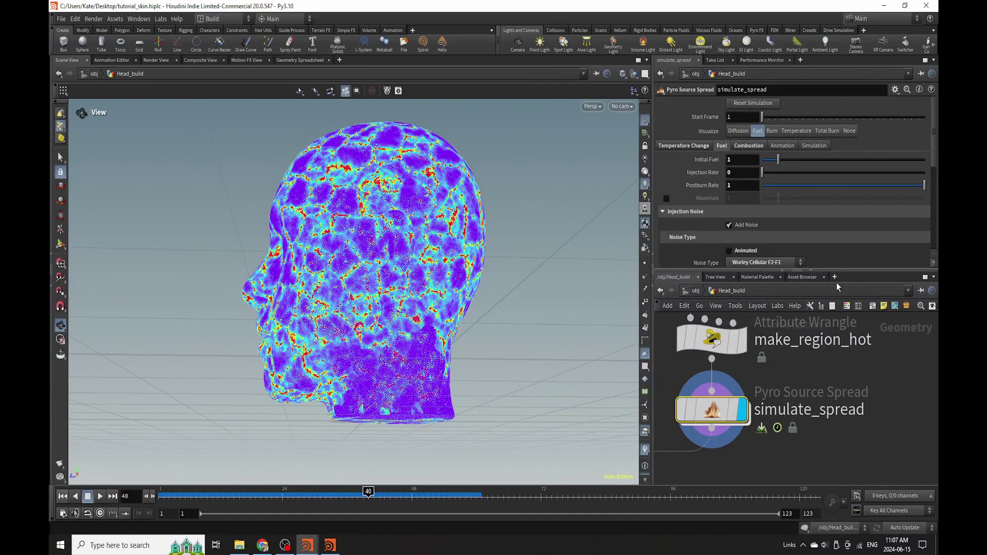
scroll(802, 234, "down", 4)
left_click_drag(722, 203, 722, 200)
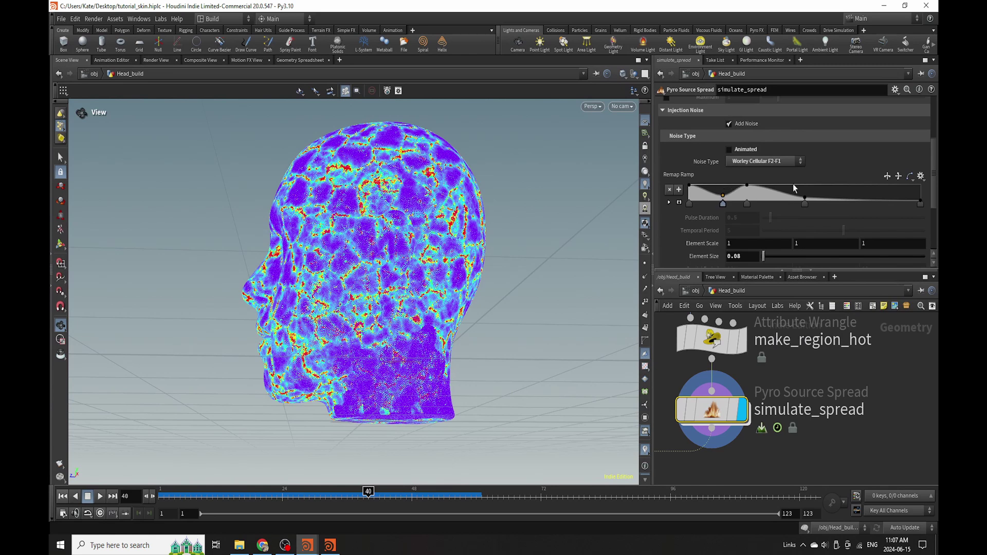
left_click(847, 191)
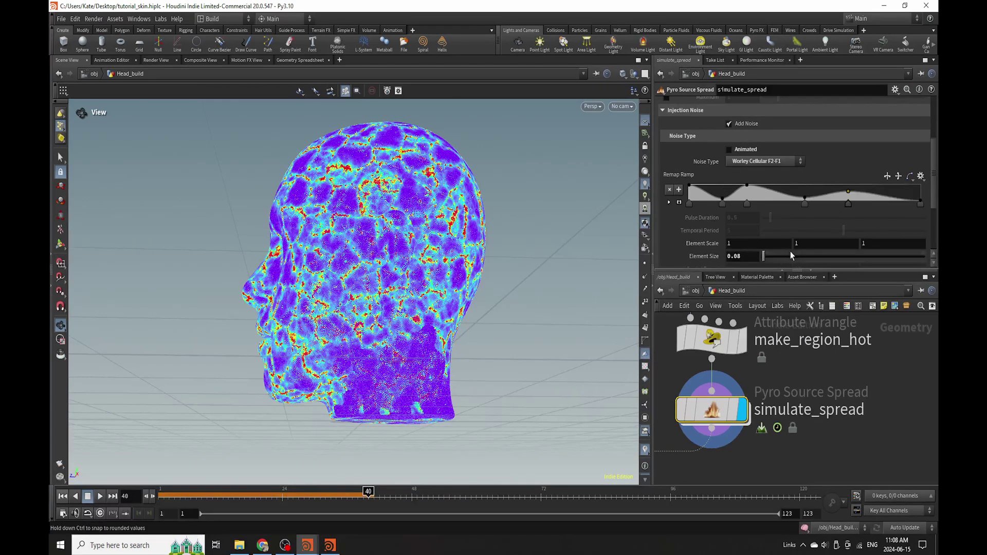
scroll(815, 181, "down", 4)
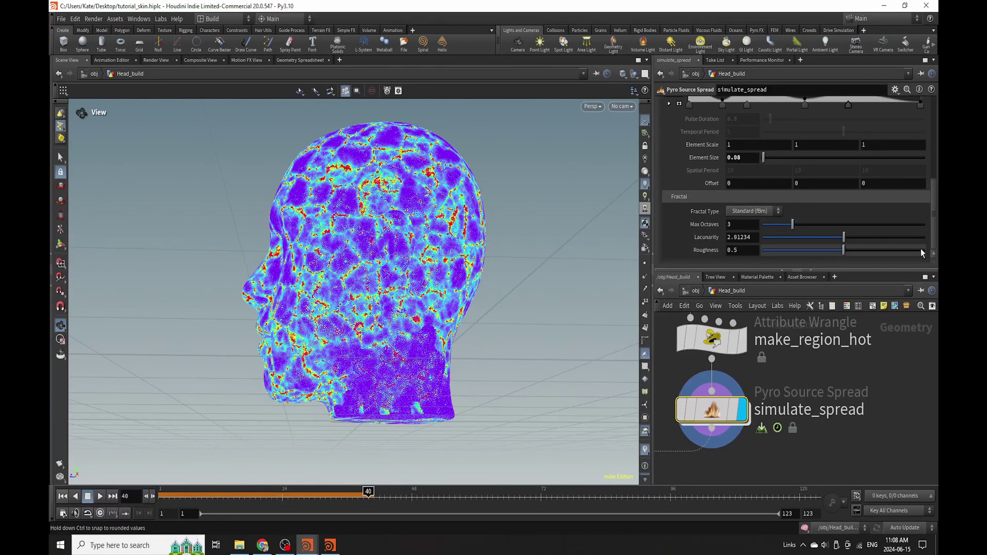
- Return to the first frame, then add a raised point near the fuel noise remap ramp's end and raise its second point to the maximum
key("ctrl+Up")
scroll(723, 168, "up", 3)
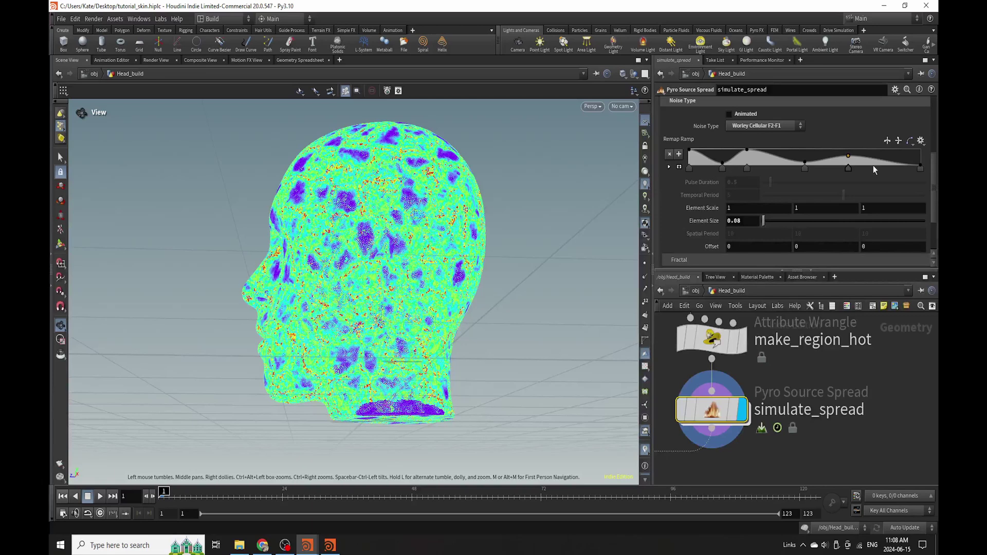
left_click_drag(888, 153, 888, 148)
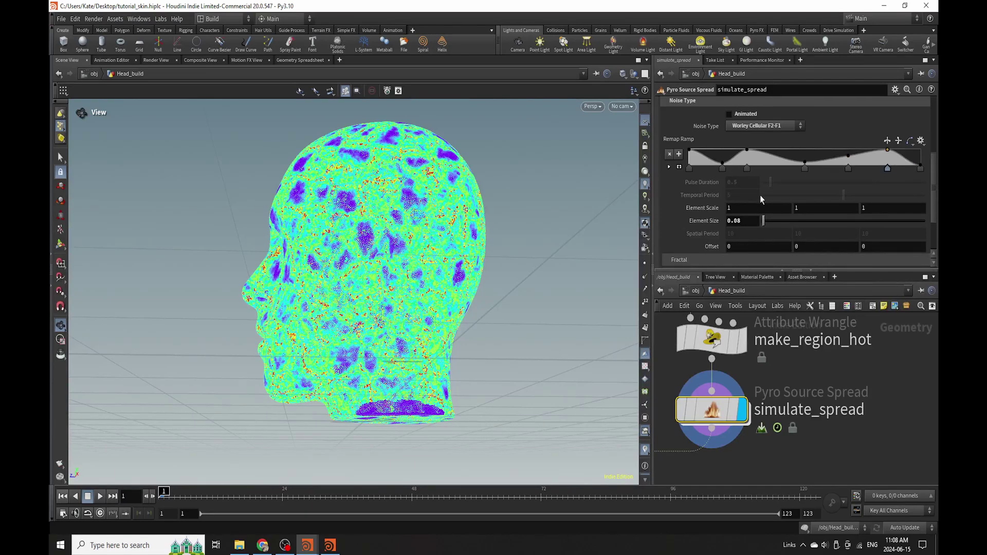
left_click(722, 163)
left_click_drag(722, 163, 719, 149)
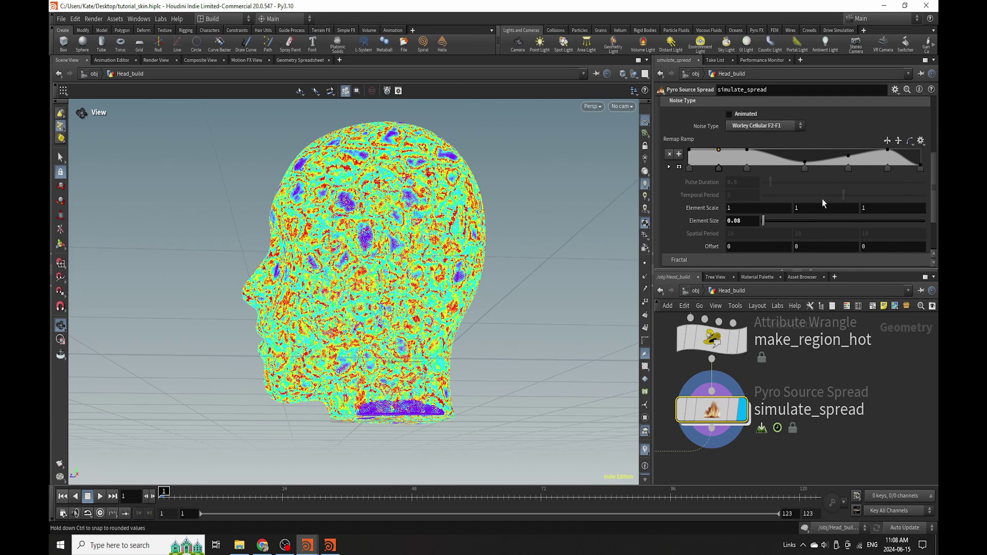
- Save the scene and raise the fourth point of the fuel noise remap ramp to the maximum
scroll(817, 203, "up", 5)
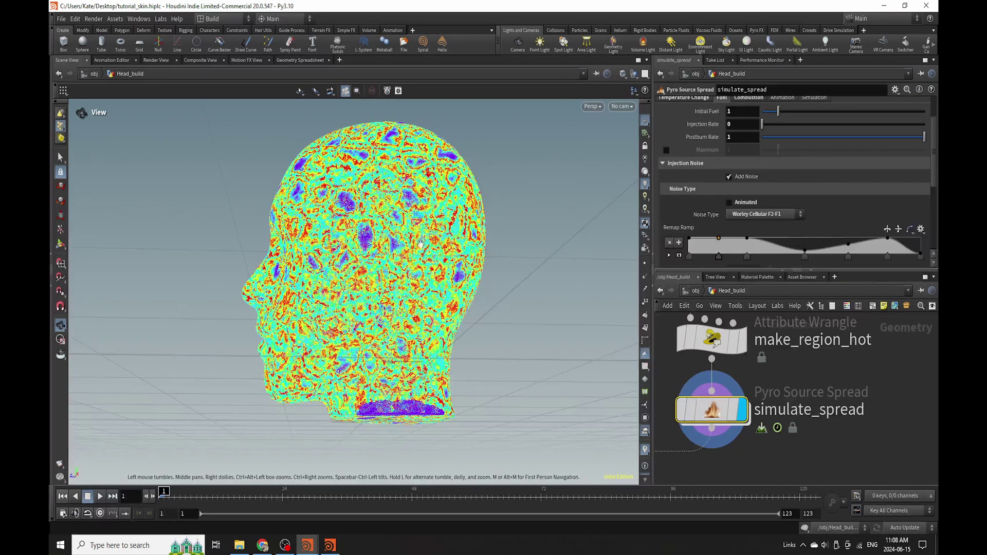
key("ctrl+s")
left_click_drag(805, 251, 803, 236)
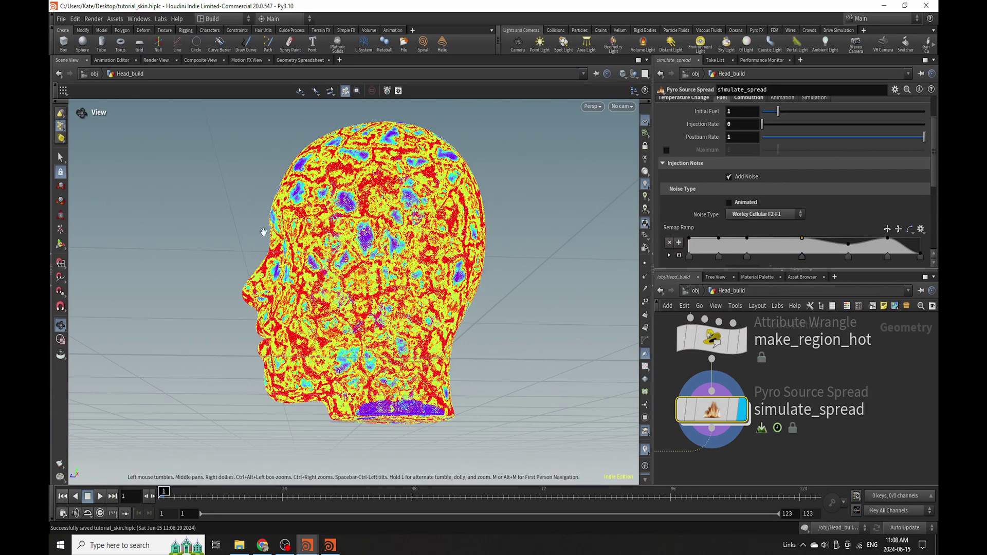
- Display Skin_Boils and move to frame 42 to examine its point group on the lower head
scroll(761, 391, "down", 5)
scroll(766, 377, "up", 3)
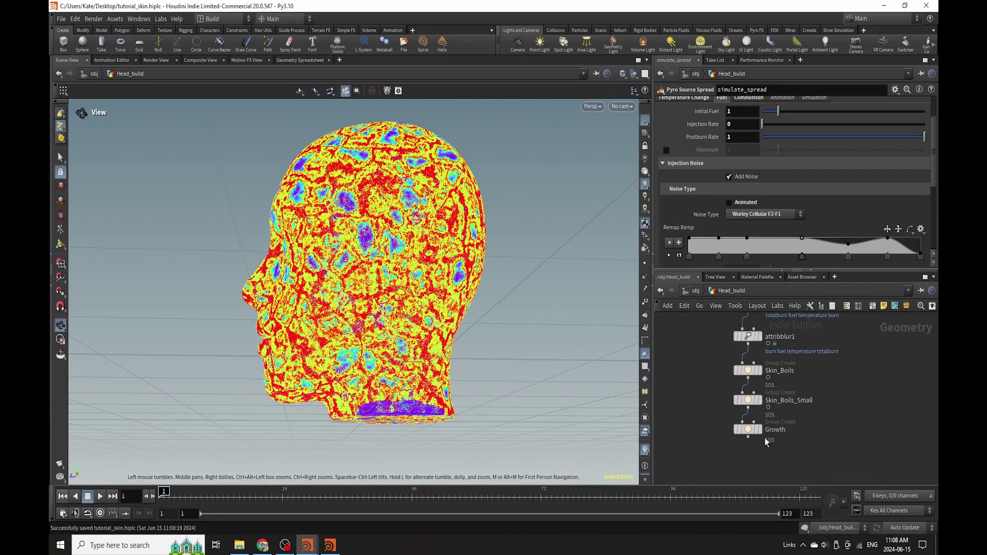
left_click(759, 371)
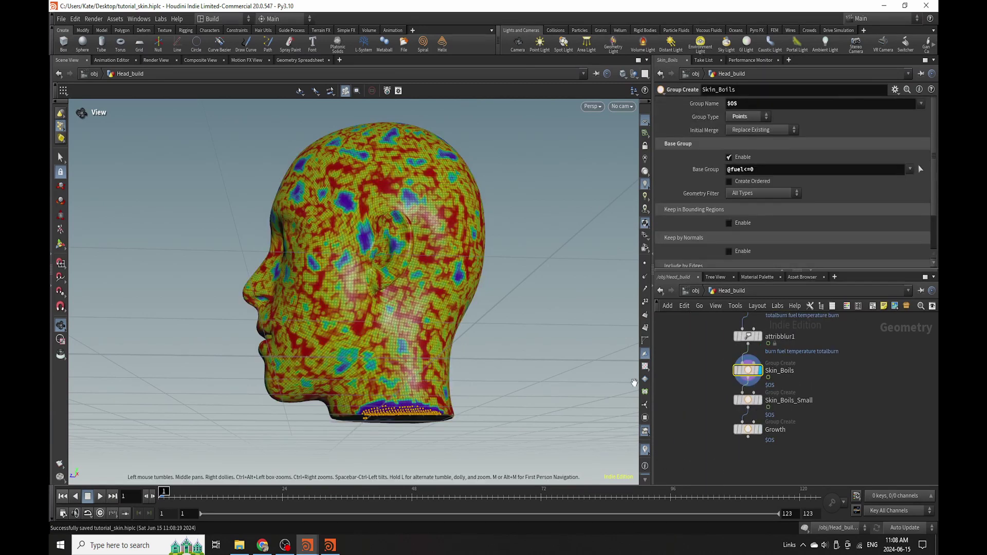
scroll(771, 353, "up", 2)
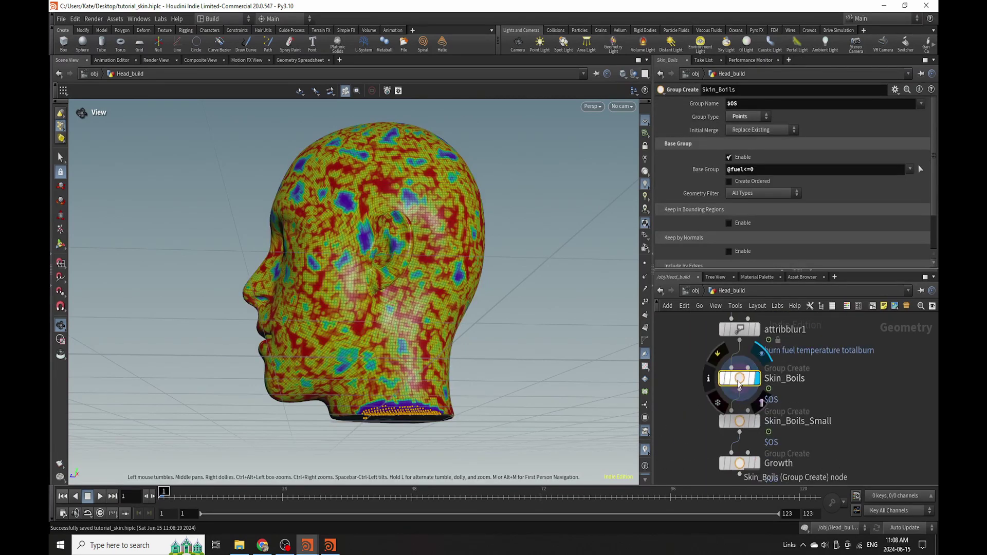
left_click(378, 507)
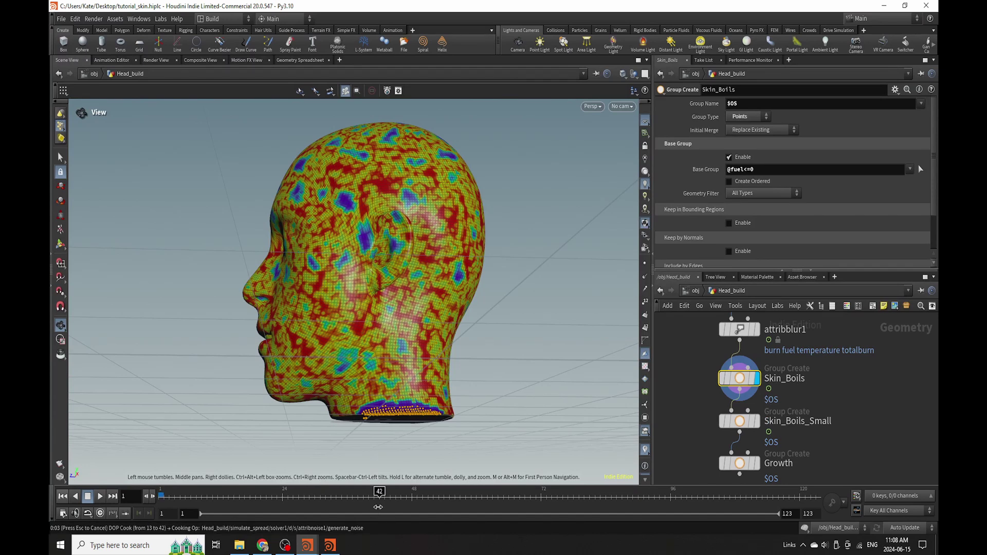
scroll(360, 268, "up", 5)
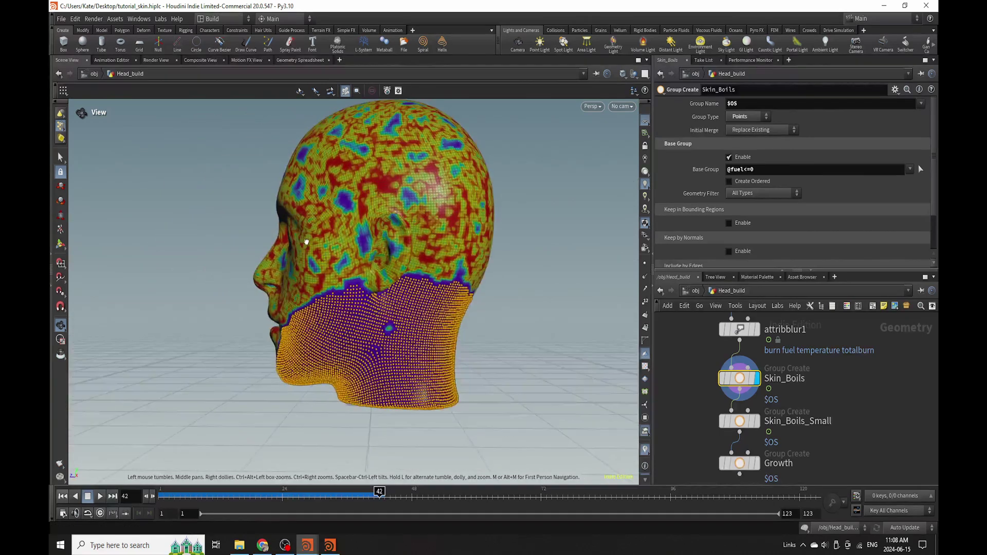
- Select simulate_spread and switch its visualization to Temperature and then Burn to compare the patterns
middle_click_drag(740, 311, 724, 403)
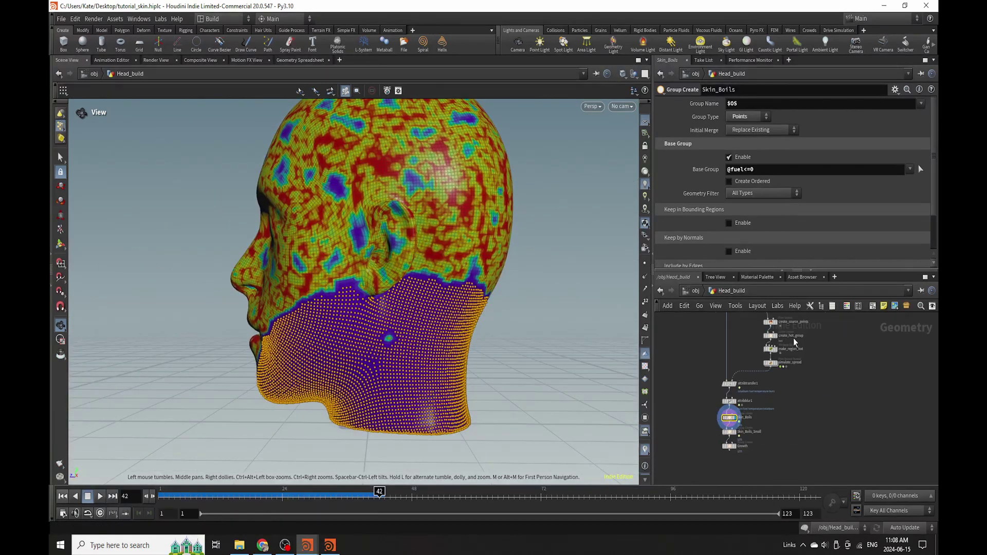
middle_click_drag(794, 338, 707, 411)
left_click(739, 398)
scroll(800, 152, "up", 2)
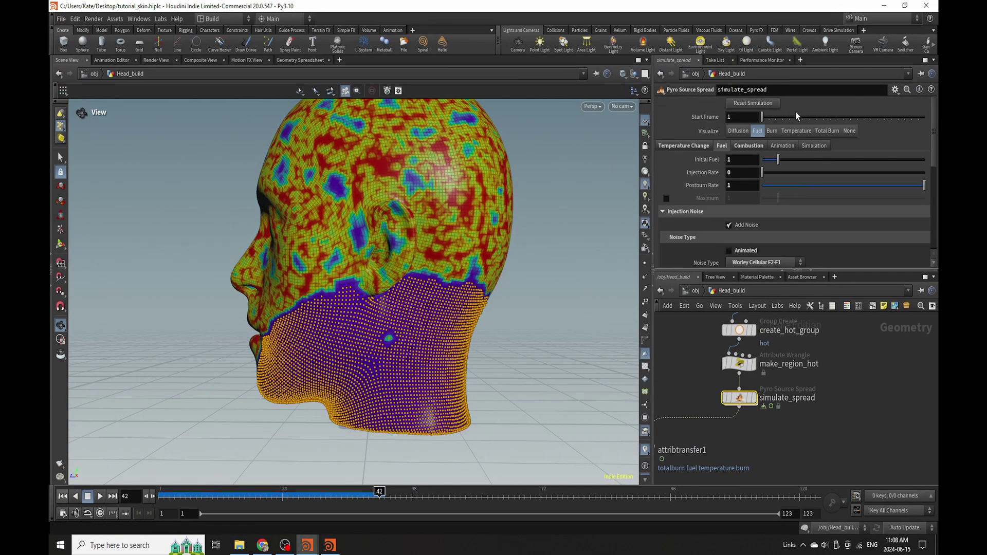
left_click(771, 132)
left_click(796, 132)
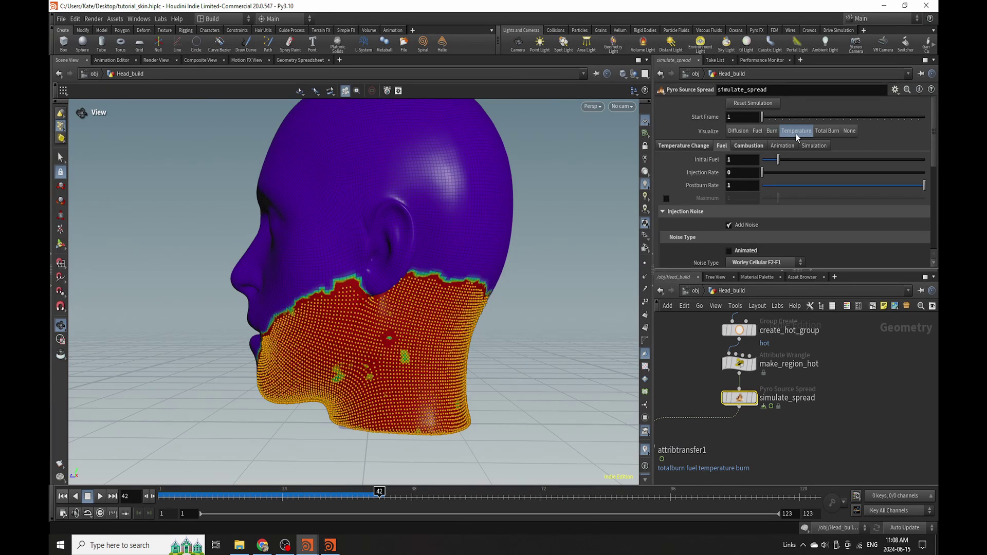
left_click(771, 131)
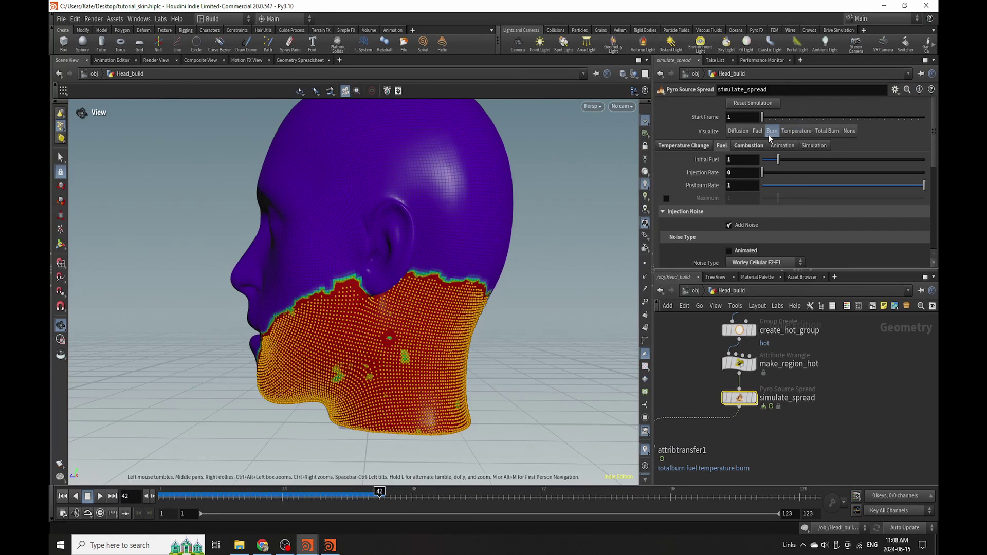
- Display Skin_Boils_Small and open its base group expression to inspect it against the burn pattern
scroll(730, 391, "down", 3)
scroll(714, 431, "up", 5)
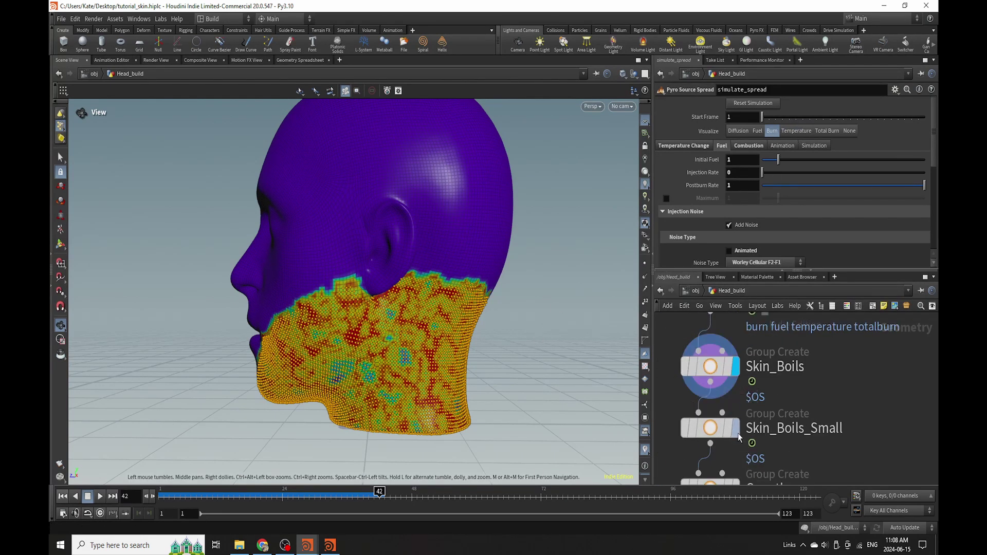
left_click(711, 429)
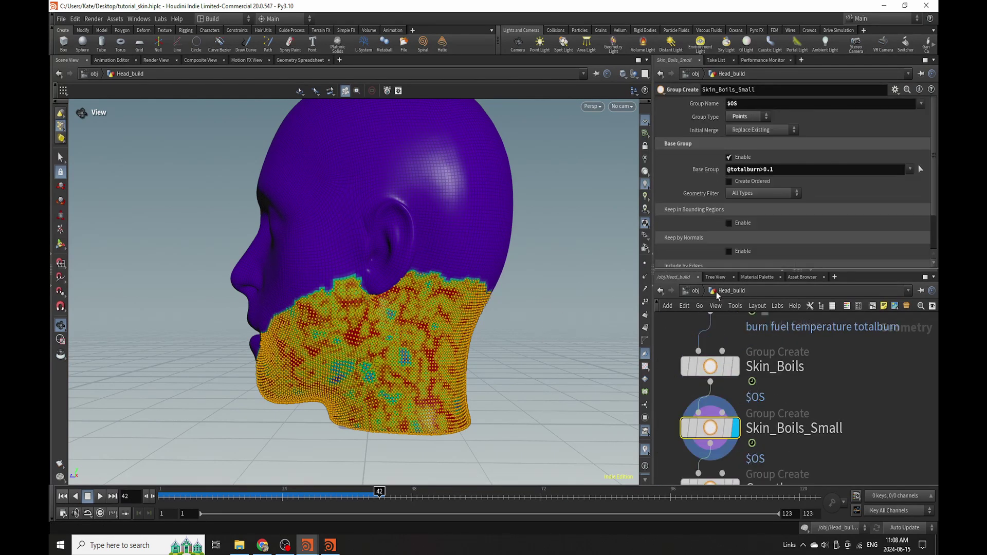
left_click(780, 172)
- Switch simulate_spread's visualization to Total Burn and examine the burned area on the head
scroll(719, 355, "down", 3)
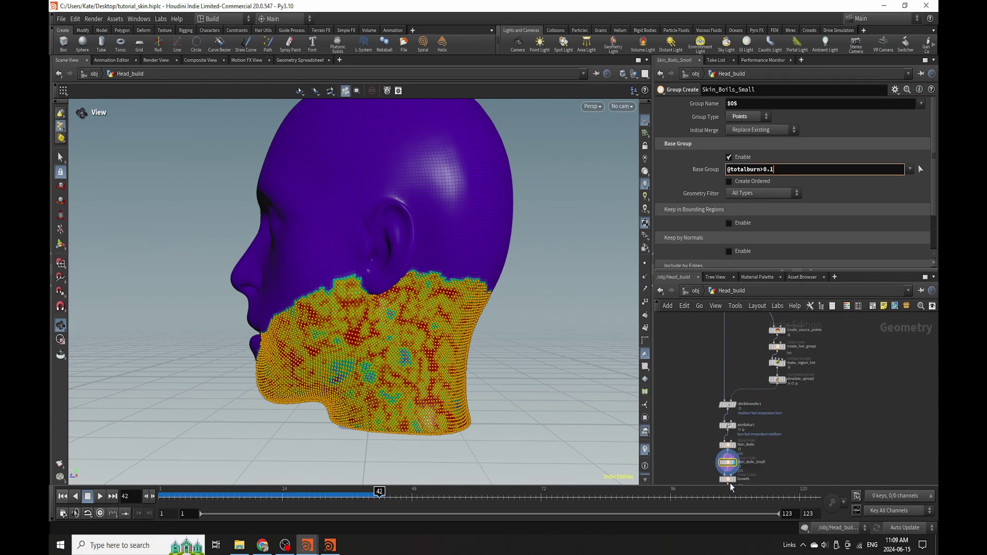
left_click(784, 397)
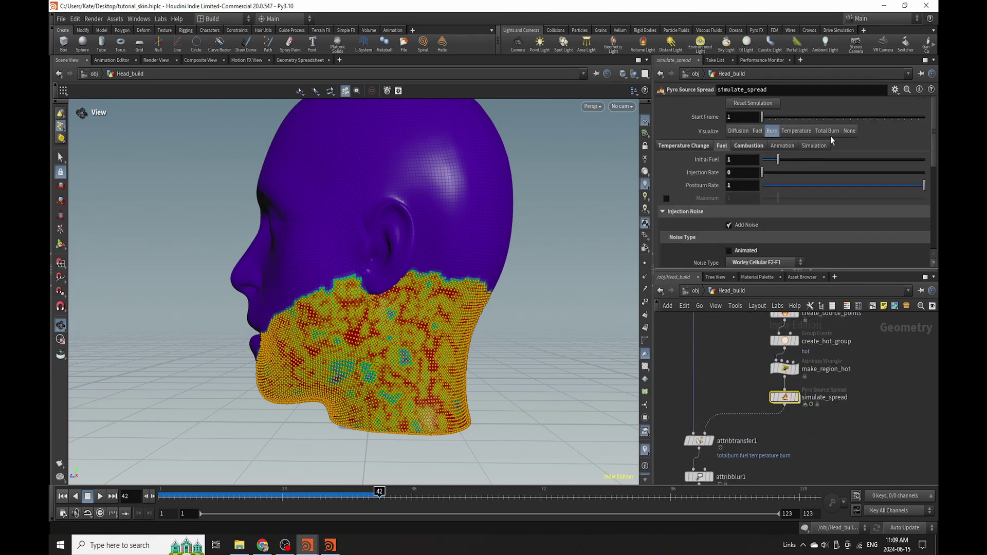
left_click(826, 131)
left_click_drag(452, 303, 632, 340)
- Display and select the Growth group node
scroll(771, 437, "up", 5)
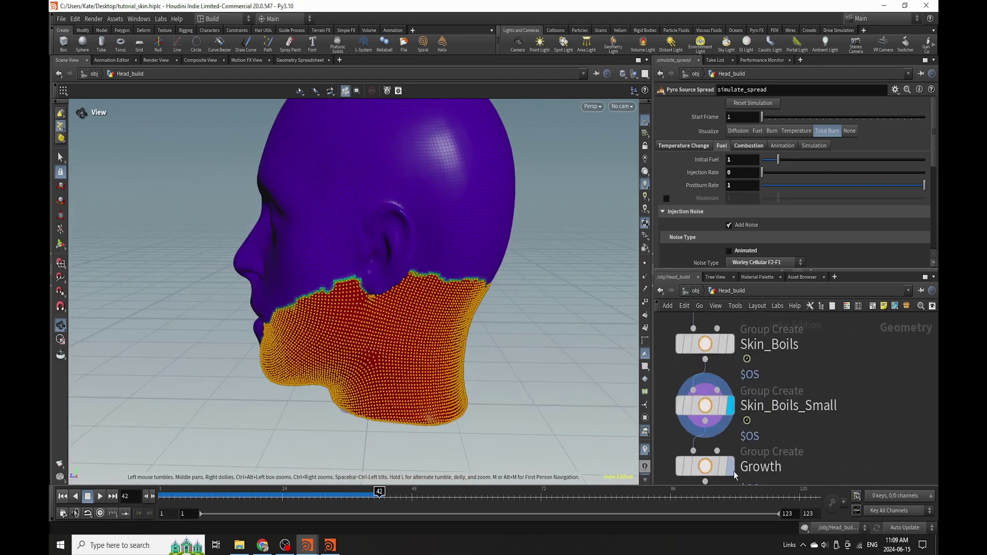
left_click(730, 466)
left_click(722, 468)
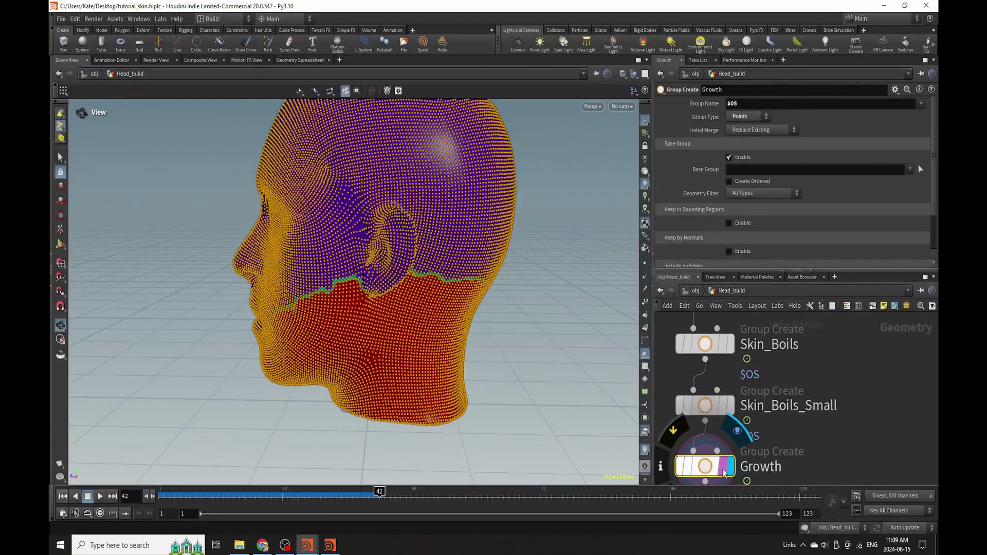
- Set simulate_spread's visualization back to Burn and examine the pattern on the lower head
scroll(720, 437, "down", 3)
scroll(750, 370, "up", 3)
left_click(751, 372)
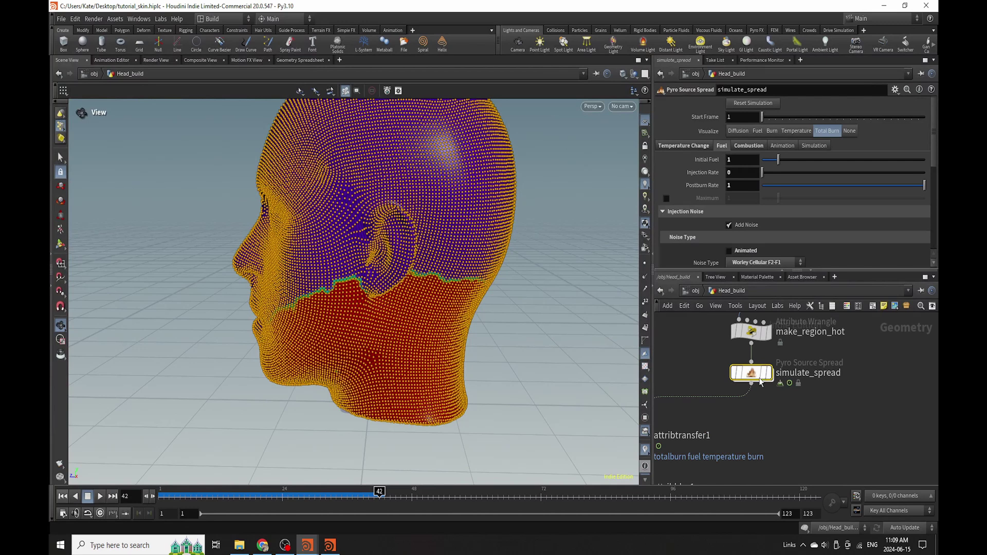
left_click(787, 132)
left_click(771, 131)
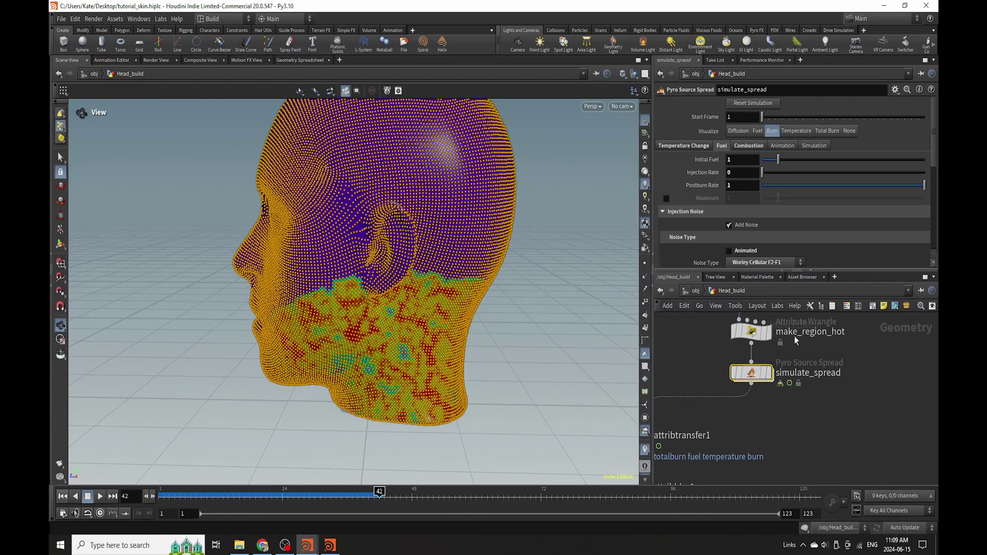
left_click_drag(404, 283, 379, 301)
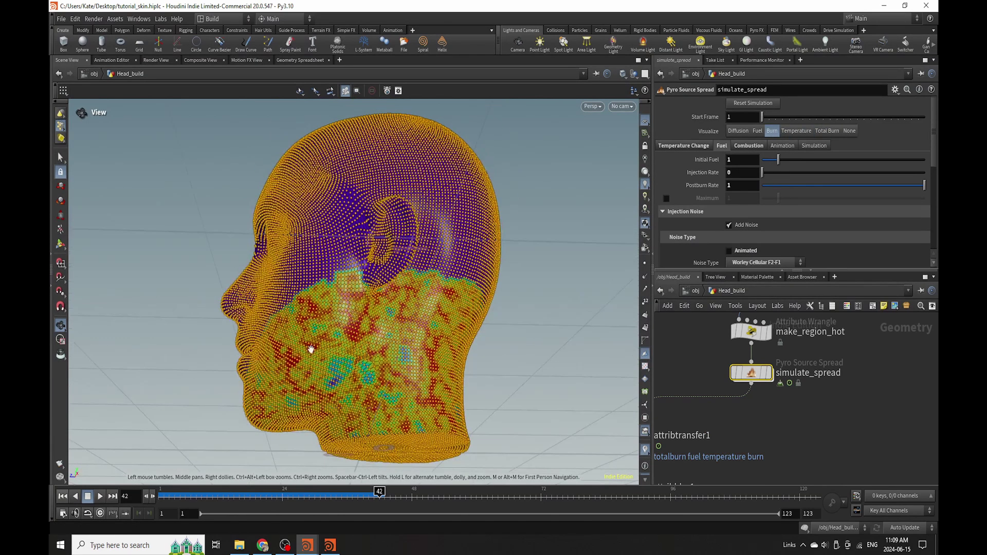
scroll(719, 411, "down", 3)
scroll(725, 432, "up", 4)
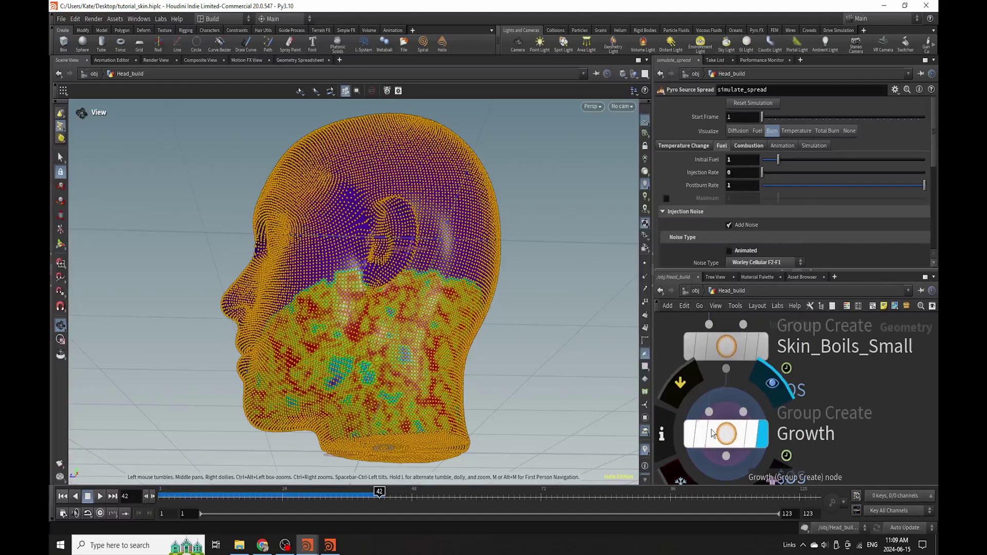
left_click(725, 433)
left_click(760, 169)
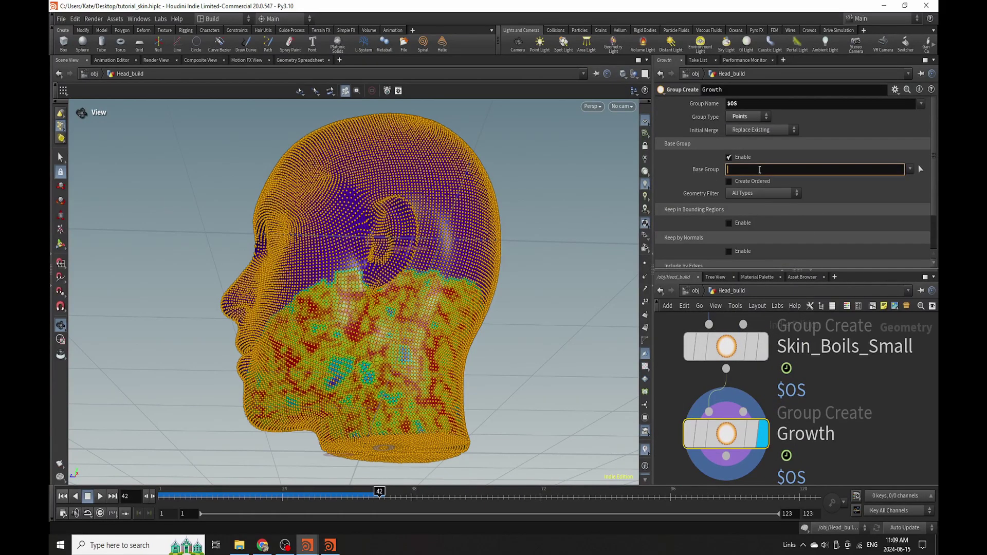
key("ctrl+s")
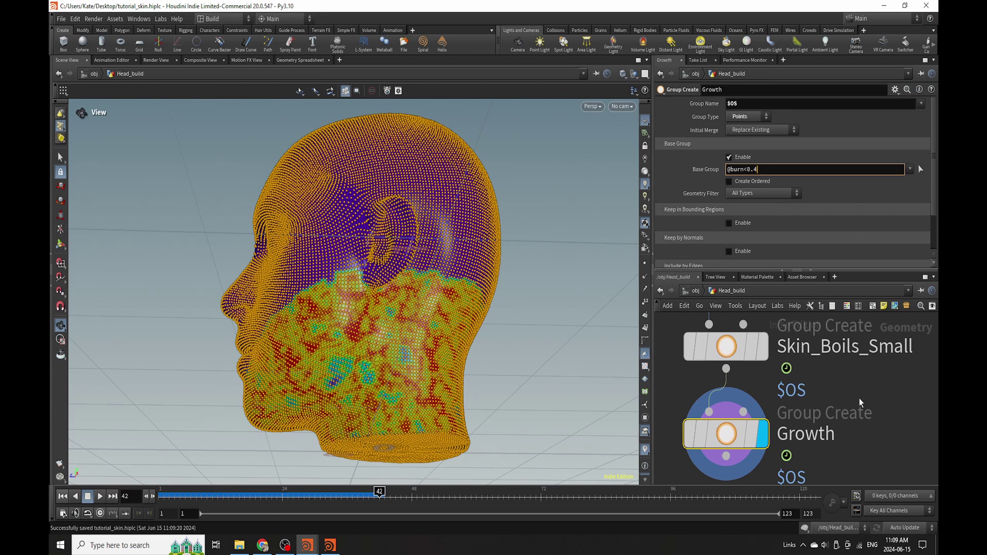
left_click(843, 398)
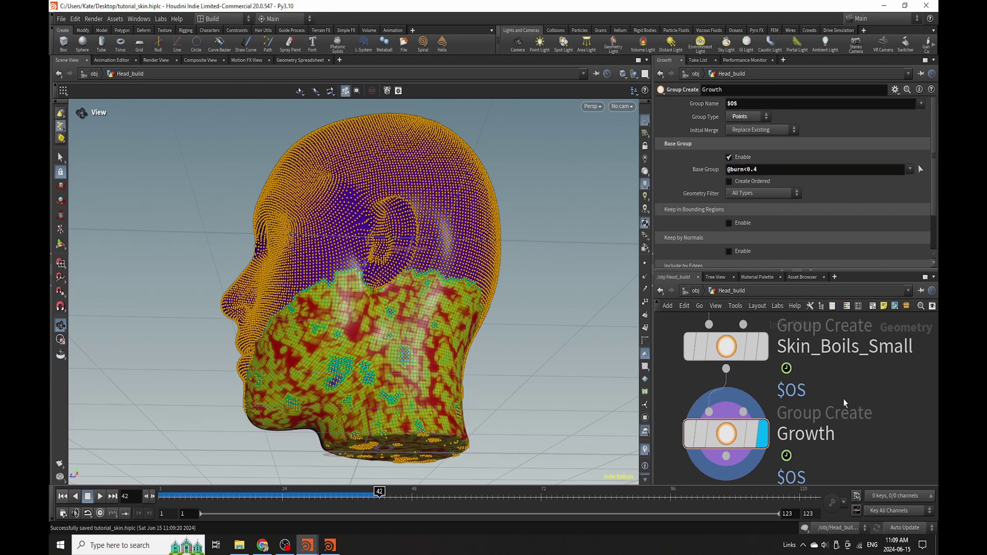
left_click(746, 170)
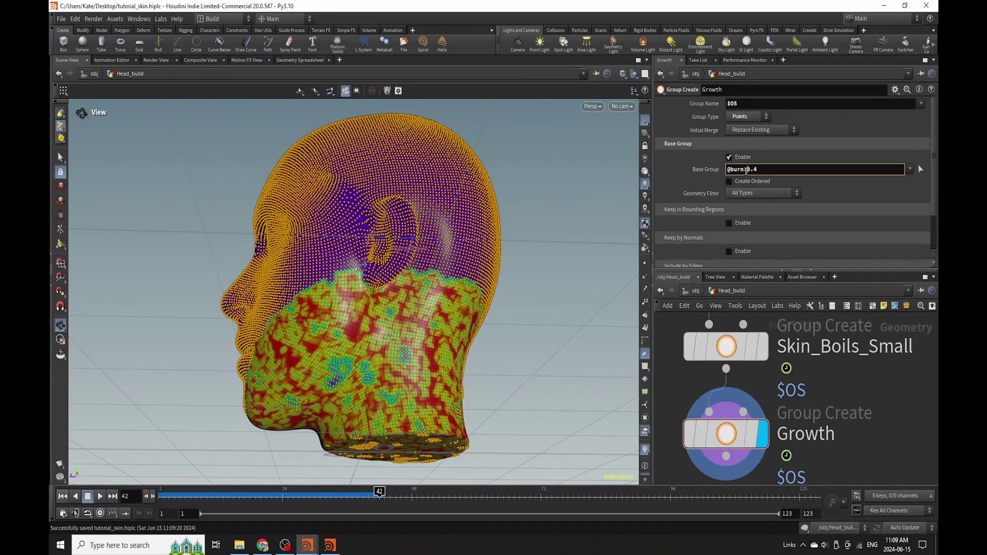
key("Return")
left_click_drag(322, 393, 322, 381)
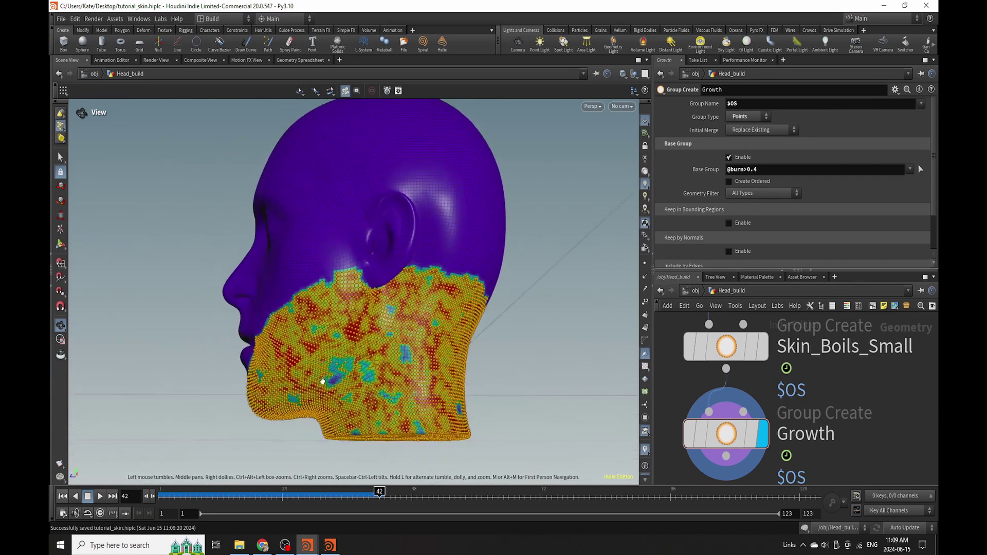
left_click(760, 170)
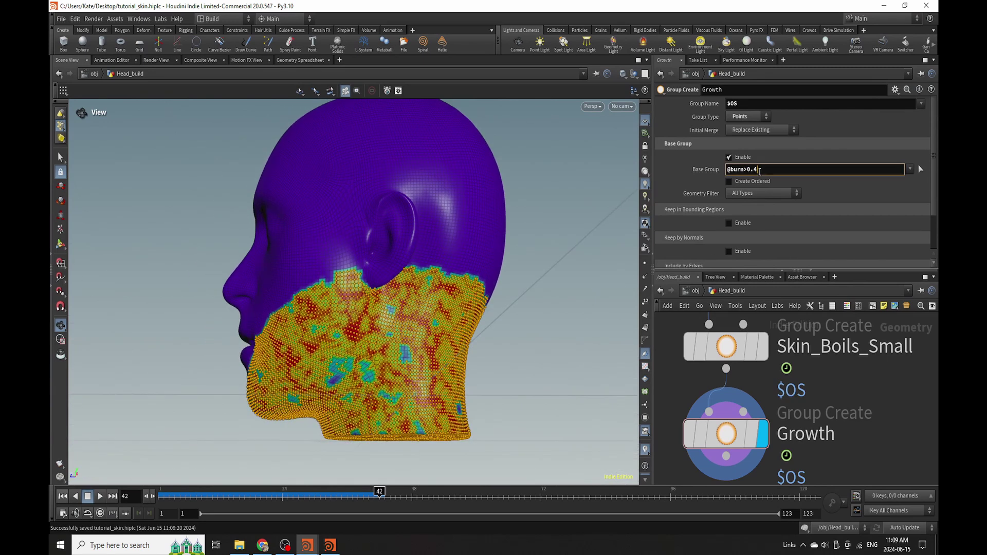
key("Return")
left_click_drag(762, 169, 746, 176)
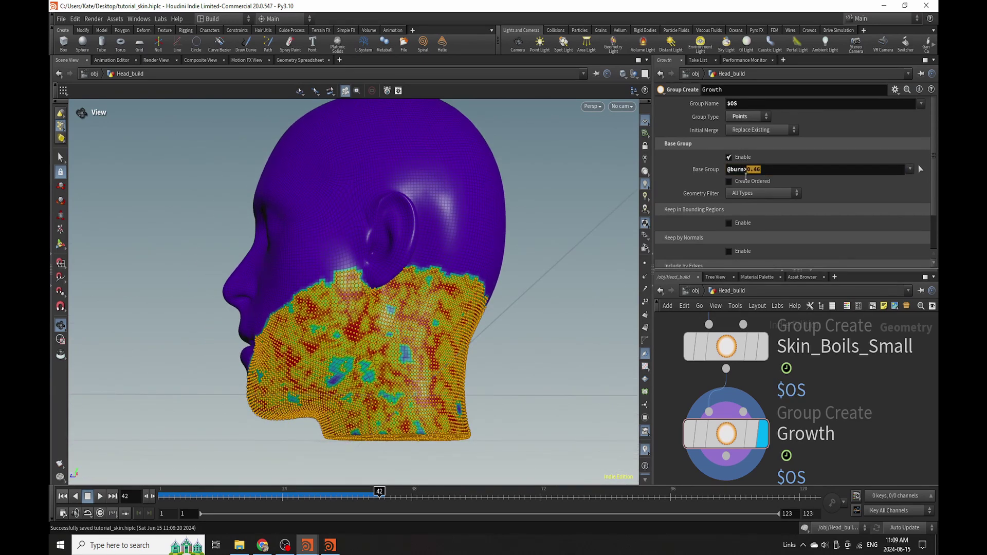
type("7")
key("Return")
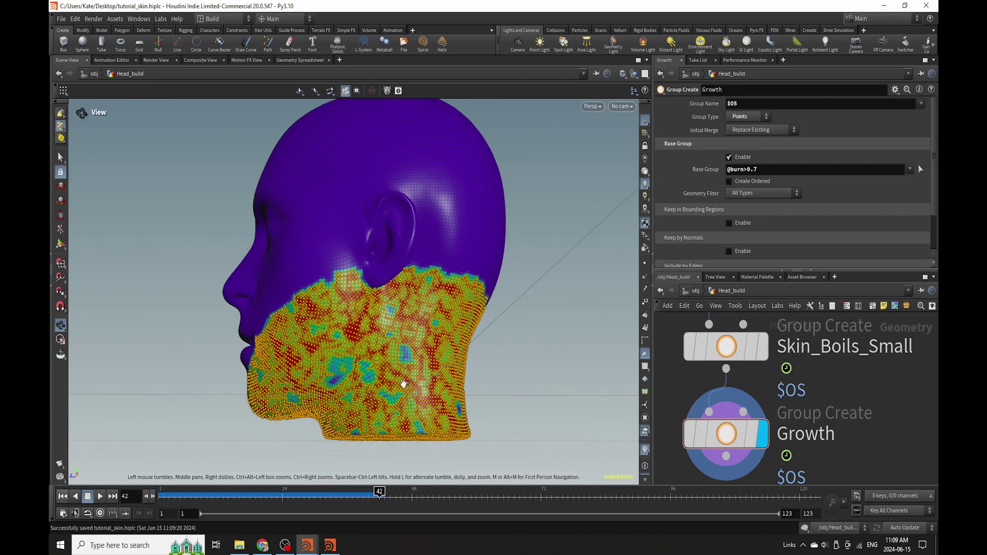
mouse_move(406, 383)
left_mouse_down()
mouse_move(459, 341)
mouse_move(426, 344)
left_mouse_up()
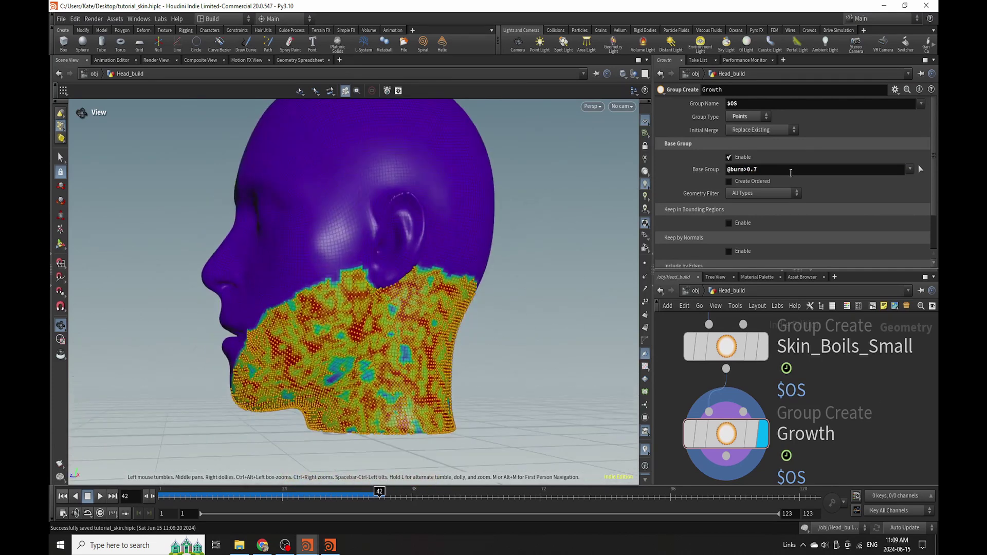
double_click(754, 170)
type("8")
key("Return")
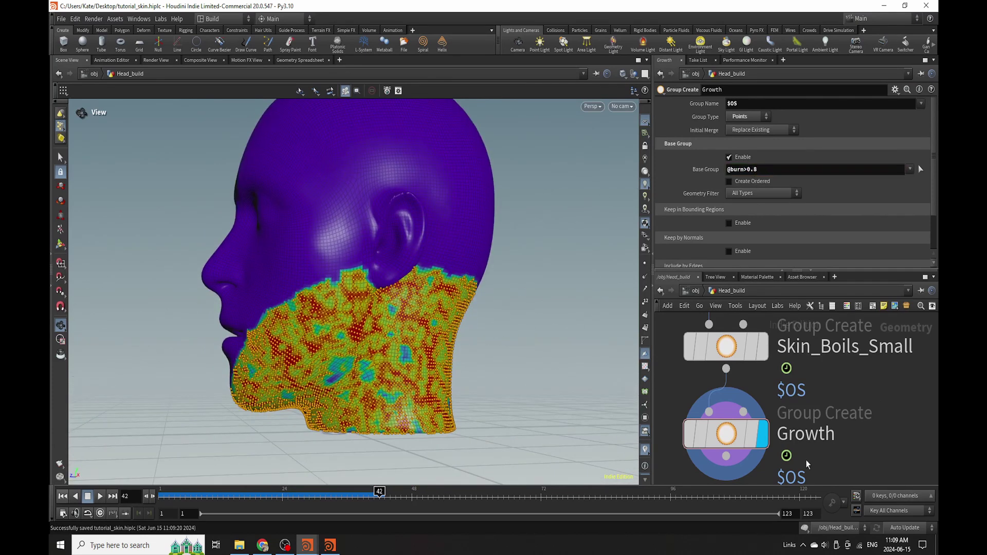
- Add a Null node below Growth and name it set_groups
scroll(804, 437, "down", 3)
key("Tab")
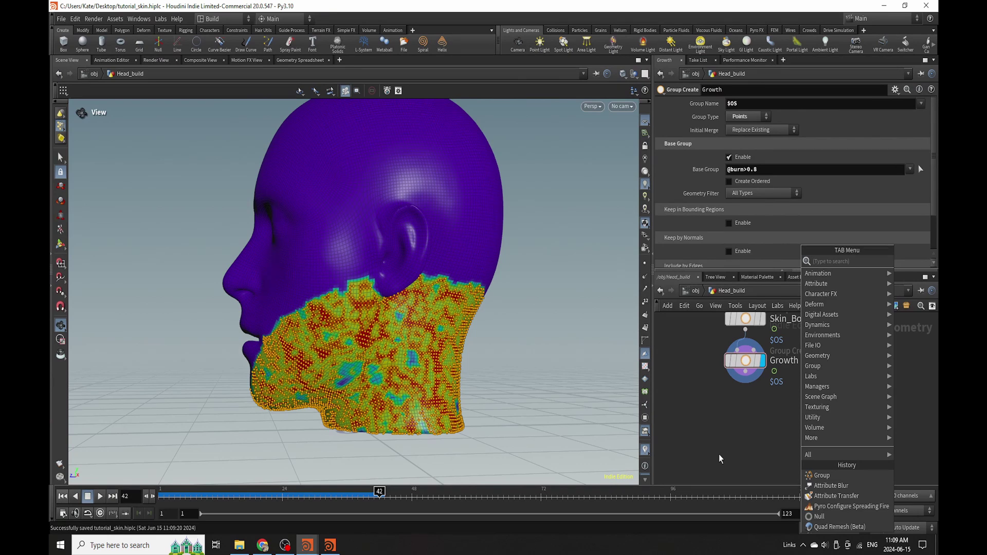
type("null")
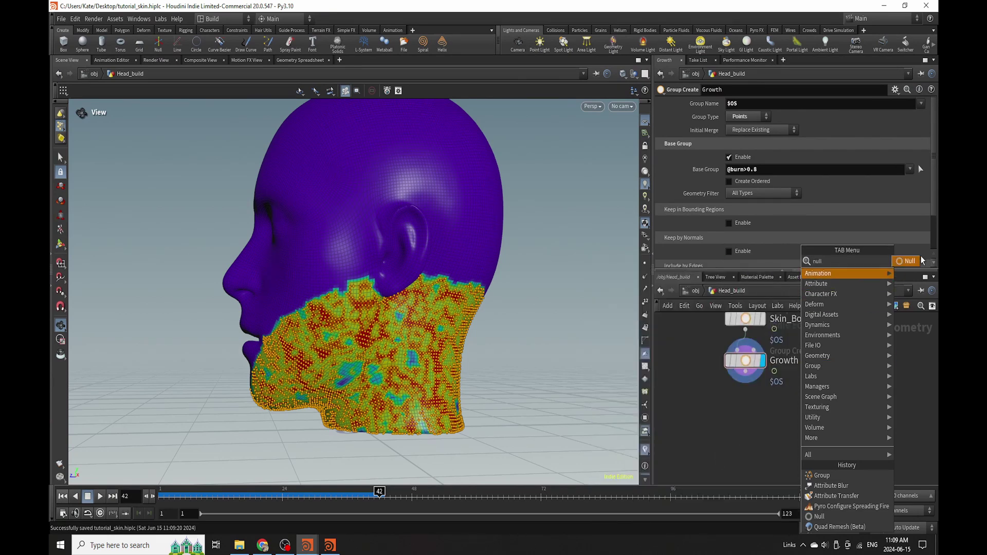
left_click(920, 260)
left_click(747, 411)
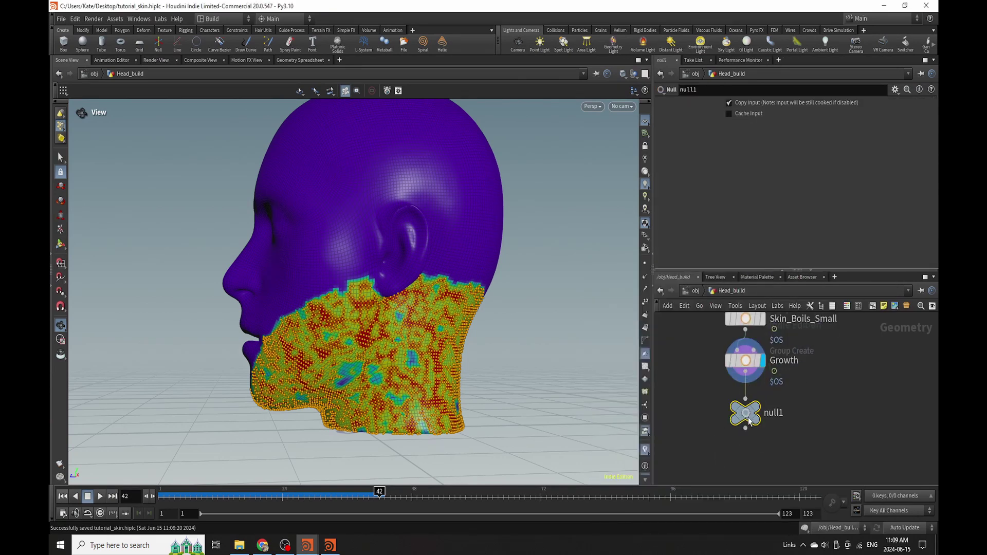
left_click_drag(749, 421, 749, 433)
key("F2")
type("set_groups")
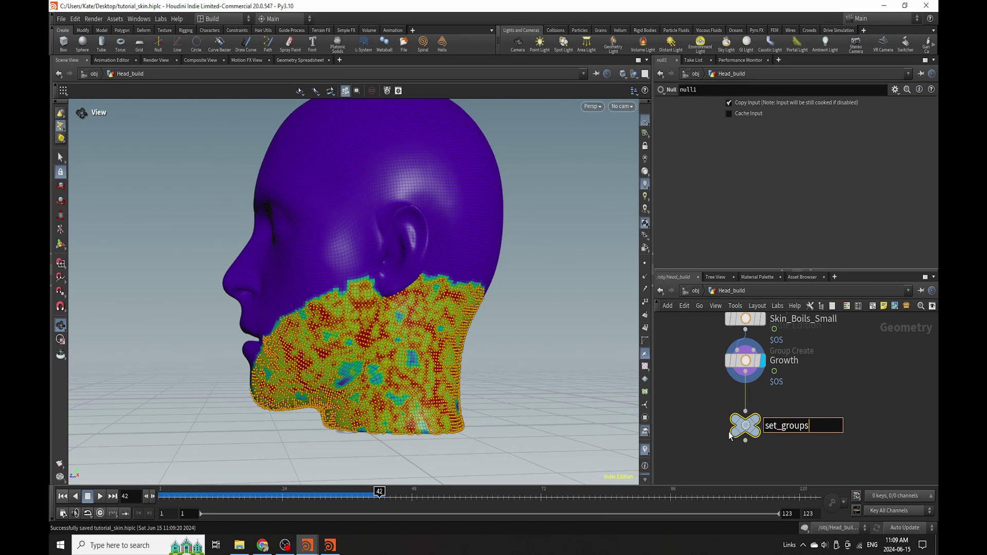
key("Return")
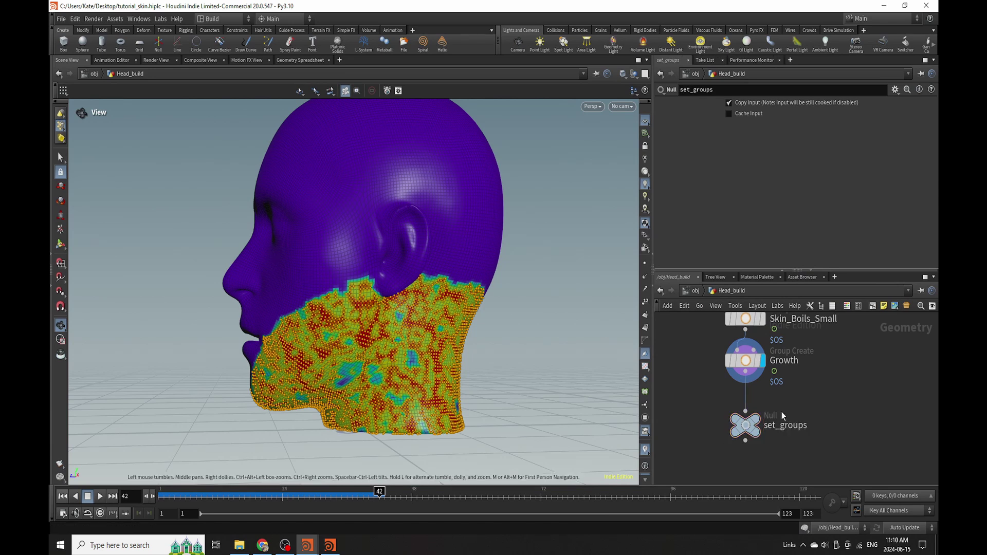
- Insert an Attribute Delete node above set_groups that removes all point attributes with *, and display set_groups
key("Tab")
type("attr")
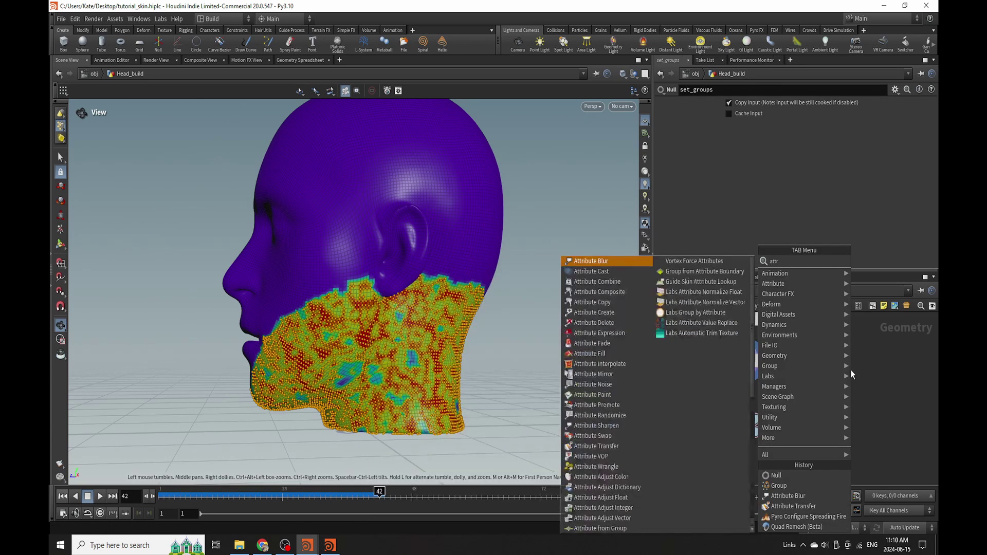
left_click(609, 323)
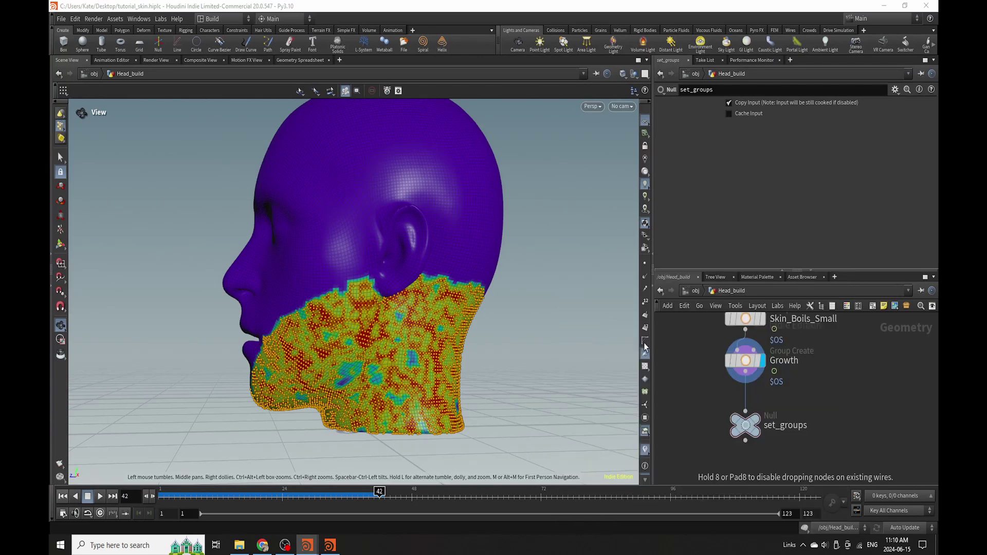
left_click(748, 389)
left_click(905, 124)
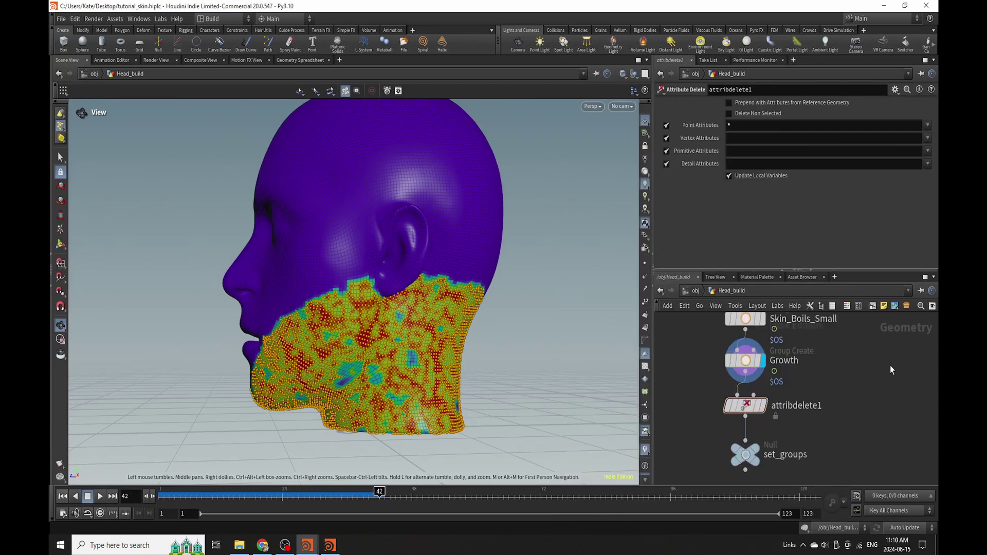
left_click(760, 454)
left_click(745, 454)
- Make room above set_groups and insert a File Cache node between it and the Attribute Delete node
scroll(726, 395, "down", 2)
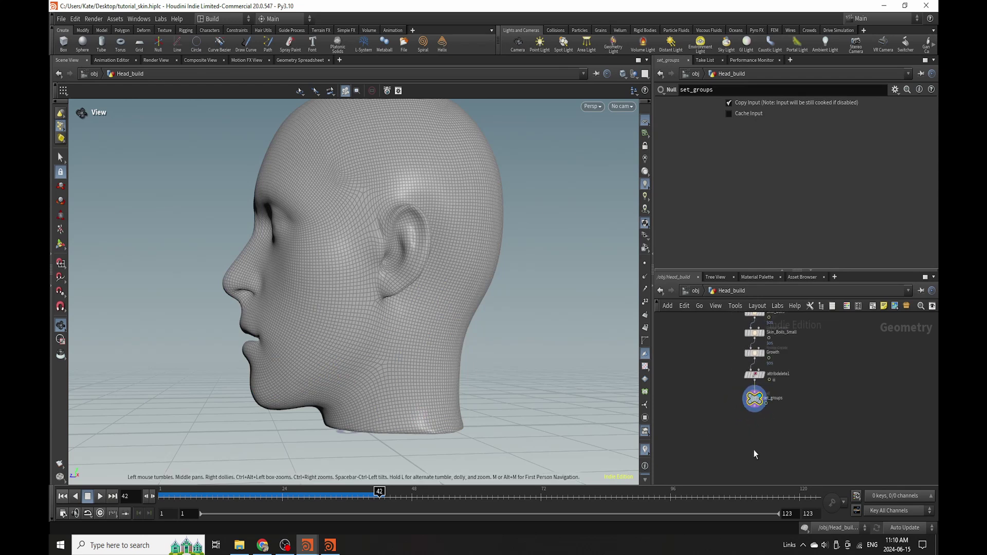
scroll(668, 411, "up", 2)
middle_click_drag(641, 448, 736, 409)
left_click_drag(780, 360, 781, 404)
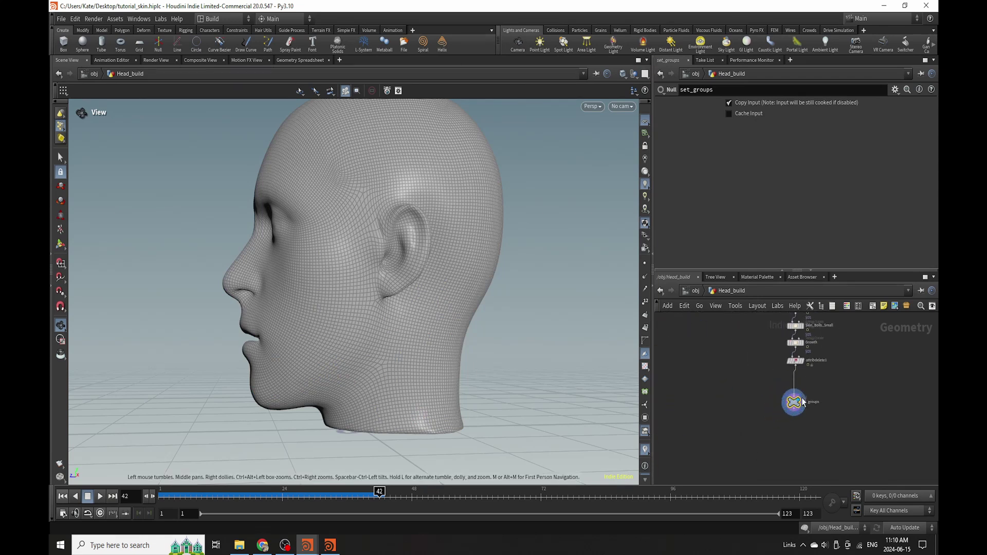
key("h")
key("Tab")
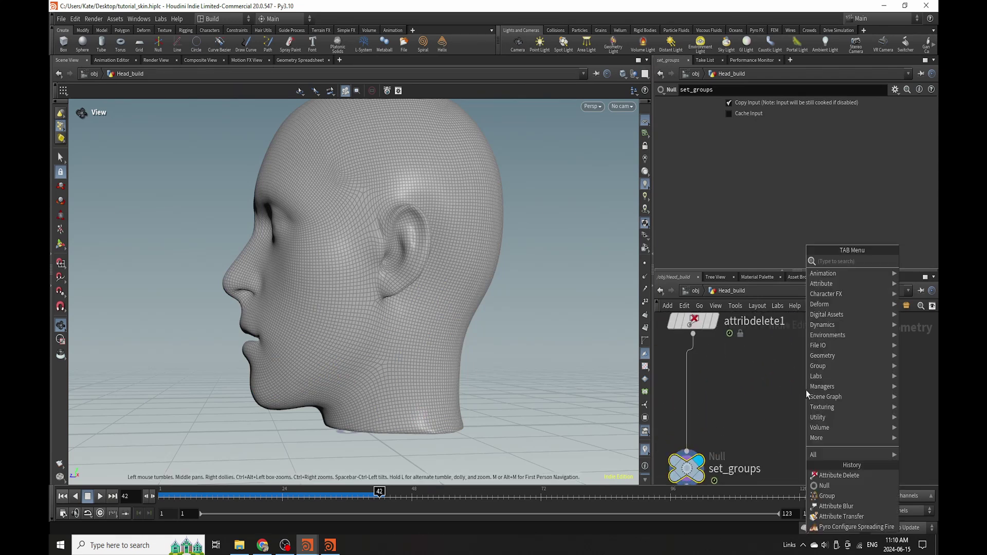
type("file")
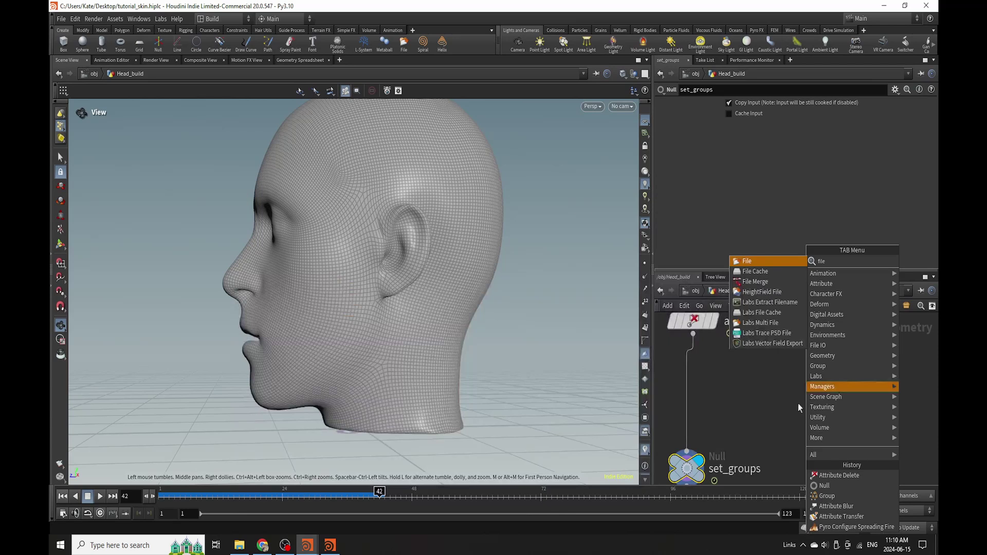
left_click(756, 271)
left_click(695, 366)
- Save the scene and rename the File Cache node base_mesh_set
double_click(725, 373)
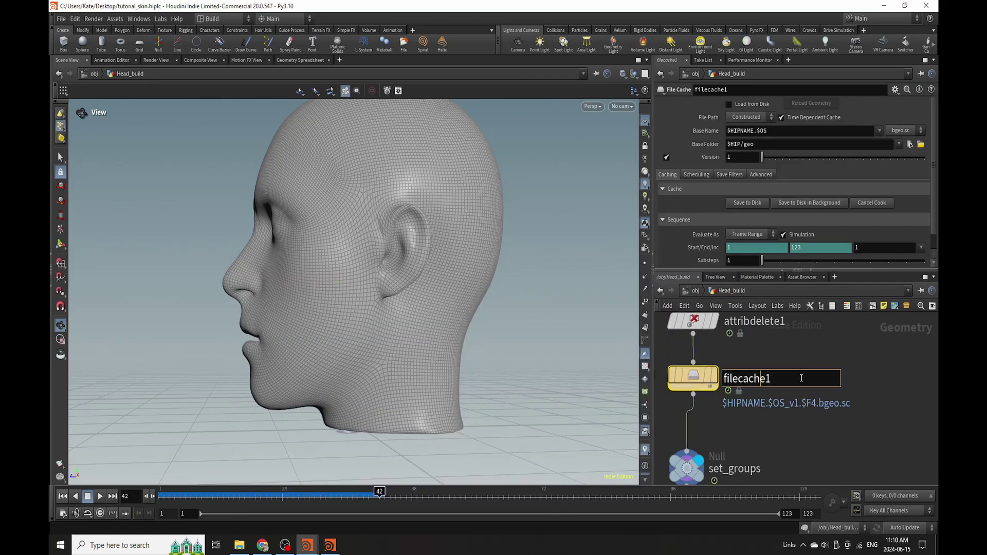
key("ctrl+s")
type("base_mes")
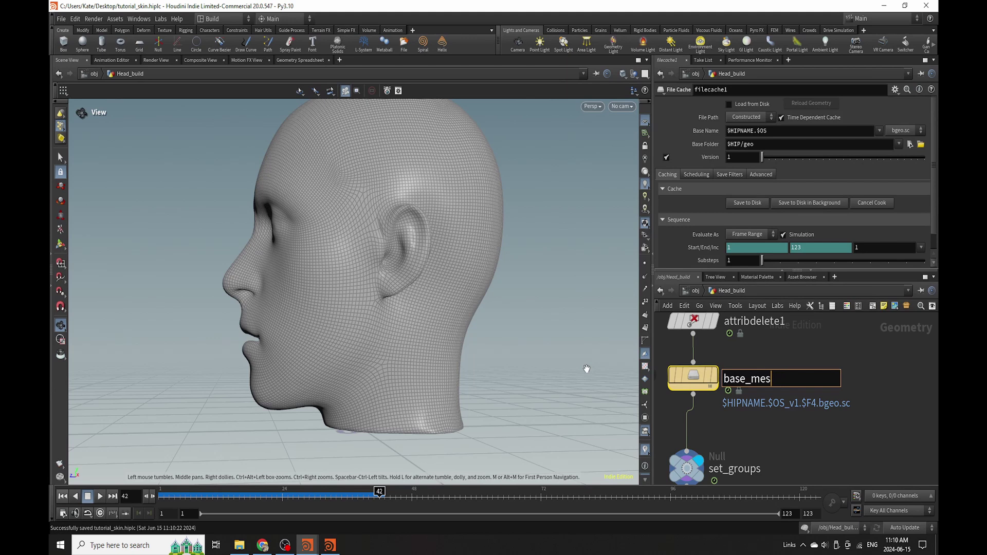
type("h_set")
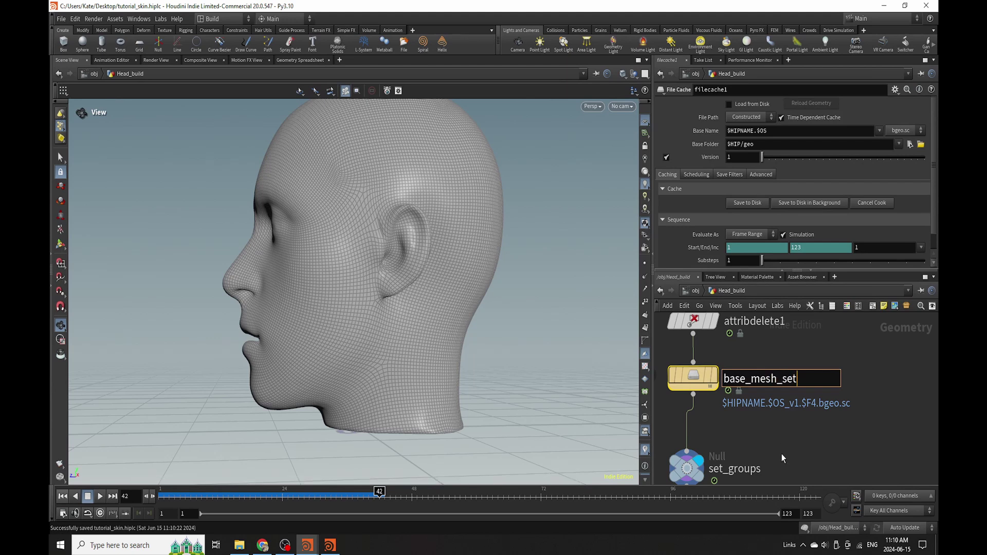
key("Return")
- Scrub the timeline to frame 40 to check the cached head mesh
scroll(712, 390, "down", 2)
left_click_drag(712, 390, 713, 441)
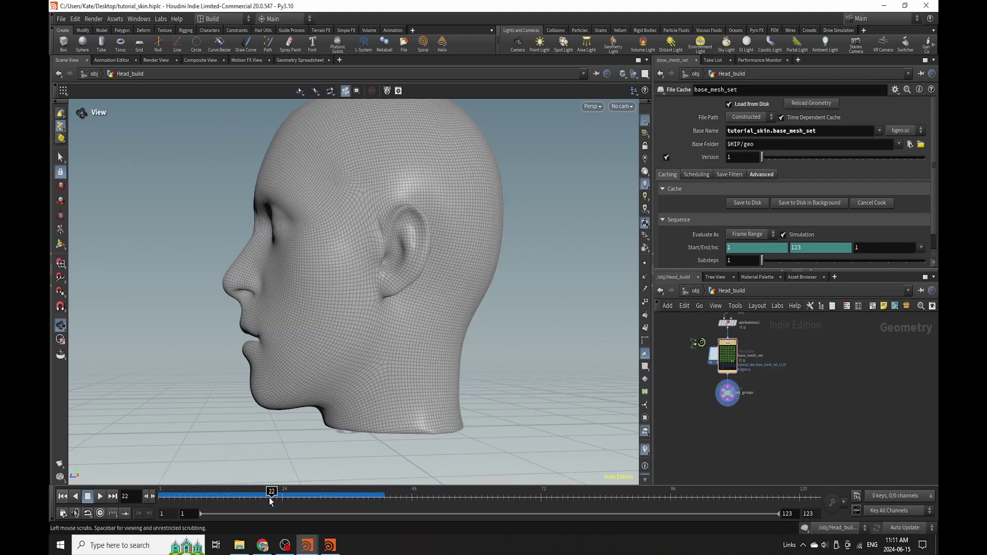
left_click_drag(271, 495, 328, 510)
- Save the scene, and wire and display a Blast node below set_groups
scroll(733, 421, "up", 5)
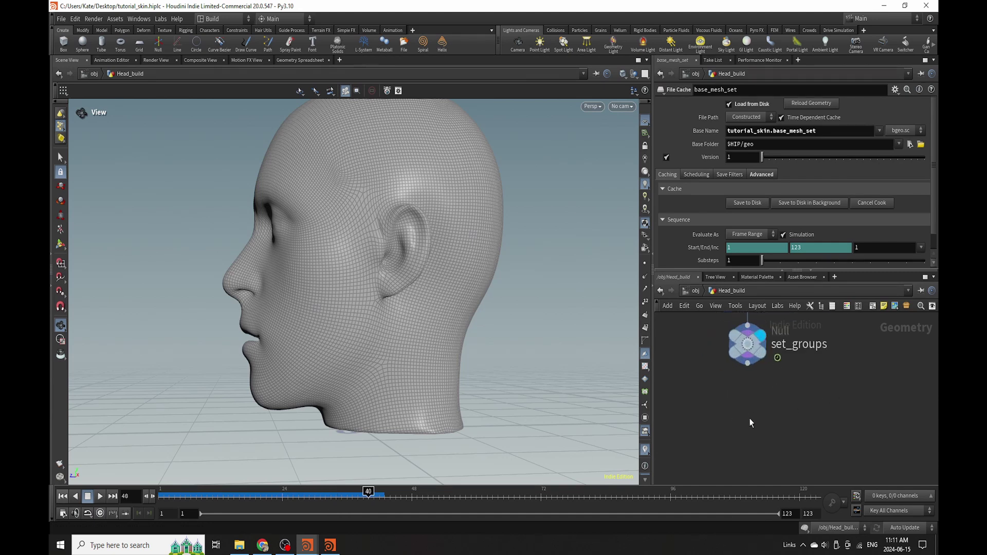
key("Tab")
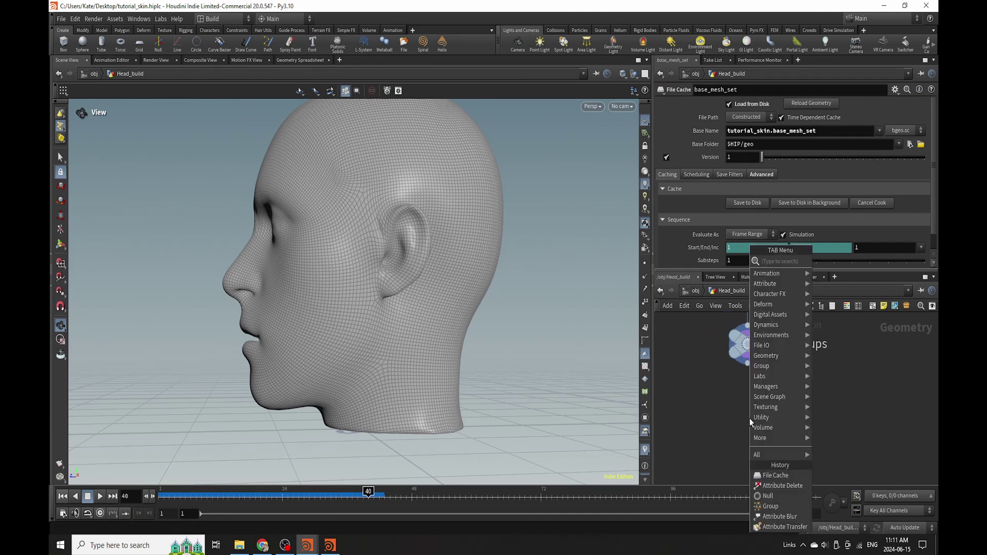
key("ctrl+s")
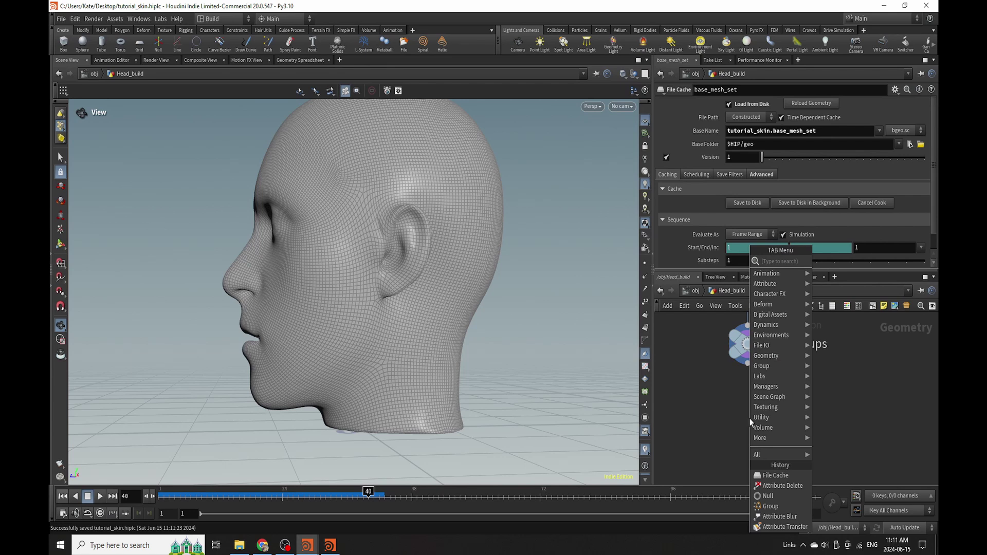
type("blas")
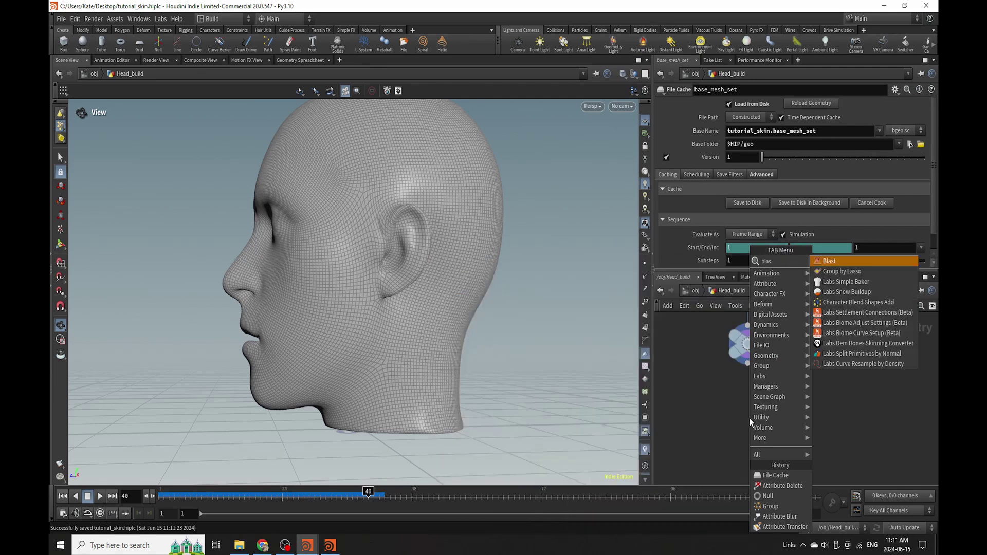
type("t")
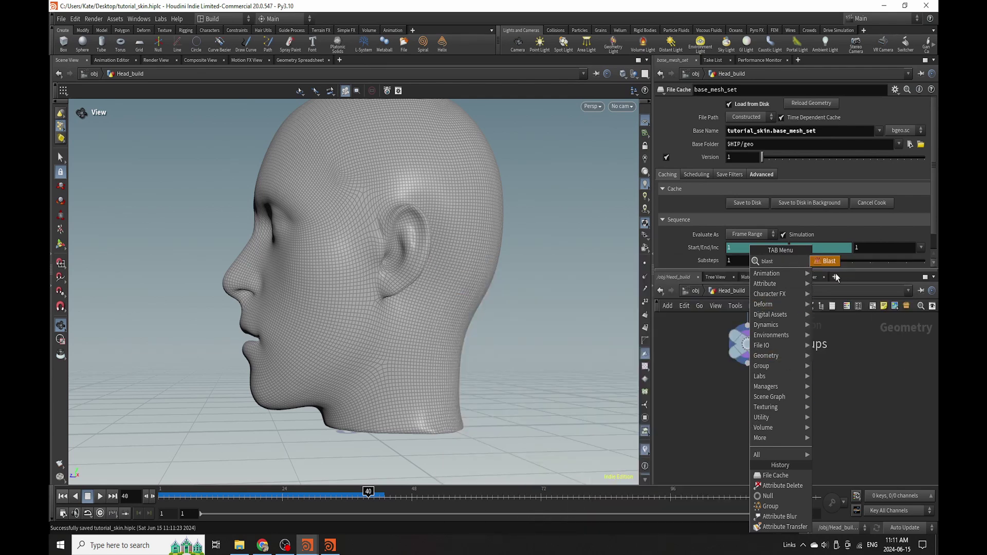
left_click(825, 261)
left_click(790, 422)
left_click_drag(748, 365, 815, 427)
- Try Skin_Boils as the Blast node's group and add Skin_Boils_Small to it
left_click(915, 104)
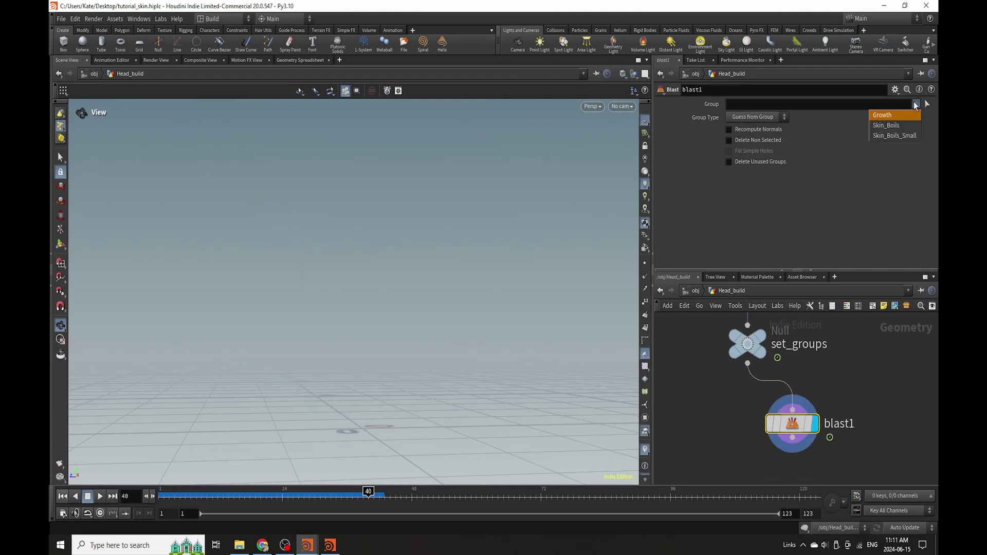
left_click(913, 127)
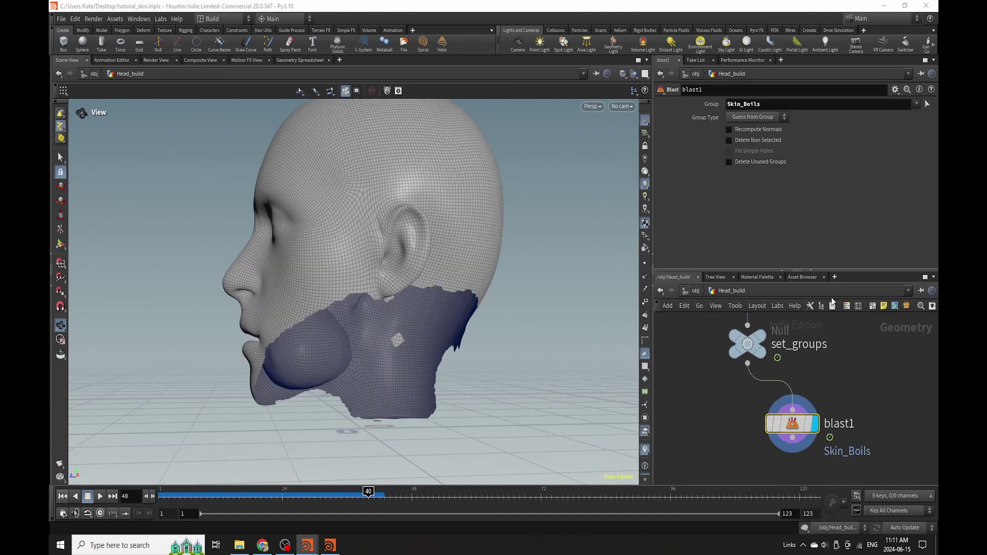
left_click(916, 104)
left_click(914, 138)
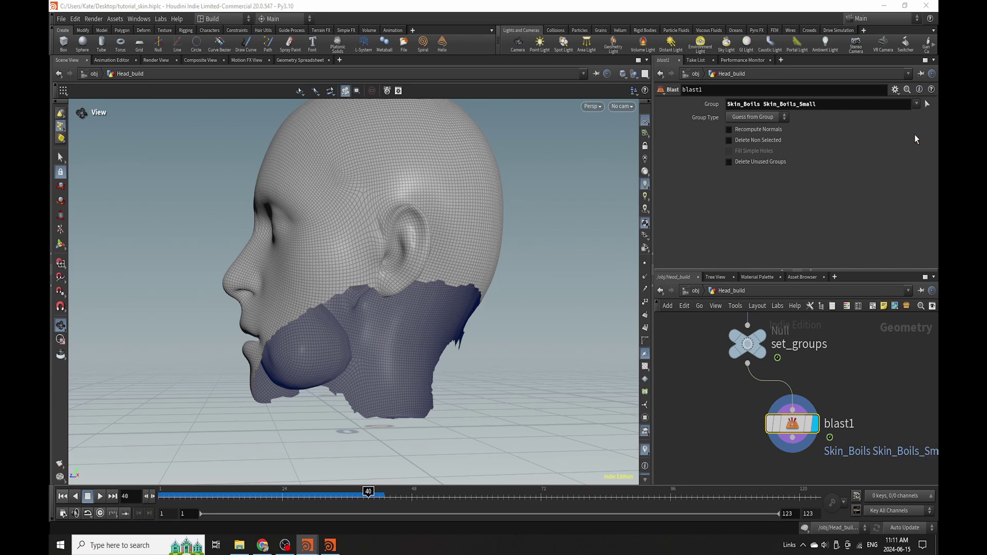
- Remove Skin_Boils from the Blast group, leaving only Skin_Boils_Small to check
left_click(762, 103)
key("BackSpace")
key("BackSpace")
key("BackSpace")
key("BackSpace")
key("BackSpace")
key("BackSpace")
key("BackSpace")
key("BackSpace")
key("BackSpace")
key("BackSpace")
key("Delete")
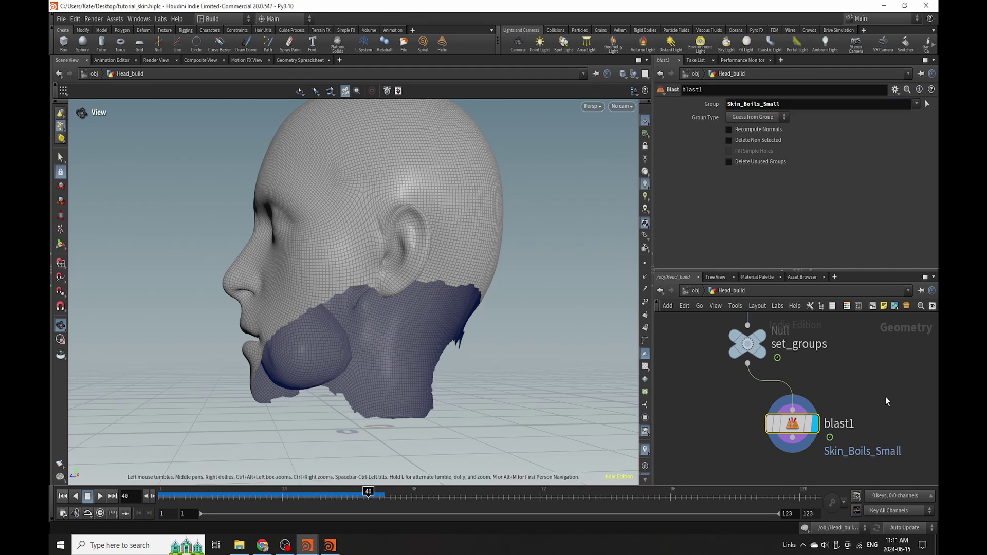
key("Return")
- Replace the Blast node's group with Growth and inspect the holes cut in the jaw and neck
double_click(831, 108)
key("BackSpace")
key("Return")
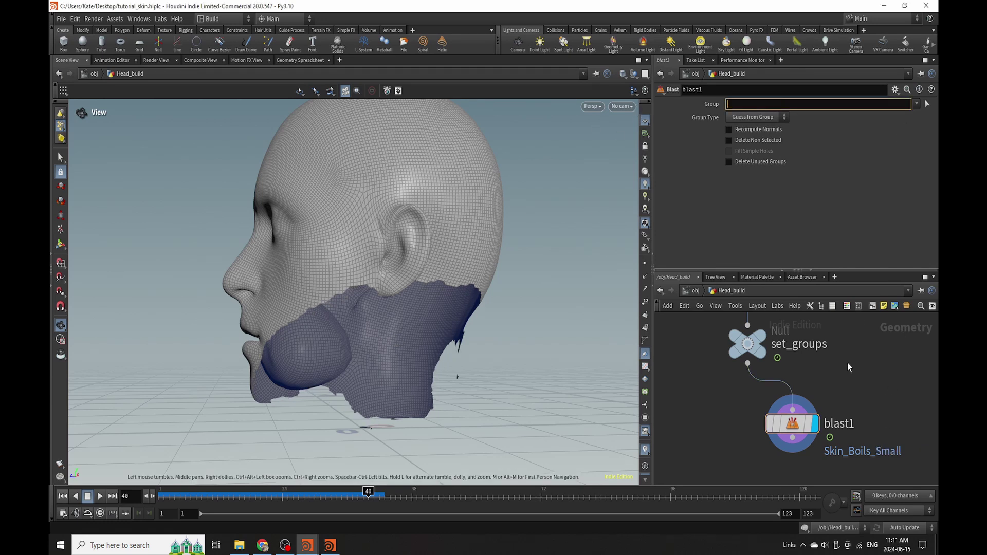
left_click(916, 104)
left_click(894, 119)
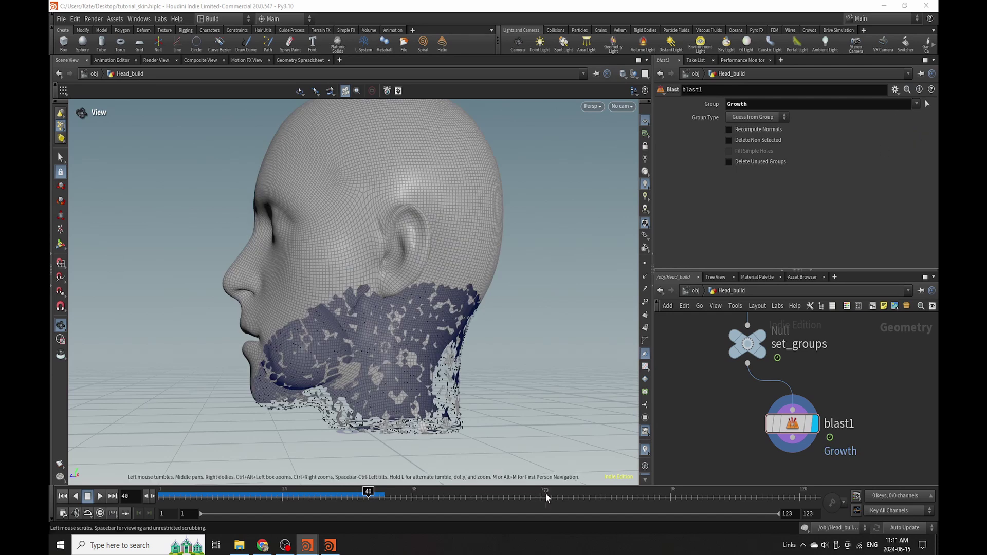
left_click_drag(394, 365, 447, 373)
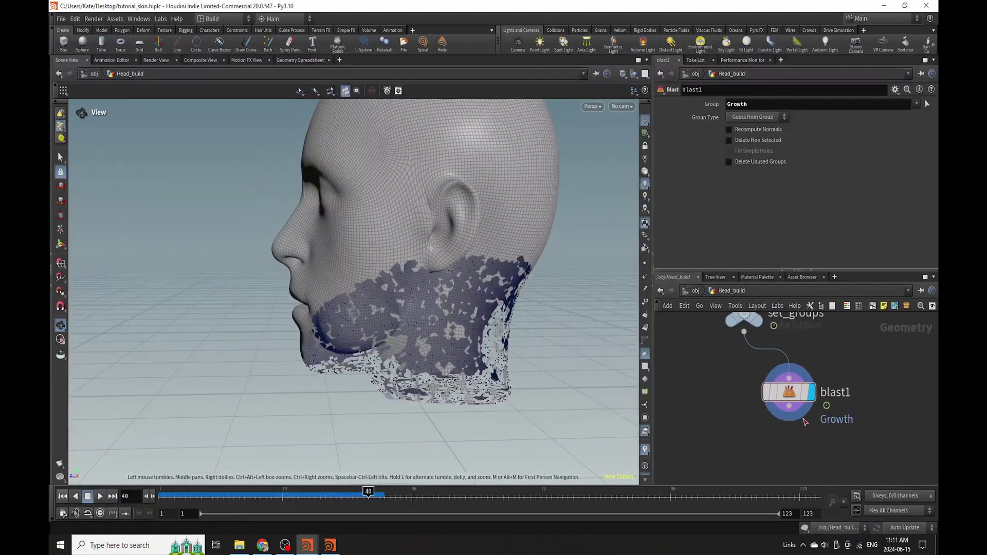
- Wire and display an Add node below blast1, and enable Delete Non Selected on blast1 to keep only Growth
scroll(804, 432, "down", 2)
scroll(803, 454, "up", 4)
key("Tab")
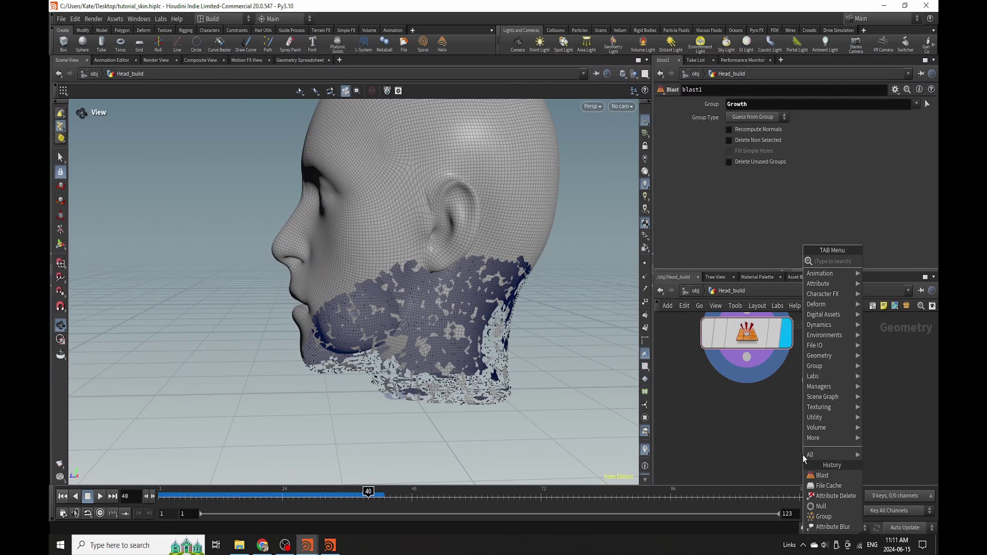
type("add")
key("Return")
left_click(746, 414)
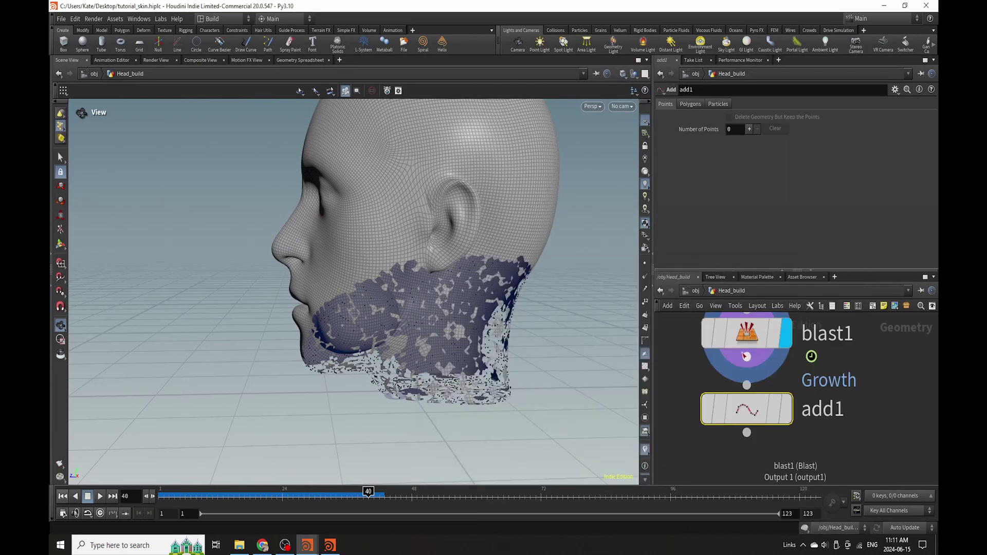
left_click(785, 409)
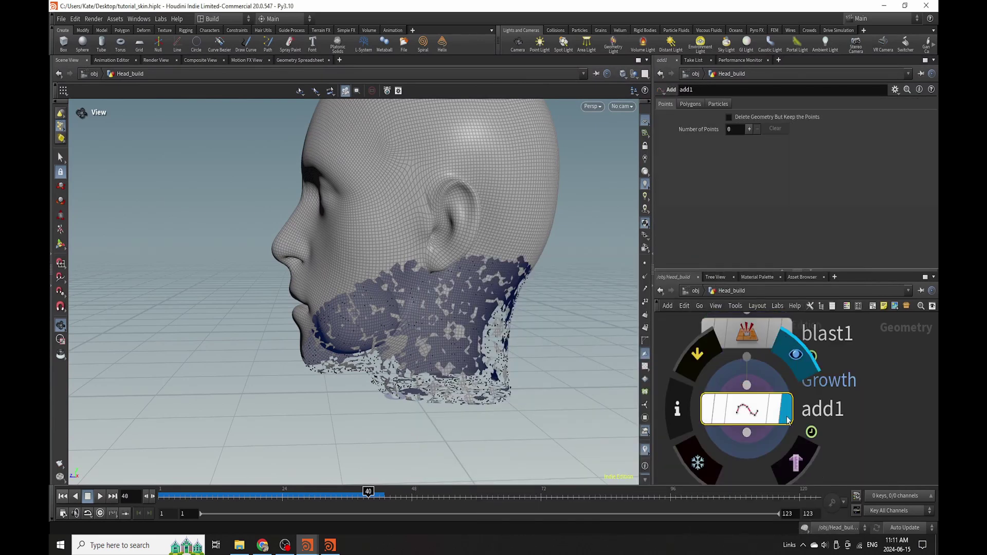
left_click(691, 104)
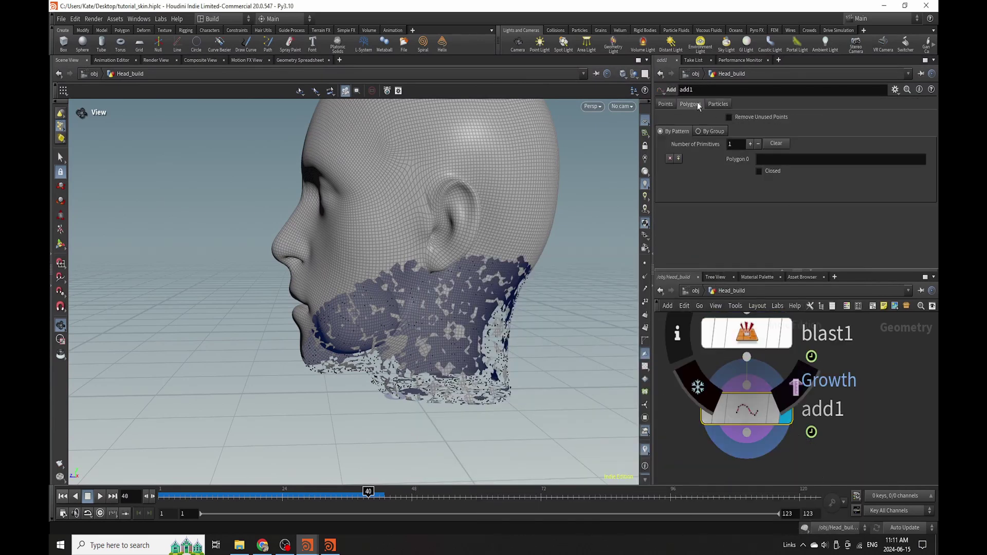
left_click(754, 336)
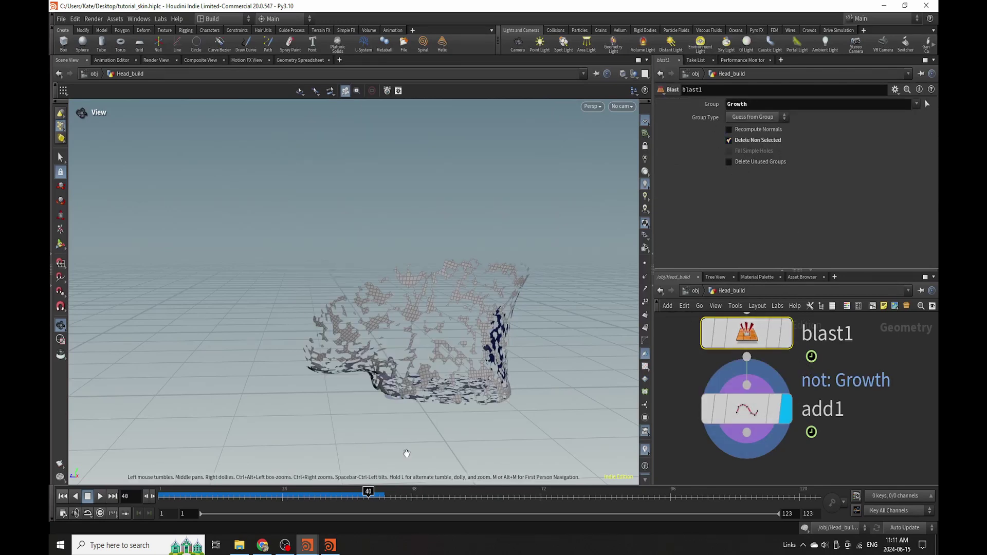
- Wire and display a Divide node below add1, and enable Compute Dual on it
scroll(764, 383, "down", 3)
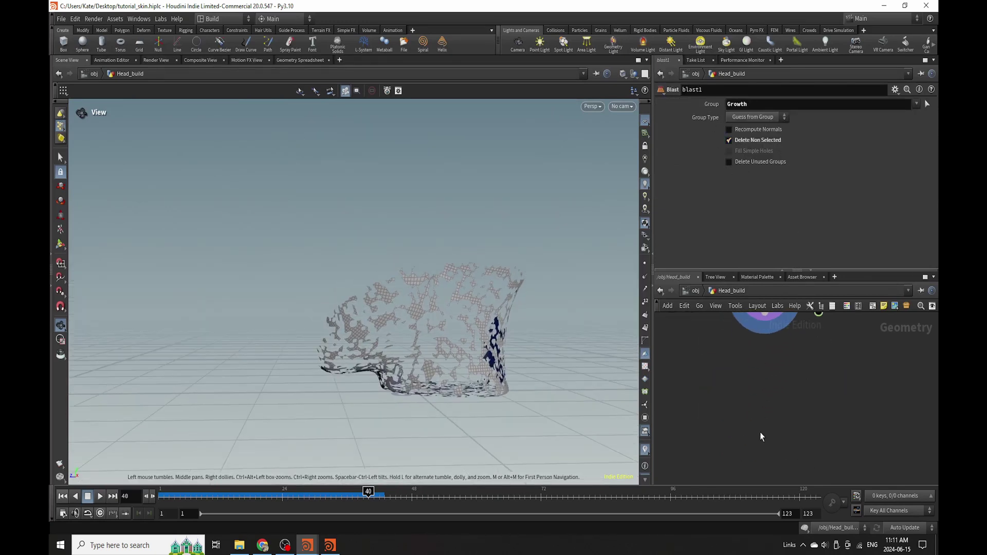
key("Tab")
type("divide")
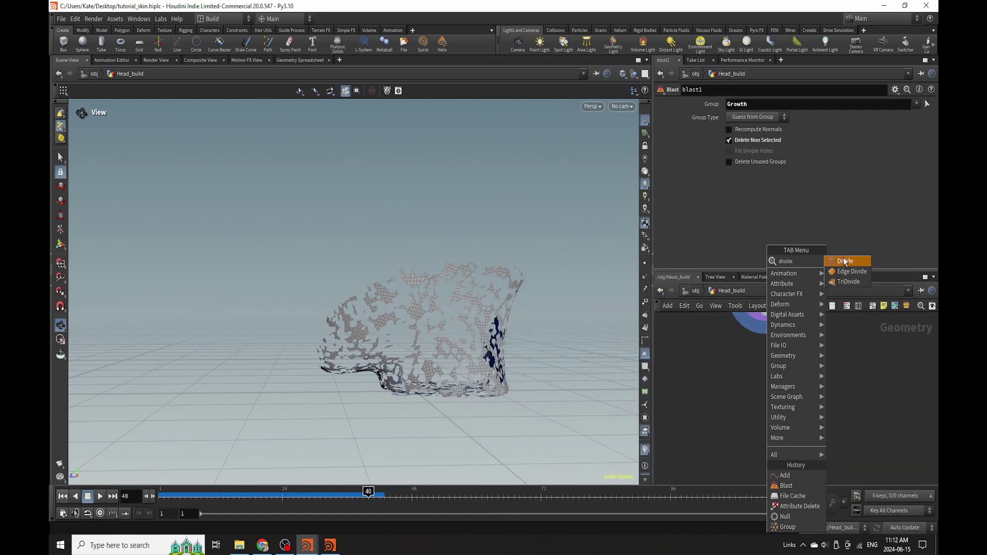
key("Return")
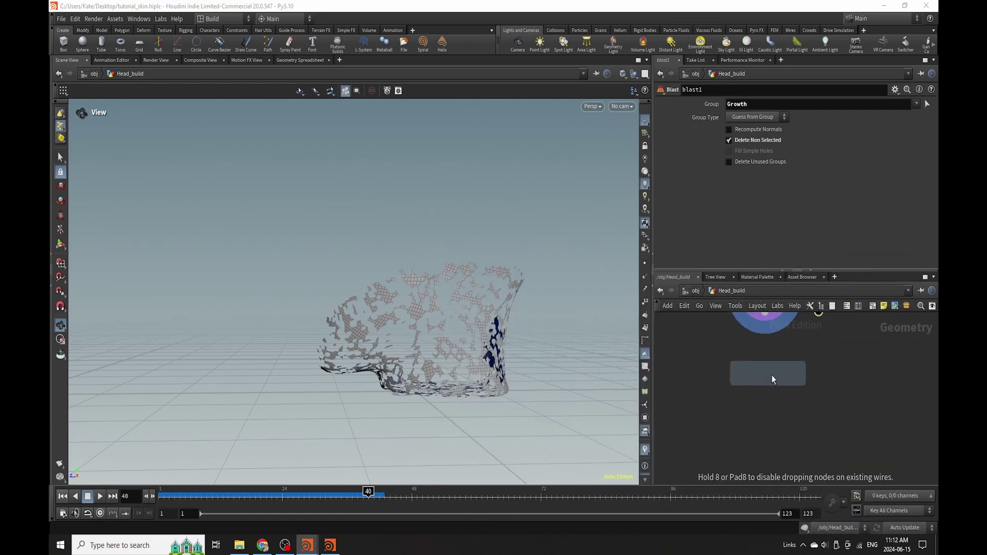
left_click(771, 374)
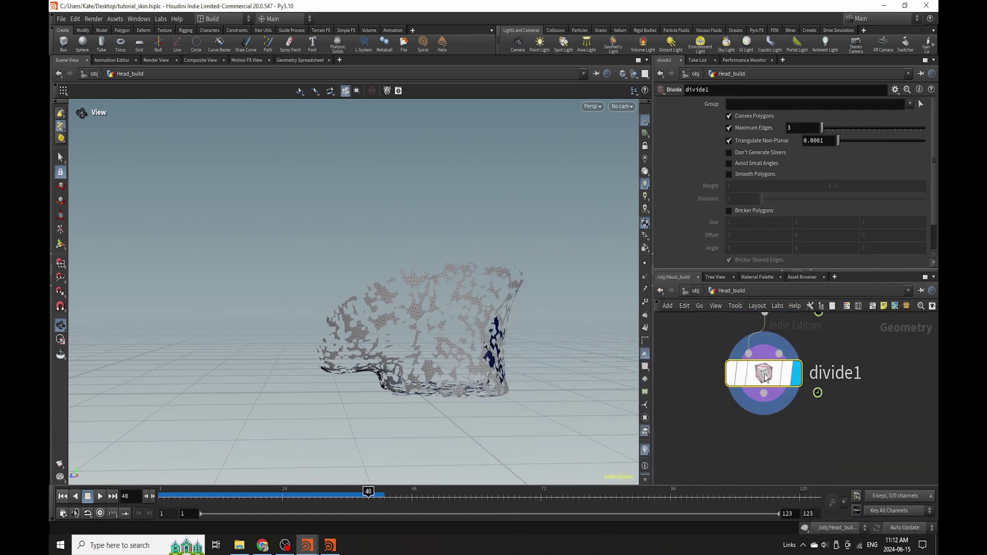
scroll(727, 211, "down", 2)
left_click(728, 250)
left_click_drag(596, 256, 469, 308)
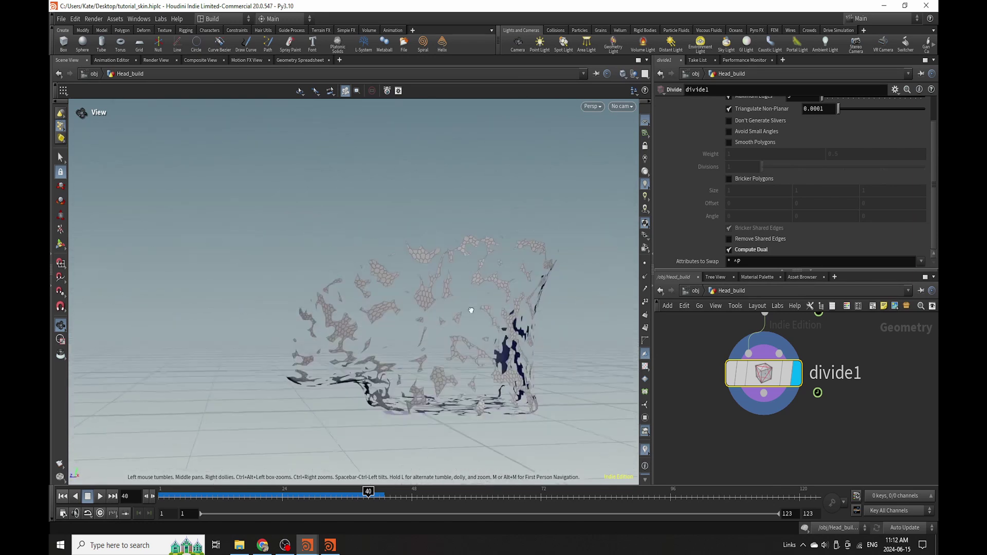
- Move the blast1, add1 and divide1 branch aside, and wire and display a Peak node below set_groups
scroll(770, 414, "down", 5)
left_click_drag(741, 368, 789, 373, "shift")
scroll(760, 398, "up", 5)
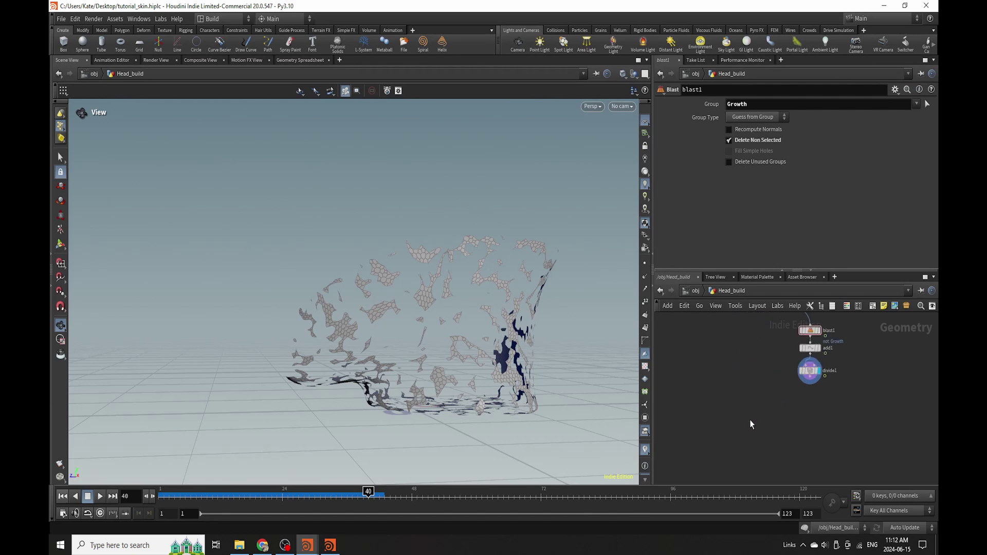
key("Tab")
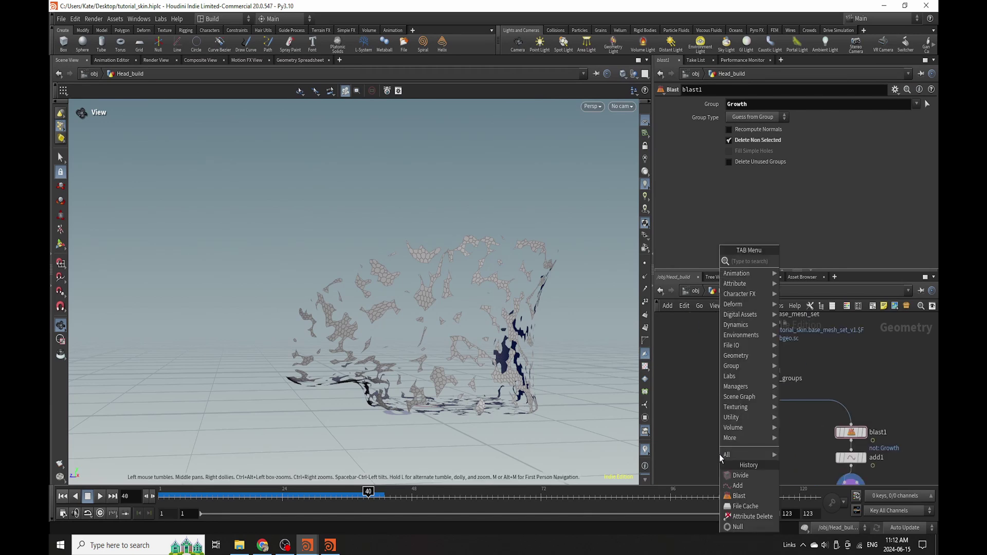
type("peak")
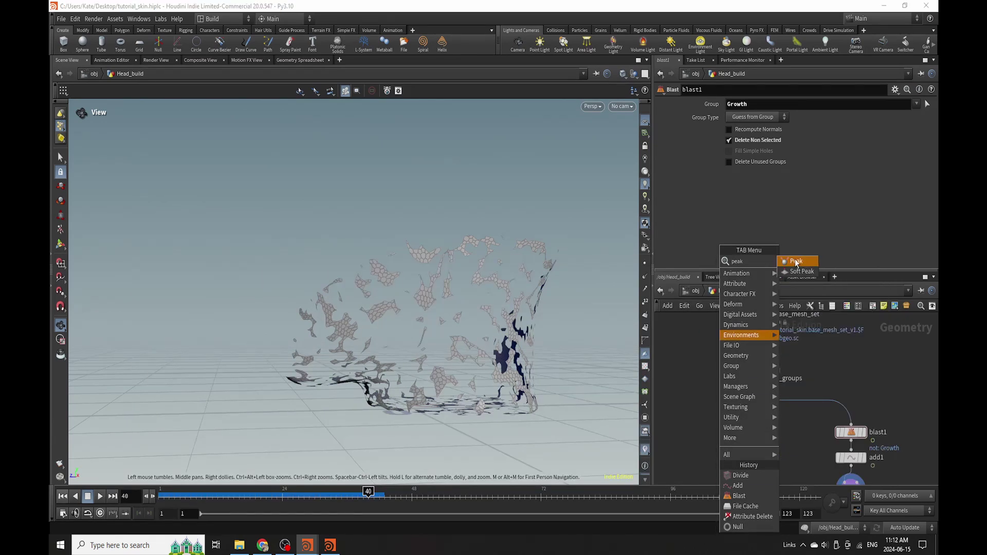
left_click(796, 261)
left_click(701, 435)
left_click_drag(756, 392, 703, 427)
left_click(715, 439)
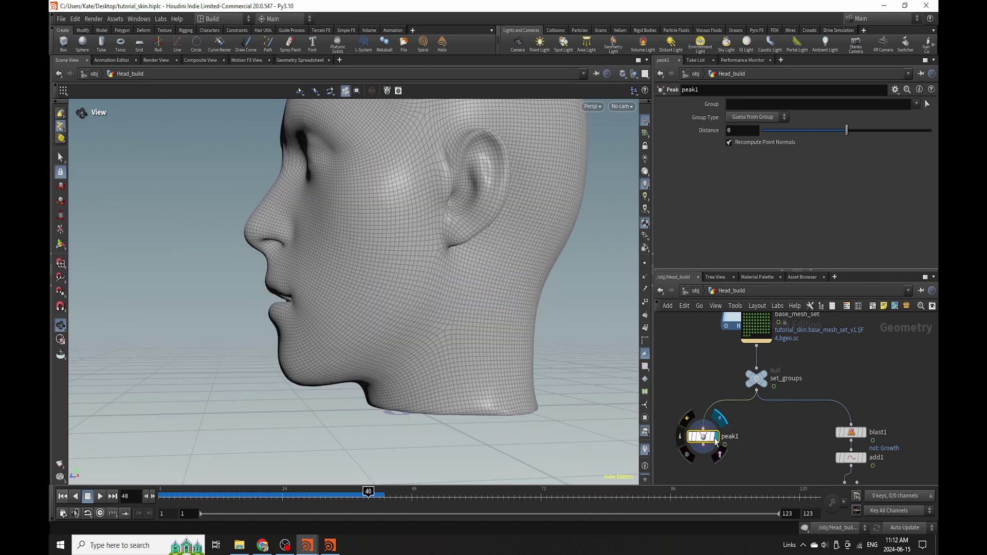
- Add a second Peak node wired below peak1
scroll(708, 386, "down", 2)
key("Tab")
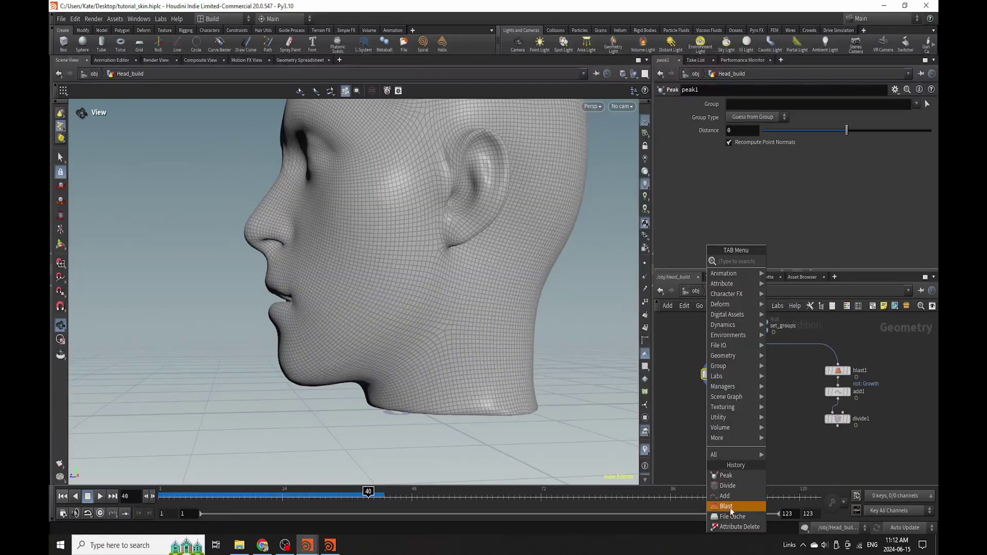
left_click(738, 476)
scroll(714, 402, "up", 2)
left_click(714, 402)
double_click(751, 403)
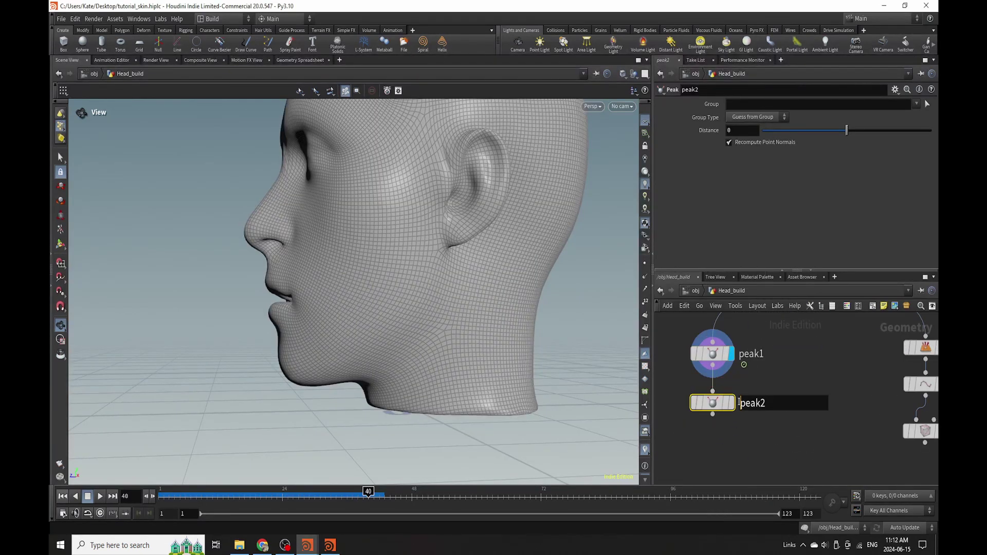
- Set peak1's group to Skin_Boils and its distance to 0.005, and check the boils back at frame 31
left_click(713, 353)
left_click(916, 104)
left_click(879, 114)
left_click_drag(846, 131, 847, 140)
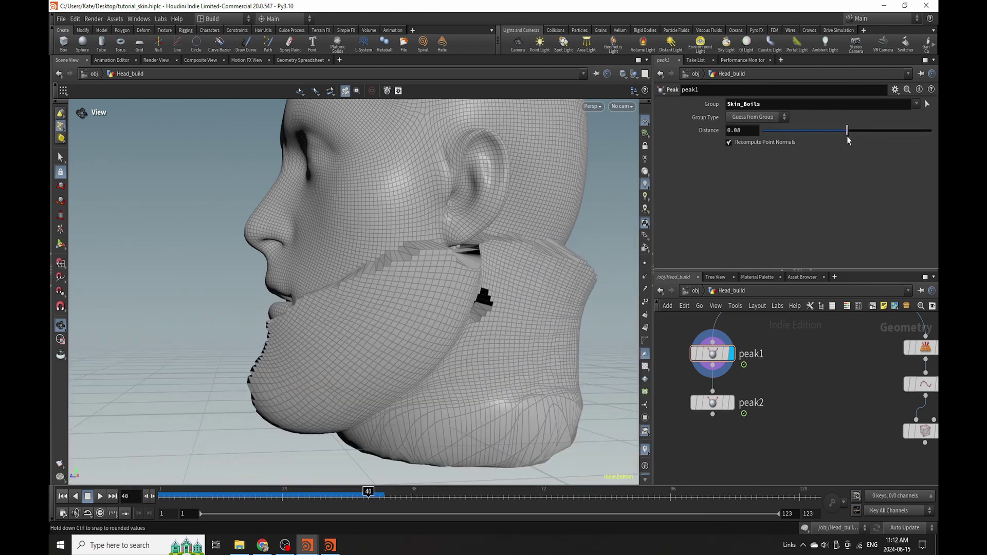
left_click(742, 134)
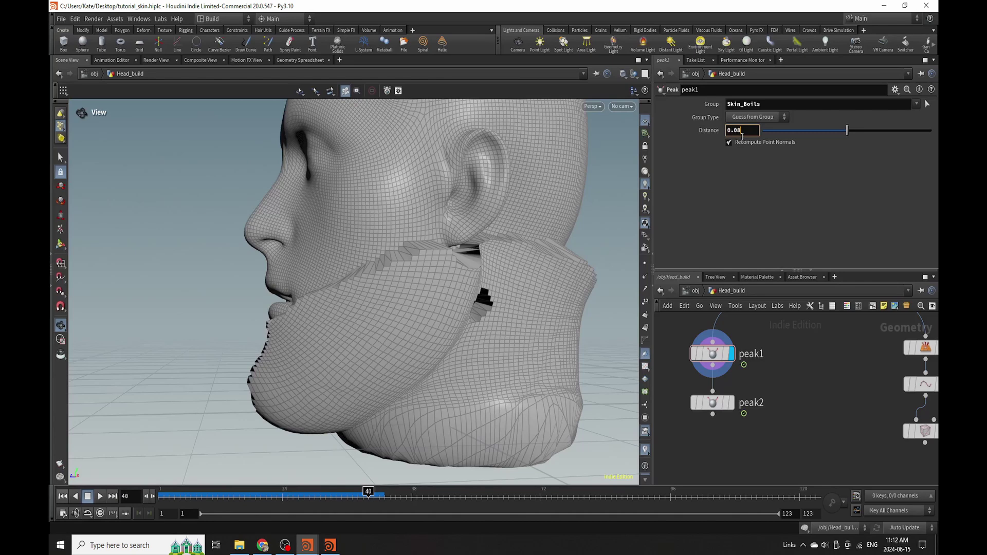
type("0.002")
key("Return")
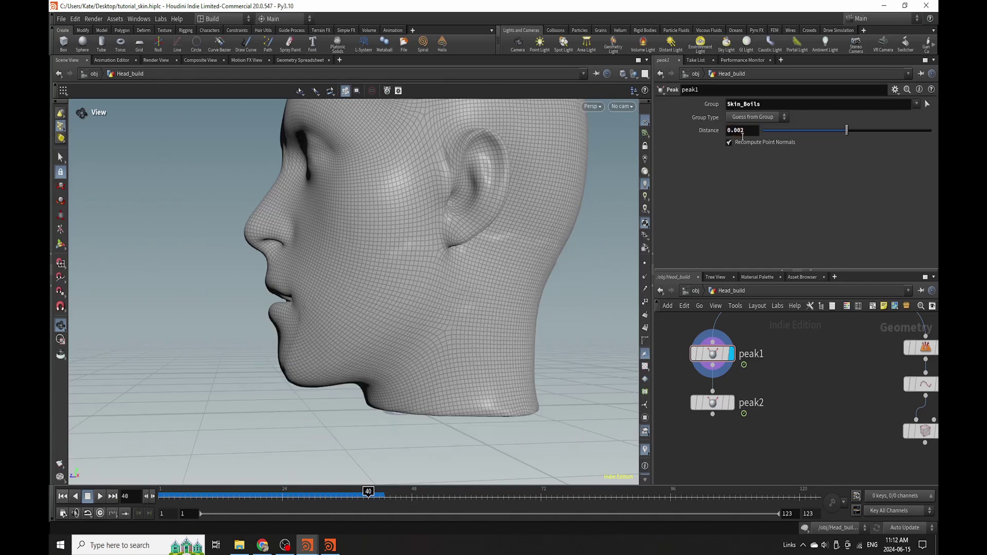
type("5")
key("Return")
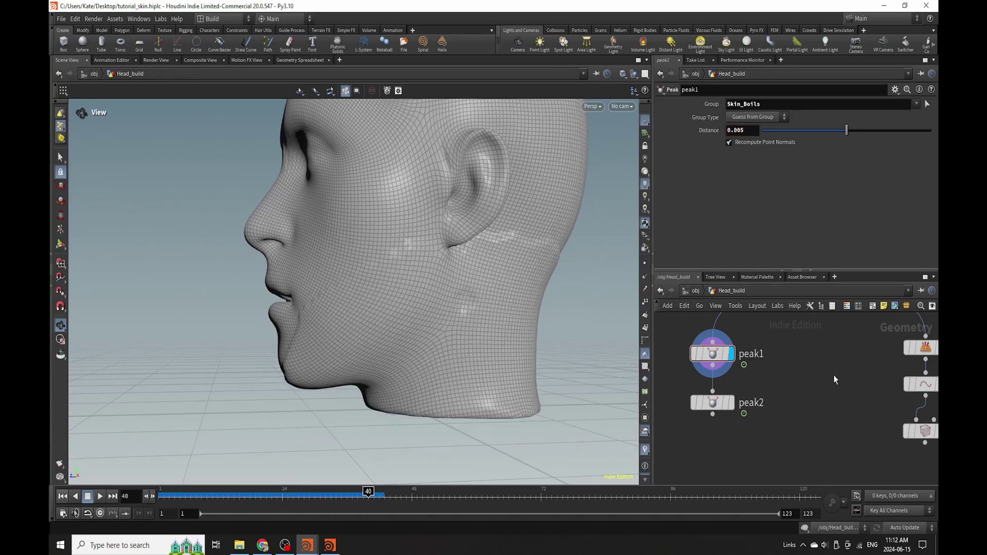
left_click_drag(449, 312, 444, 278)
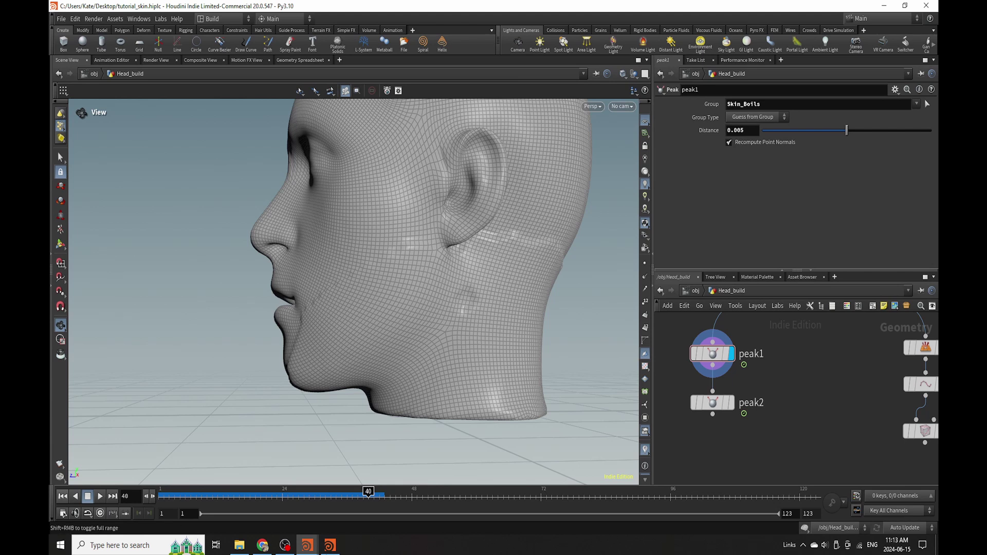
left_click_drag(194, 509, 321, 529)
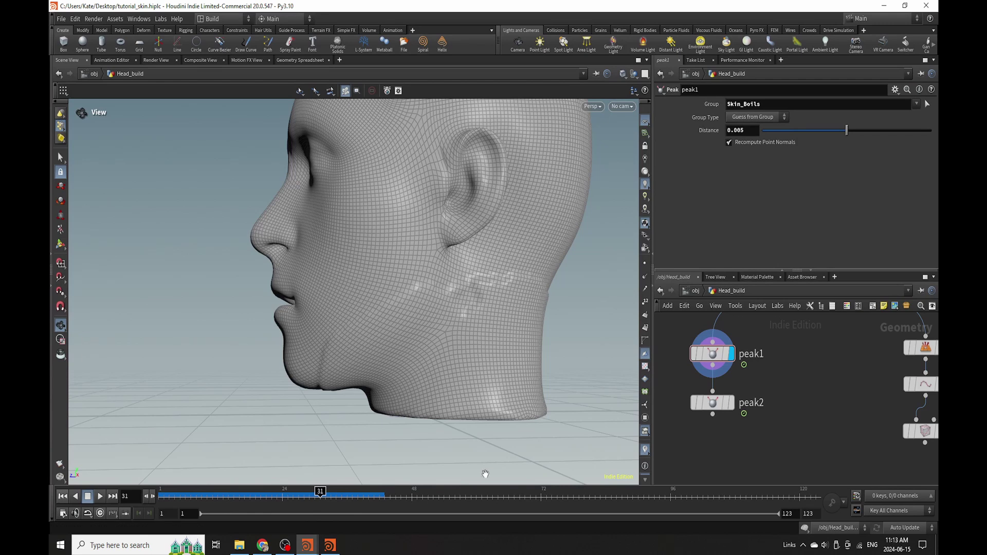
- Display peak2 and set its group to Skin_Boils_Small
scroll(823, 397, "down", 6)
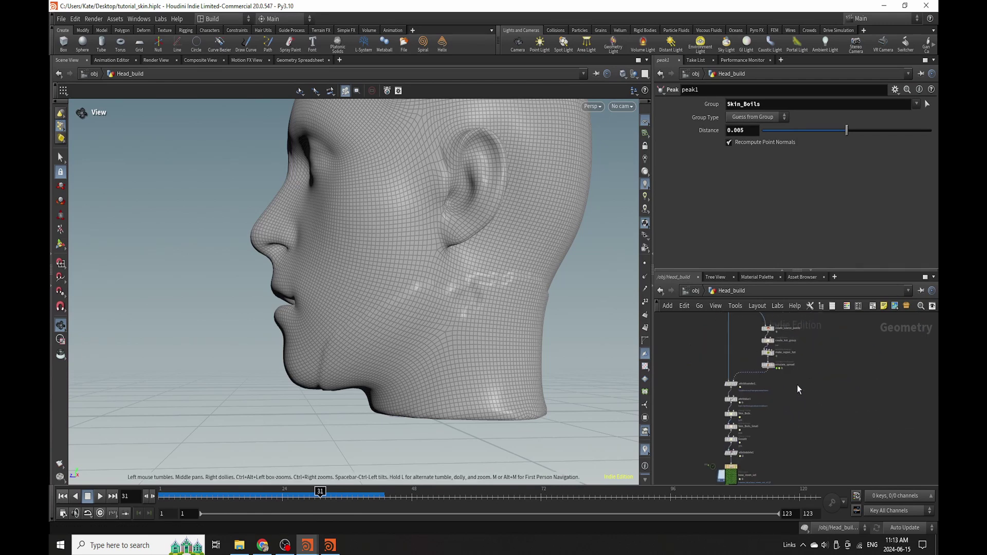
scroll(733, 430, "up", 6)
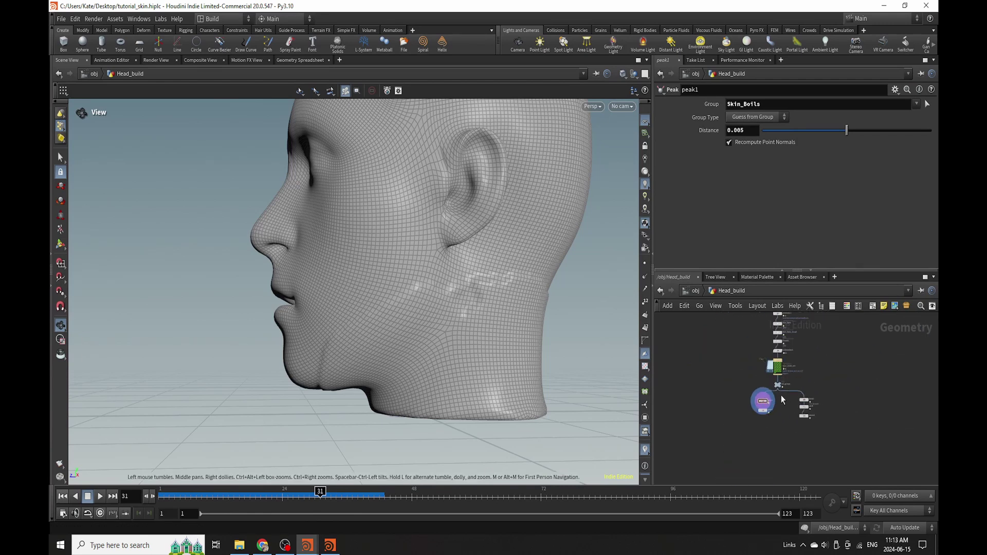
left_click(717, 430)
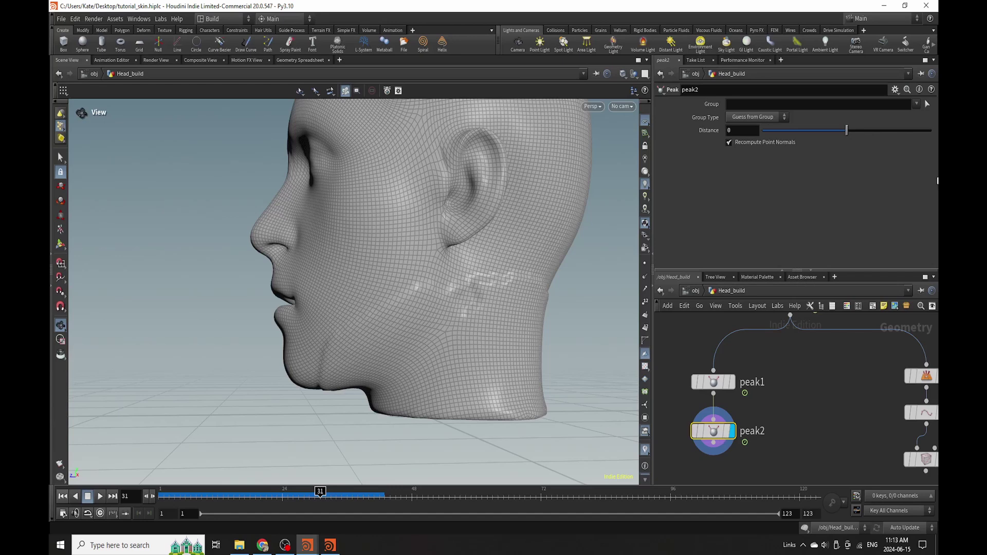
left_click(916, 104)
left_click(880, 110)
left_click(719, 383)
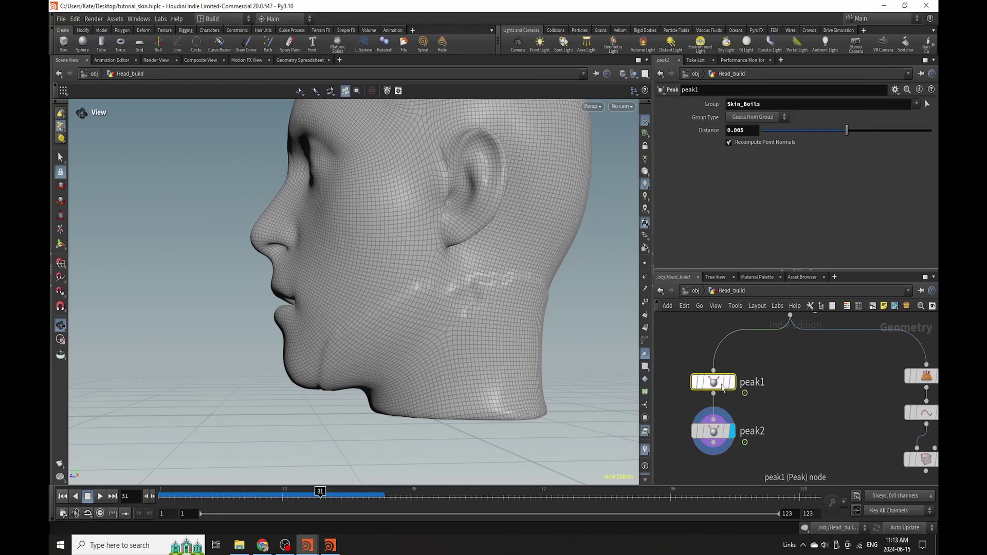
left_click(714, 431)
left_click(916, 104)
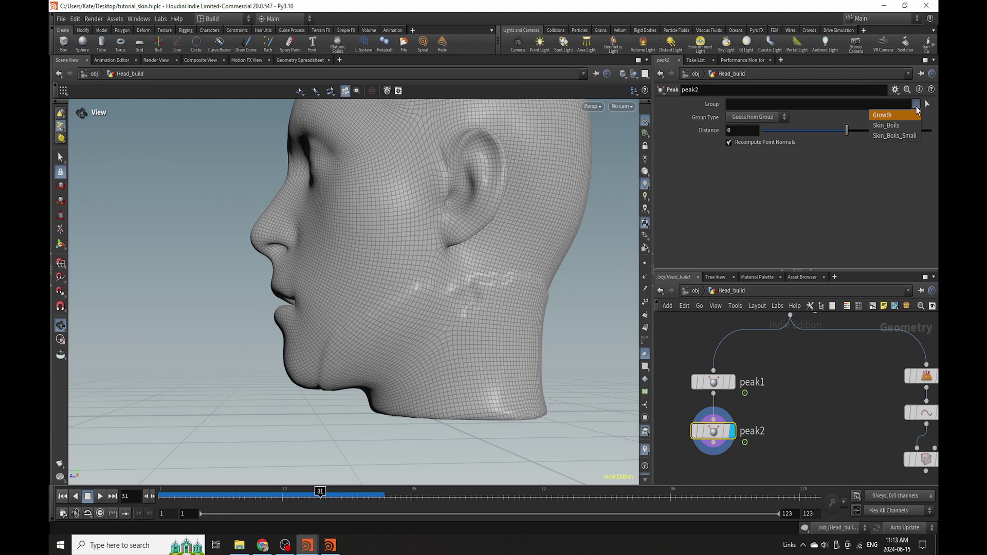
left_click(905, 137)
- Try a distance of 0.006 on peak2, and settle on 0.002
left_click(744, 131)
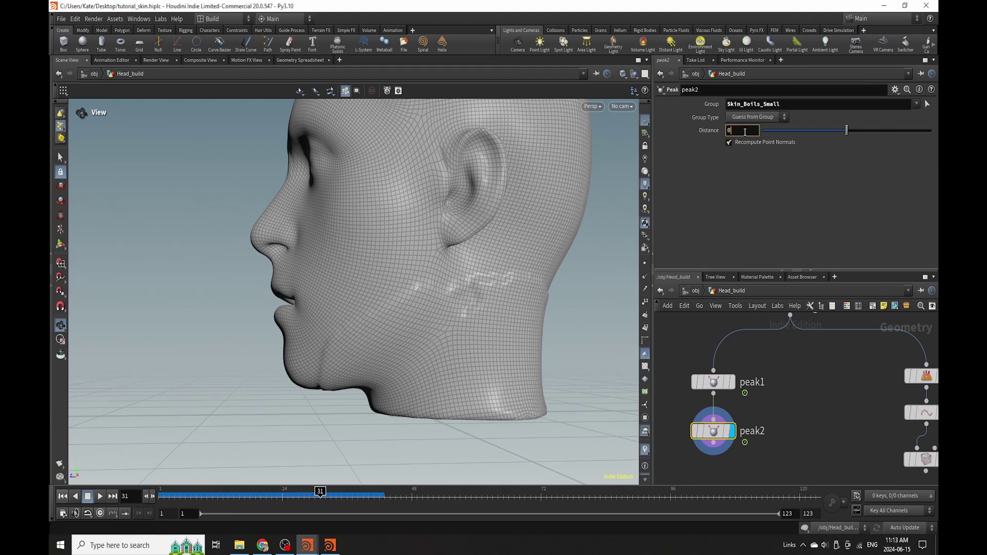
type("0.002")
key("Return")
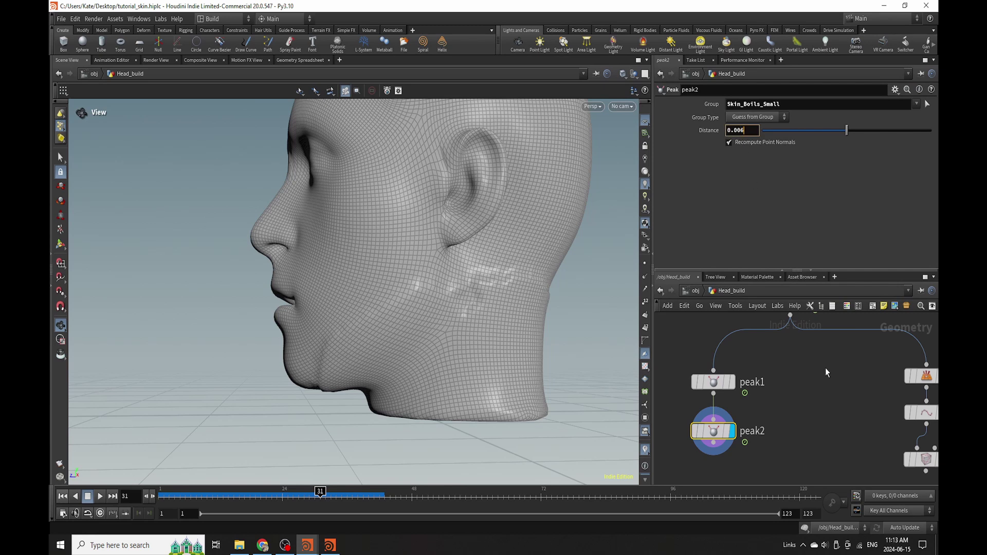
key("Return")
left_click_drag(494, 278, 532, 284)
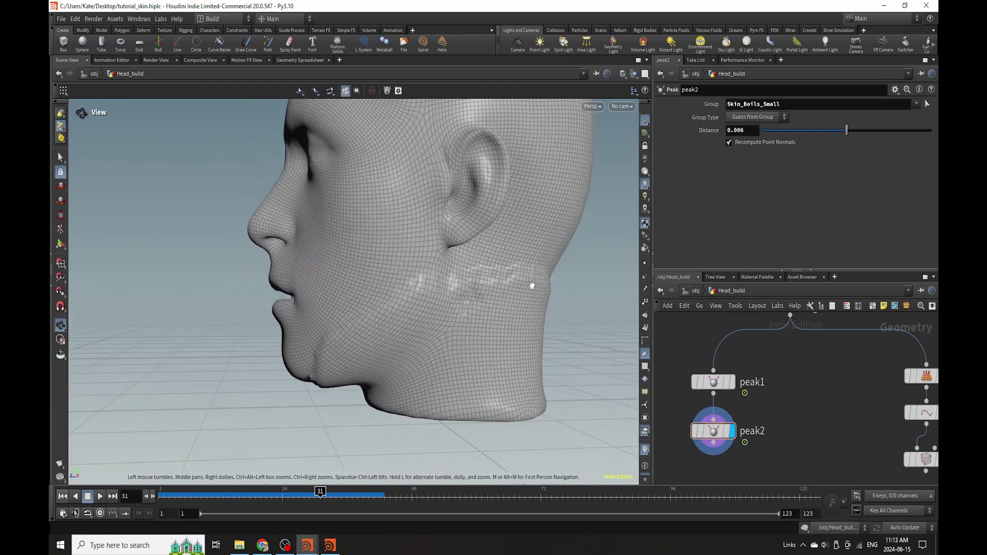
scroll(748, 439, "down", 8)
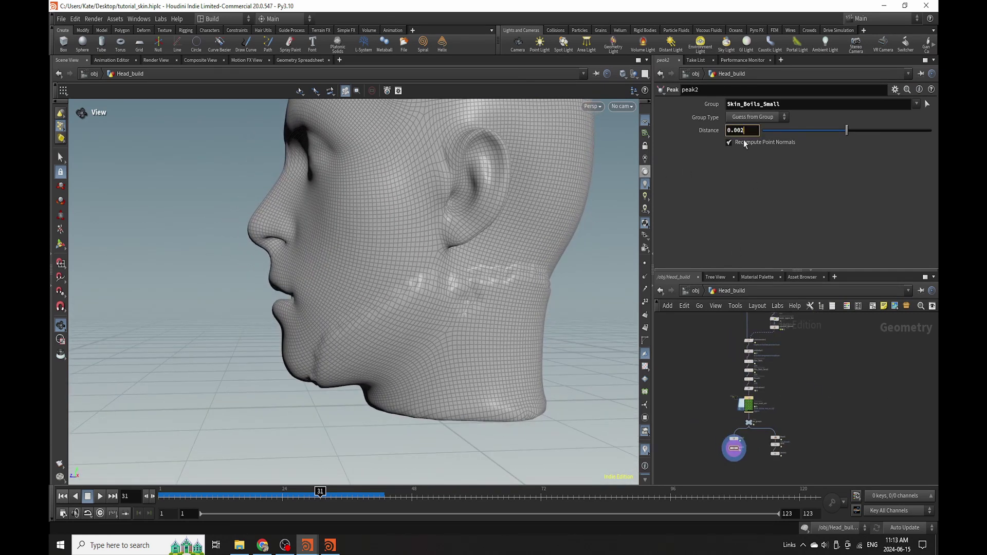
key("Return")
- Display the simulate_spread node and visualize its Total Burn
scroll(787, 428, "up", 8)
key("r")
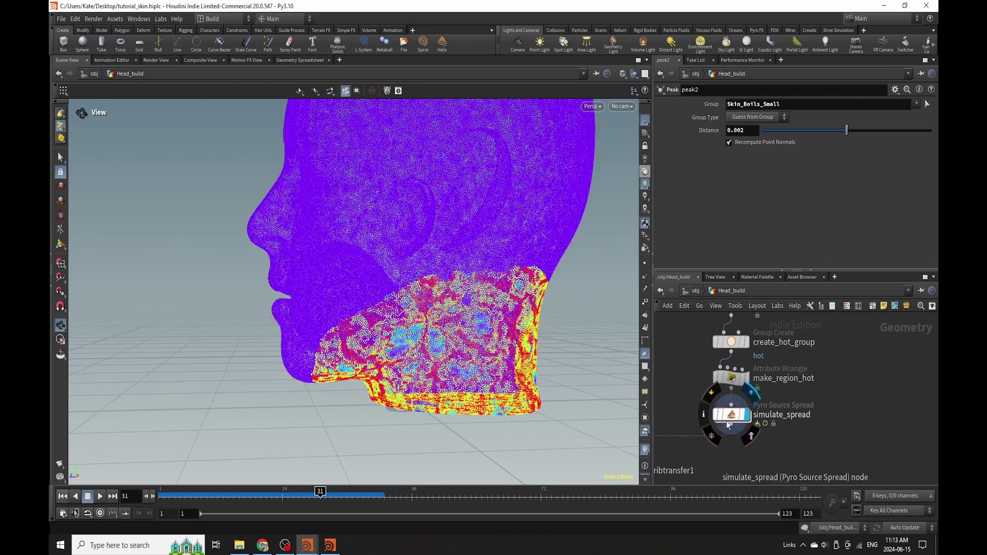
left_click(728, 425)
left_click(828, 131)
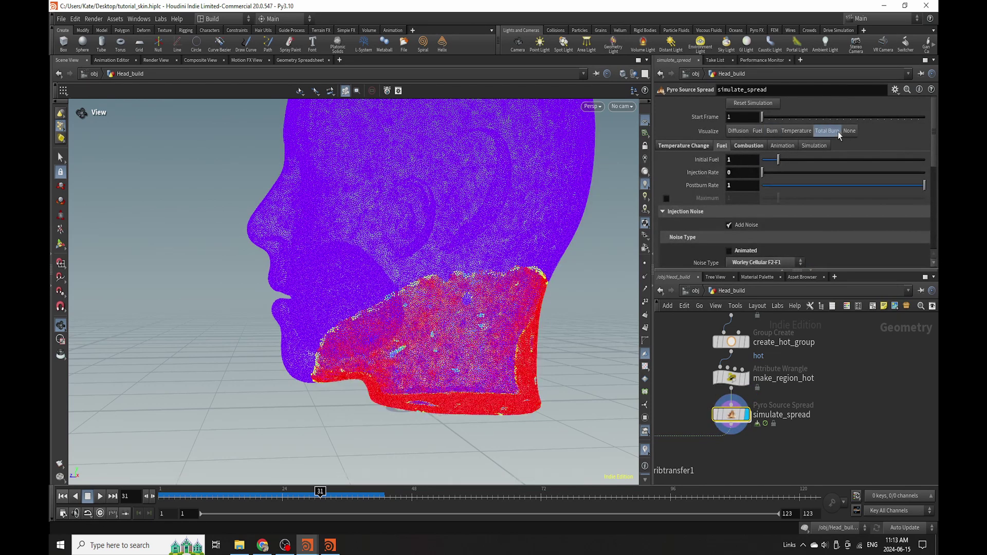
- Add points to simulate_spread's diffusion rate noise remap ramp to shape it into alternating peaks and dips
left_click(683, 146)
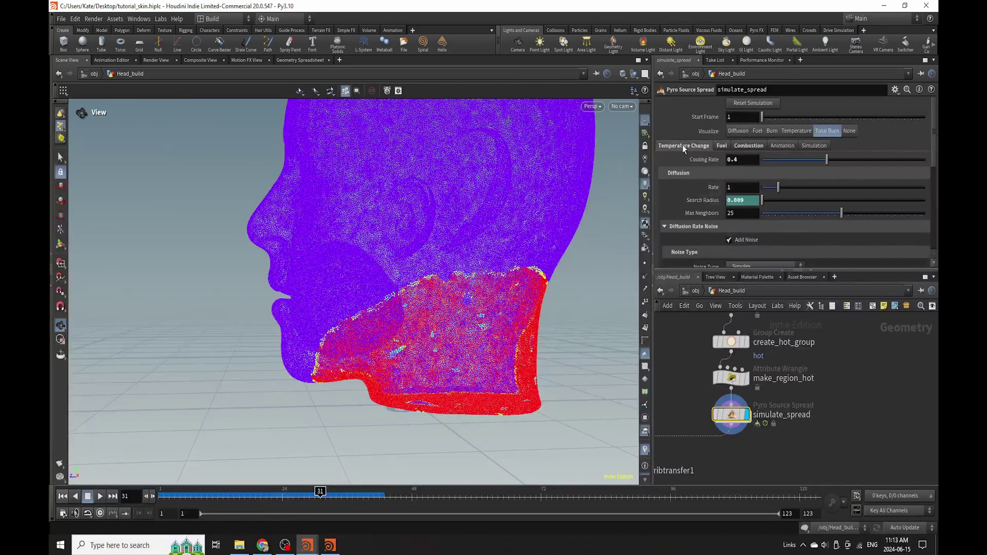
scroll(715, 203, "down", 3)
scroll(716, 203, "down", 1)
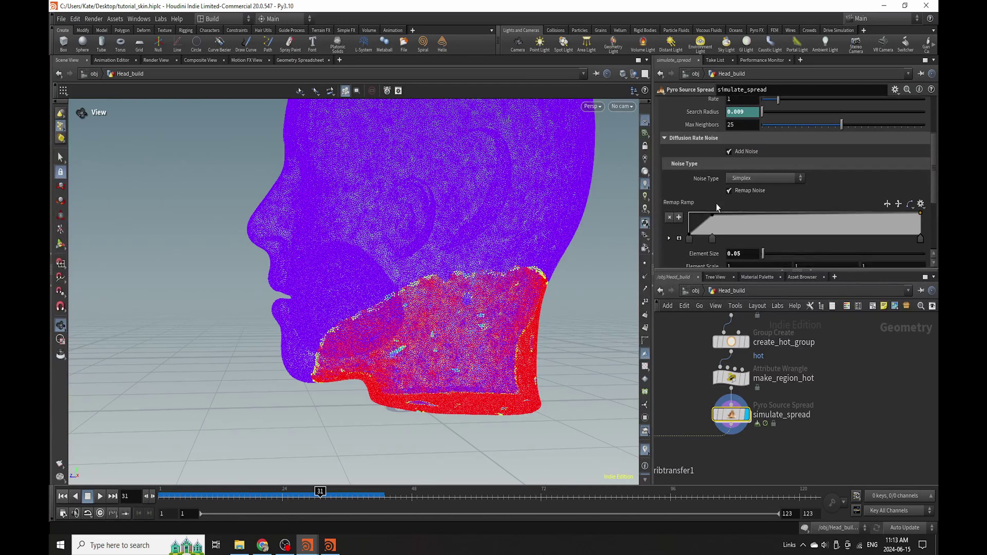
left_click_drag(823, 191, 823, 213)
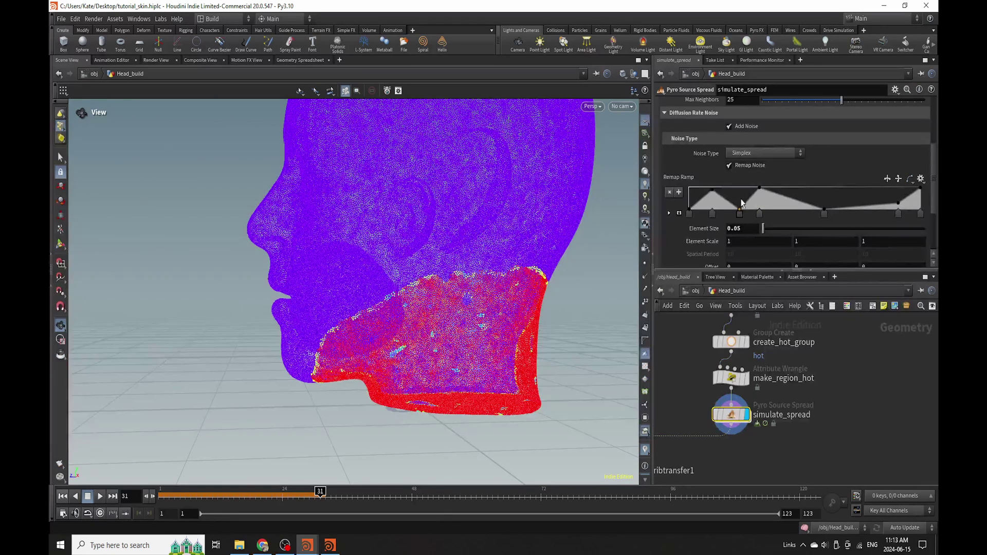
left_click(739, 208)
- Re-simulate the spread from the first frame to frame 47 and inspect its edge on the jaw and neck
left_click(63, 497)
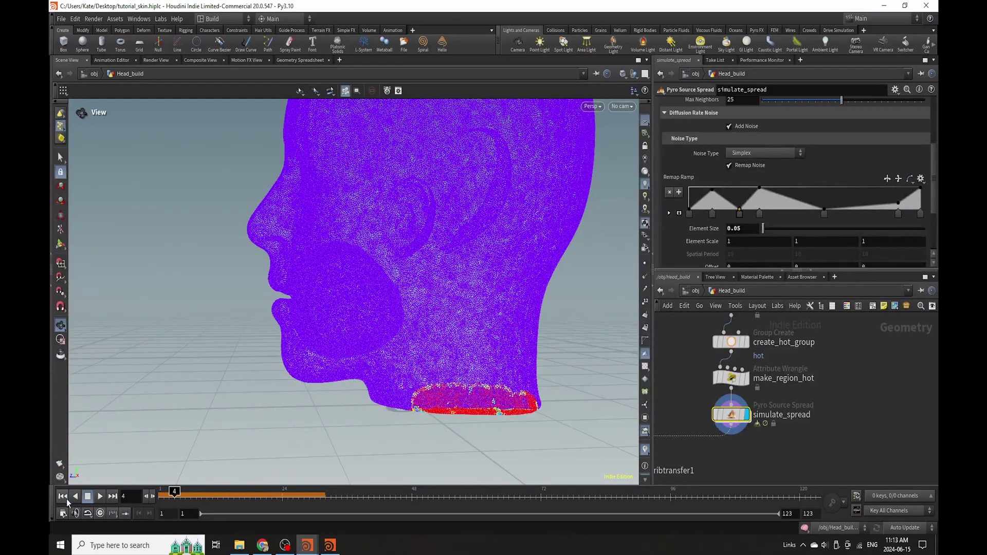
left_click(406, 502)
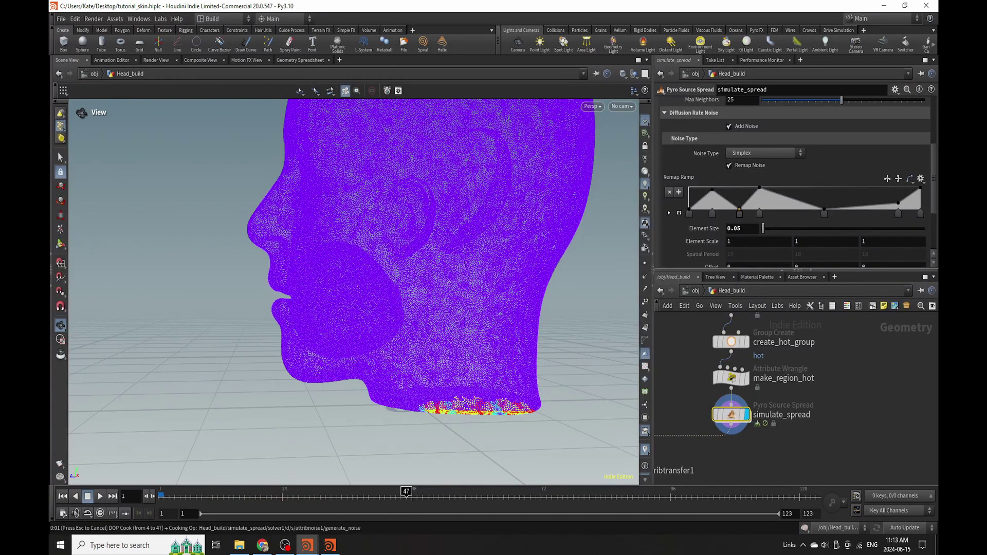
scroll(832, 139, "down", 3)
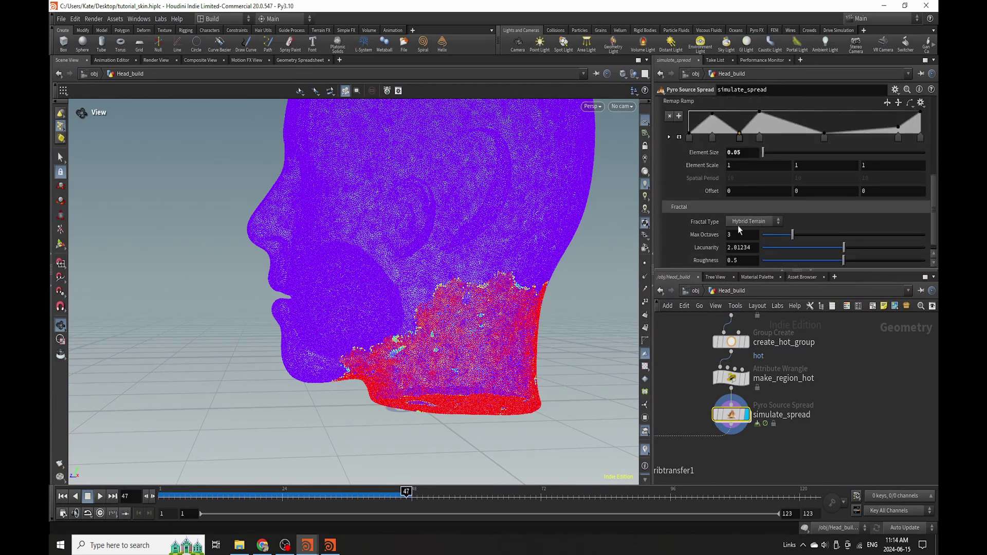
left_click_drag(411, 257, 463, 257)
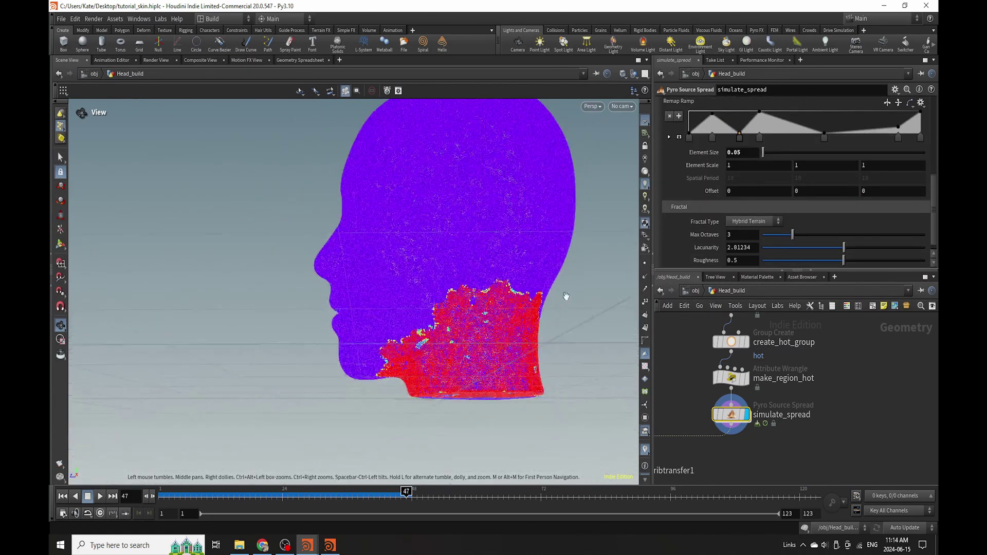
- Set the diffusion rate noise's roughness to 0.789, re-simulate the spread from the first frame, and save the scene
scroll(825, 140, "down", 1)
left_click_drag(843, 250, 889, 249)
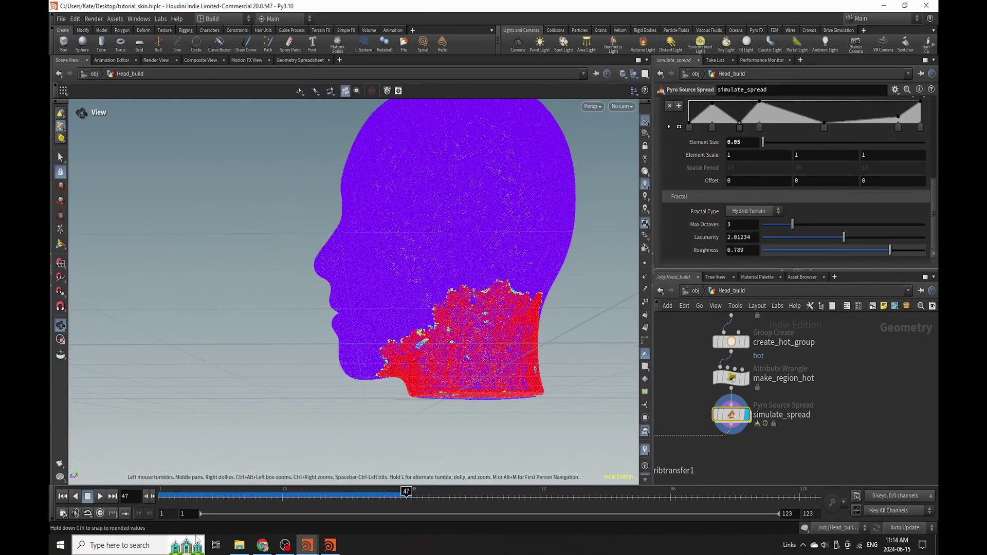
left_click(62, 496)
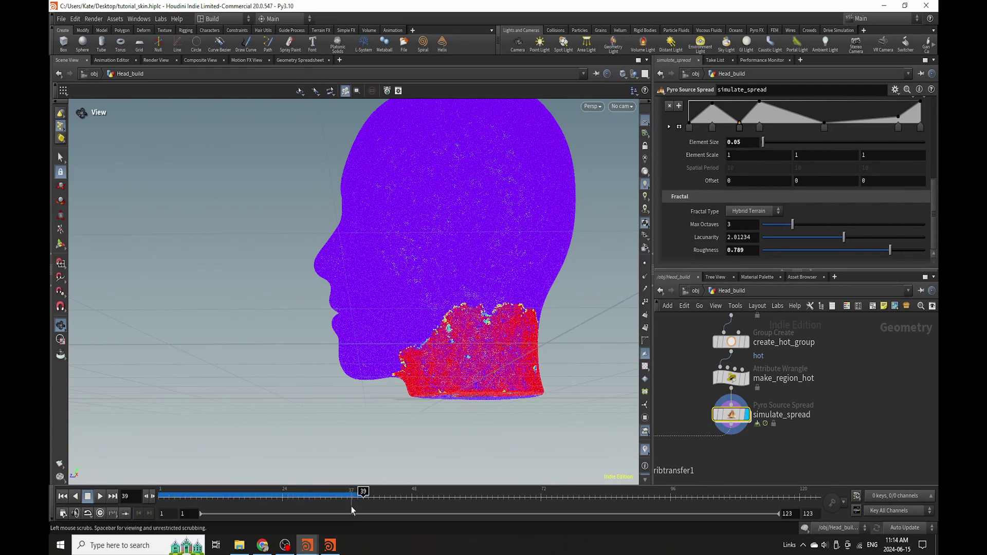
key("ctrl+s")
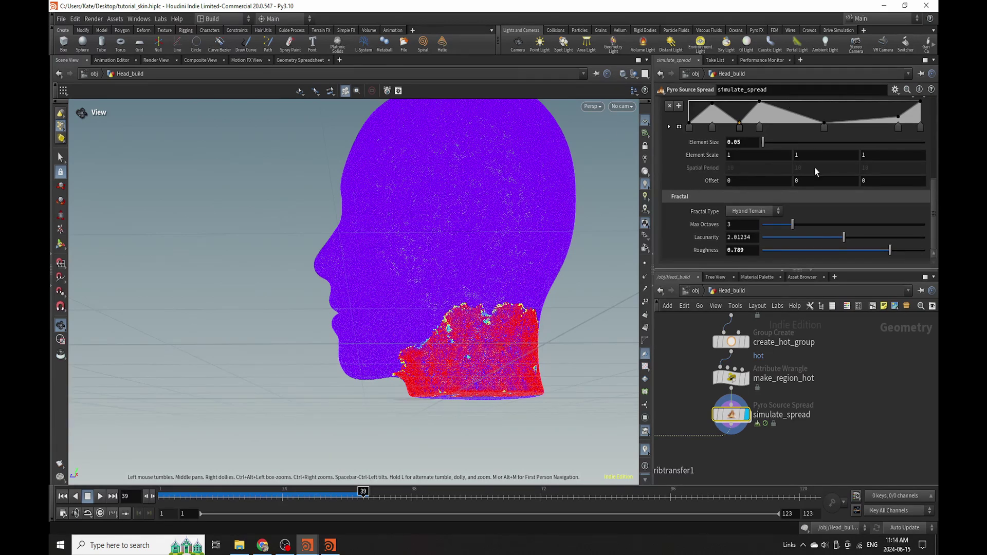
- Compare simulate_spread's fuel injection noise settings with its diffusion rate noise settings
scroll(814, 168, "up", 4)
scroll(731, 227, "up", 2)
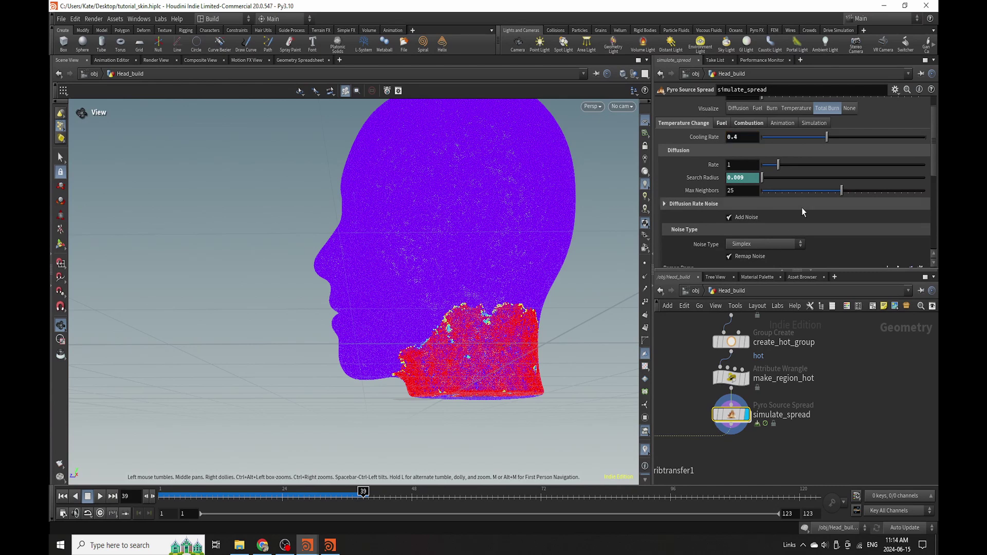
left_click(722, 124)
scroll(719, 127, "down", 6)
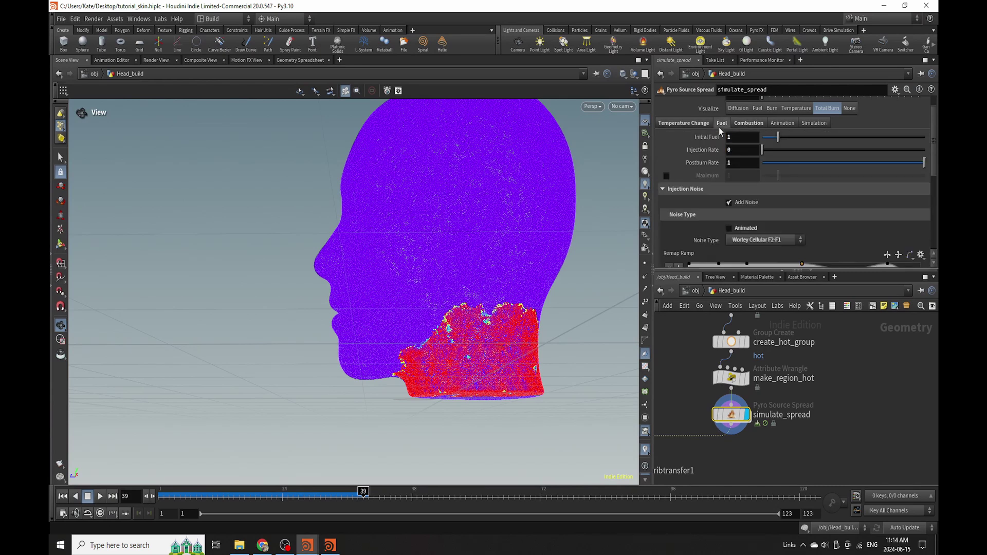
scroll(791, 208, "down", 2)
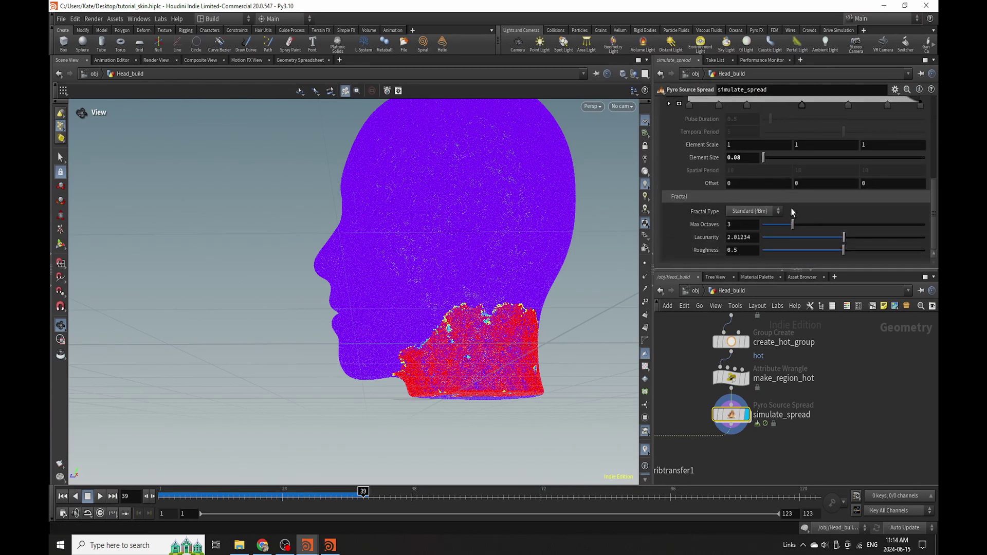
scroll(750, 209, "up", 6)
scroll(707, 121, "down", 3)
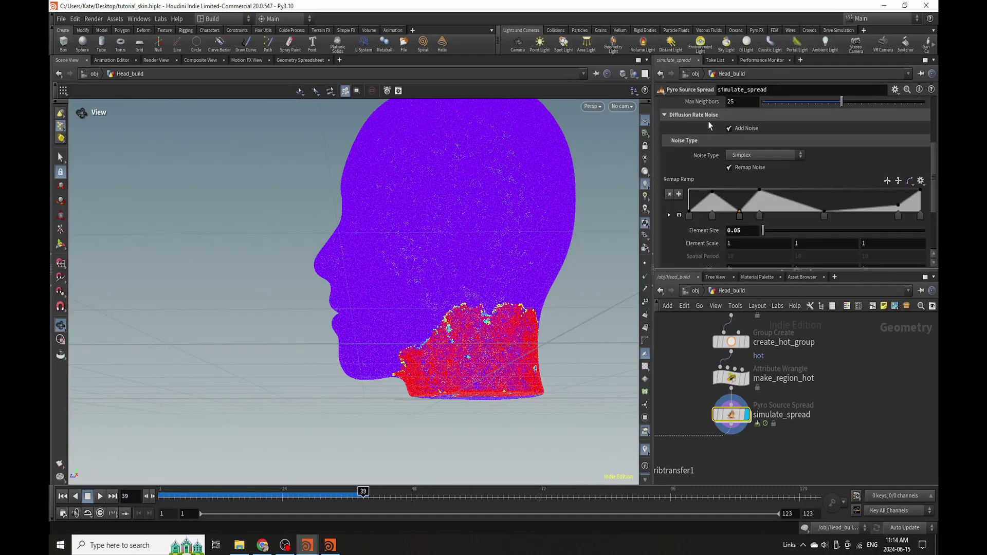
scroll(741, 172, "down", 3)
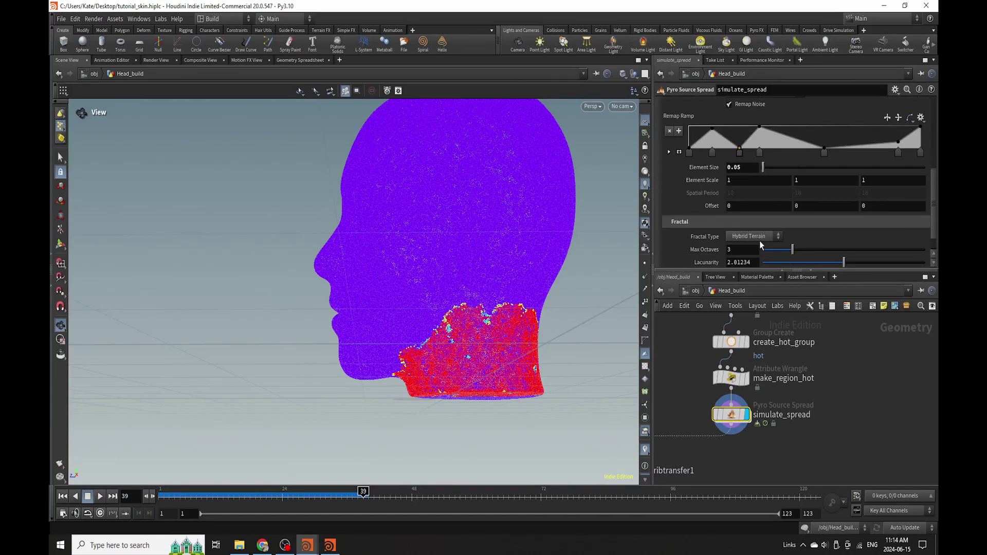
- Set the diffusion rate noise's element scale to 0.5 on all three axes and re-simulate the spread
scroll(771, 217, "down", 1)
left_click(826, 155)
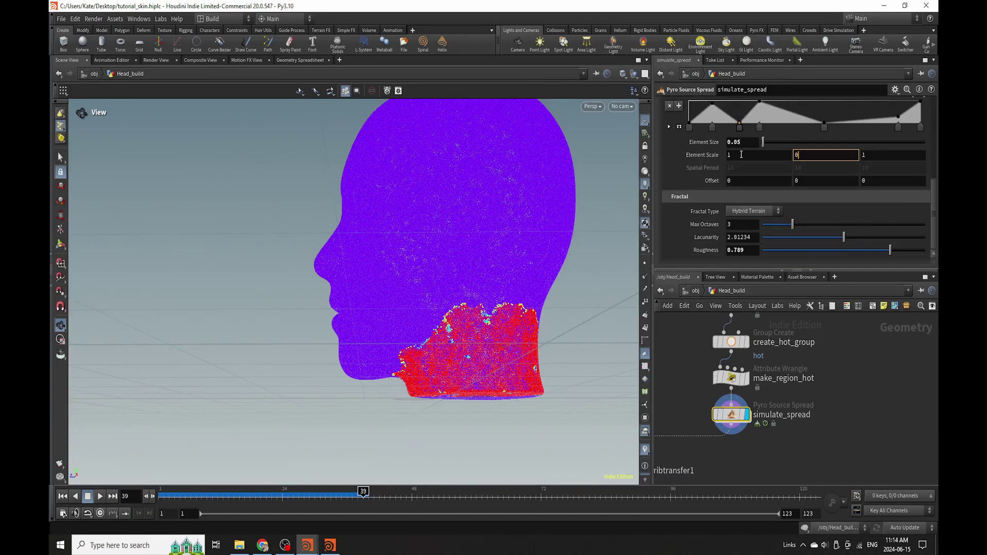
key("Return")
left_click(763, 154)
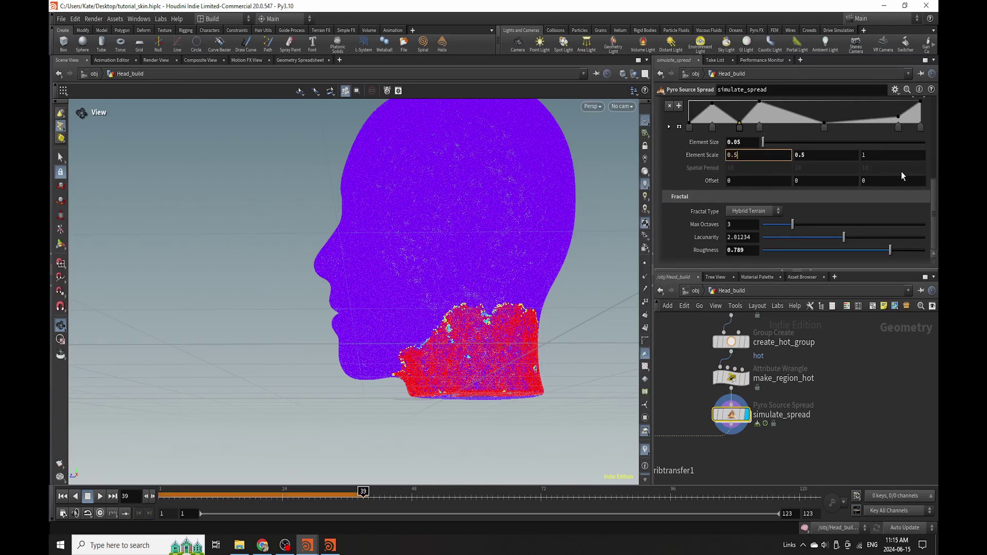
key("Return")
left_click(887, 154)
key("BackSpace")
type("0.5")
key("Return")
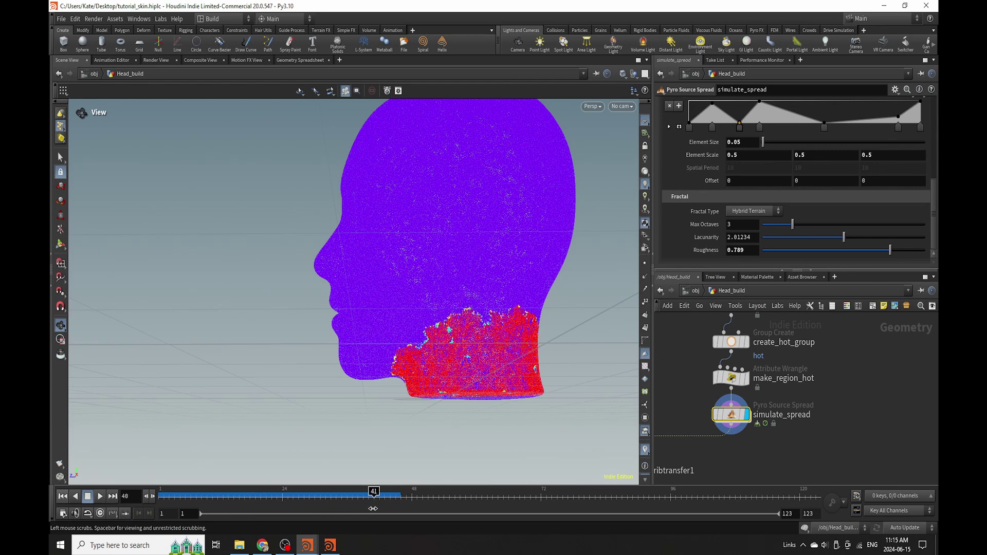
- Preview simulate_spread's Temperature and switch its visualization to Burn
scroll(826, 208, "up", 6)
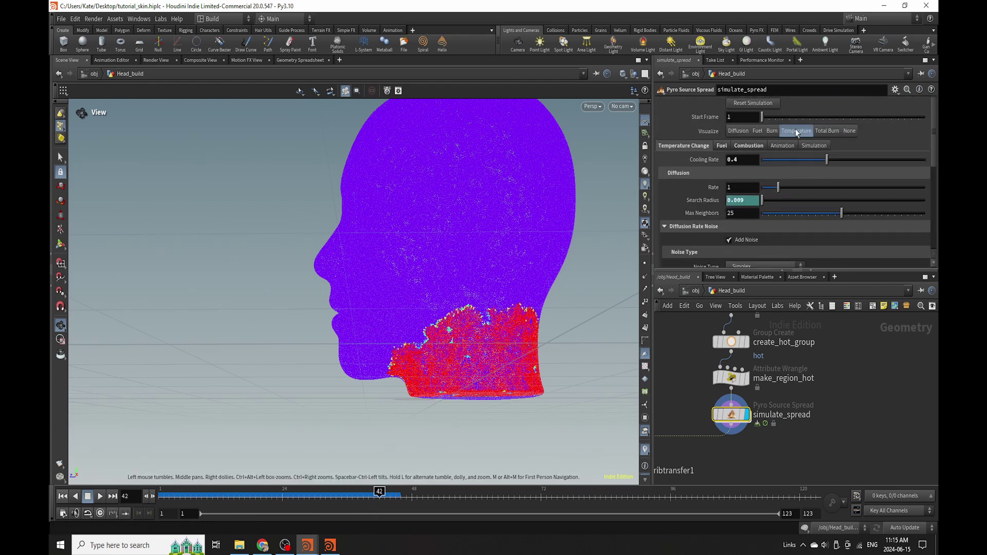
scroll(750, 370, "down", 5)
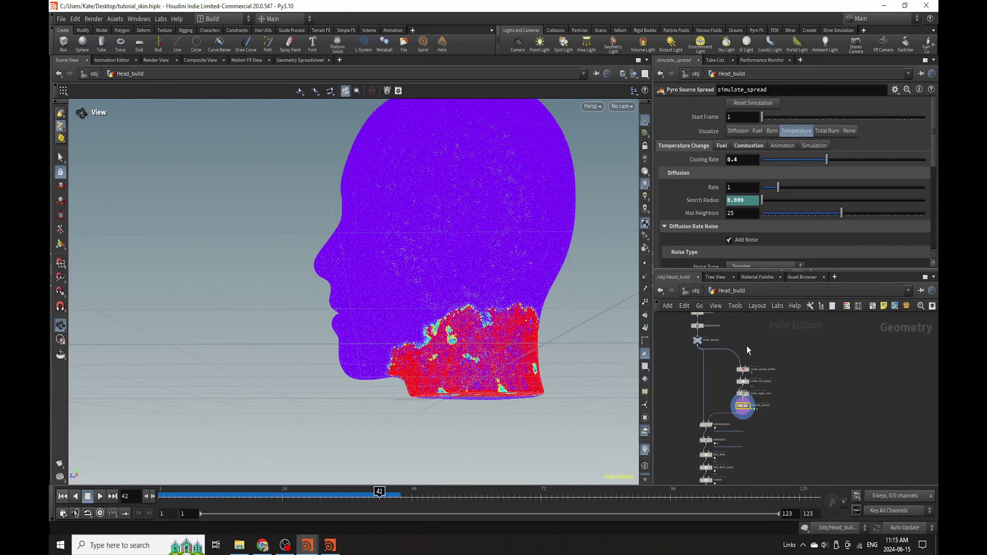
left_click(771, 131)
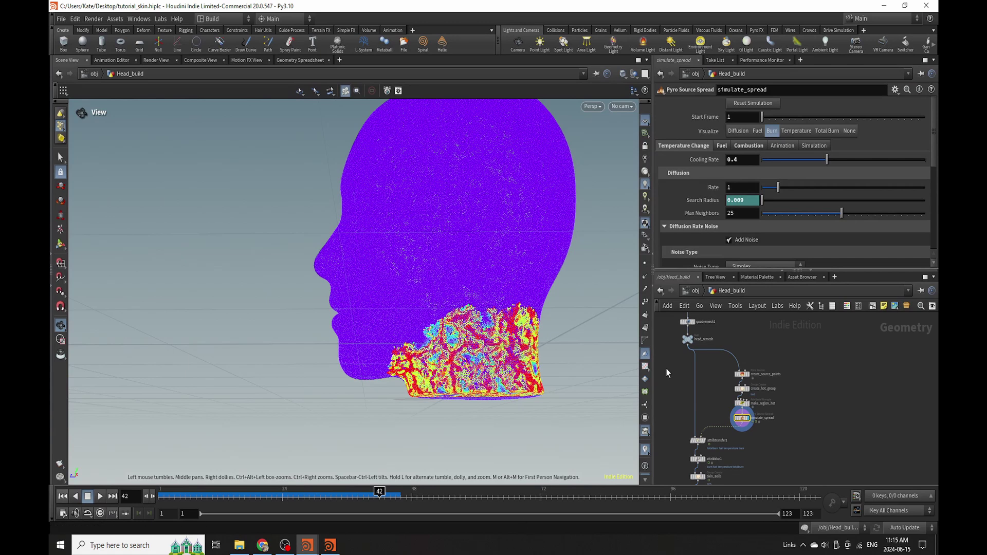
- Display the Skin_Boils group node on the head mesh and save the scene
scroll(714, 431, "down", 5)
scroll(714, 431, "up", 8)
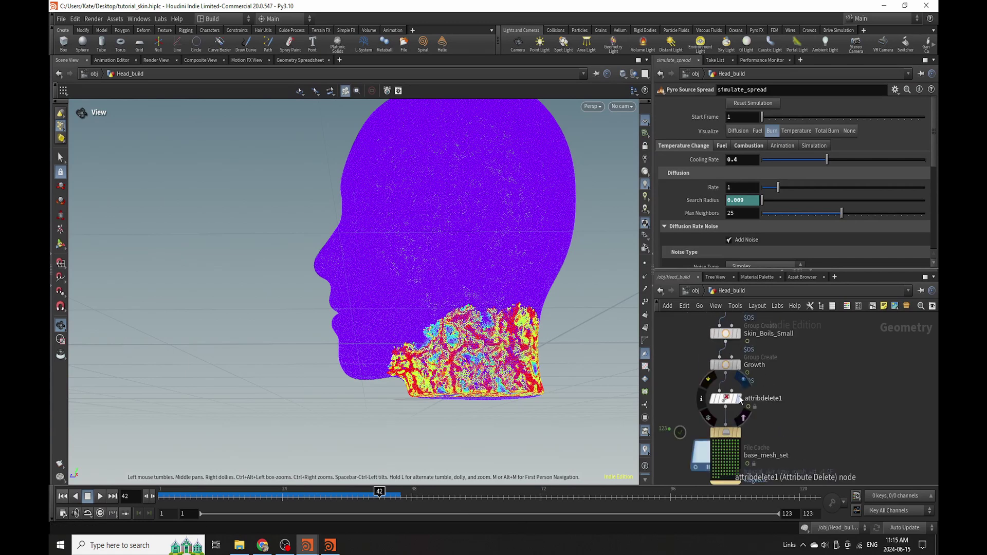
left_click(721, 395)
left_click(711, 399)
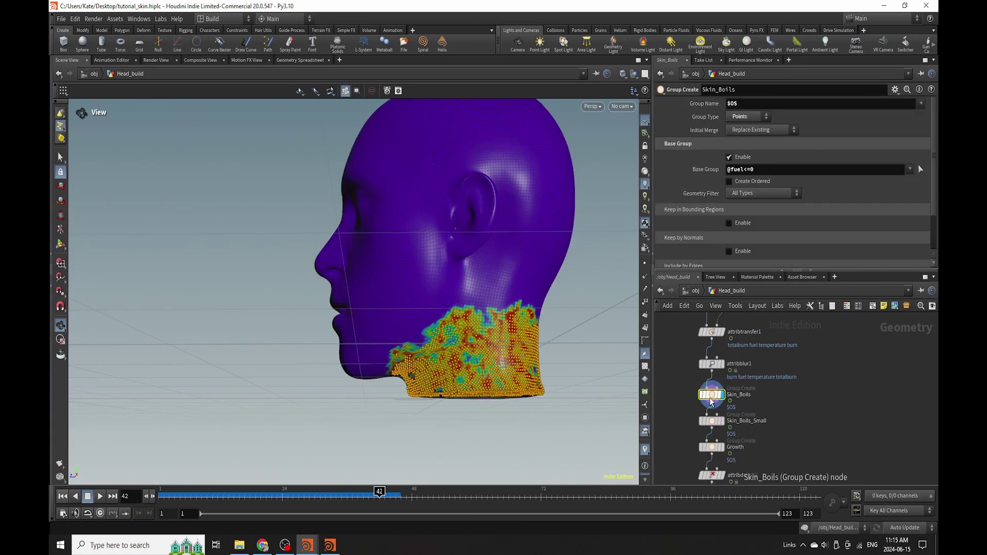
key("ctrl+s")
scroll(712, 396, "up", 2)
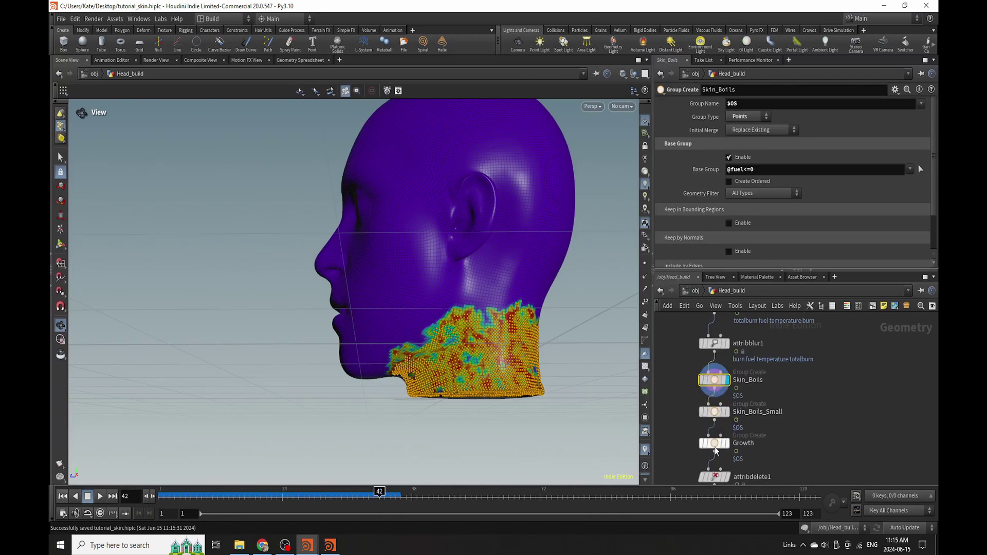
left_click(722, 426)
left_click(711, 426)
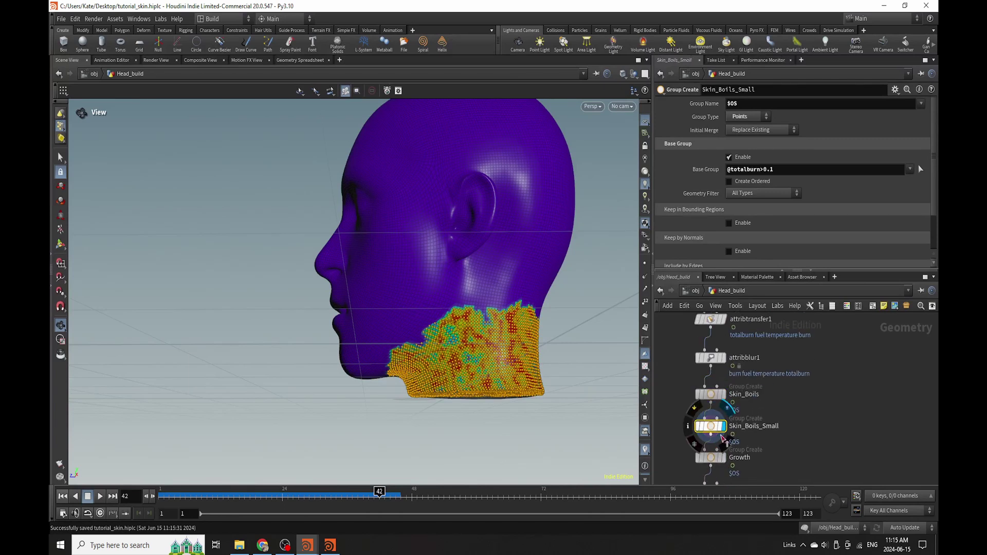
left_click(780, 168)
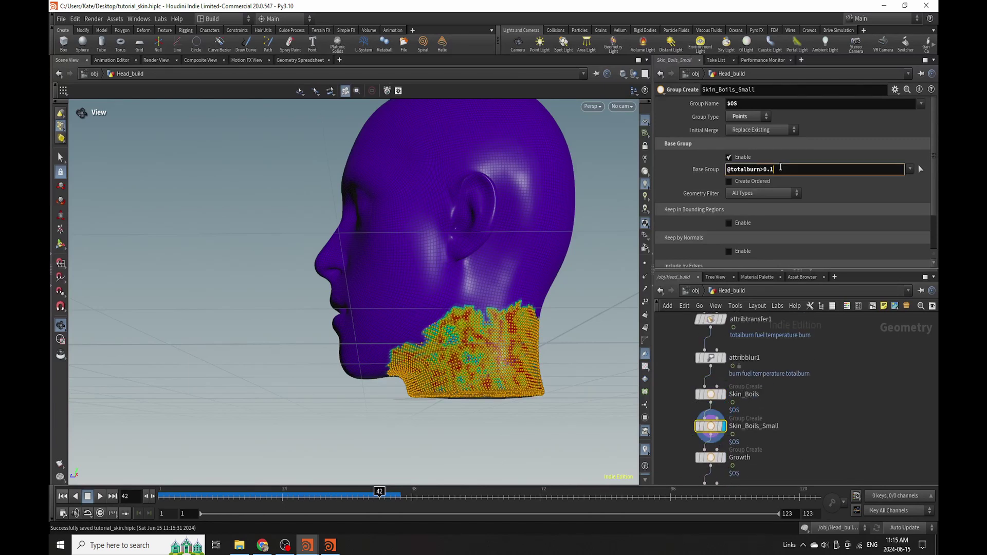
type("34")
key("Return")
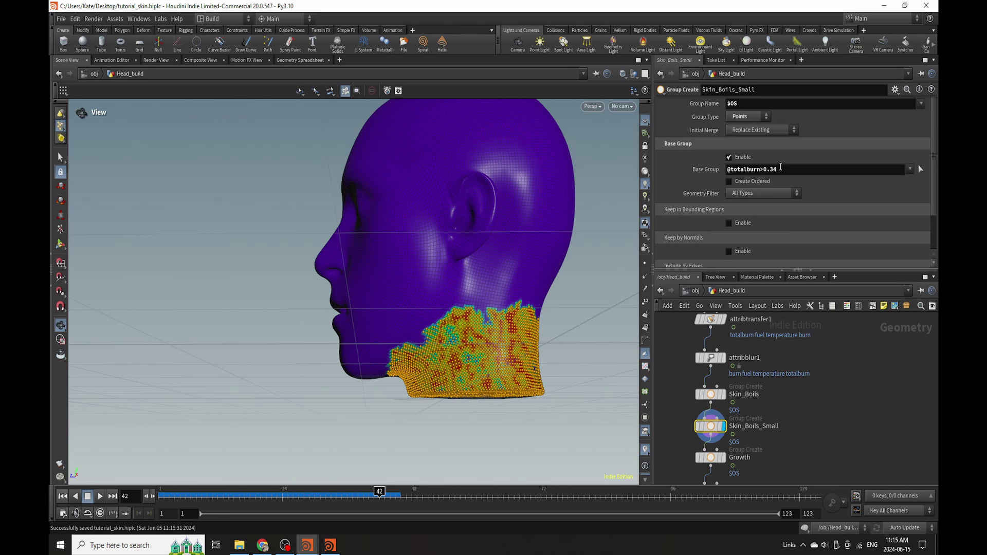
type("56")
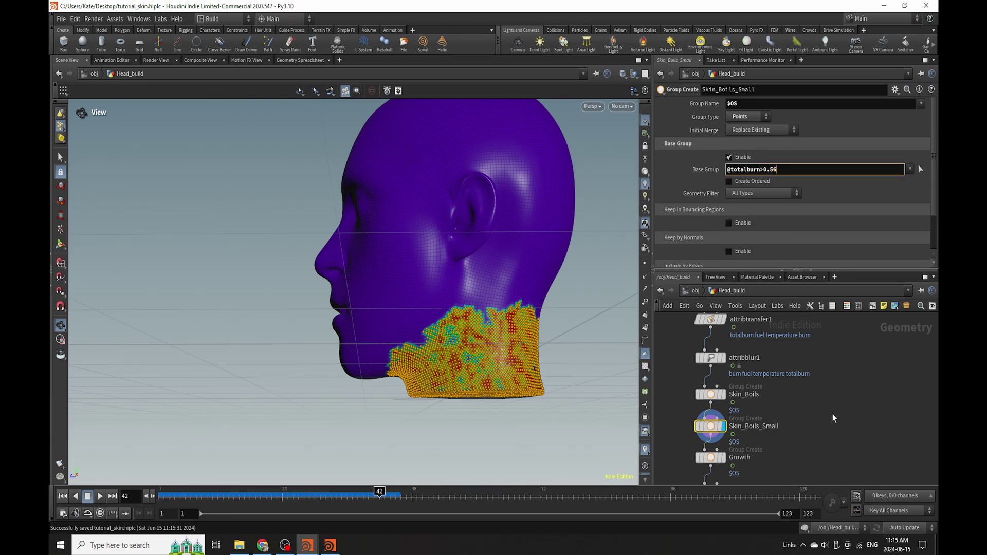
key("Return")
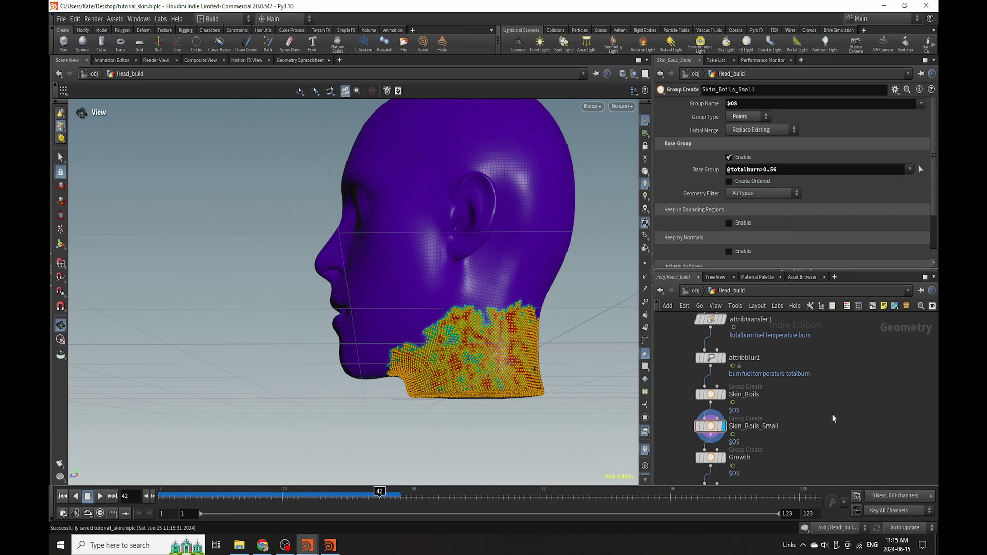
double_click(772, 170)
type("67")
key("Return")
scroll(727, 417, "down", 3)
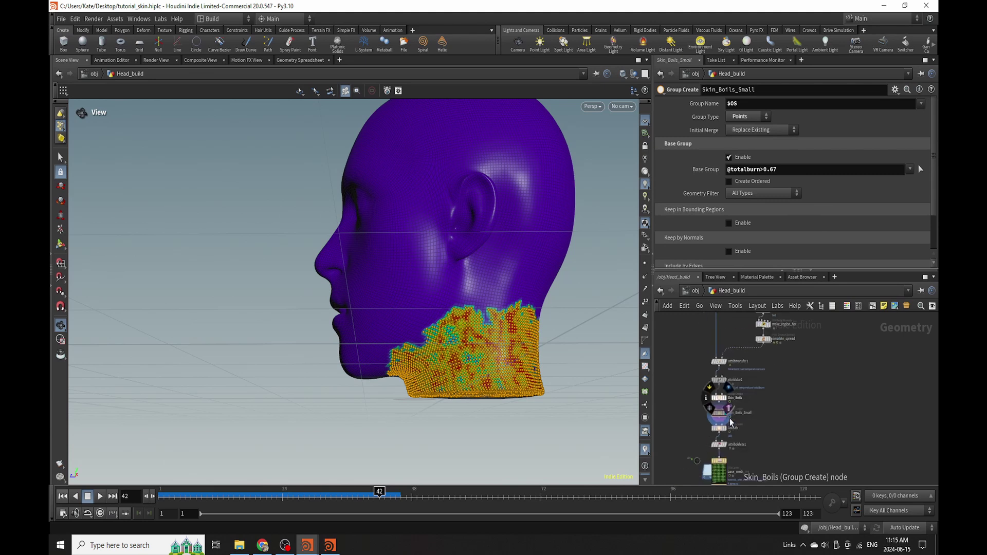
scroll(731, 422, "up", 3)
left_click(691, 412)
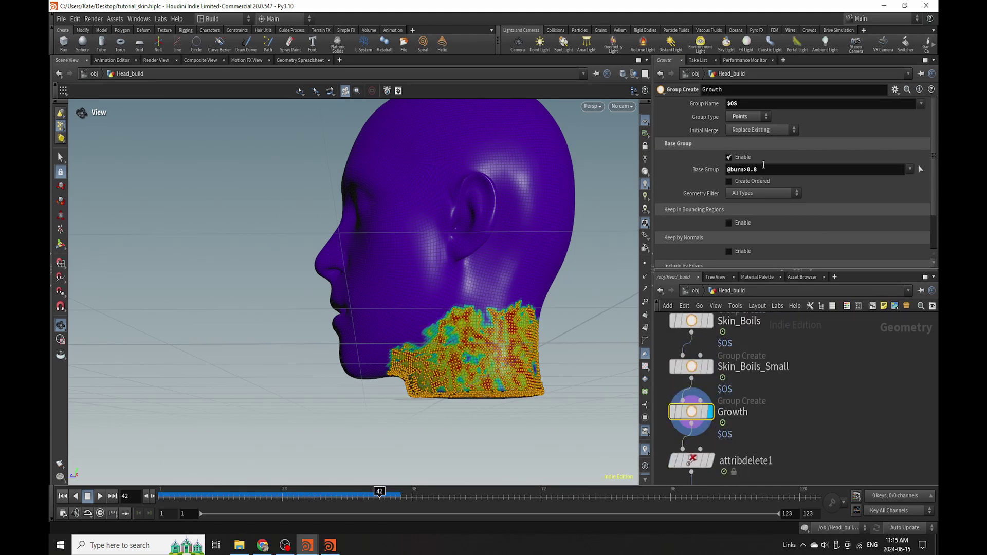
type("5")
left_click(849, 433)
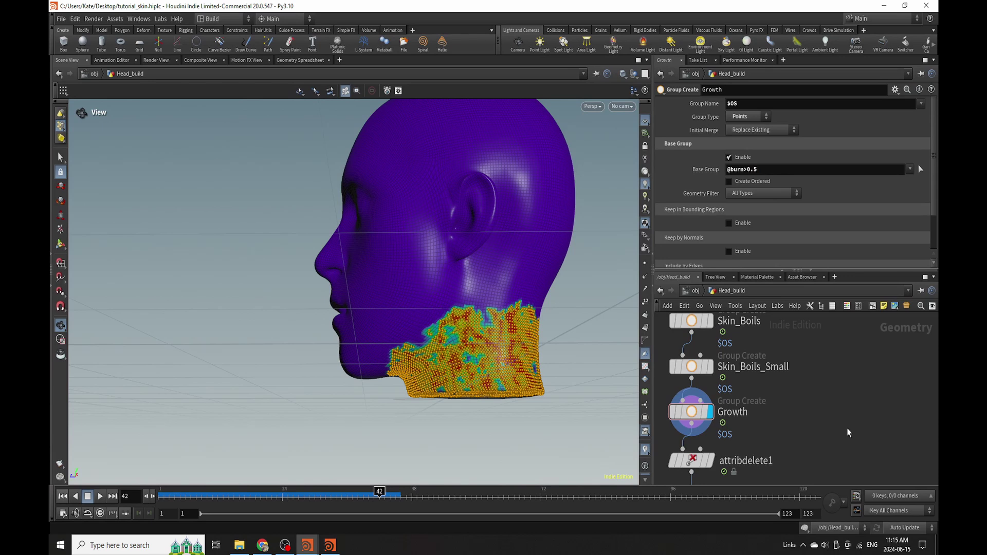
left_click_drag(453, 267, 499, 268)
- Display peak1 and peak2 in turn and inspect the displaced skin on the jaw and neck from several angles
scroll(761, 390, "down", 3)
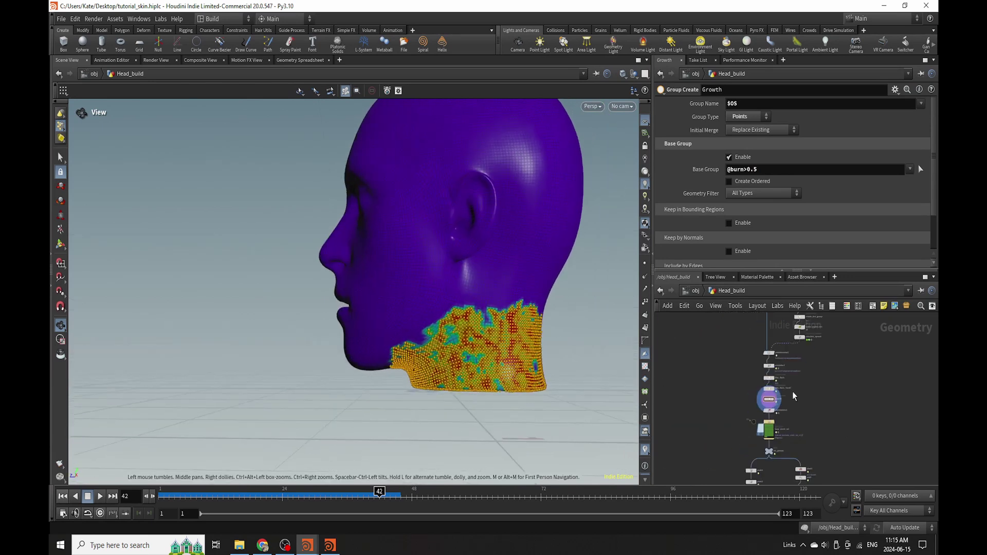
scroll(758, 366, "up", 4)
scroll(822, 391, "down", 5)
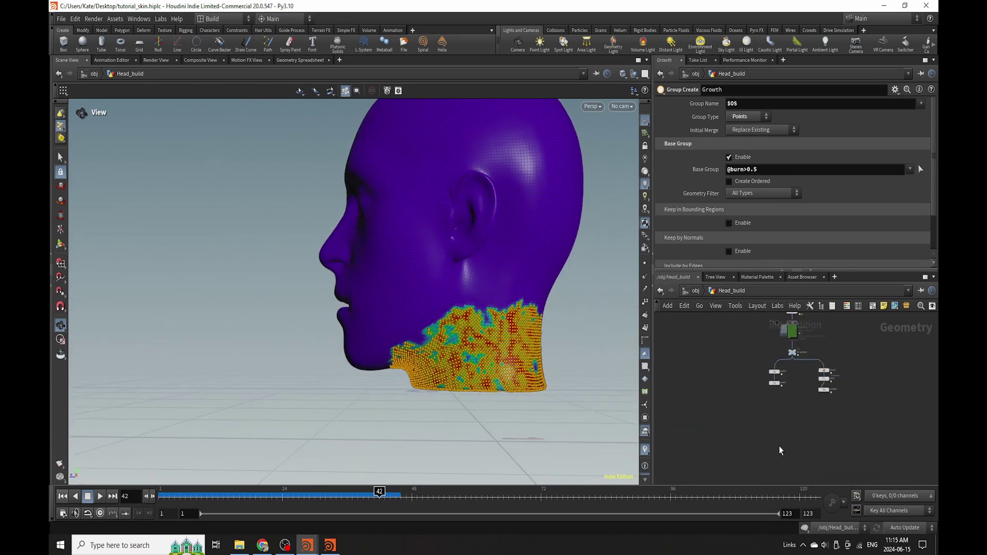
scroll(780, 360, "up", 5)
left_click(771, 348)
left_click_drag(462, 308, 452, 347)
scroll(501, 359, "up", 3)
left_click(771, 375)
scroll(761, 375, "up", 3)
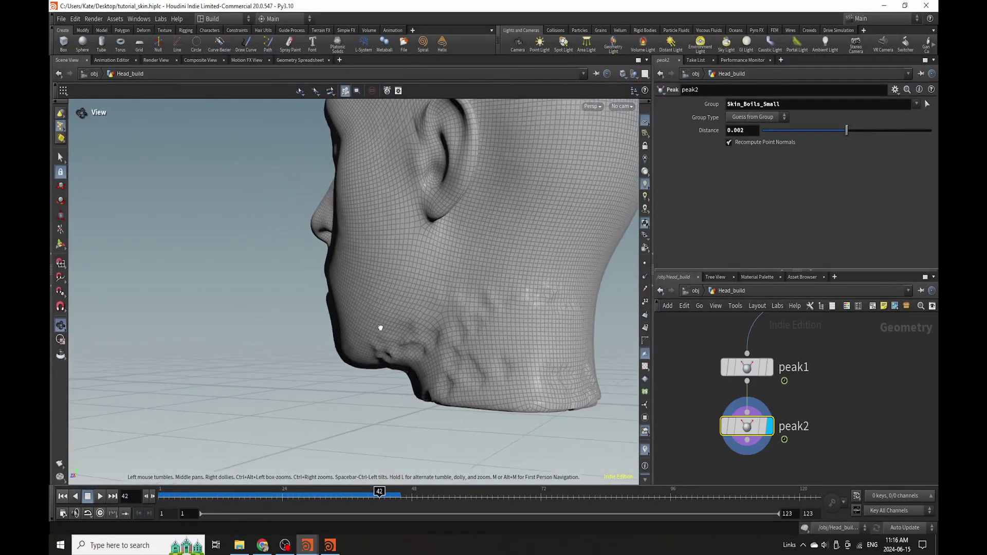
left_click_drag(379, 326, 459, 222)
left_click_drag(489, 394, 535, 444)
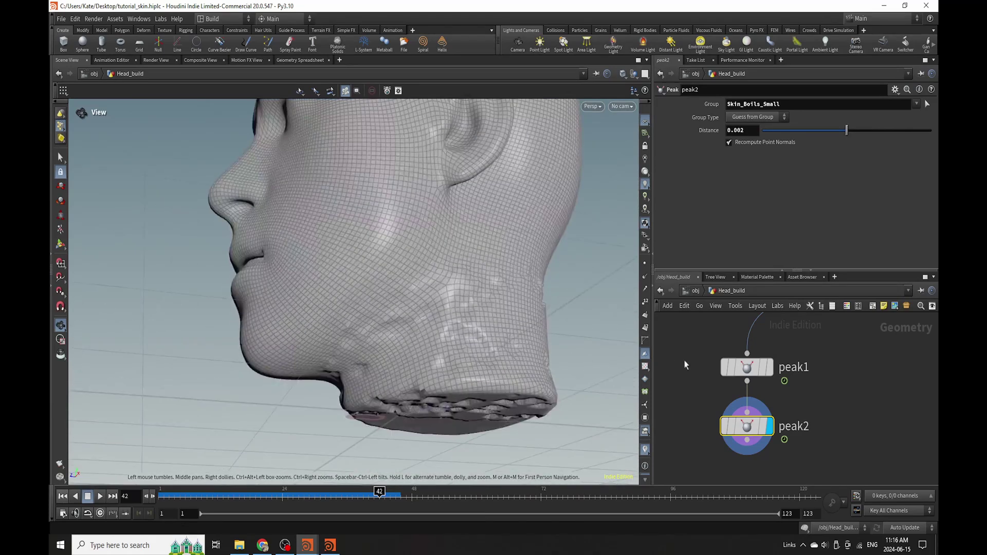
- Add an Attribute Blur node on P after peak2, display it, and check the smoothed neck
middle_click_drag(751, 453, 718, 417)
key("Tab")
mouse_move(718, 417)
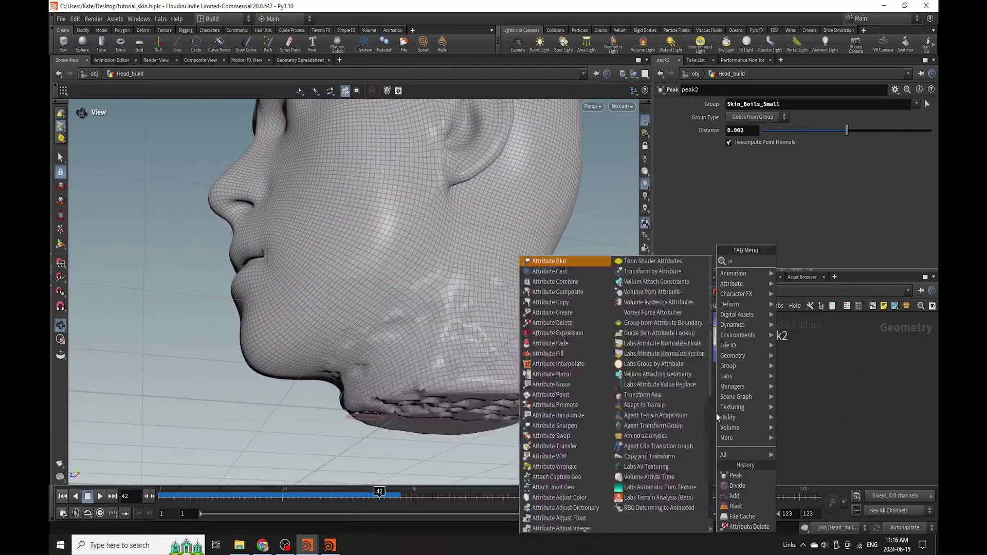
left_click(563, 263)
left_click(714, 399)
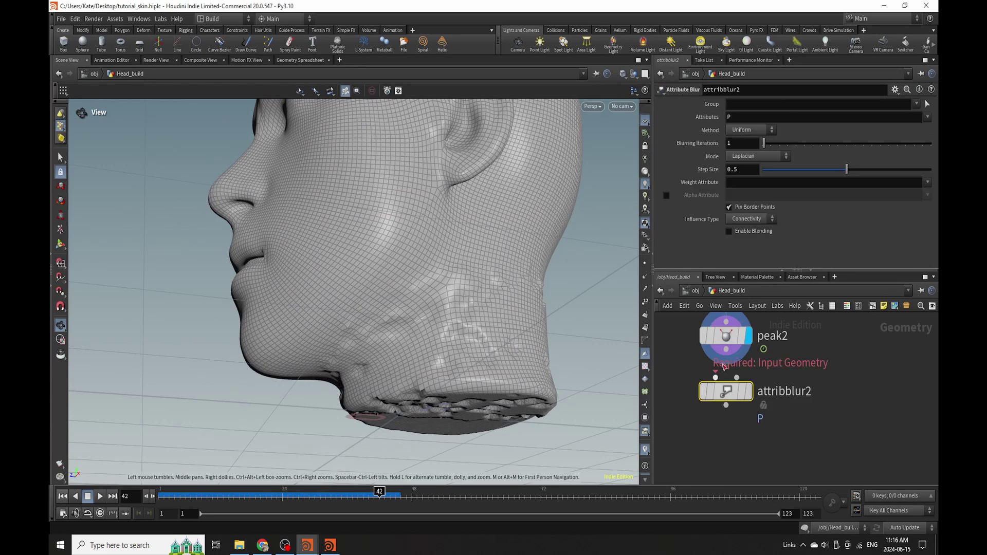
left_click_drag(514, 335, 529, 303)
- Turn the base_mesh_set file cache back on and save its frames to disk in the background
scroll(741, 443, "down", 5)
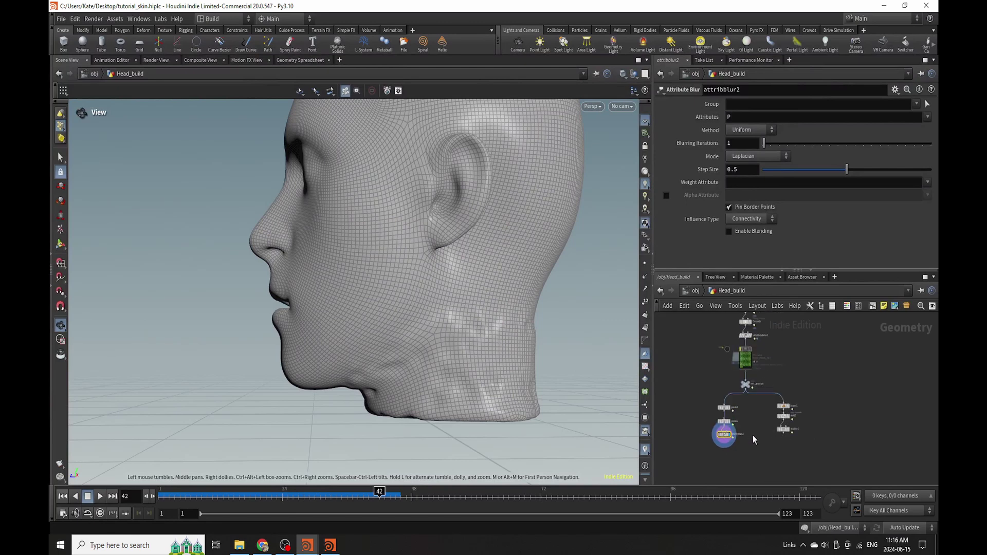
scroll(752, 421, "up", 5)
left_click(760, 378)
left_click(760, 379)
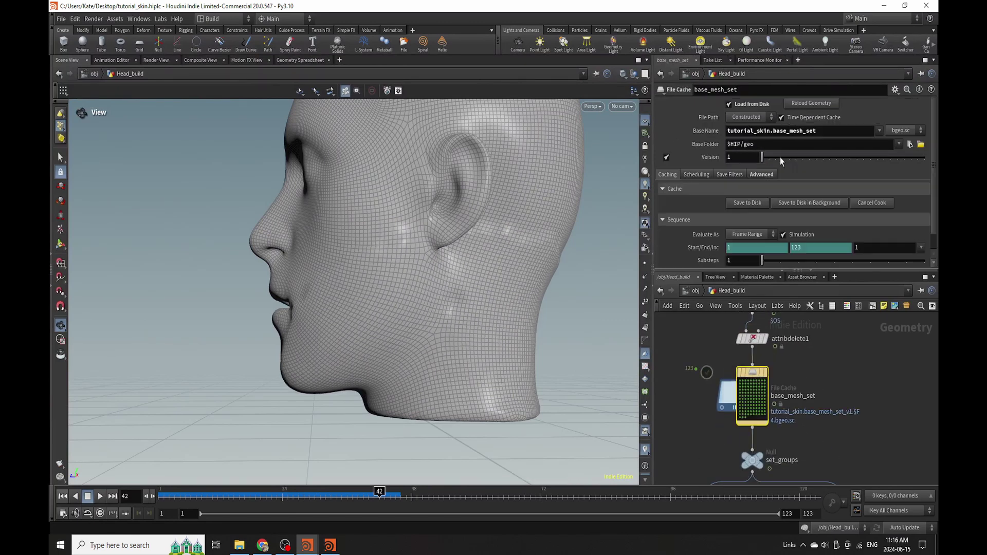
left_click(799, 202)
left_click(793, 239)
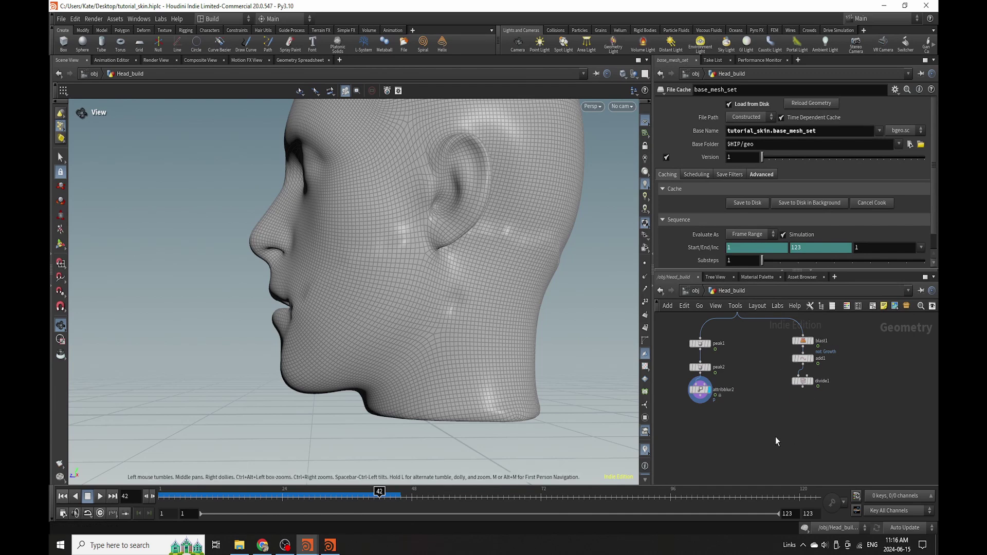
- Add a Ray node below divide1, display divide1, and save the scene
key("Tab")
type("ray")
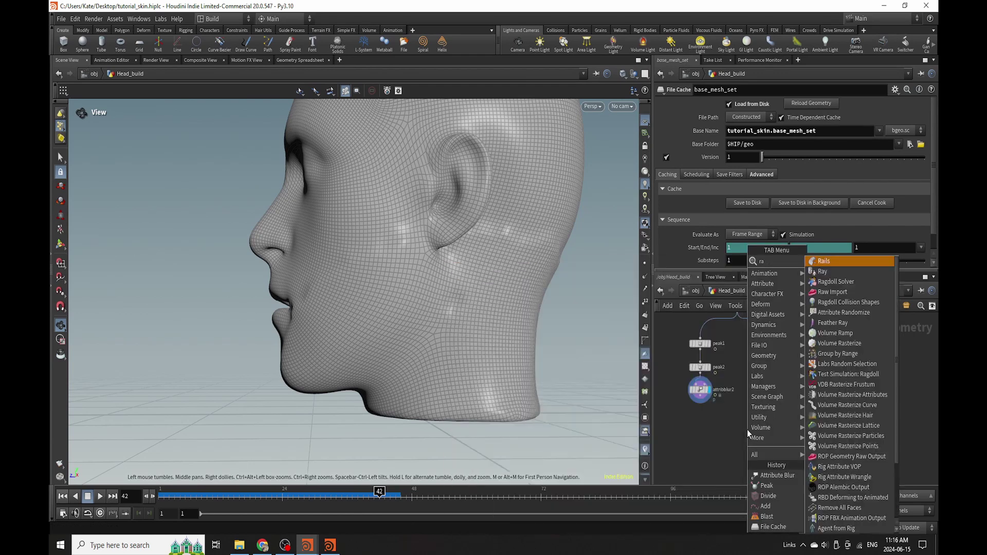
left_click(820, 262)
left_click(802, 422)
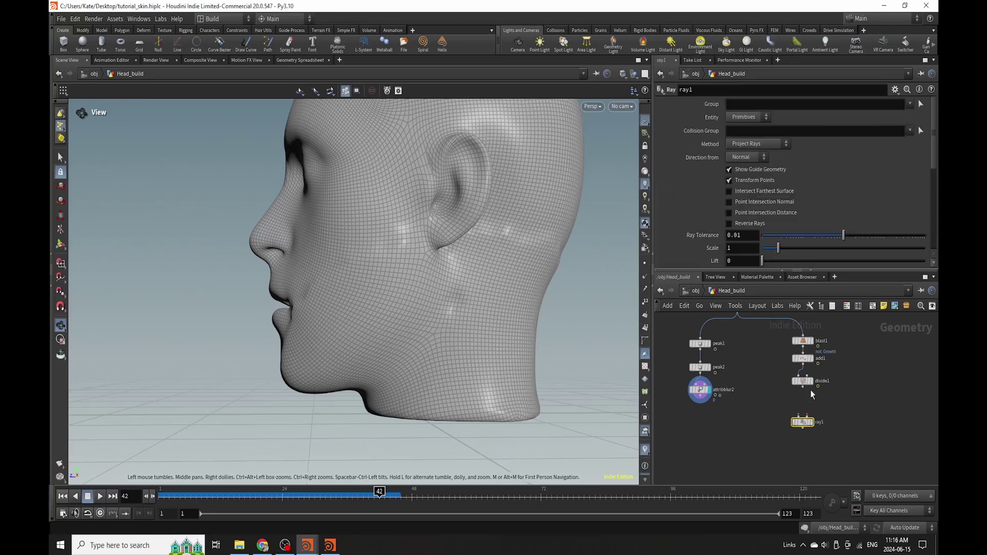
left_click(814, 380)
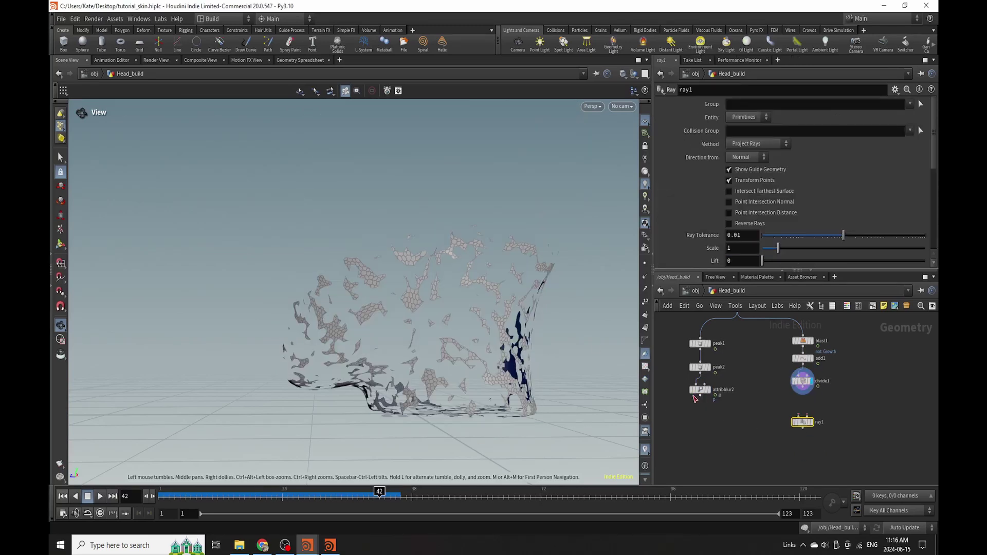
key("ctrl+s")
- Wire divide1 into the Ray node's first input and attribblur2 into its second, and display the Ray node
left_click(807, 415)
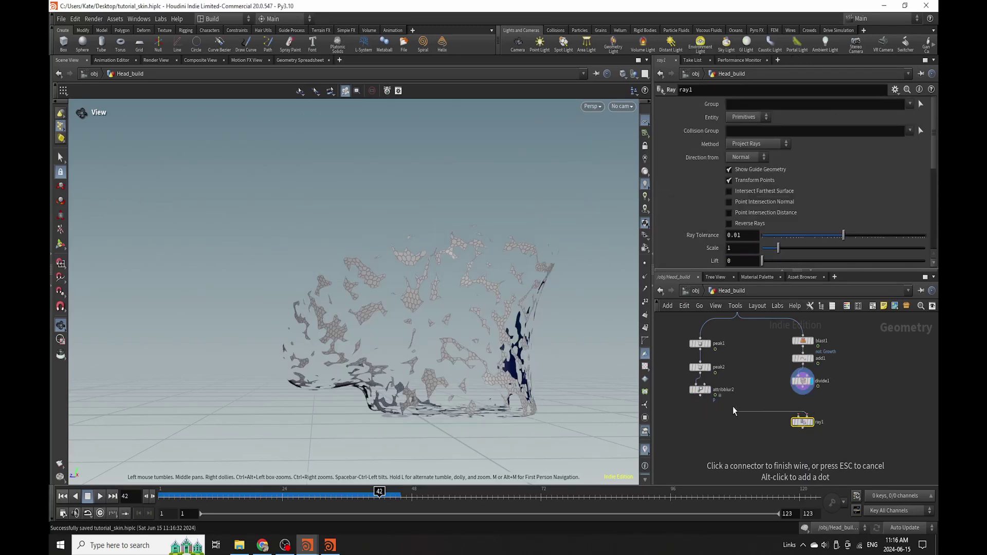
left_click(715, 401)
left_click_drag(806, 392, 791, 411)
scroll(790, 411, "up", 2)
left_click(792, 423)
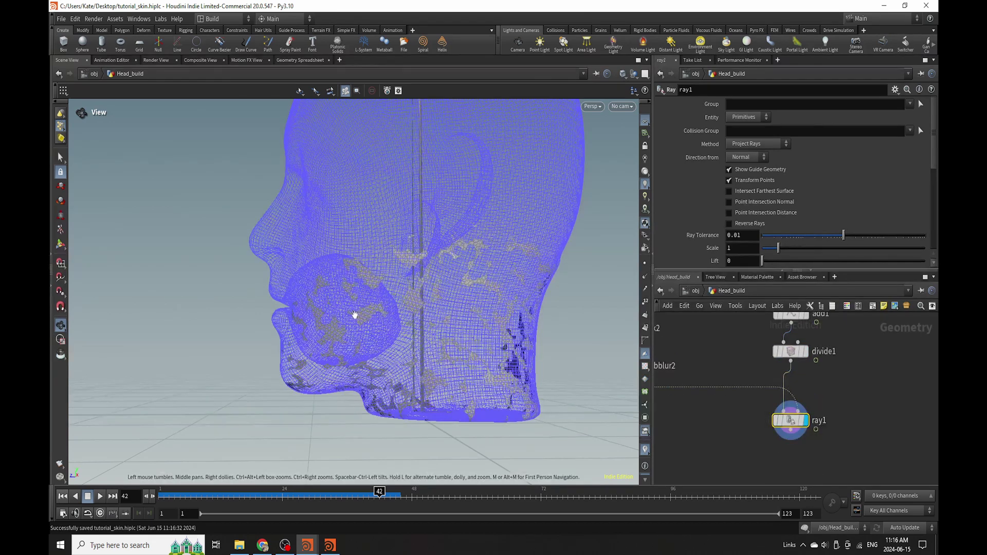
- Set the Ray method to Minimum Distance and inspect the projected pieces on the neck at frame 39
left_click(759, 144)
left_click(757, 154)
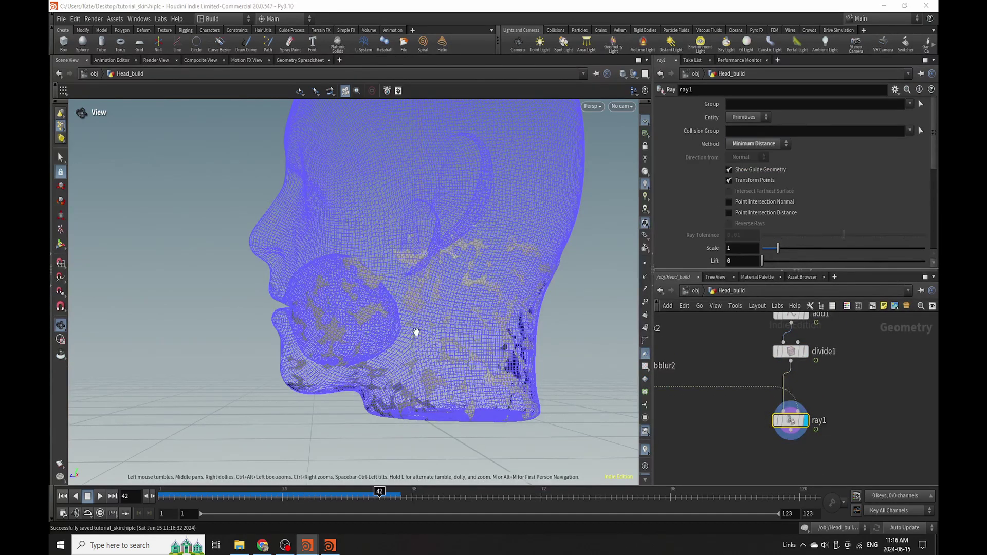
left_click_drag(412, 330, 391, 352)
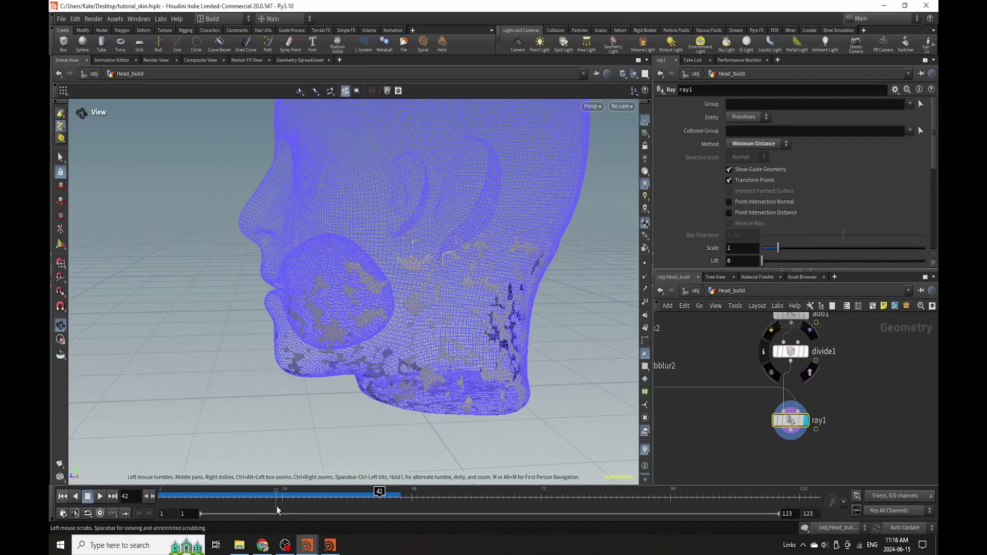
left_click_drag(276, 501, 364, 503)
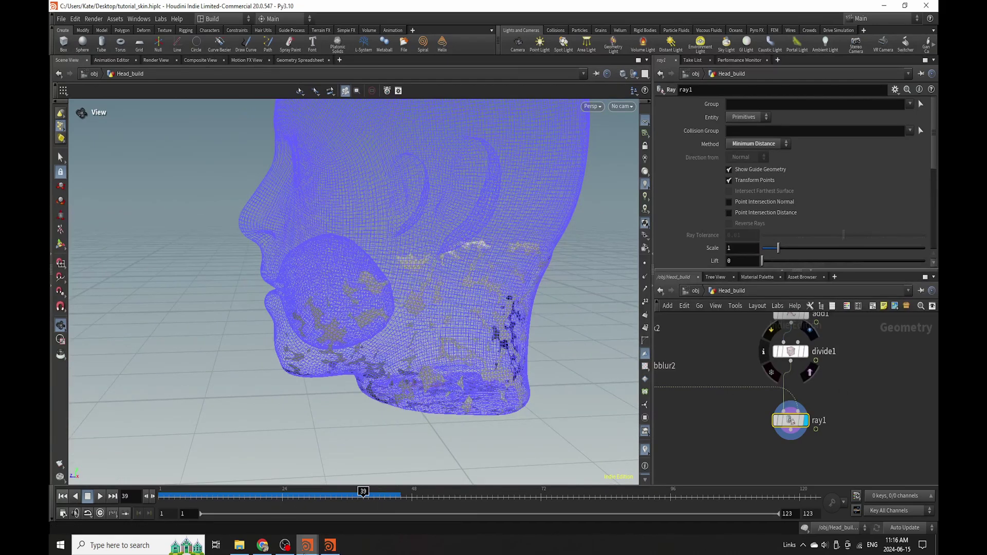
scroll(438, 258, "up", 10)
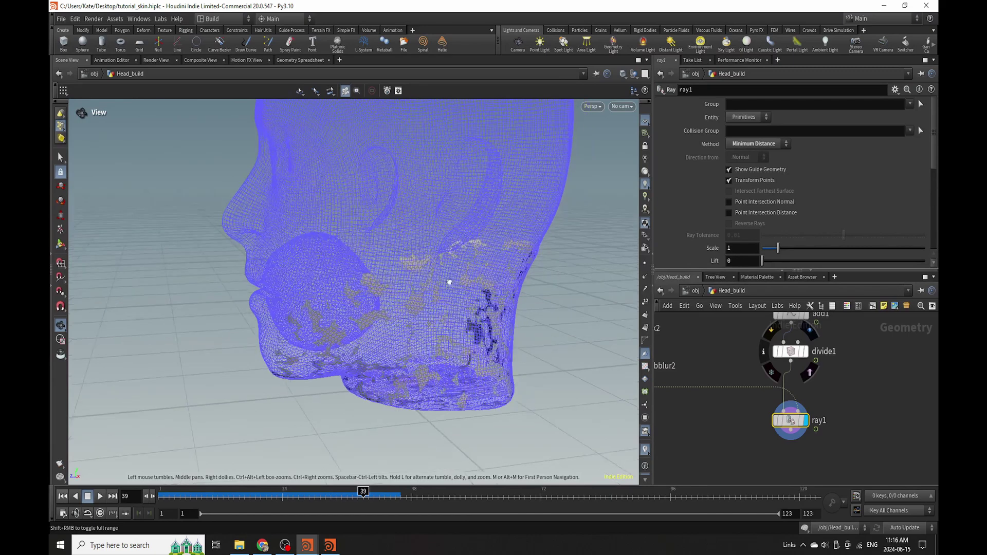
scroll(424, 266, "up", 5)
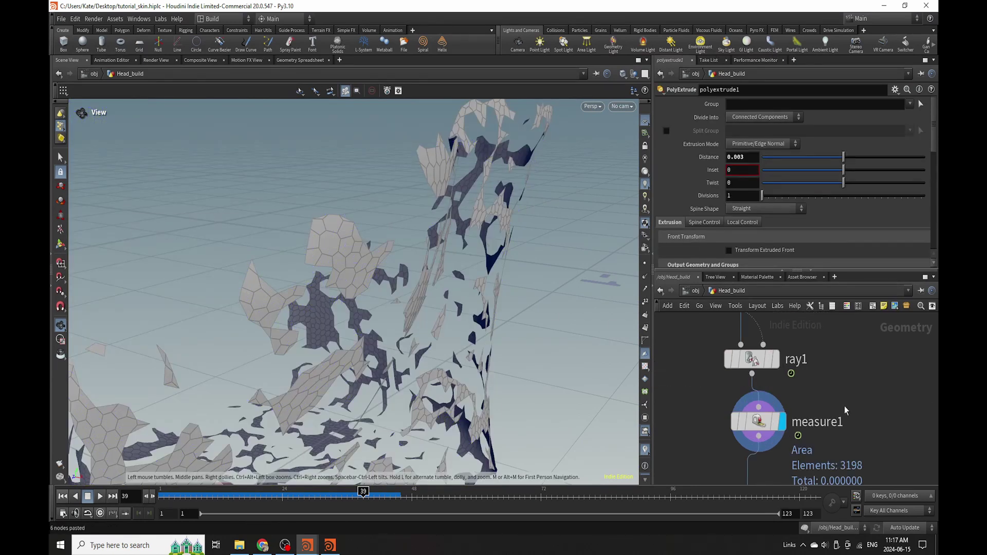
- Select measure1, examine its area output settings and the cell pieces from several angles, and save the scene
left_click(758, 421)
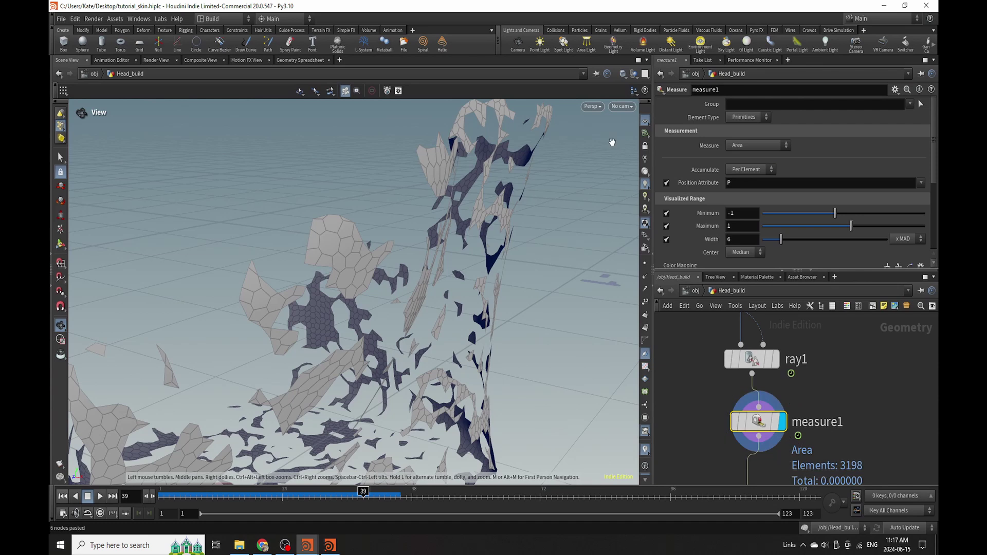
scroll(772, 116, "down", 3)
scroll(839, 174, "up", 3)
left_click_drag(334, 229, 420, 222)
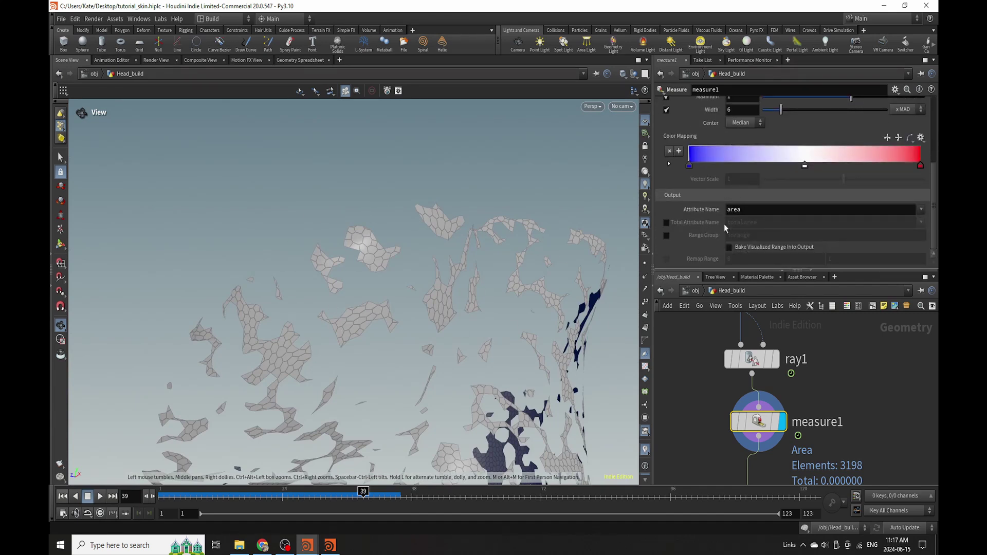
key("ctrl+s")
left_click_drag(544, 267, 301, 193)
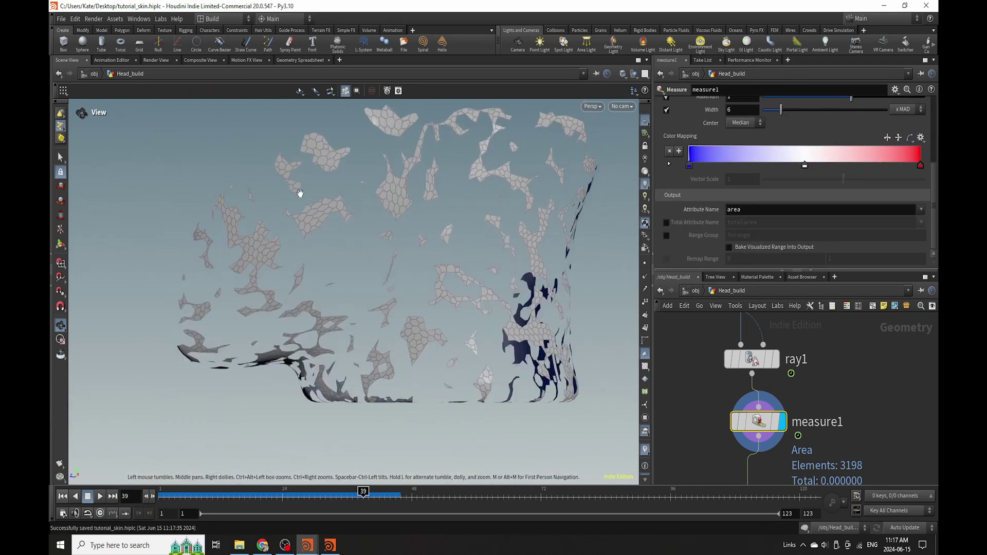
scroll(795, 349, "down", 2)
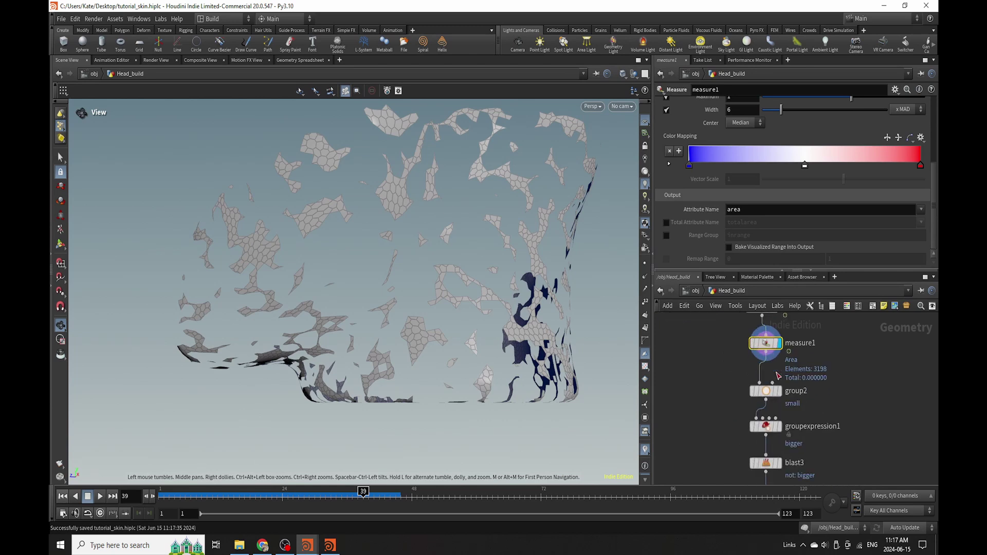
- Display group2 and groupexpression1 alternately to compare the cells in the small and bigger groups
left_click(780, 399)
left_click_drag(420, 220, 416, 315)
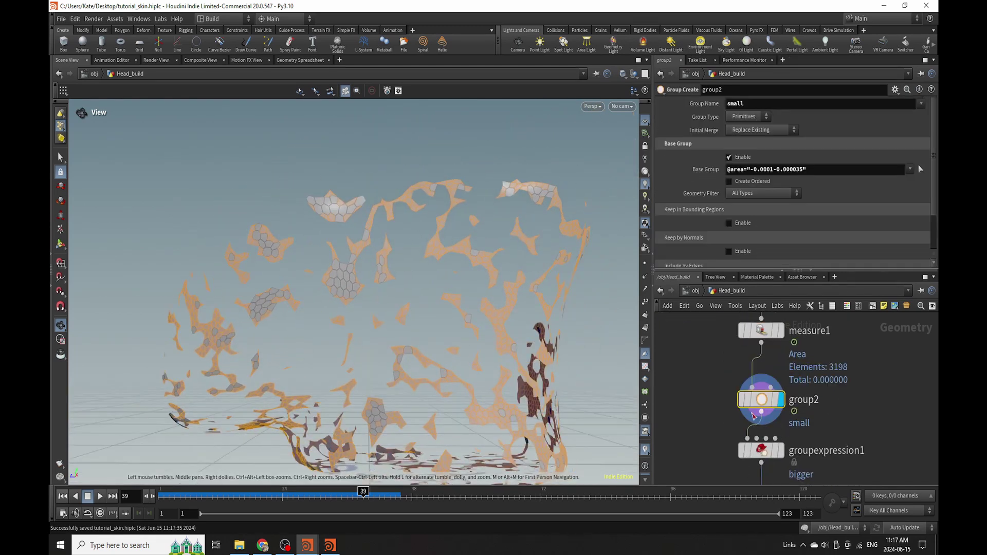
left_click(780, 451)
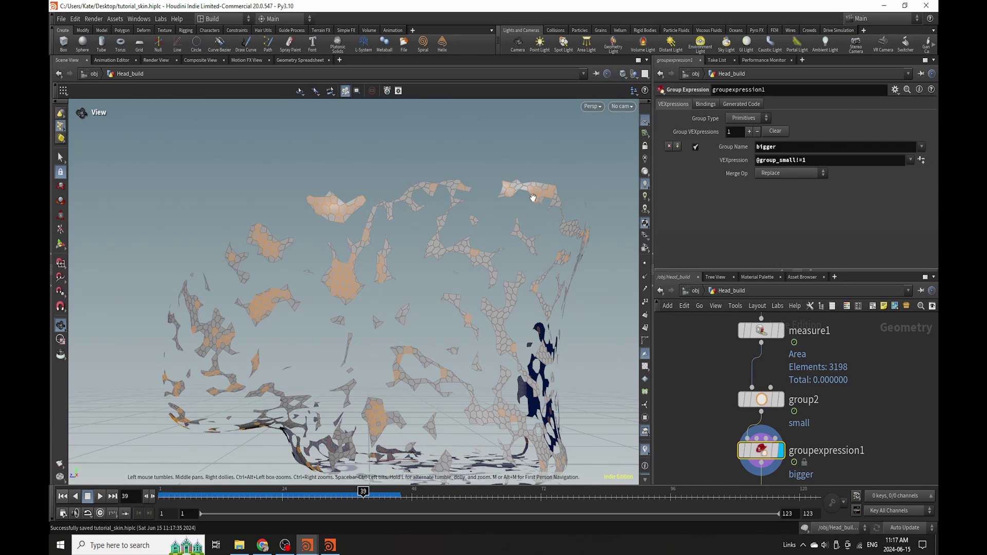
left_click(781, 399)
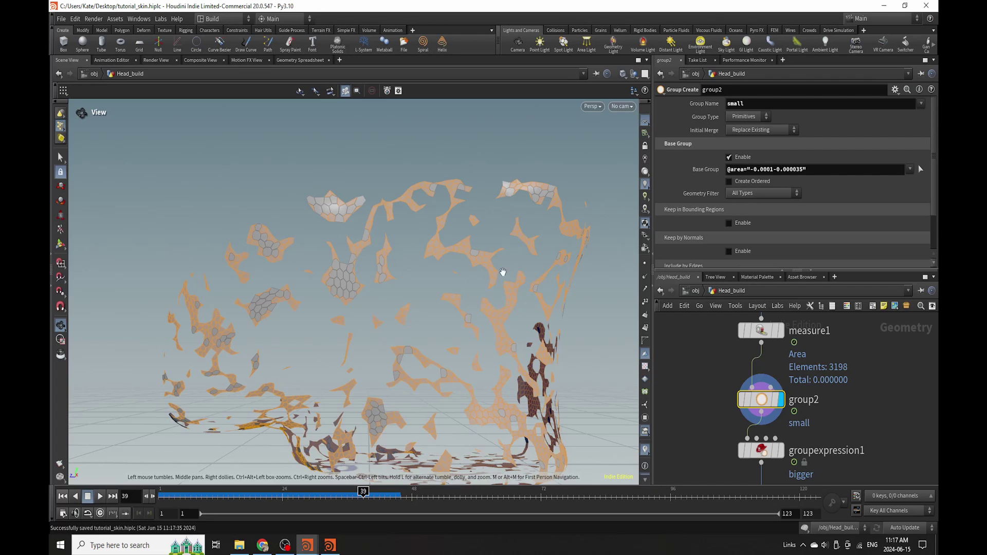
middle_click_drag(768, 469, 749, 393)
left_click(762, 377)
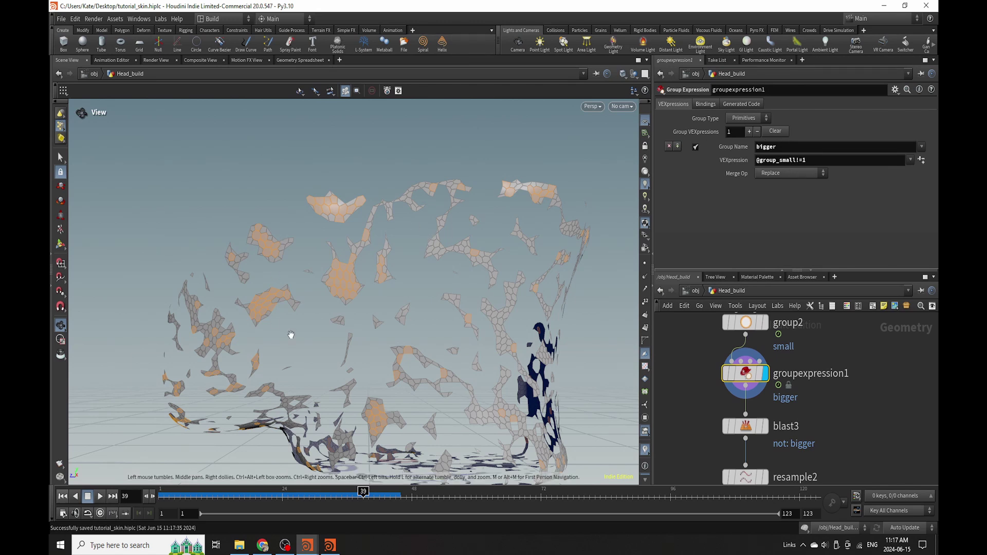
- Display blast3, resample2 and polyextrude1 in turn and examine how the bigger cells become rounded, extruded discs
left_click(750, 431)
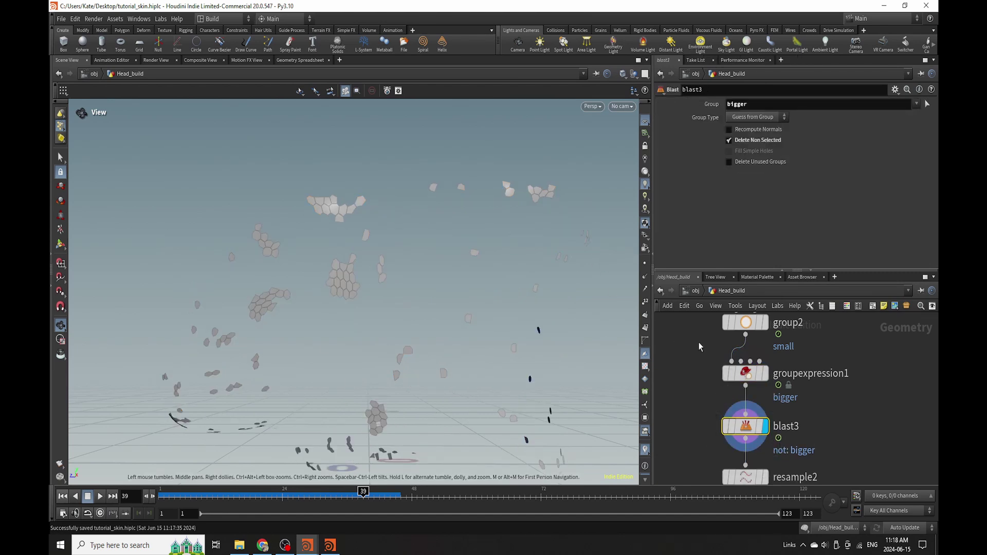
scroll(740, 411, "up", 2)
left_click(731, 417)
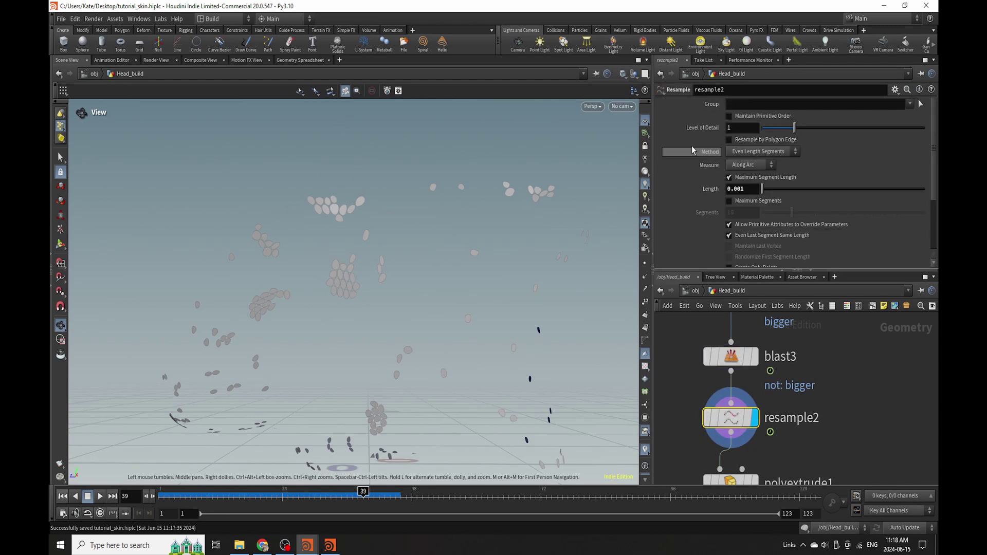
scroll(837, 447, "down", 2)
scroll(837, 447, "up", 2)
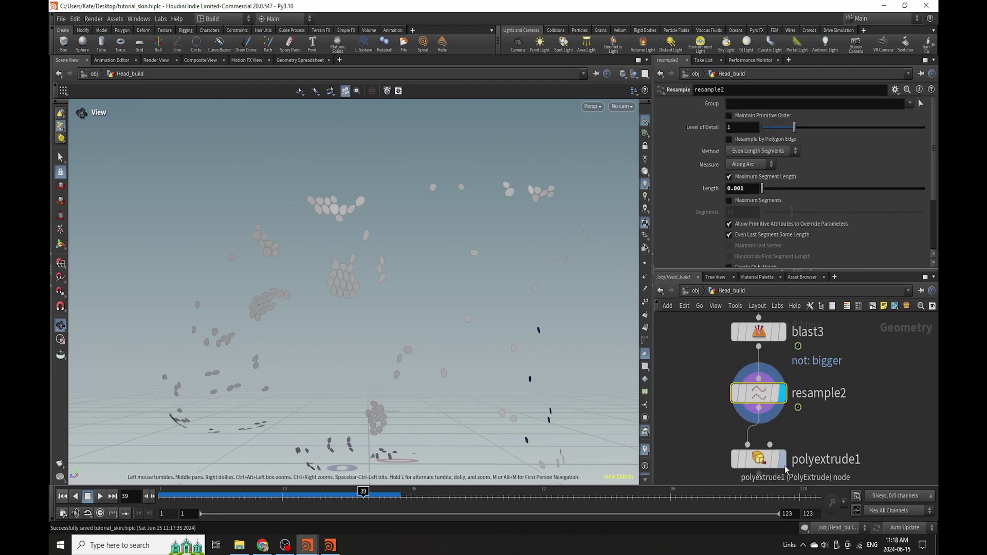
left_click(758, 458)
left_click_drag(315, 344, 364, 308)
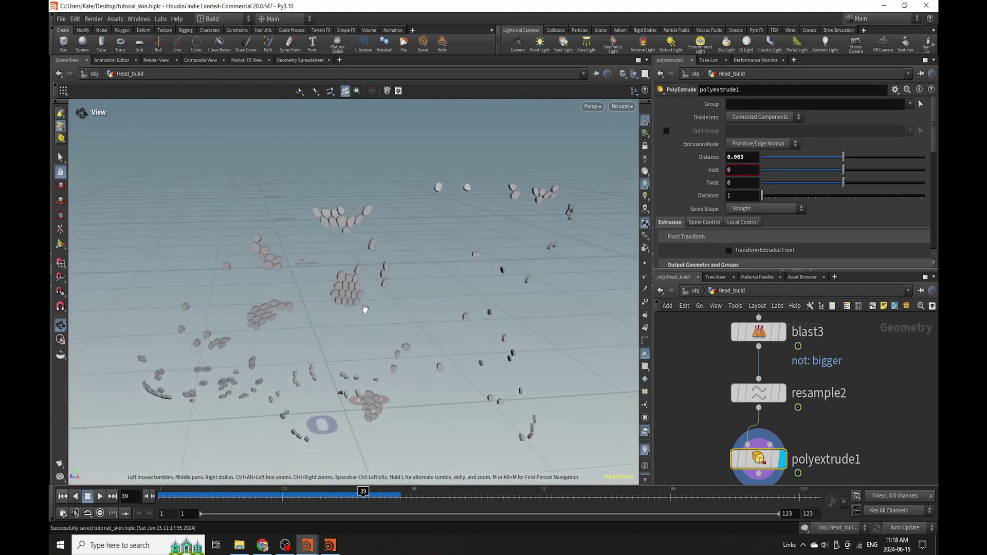
scroll(822, 421, "down", 3)
scroll(775, 350, "up", 2)
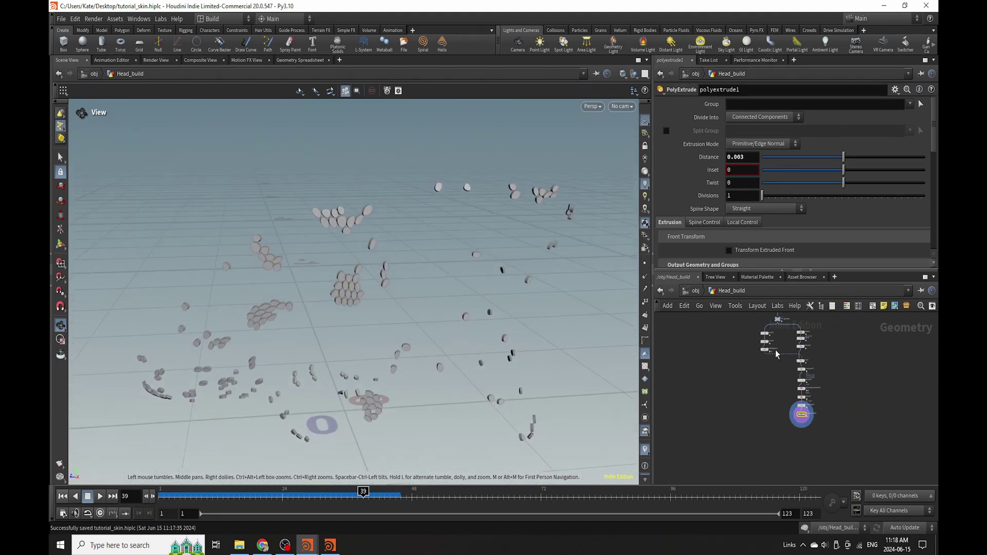
- Add a Group Create node below the two branches of the network
key("Tab")
type("circ")
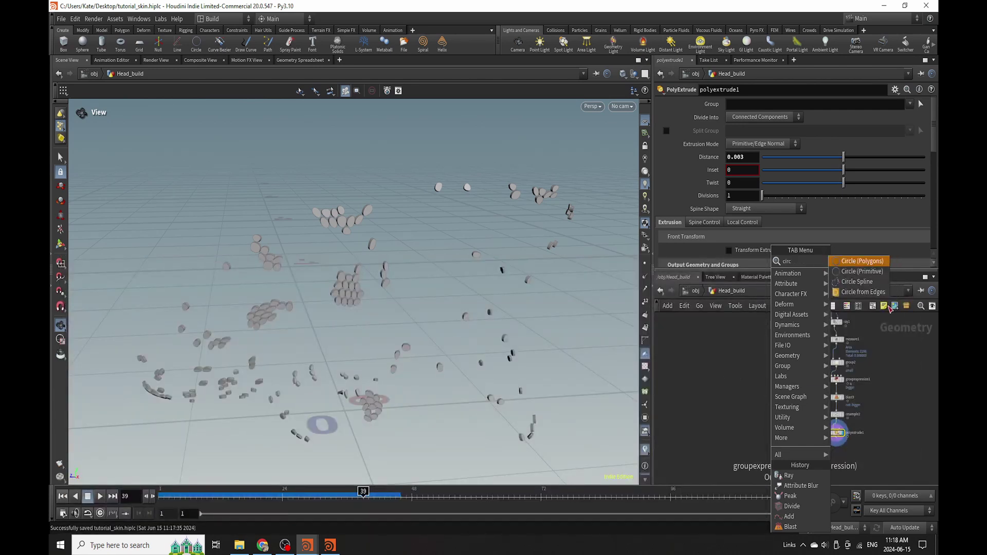
key("BackSpace")
key("BackSpace")
key("BackSpace")
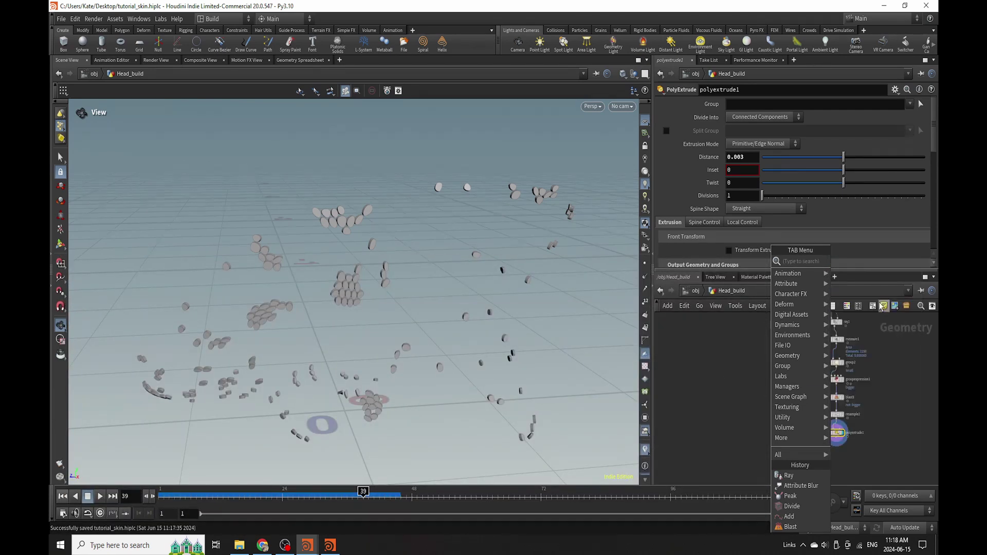
type("group")
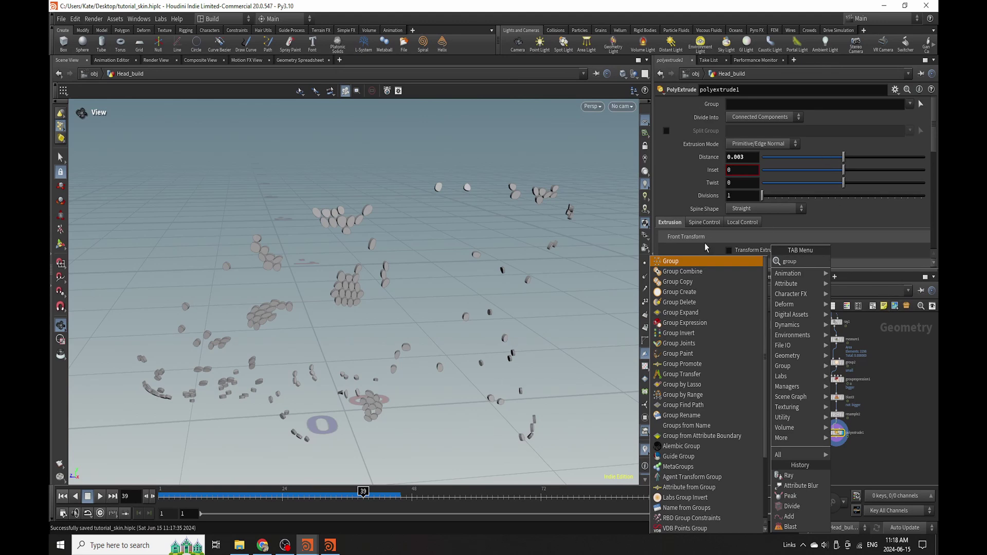
key("Down")
key("Down")
key("Down")
key("Return")
left_click(753, 416)
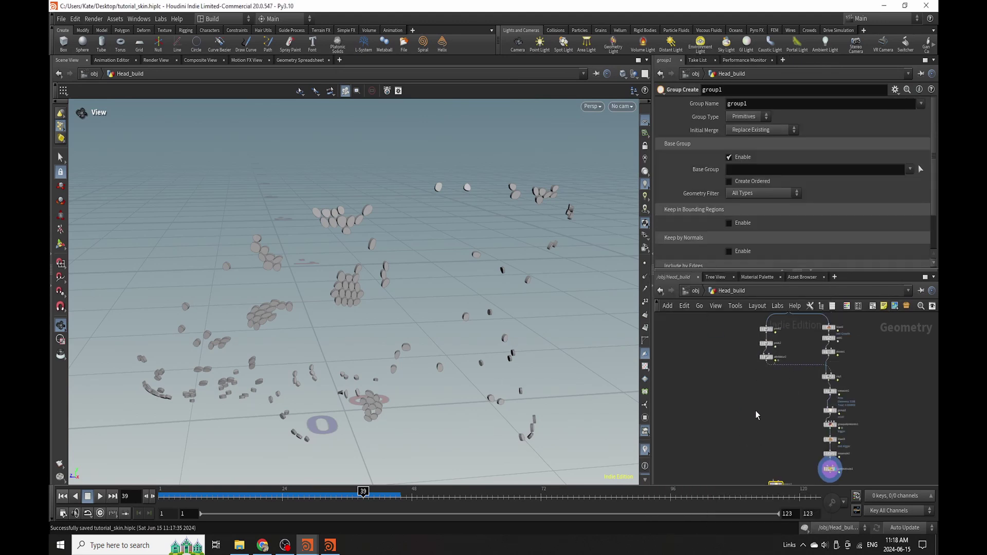
- Wire attribblur2 into group1's first input and polyextrude1 into its second, and display group1
left_click_drag(766, 363, 739, 422)
scroll(760, 359, "down", 2)
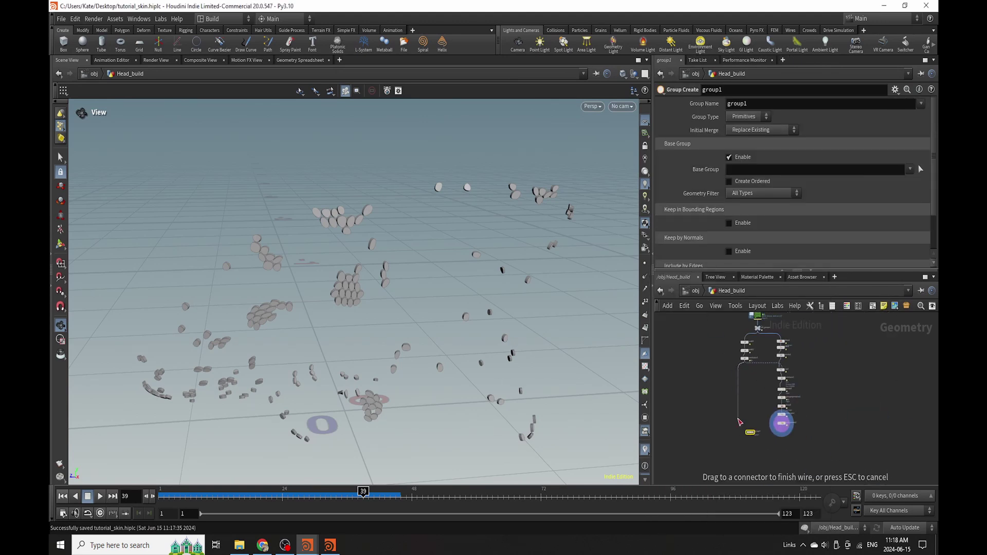
scroll(738, 421, "up", 6)
left_click(744, 459)
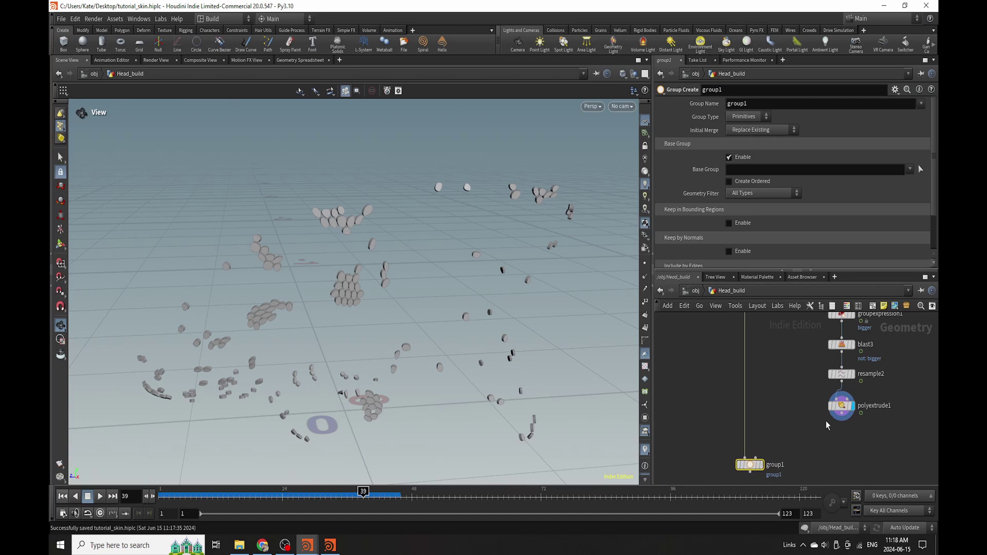
left_click(840, 418)
left_click(762, 463)
scroll(756, 415, "down", 2)
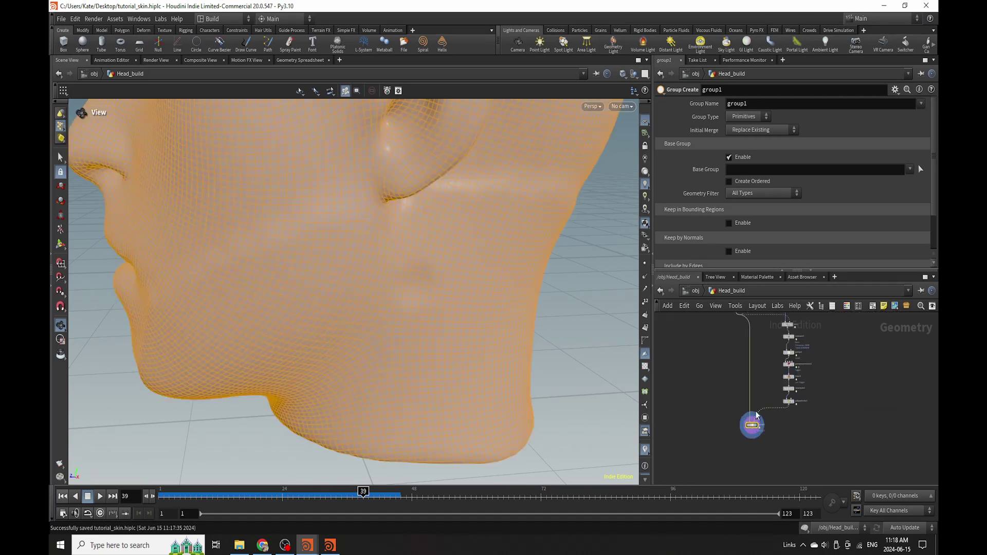
scroll(756, 415, "up", 4)
- Set group1's group type to Points and its group name to $OS, and save the scene
left_click(749, 116)
left_click(744, 127)
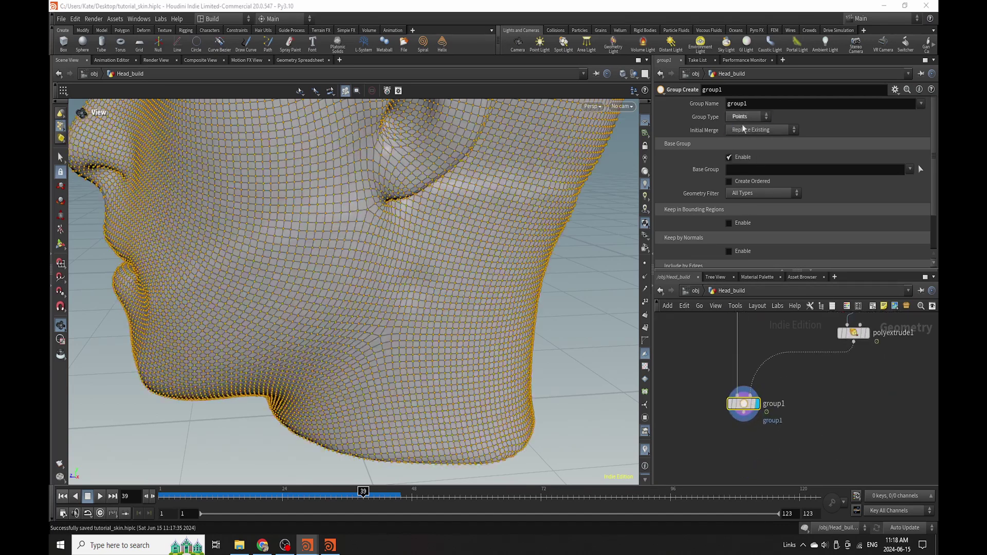
left_click(735, 104)
key("ctrl+s")
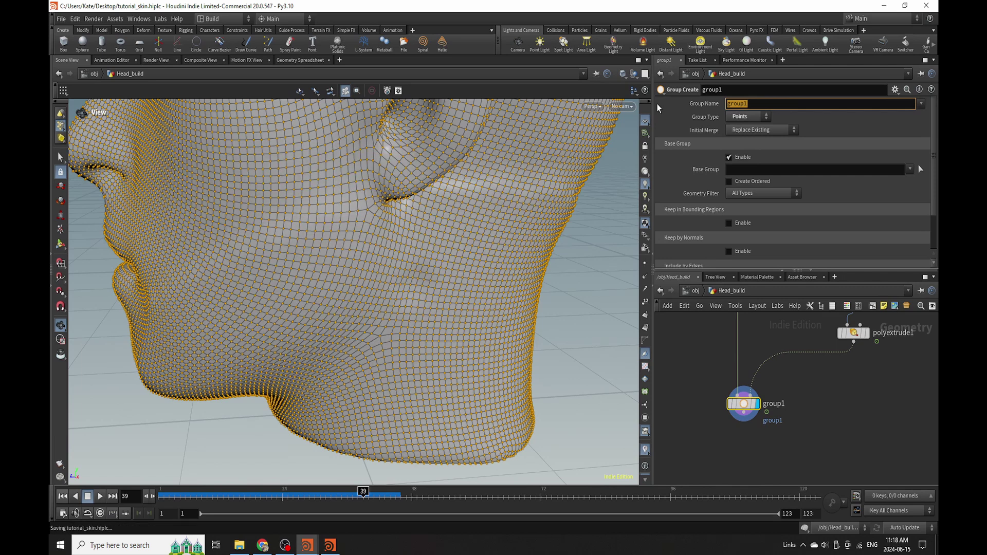
type("$OS")
key("Return")
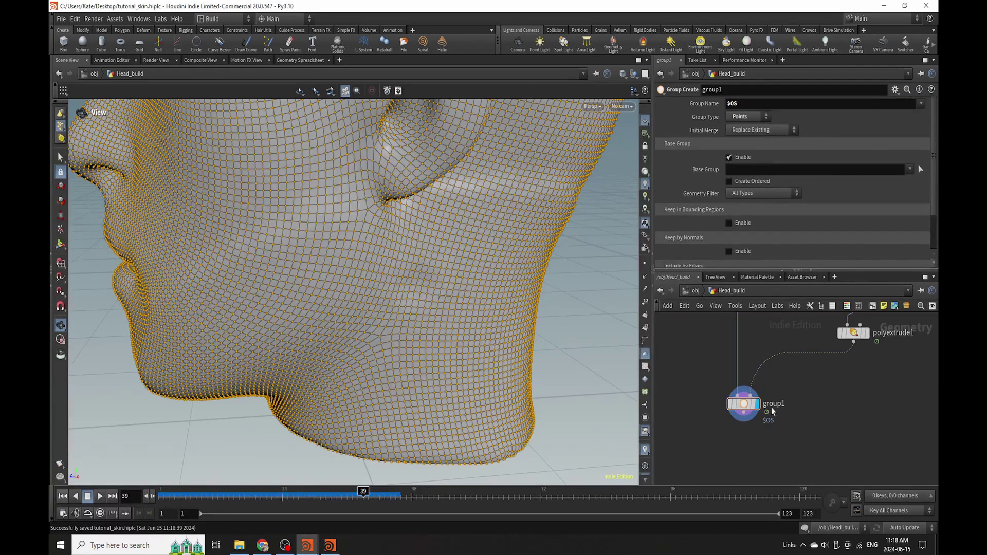
- Rename the group1 node to circles
double_click(774, 405)
type("circ")
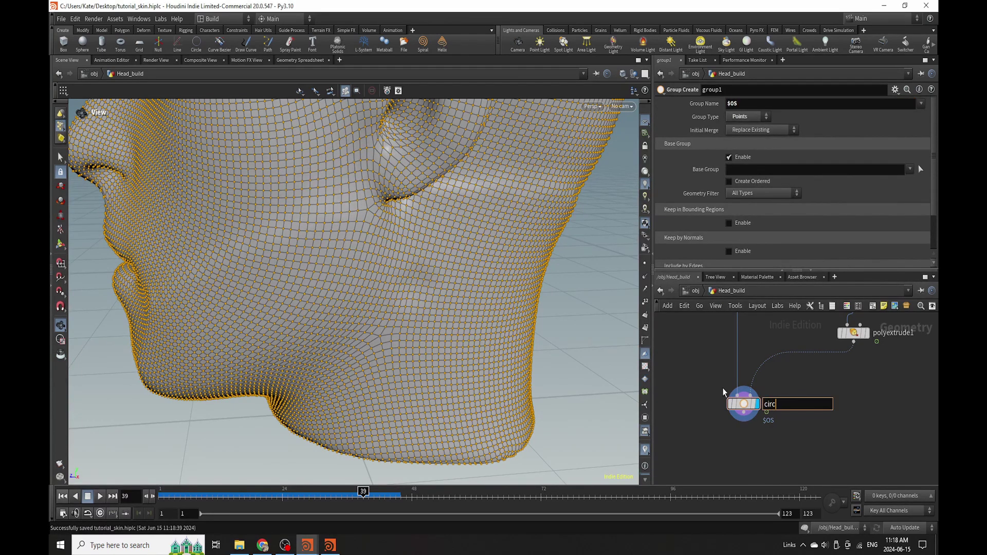
key("Return")
scroll(722, 392, "up", 1)
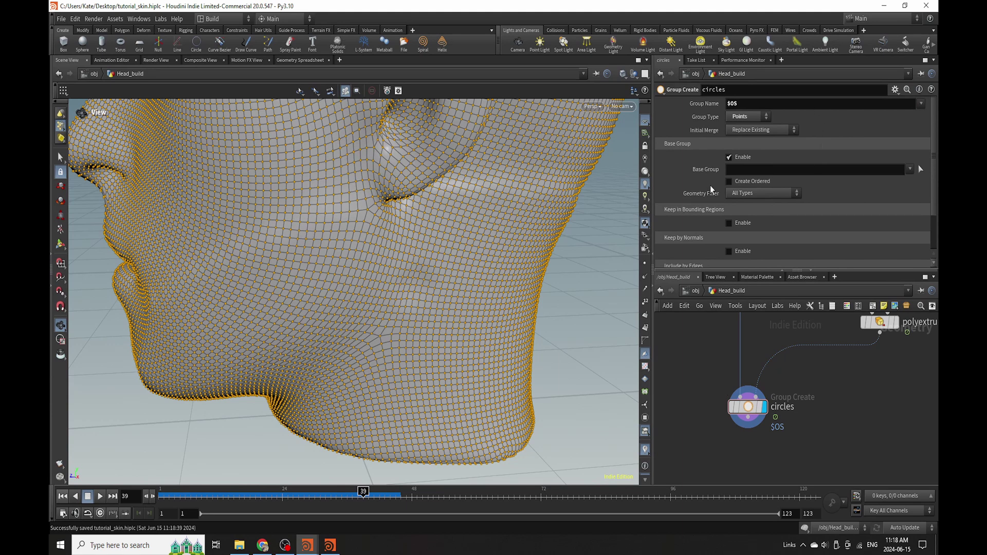
- Enable Keep in Bounding Regions on the circles group and set the bounding type to Bounding Object (points or vertices only)
left_click(740, 222)
left_click(753, 234)
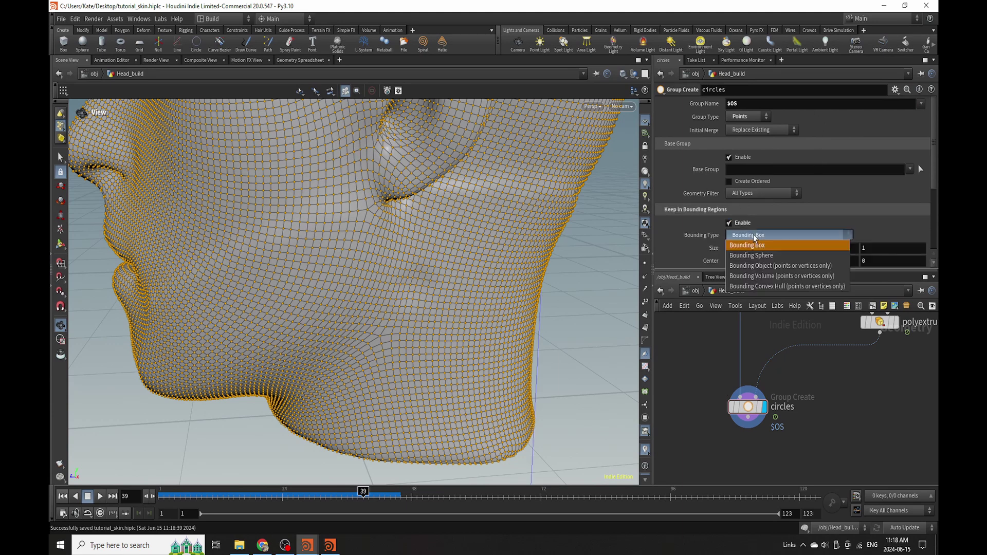
left_click(782, 260)
scroll(834, 207, "down", 2)
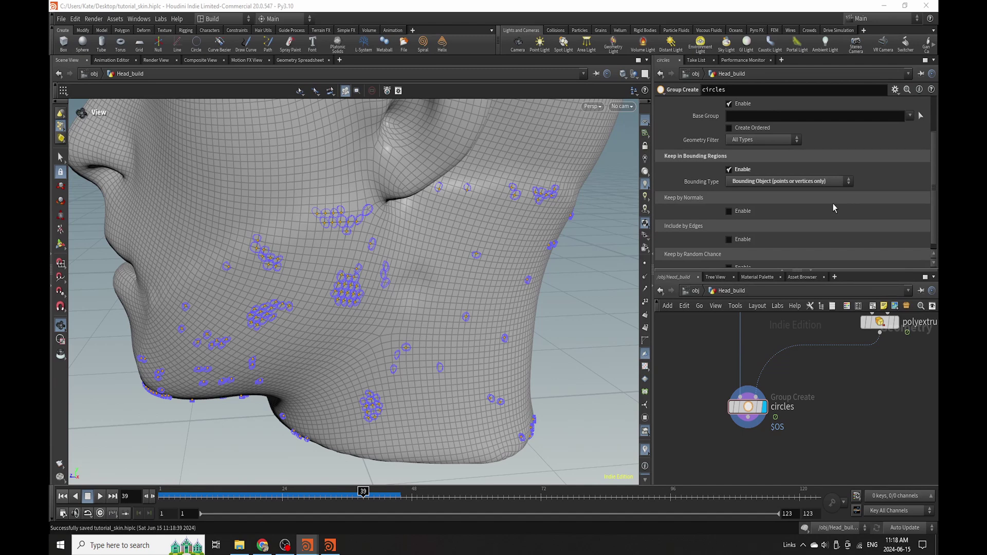
- Add a Peak node, wire it below the circles node, and display it
scroll(710, 404, "up", 2)
key("Tab")
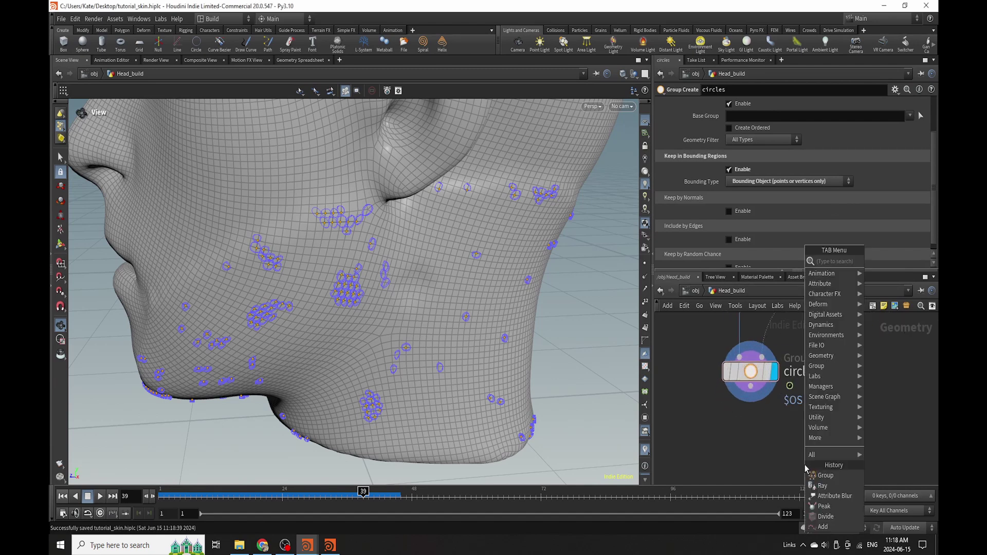
type("peak")
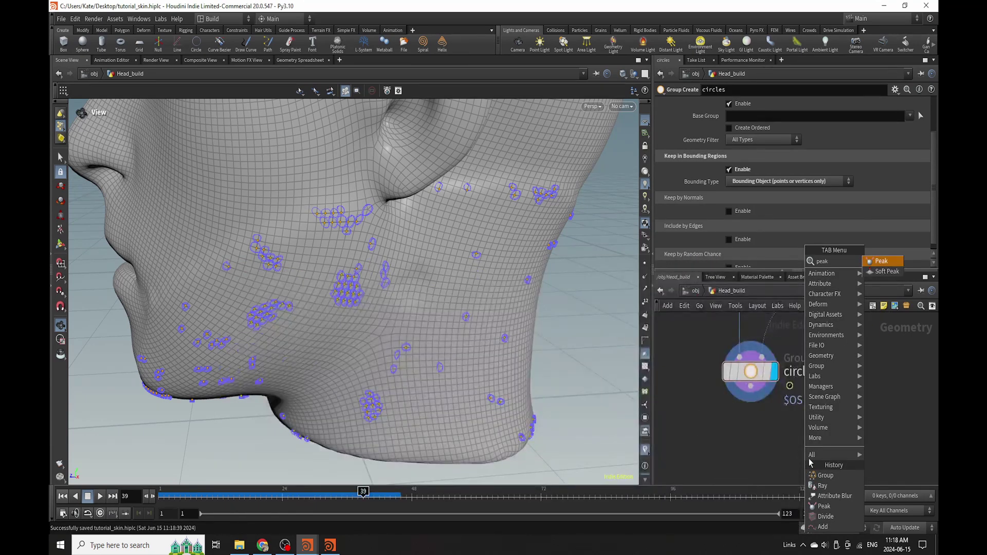
left_click(880, 261)
left_click(758, 439)
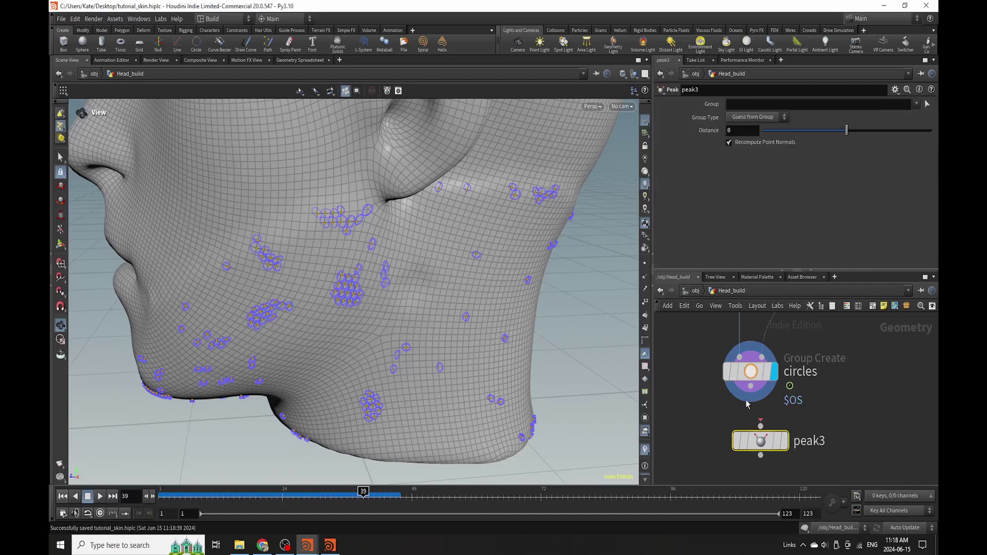
left_click_drag(760, 441, 750, 427)
left_click(779, 400)
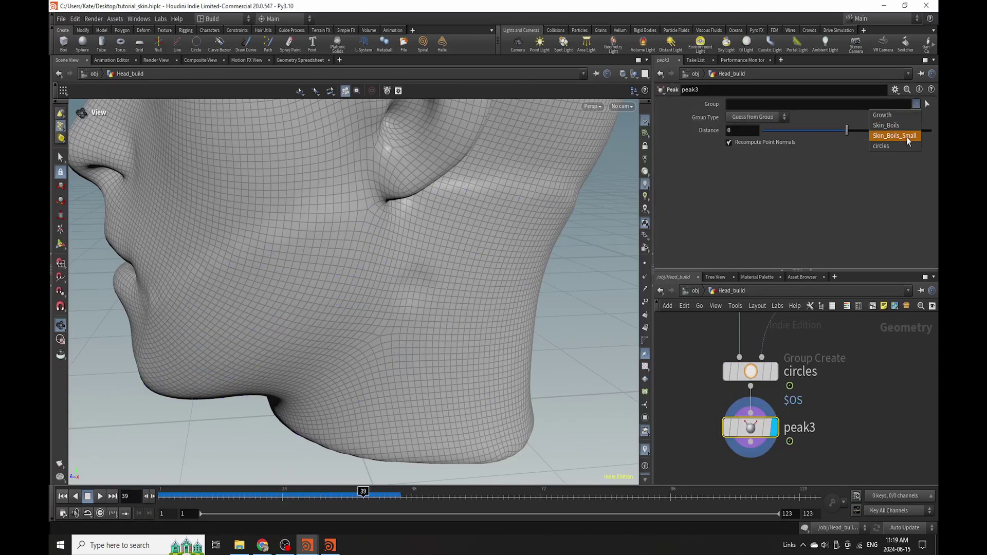
- Set peak3's group to circles and its distance to -0.006
left_click(897, 146)
left_click_drag(852, 134, 846, 133)
left_click_drag(565, 329, 479, 297)
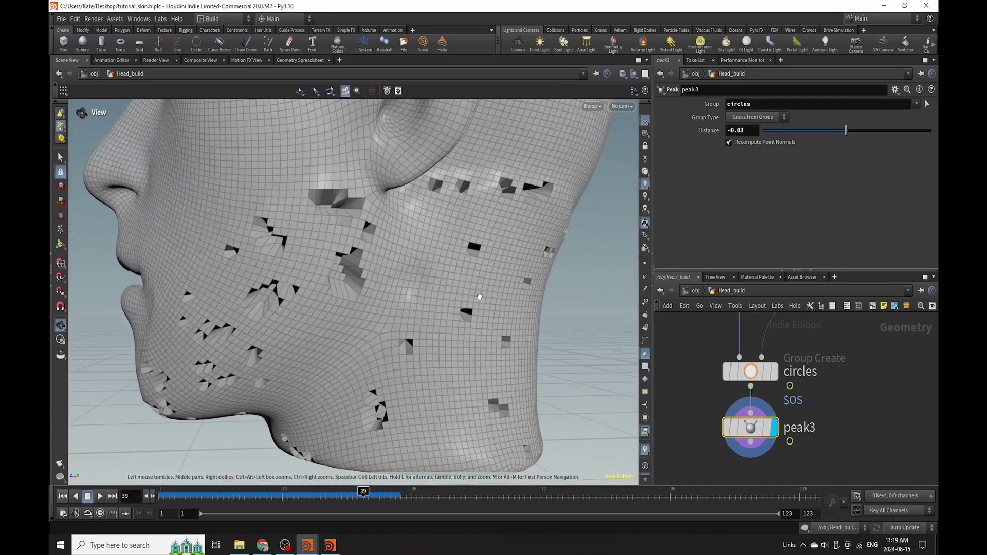
left_click(739, 132)
type("-0.003")
key("Return")
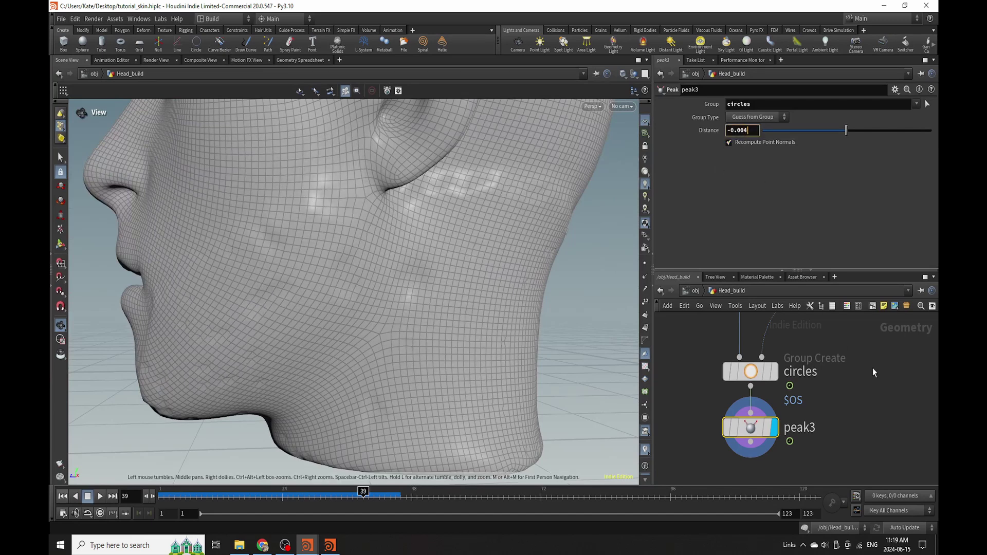
key("Return")
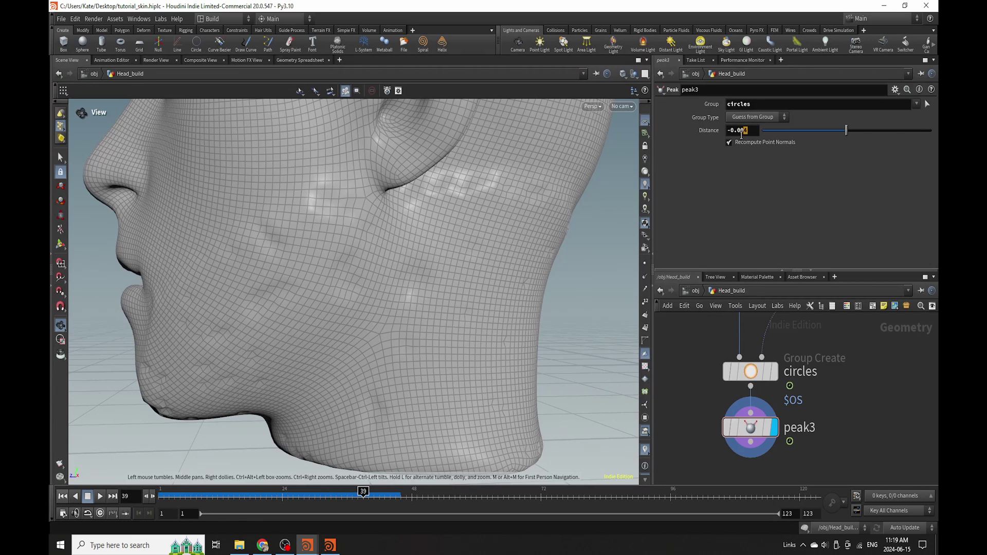
key("Return")
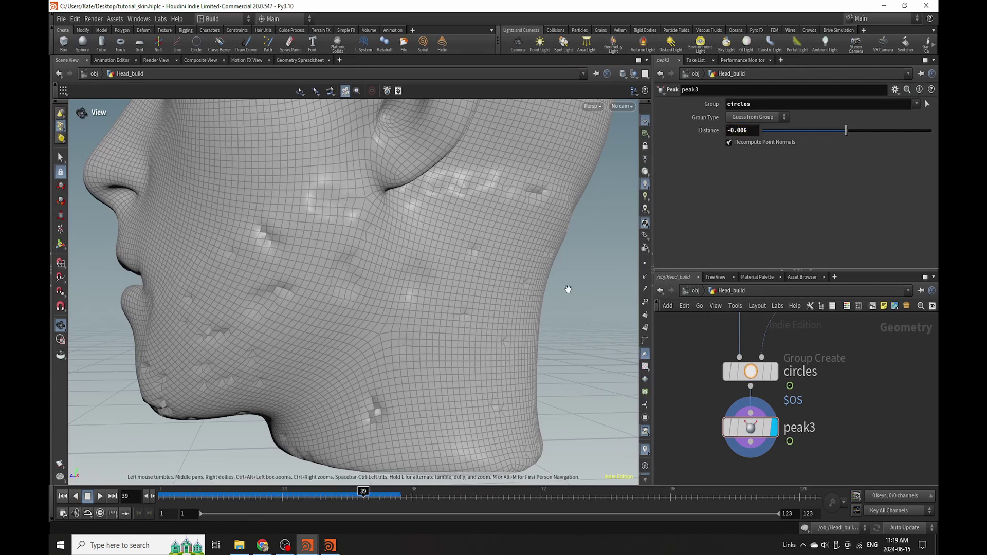
- Scrub to frame 45 and examine the peaked circles around the jaw and neck
left_click_drag(256, 351, 473, 352)
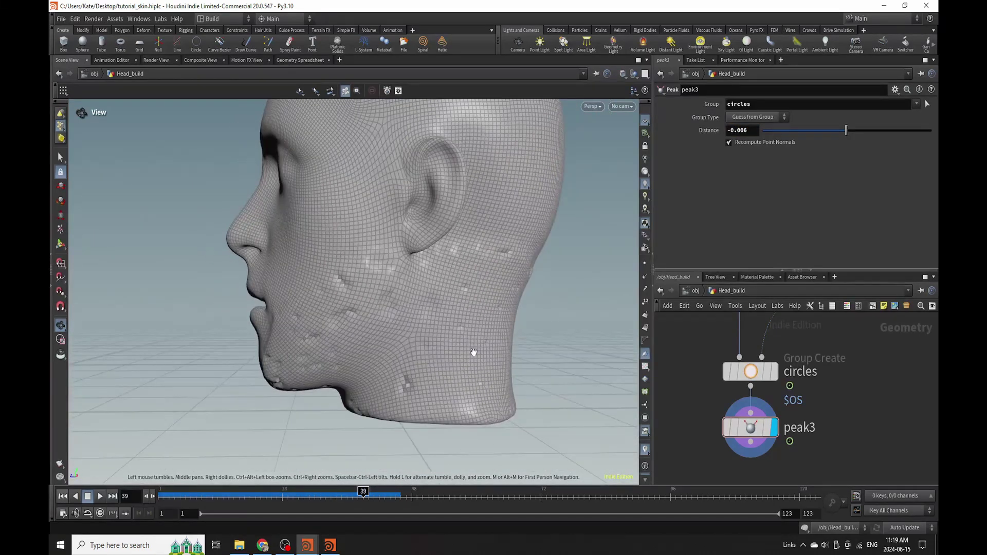
left_click_drag(360, 496, 396, 502)
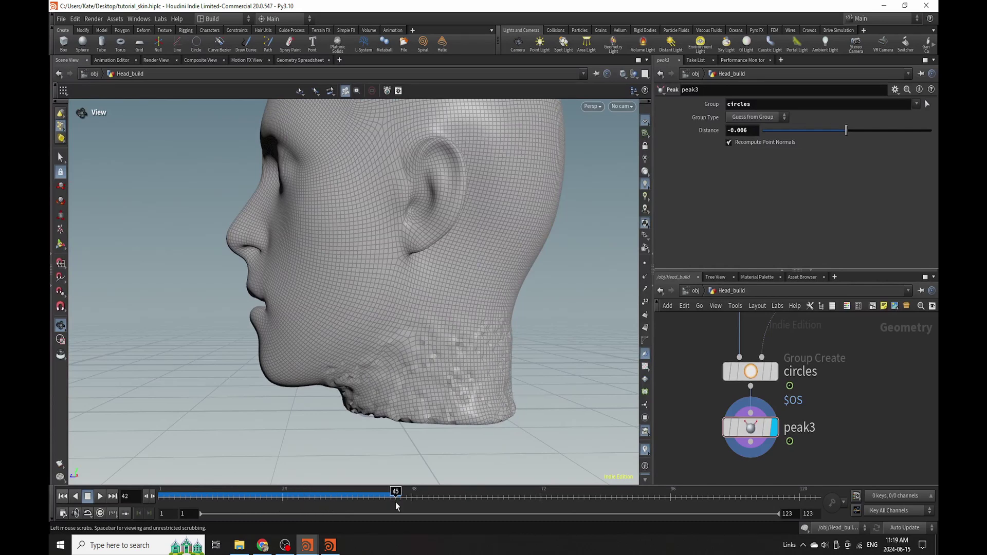
scroll(395, 383, "up", 10)
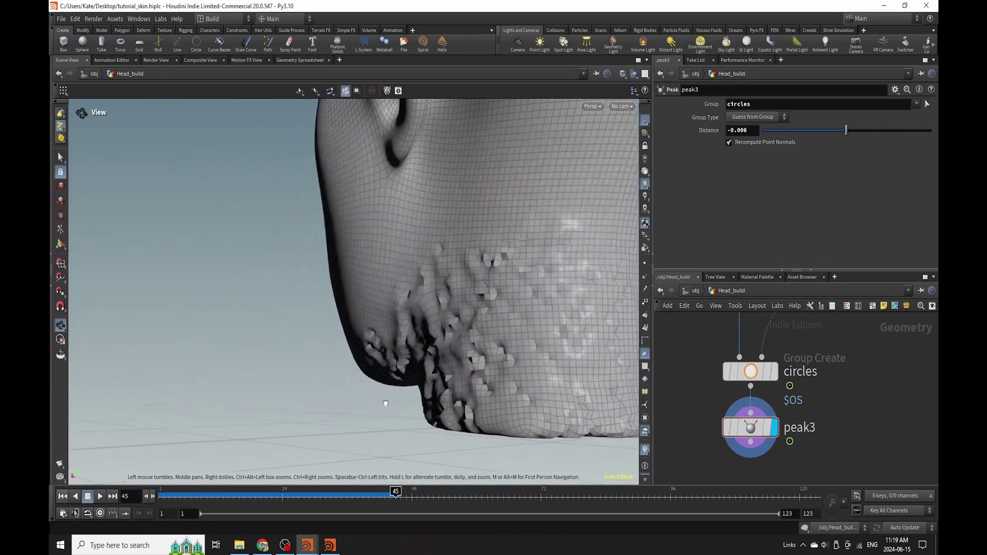
scroll(483, 402, "up", 1)
scroll(759, 370, "down", 5)
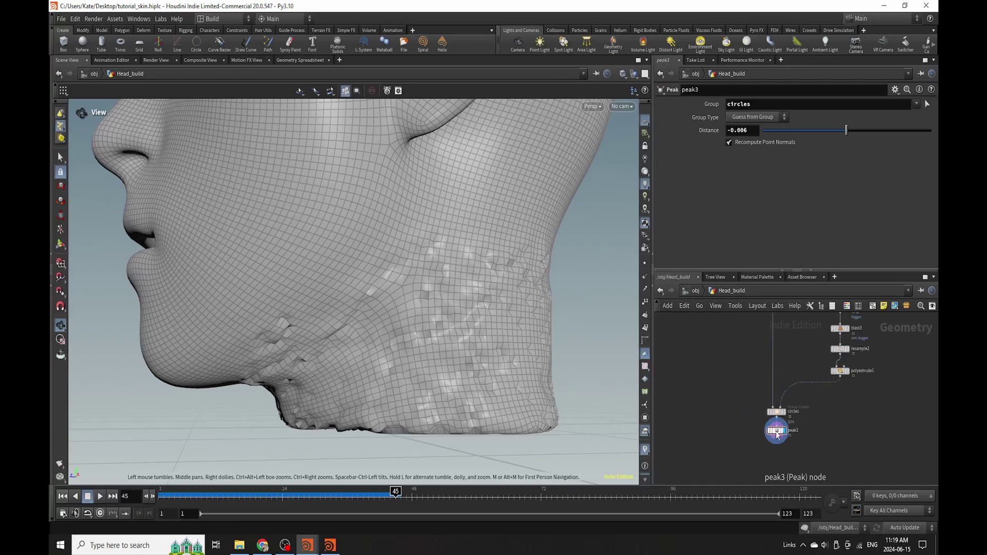
- Bypass the attribblur2 node
scroll(724, 366, "up", 3)
scroll(698, 401, "up", 1)
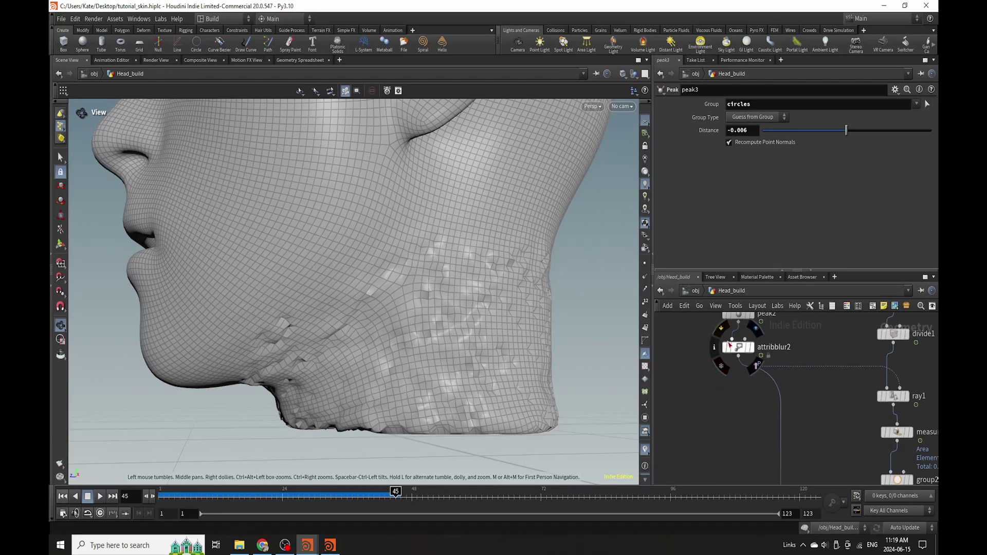
key("q")
left_click(737, 351)
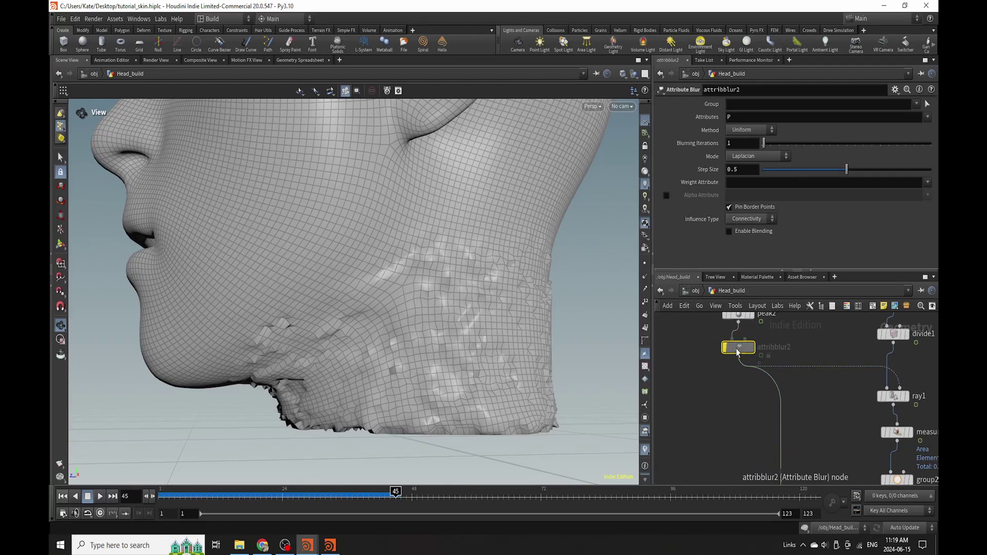
- Paste an active copy of attribblur2 after peak3, display it, save the scene, and set its step size to about 0.189
scroll(743, 371, "down", 4)
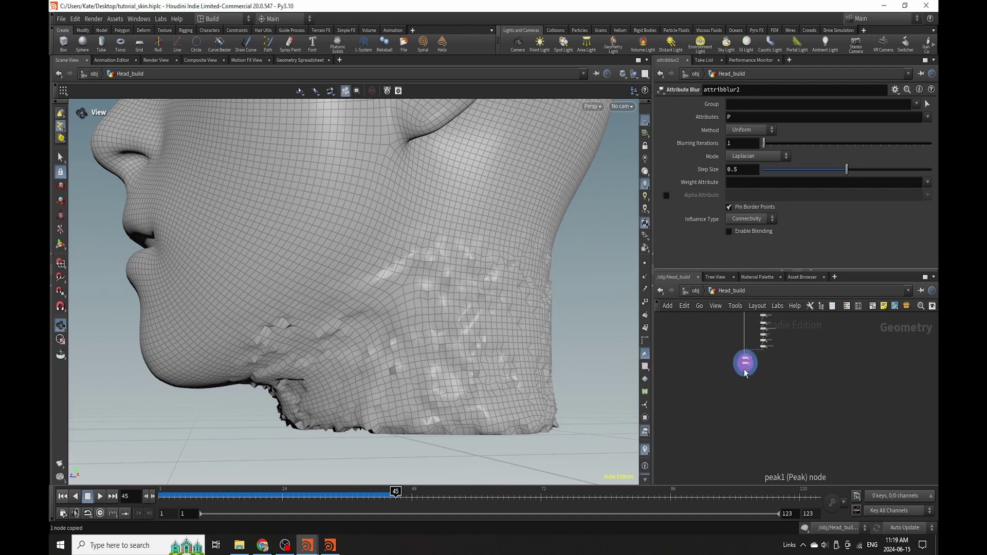
scroll(761, 412, "up", 4)
key("ctrl+v")
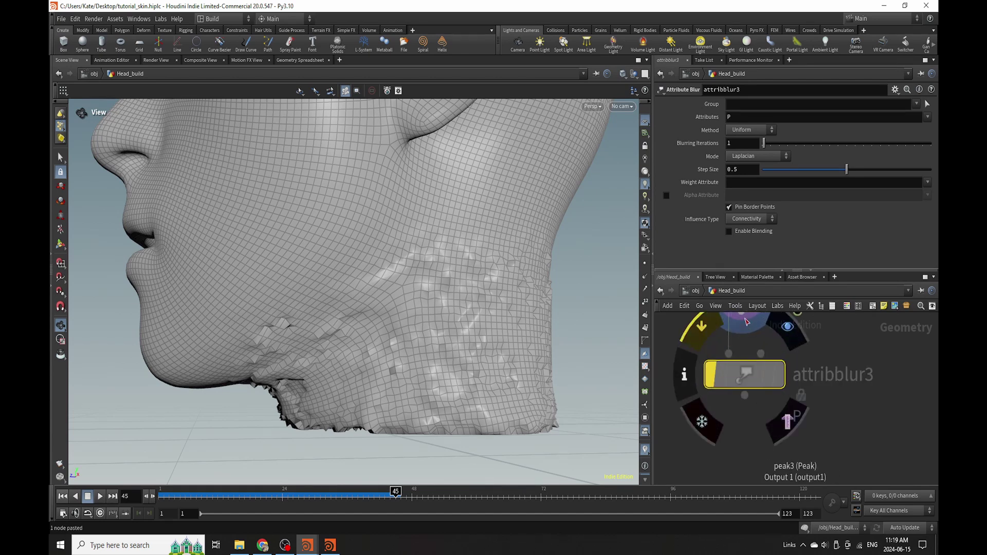
left_click(774, 374)
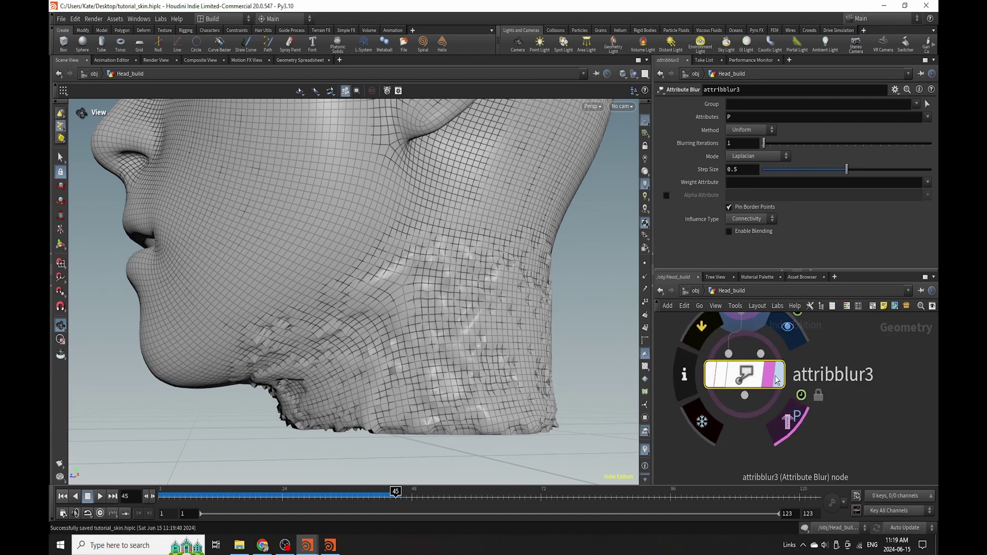
key("ctrl+s")
left_click_drag(846, 169, 795, 183)
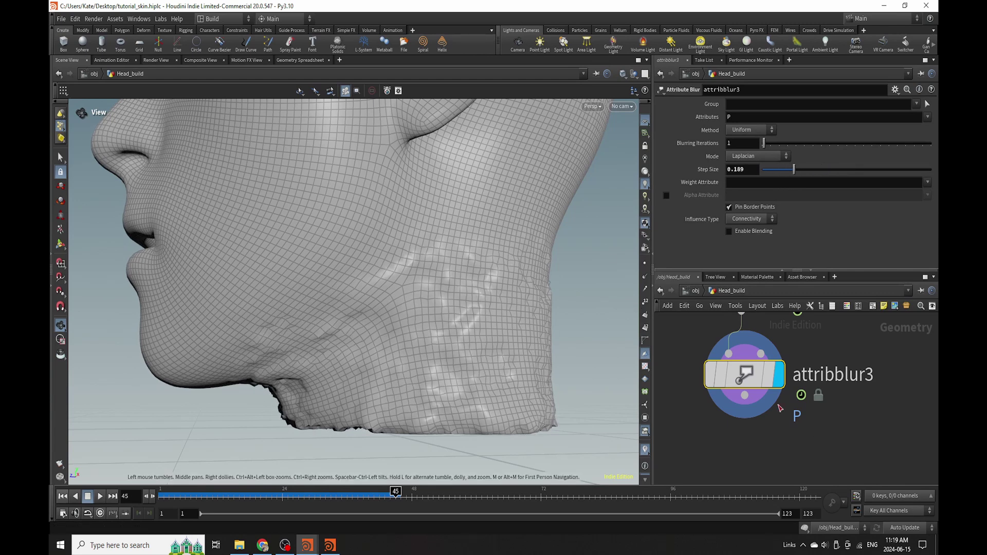
- Go to frame 36 and set the distance of peak2, which affects Skin_Boils_Small, to 0.005
left_click(347, 492)
scroll(751, 370, "down", 5)
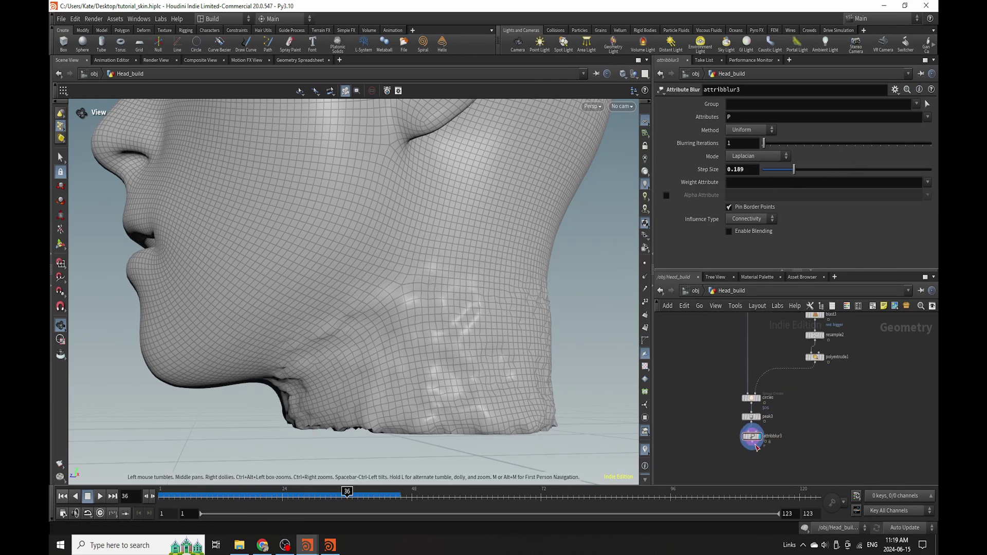
scroll(751, 371, "up", 5)
left_click(724, 335)
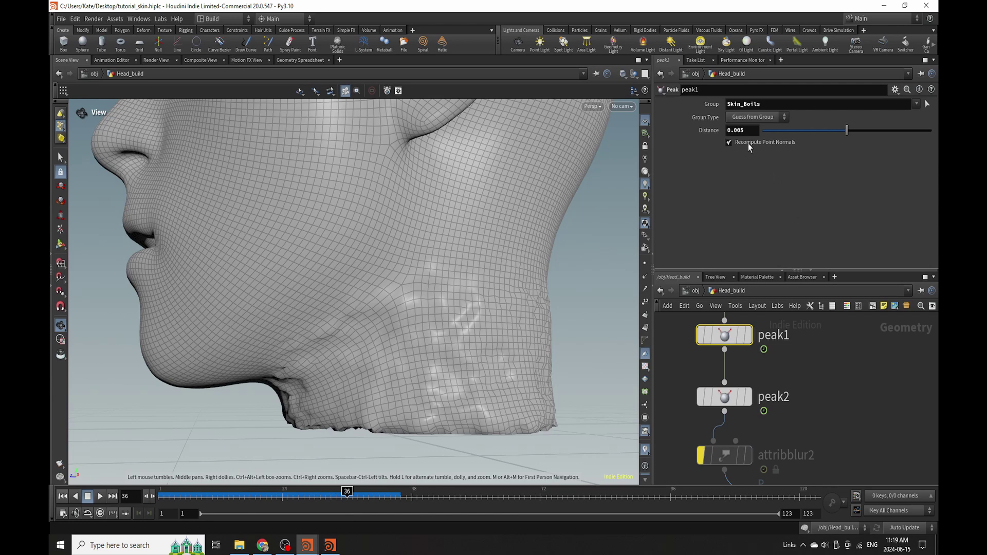
left_click(725, 397)
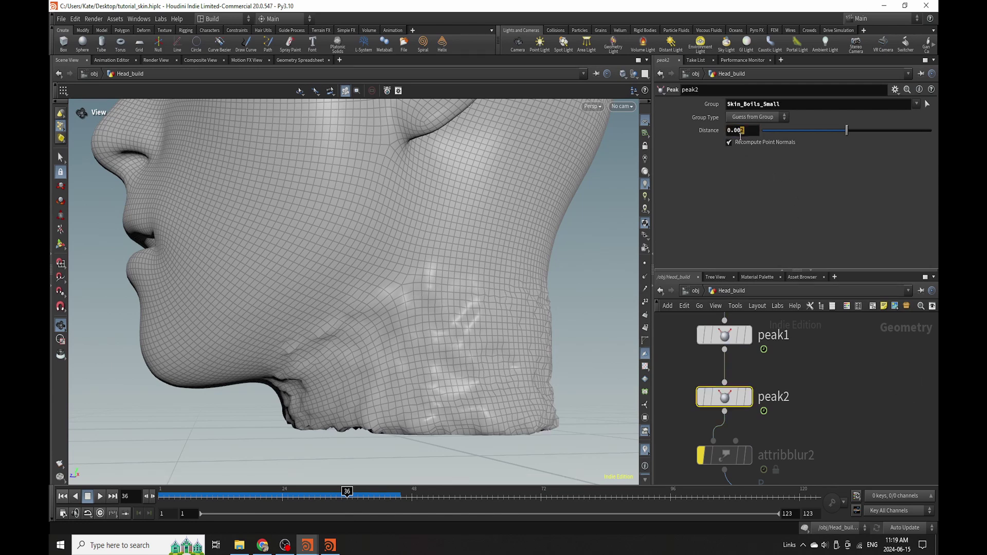
- Move to frame 123 and set attribblur3's step size to about 0.227, checking the face from other angles
left_click_drag(433, 403, 487, 422)
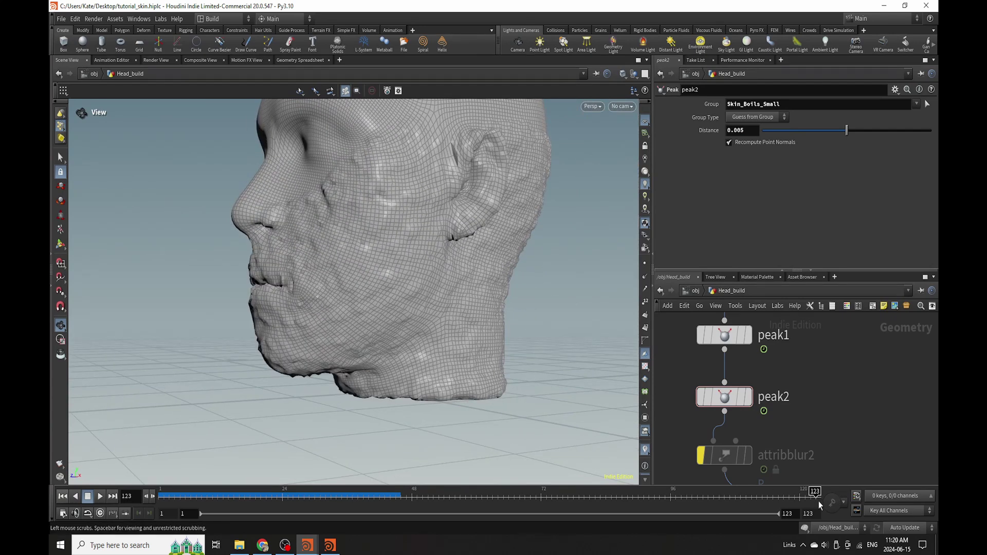
mouse_move(488, 260)
left_mouse_down()
mouse_move(401, 269)
mouse_move(431, 248)
mouse_move(505, 257)
left_mouse_up()
scroll(752, 411, "down", 5)
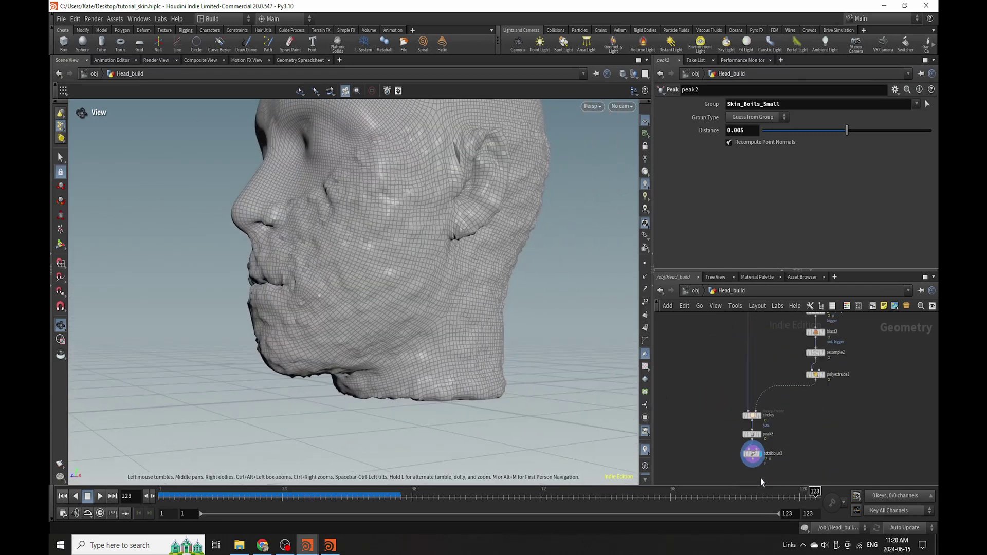
scroll(757, 465, "up", 5)
left_click(745, 429)
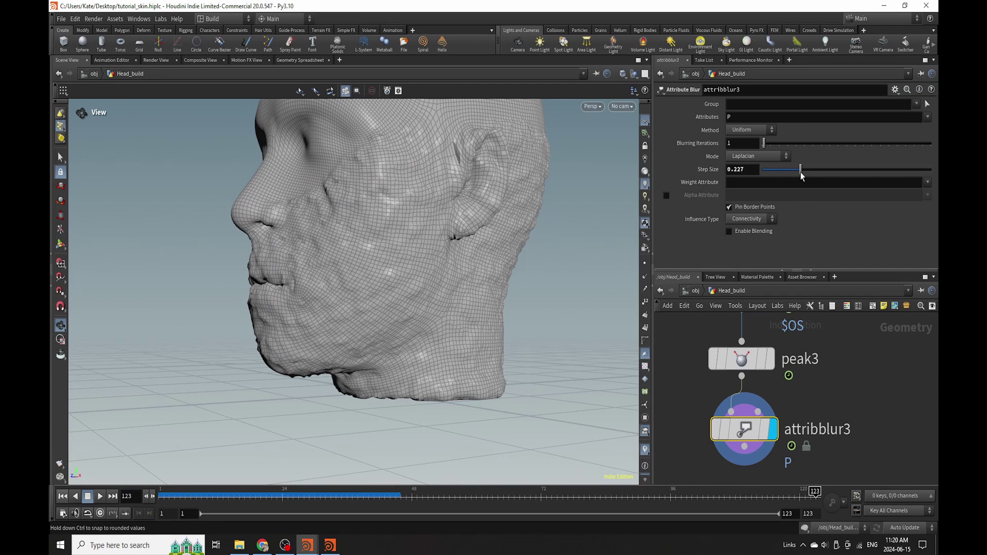
left_click_drag(452, 280, 403, 299)
scroll(468, 264, "up", 6)
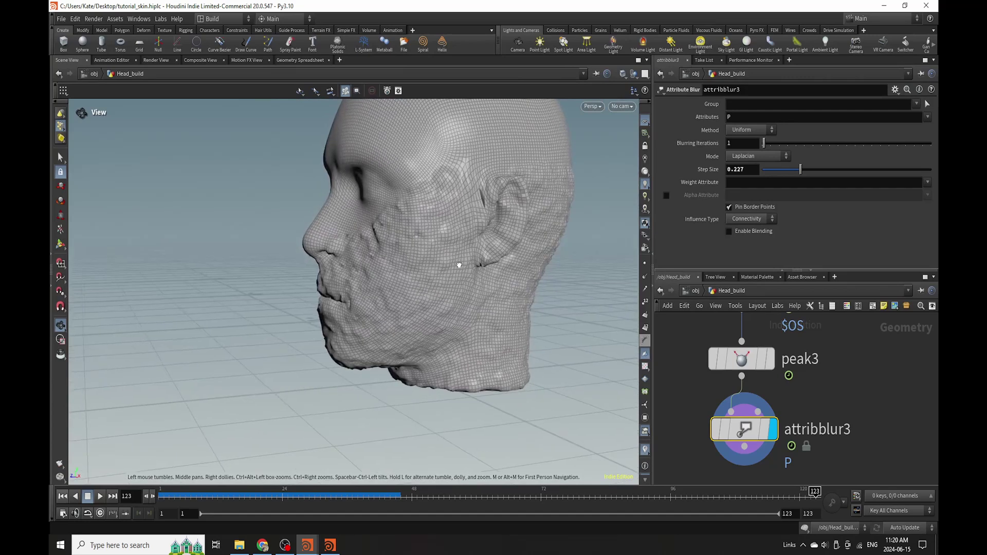
- Add a File Cache node wired below attribblur3 and rename it bumbs
mouse_move(740, 402)
key("Tab")
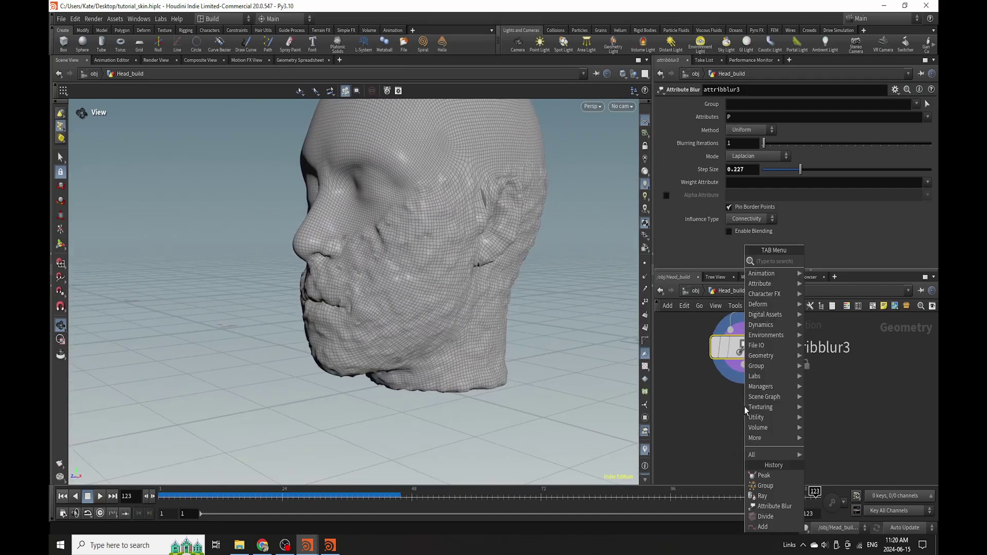
type("file")
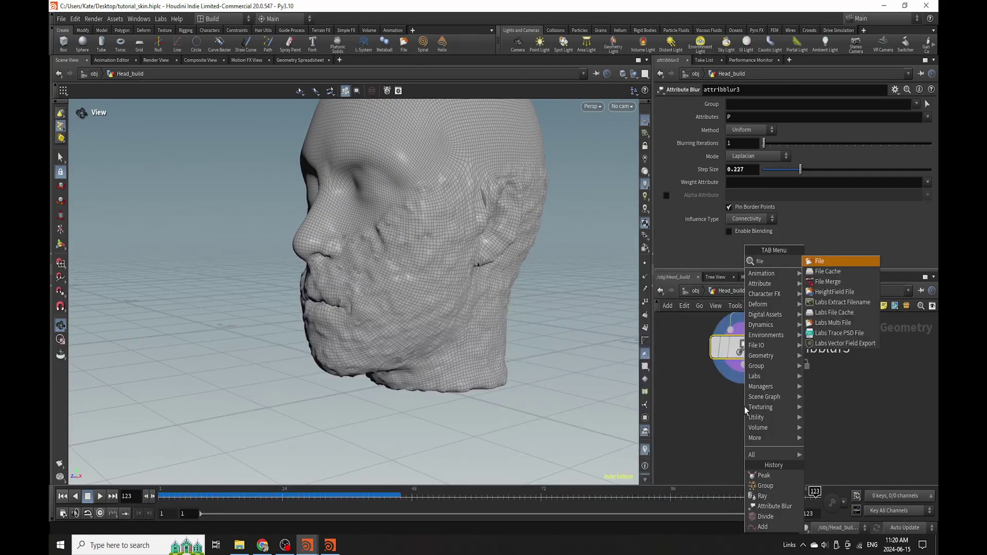
left_click(834, 271)
left_click(746, 419)
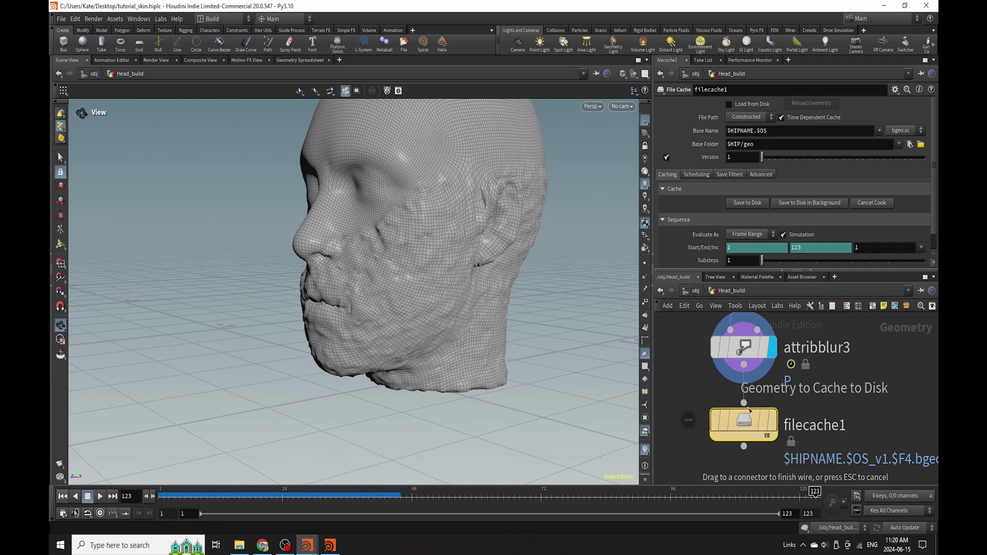
double_click(819, 427)
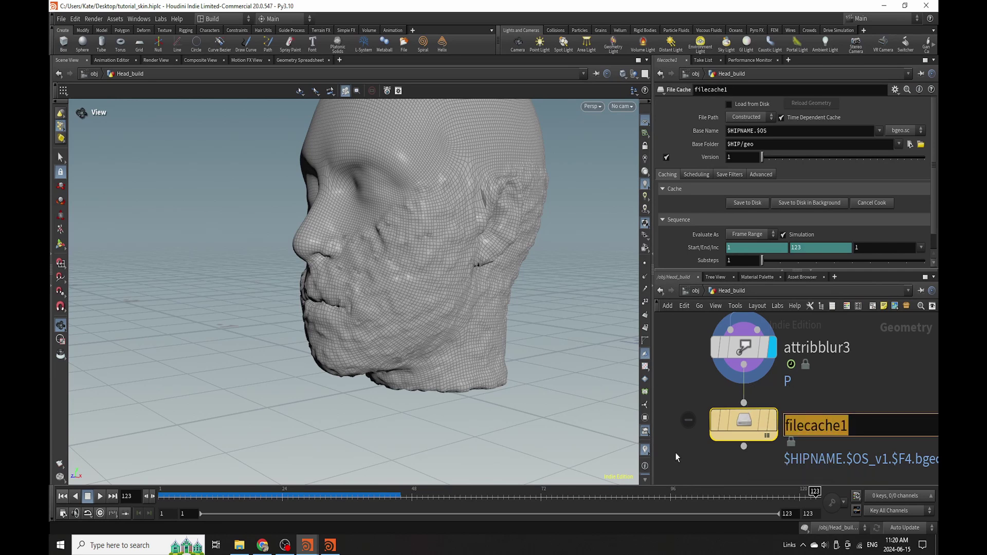
type("bumbs")
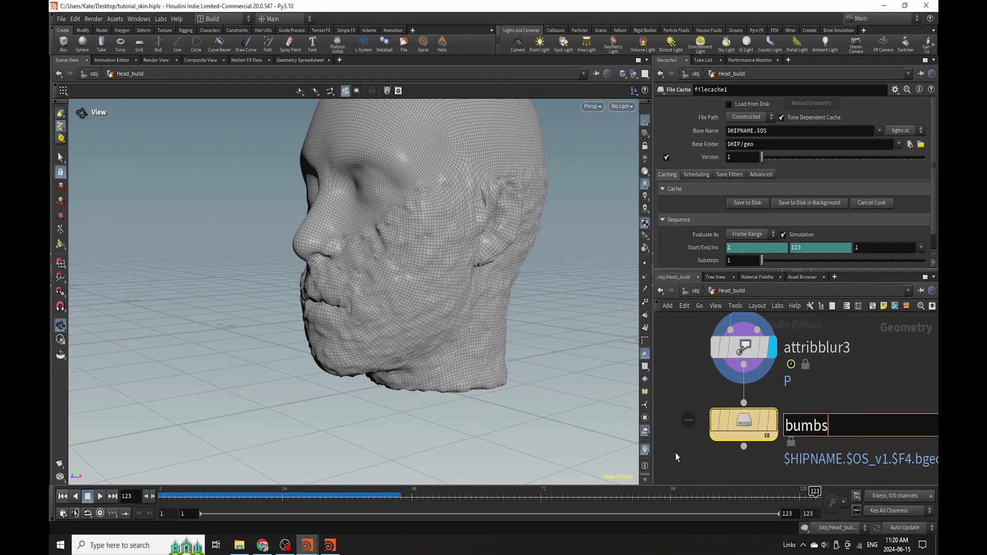
key("Return")
- Cache the bumbs geometry to disk in the background, saving the scene before cooking
left_click(812, 203)
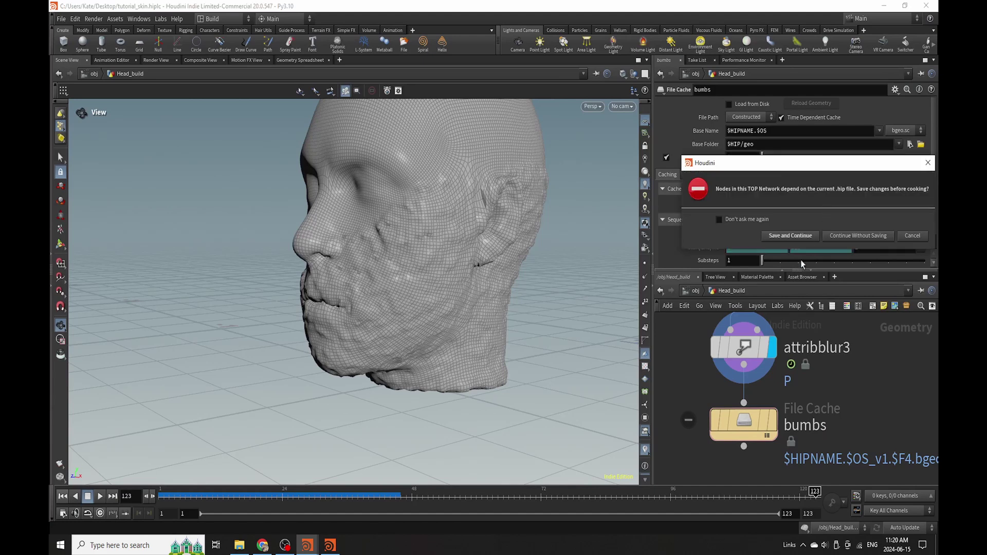
left_click(785, 236)
scroll(796, 322, "down", 3)
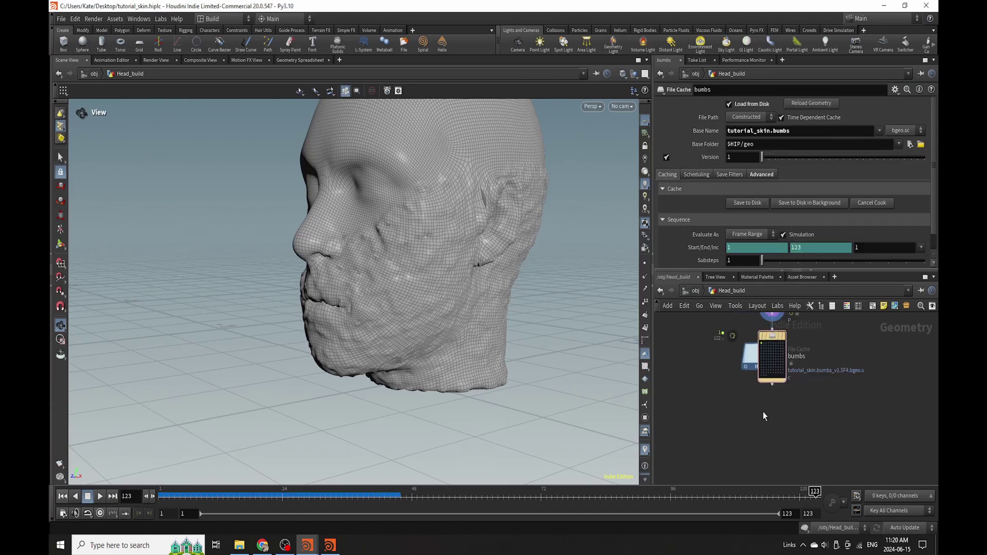
- Add a Null node wired below bumbs and begin renaming it with grps_d
key("Tab")
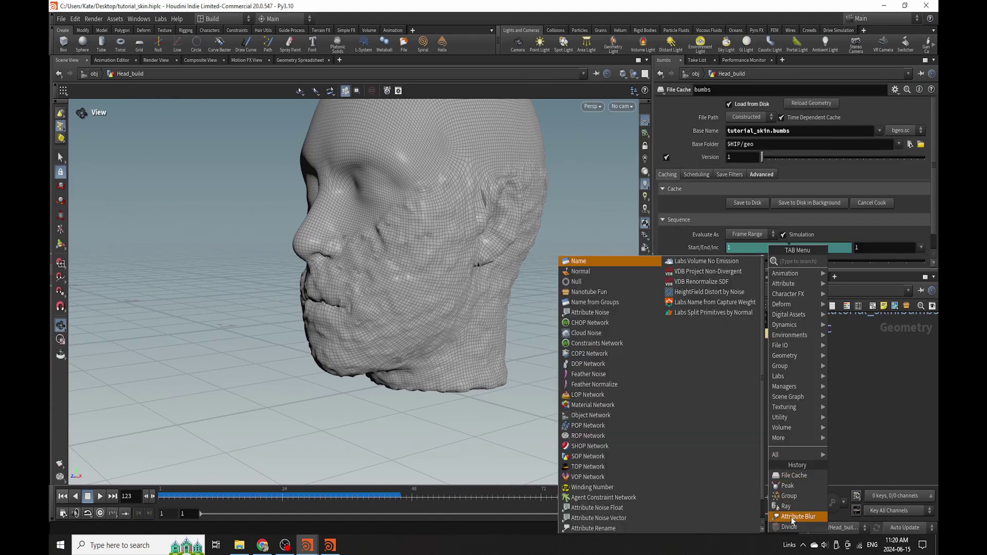
left_click(853, 277)
left_click(785, 396)
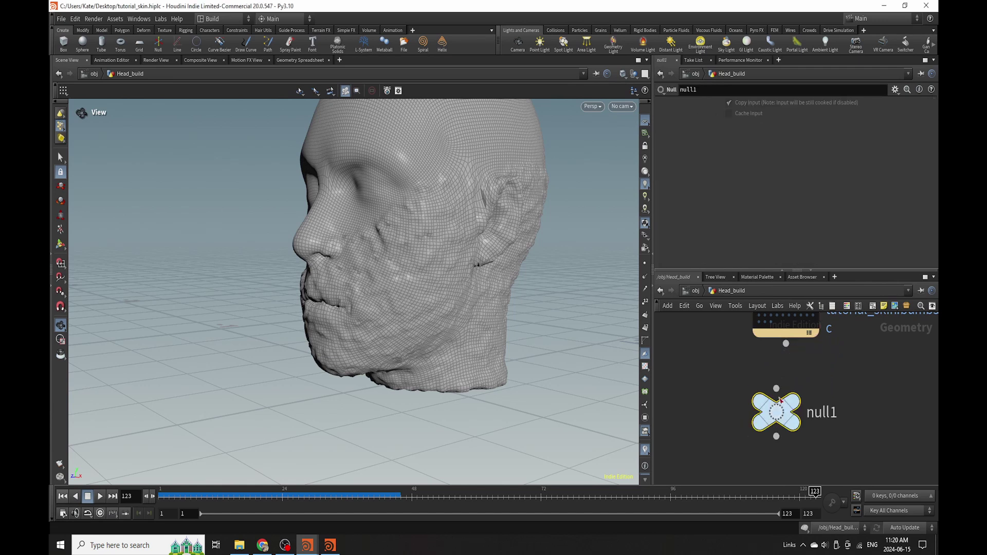
double_click(843, 399)
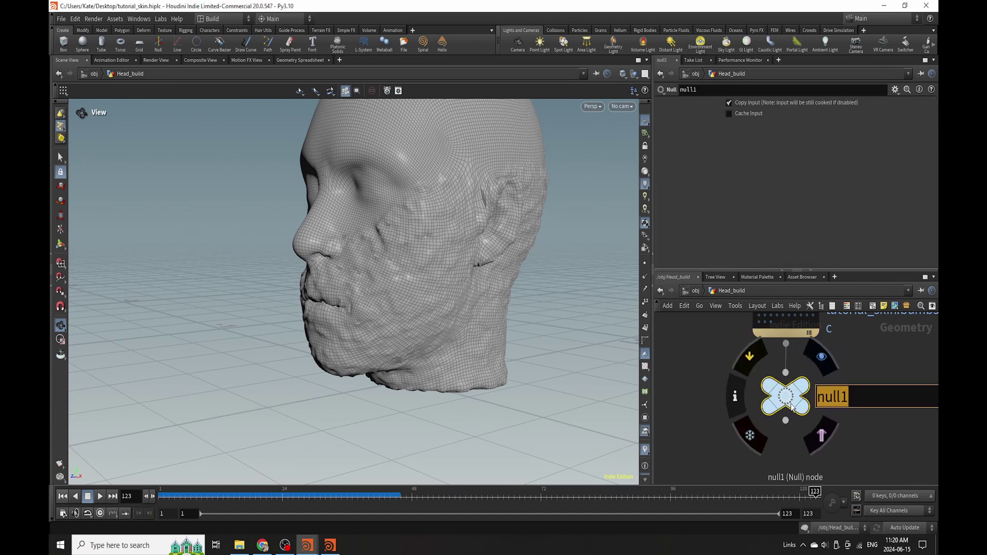
type("grps_din")
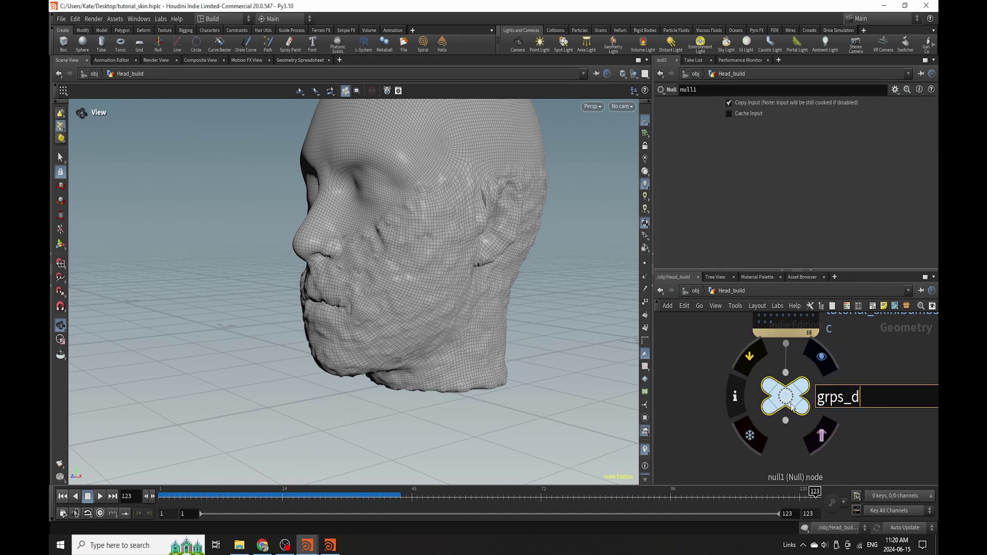